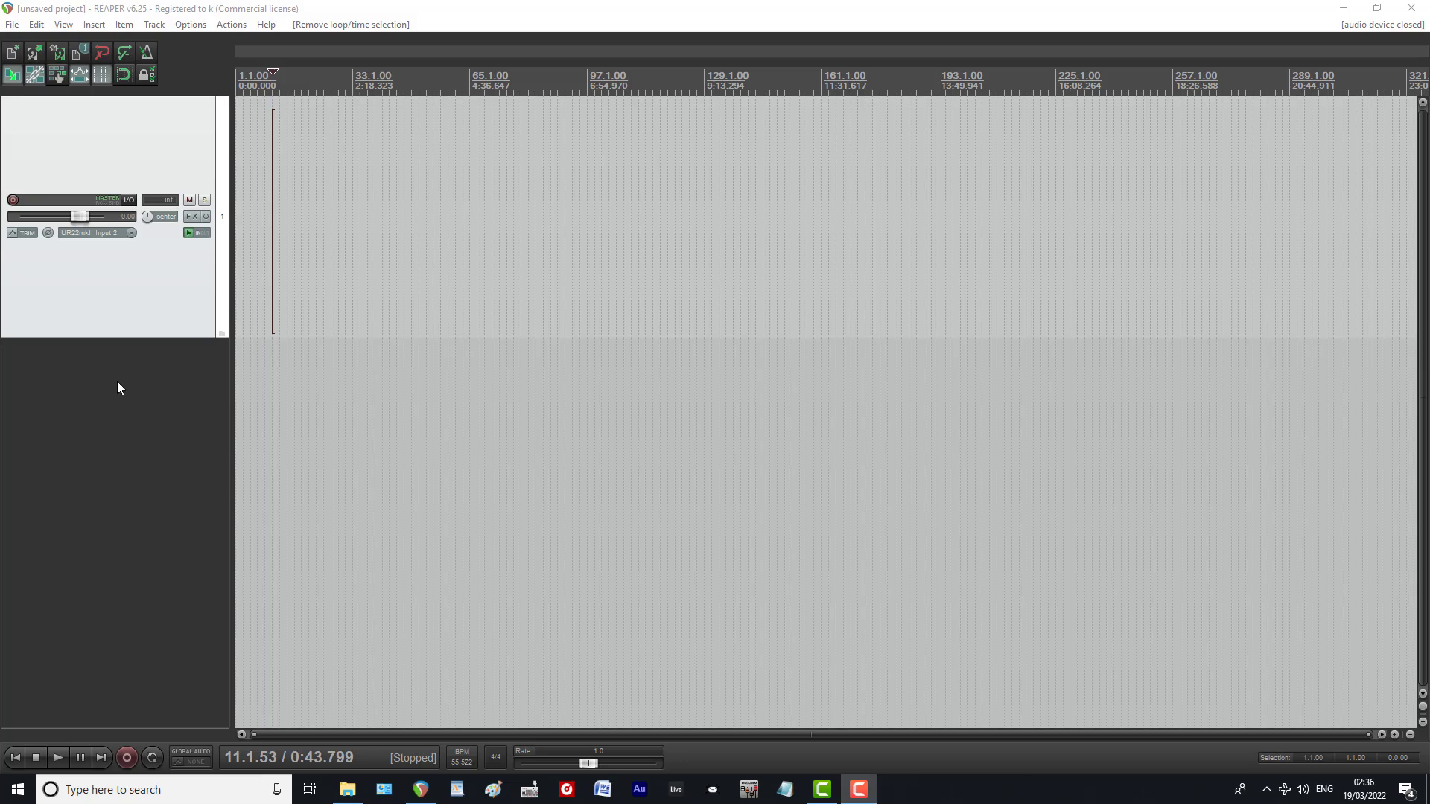
Step: Create a time selection from the project start to about measure 321 and insert a new MIDI item on the track
mouse_move(74, 336)
mouse_down()
mouse_move(77, 290)
mouse_move(87, 332)
mouse_up()
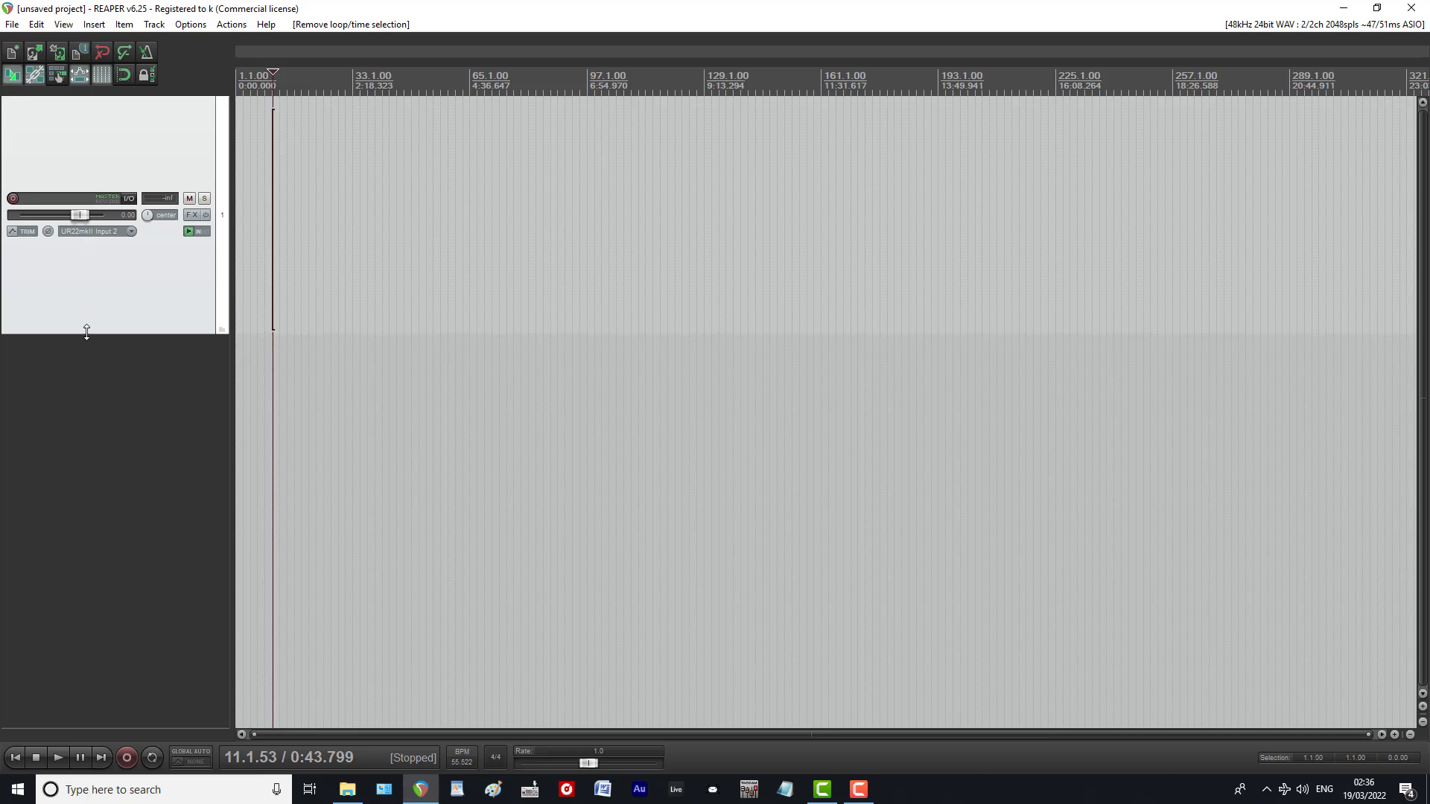
click(15, 760)
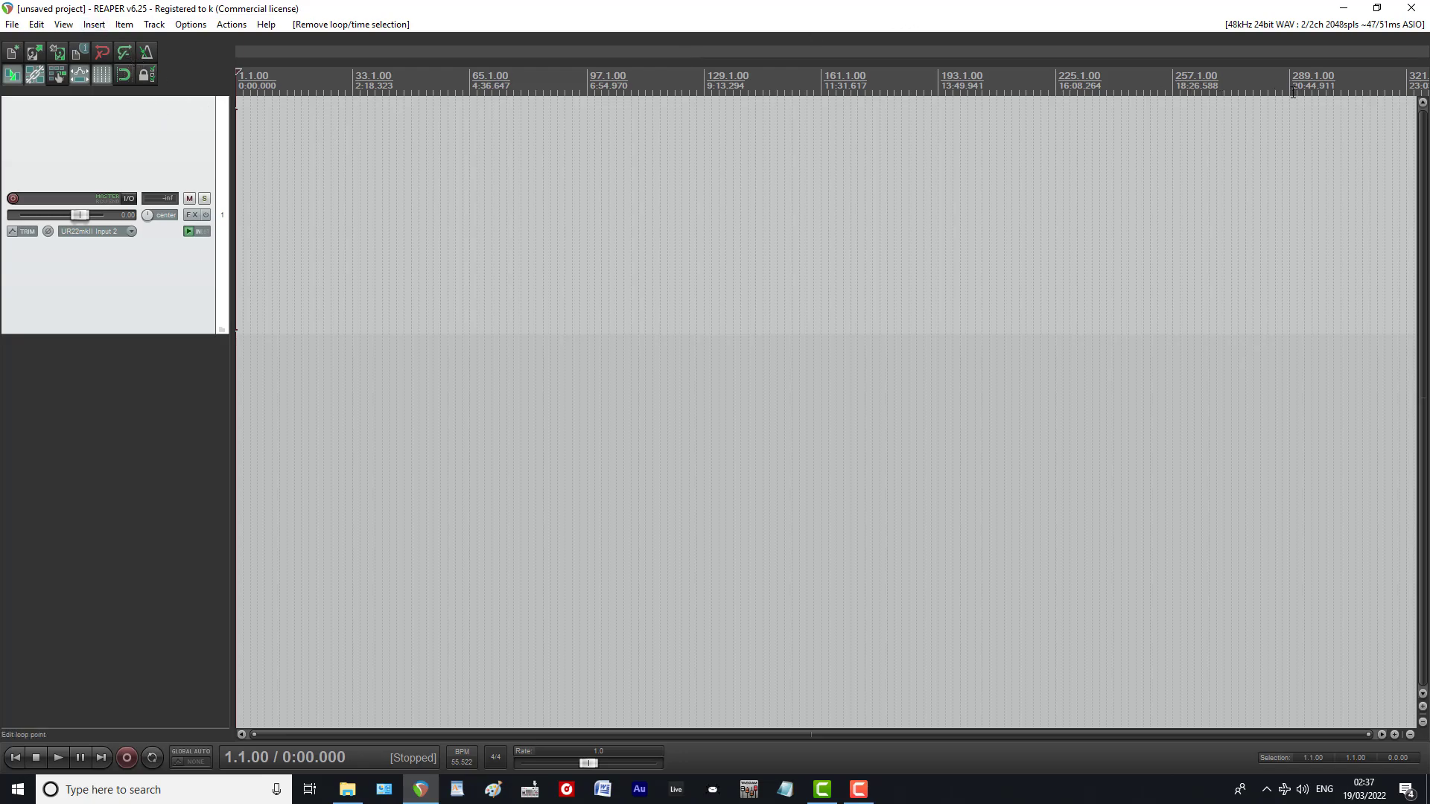
drag(1288, 87, 249, 197)
drag(1289, 88, 1406, 87)
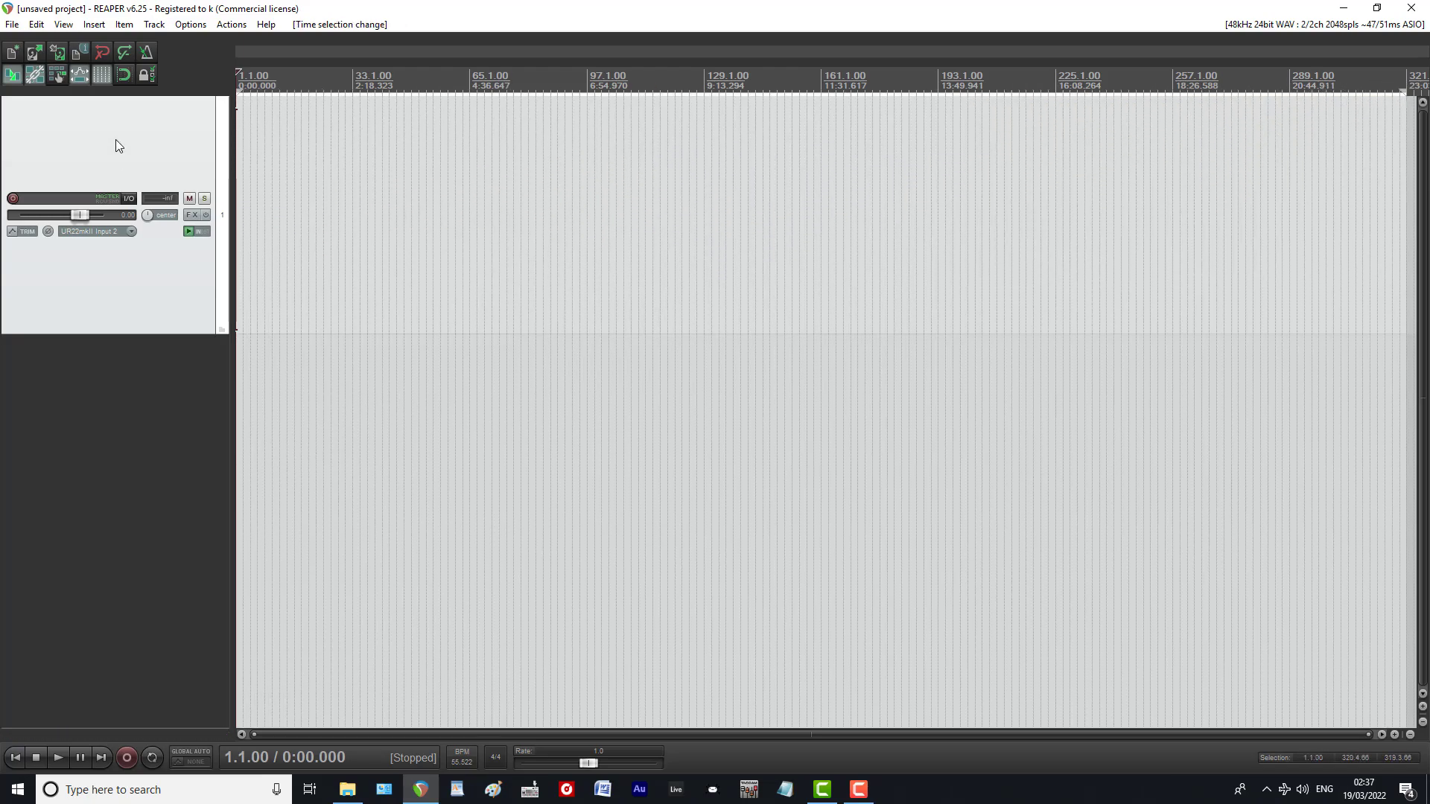
click(94, 27)
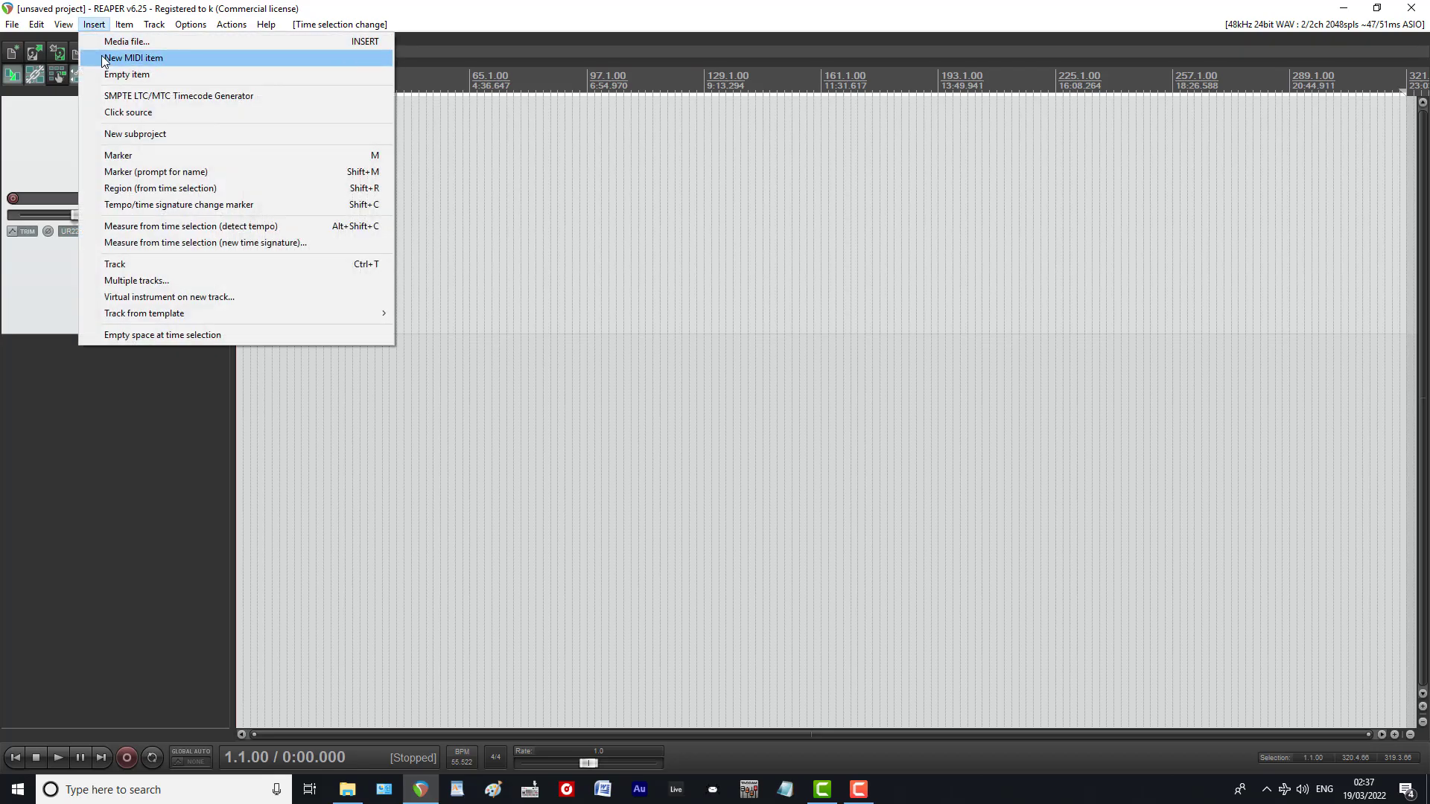
click(101, 60)
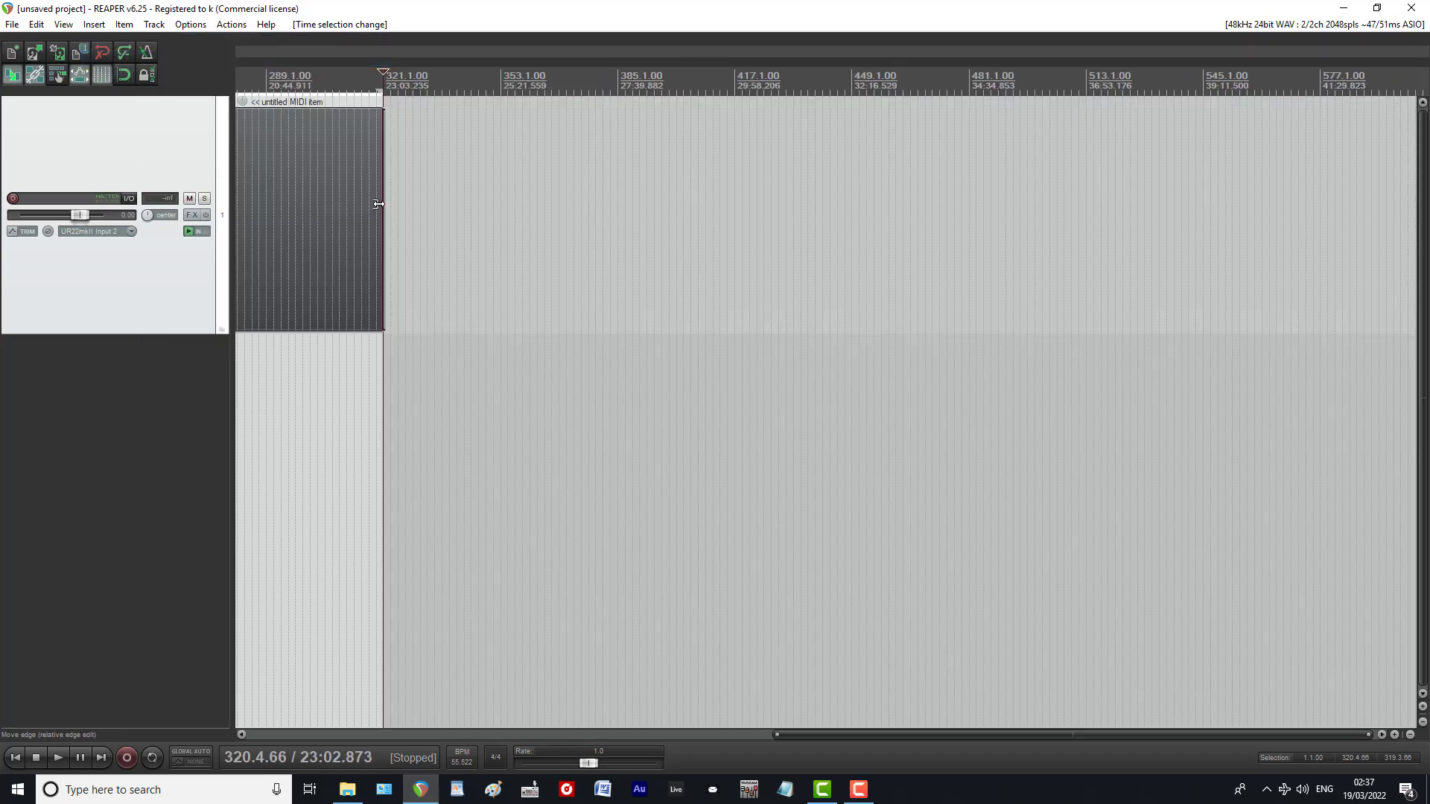
Step: Return to the project start, fit the new MIDI item in the arrange view and open it in the MIDI editor
scroll(378, 204, up, 3)
click(15, 757)
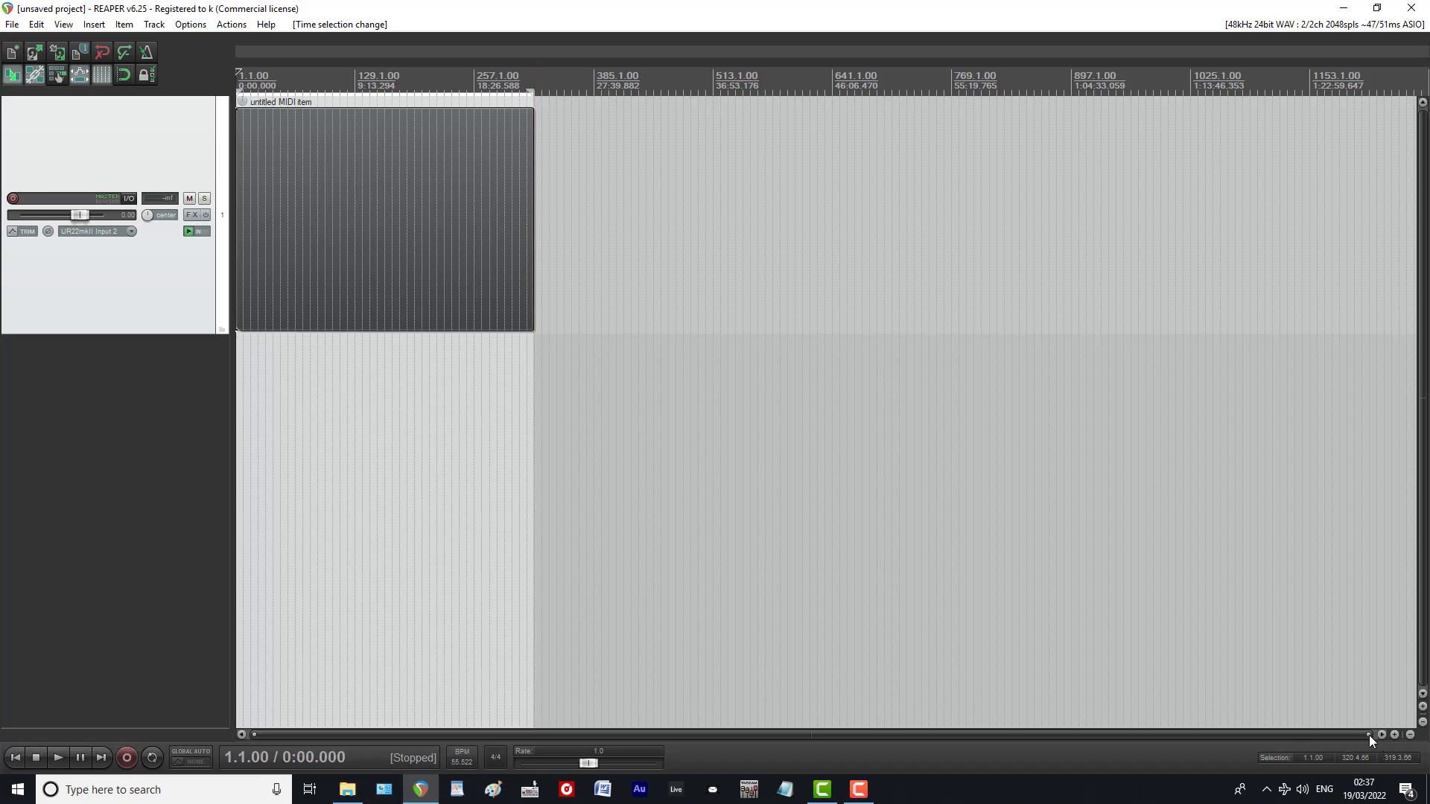
drag(1373, 735, 1018, 751)
double_click(247, 225)
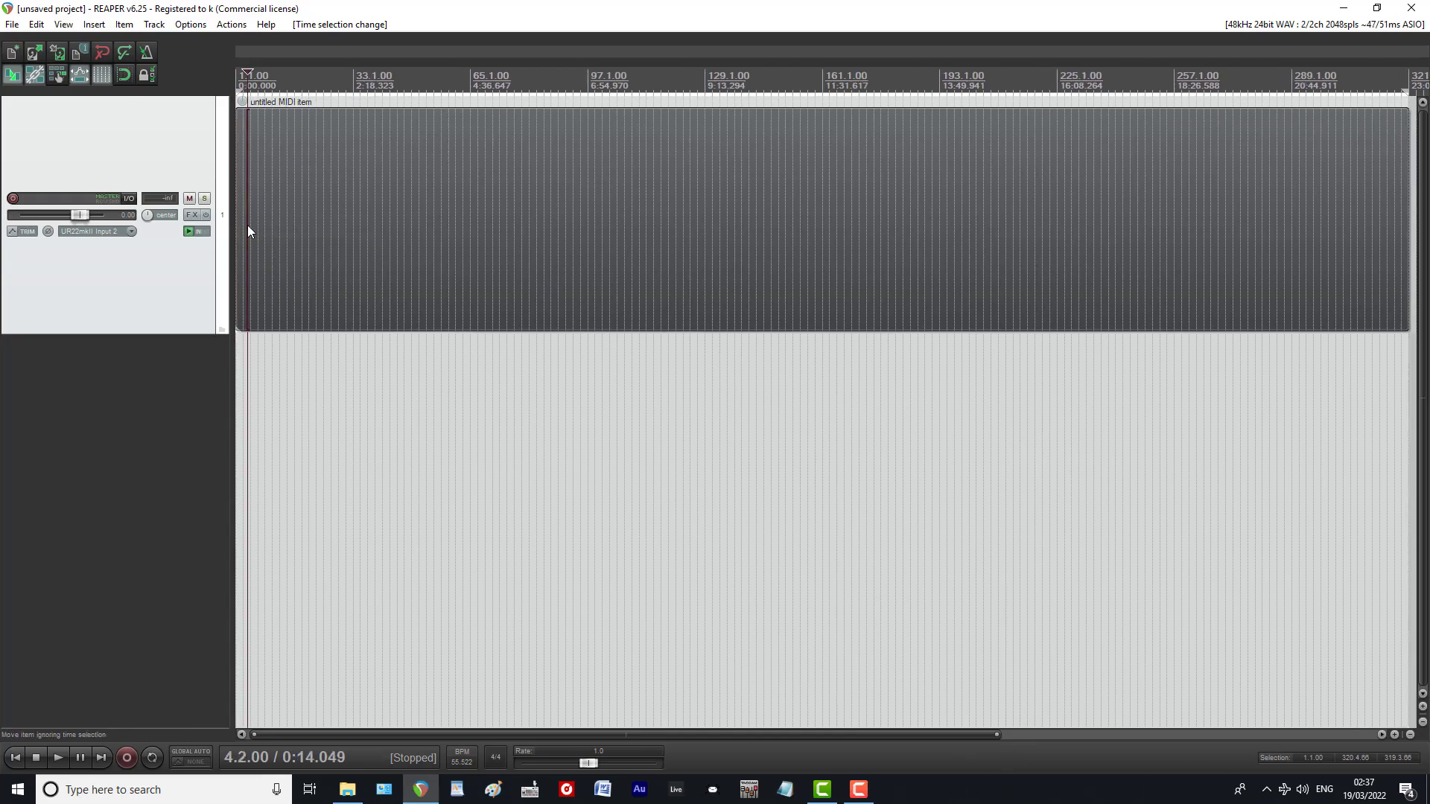
scroll(318, 653, up, 5)
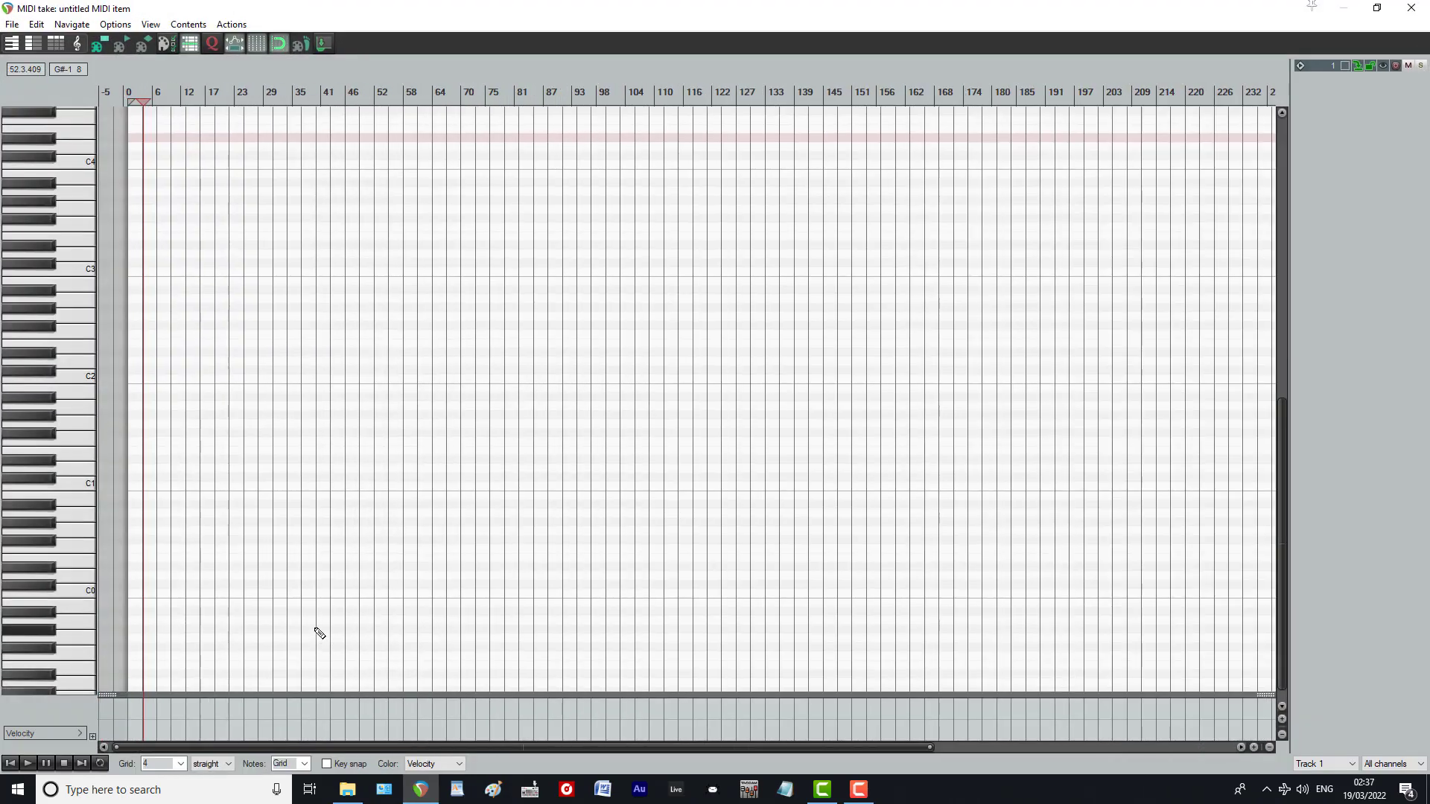
Step: Try a MIDI editor grid of 2, restore the grid to 4 and close the editor
click(181, 765)
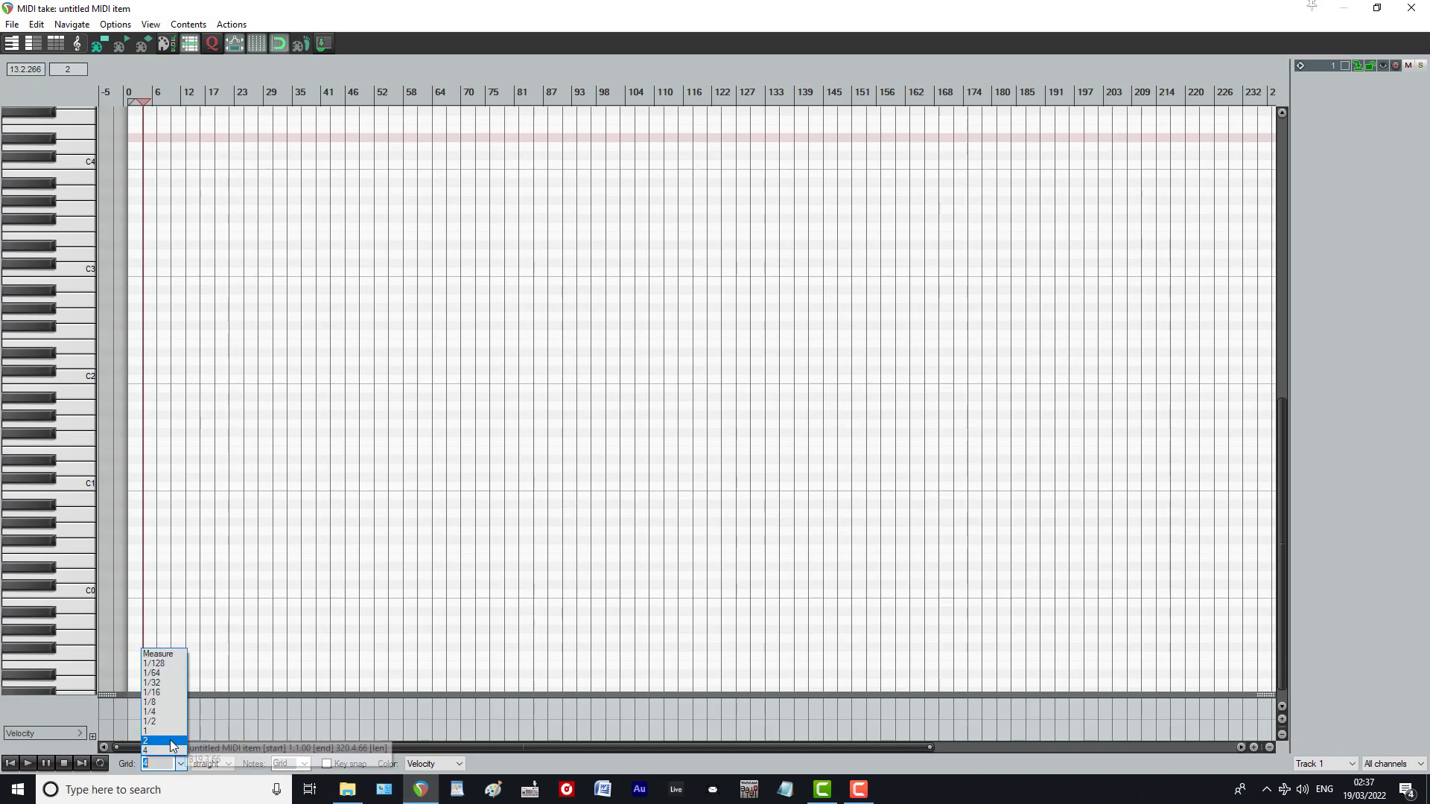
click(170, 741)
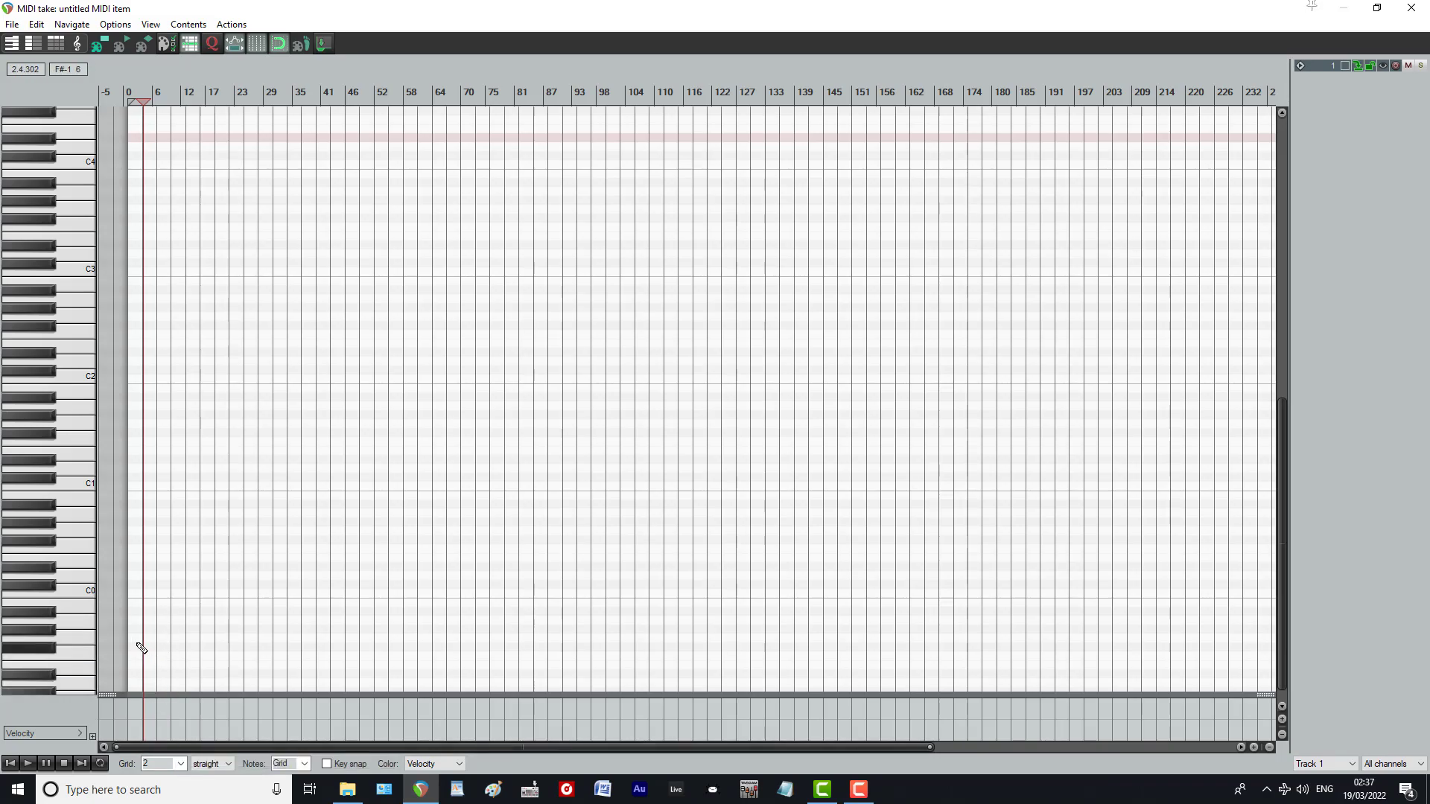
click(181, 764)
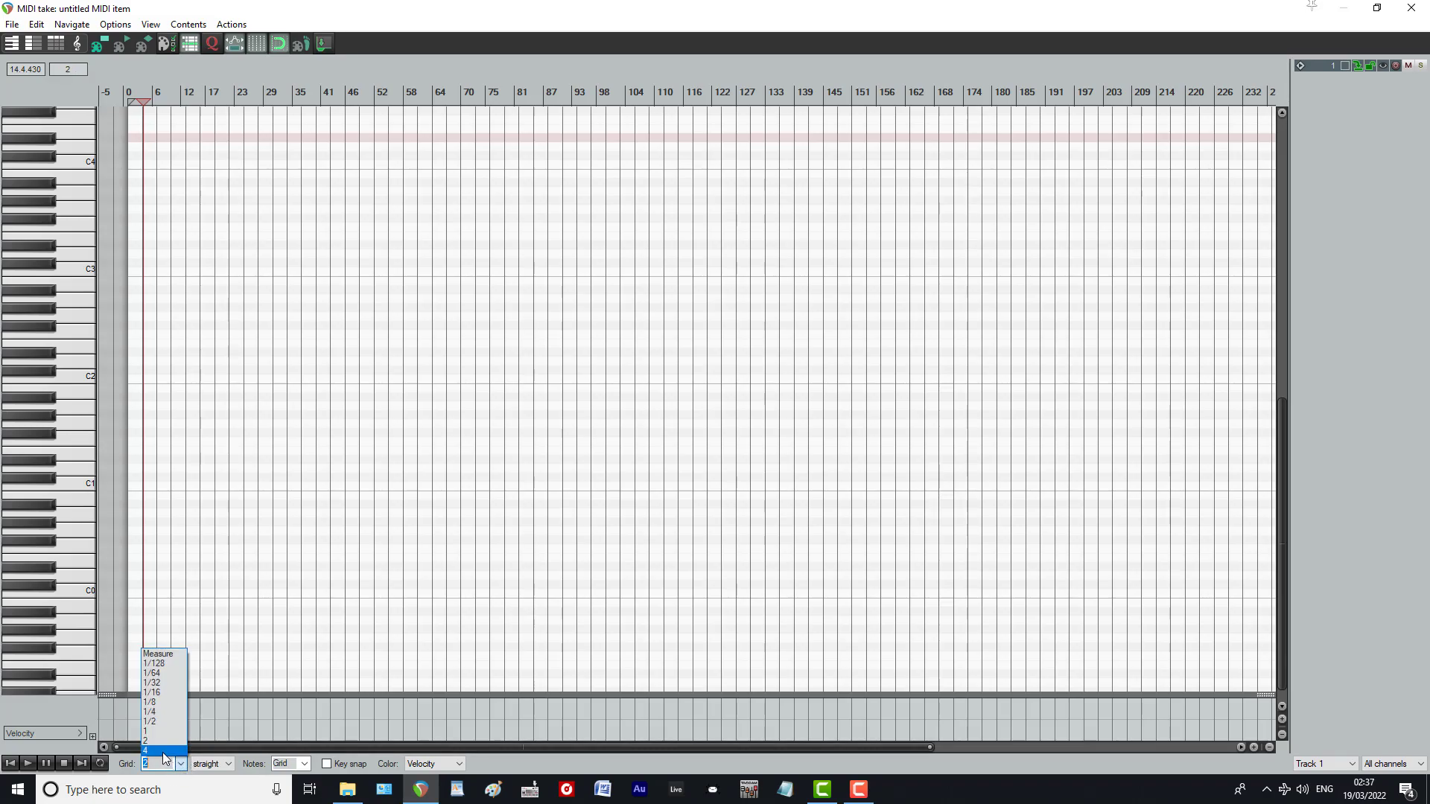
click(162, 751)
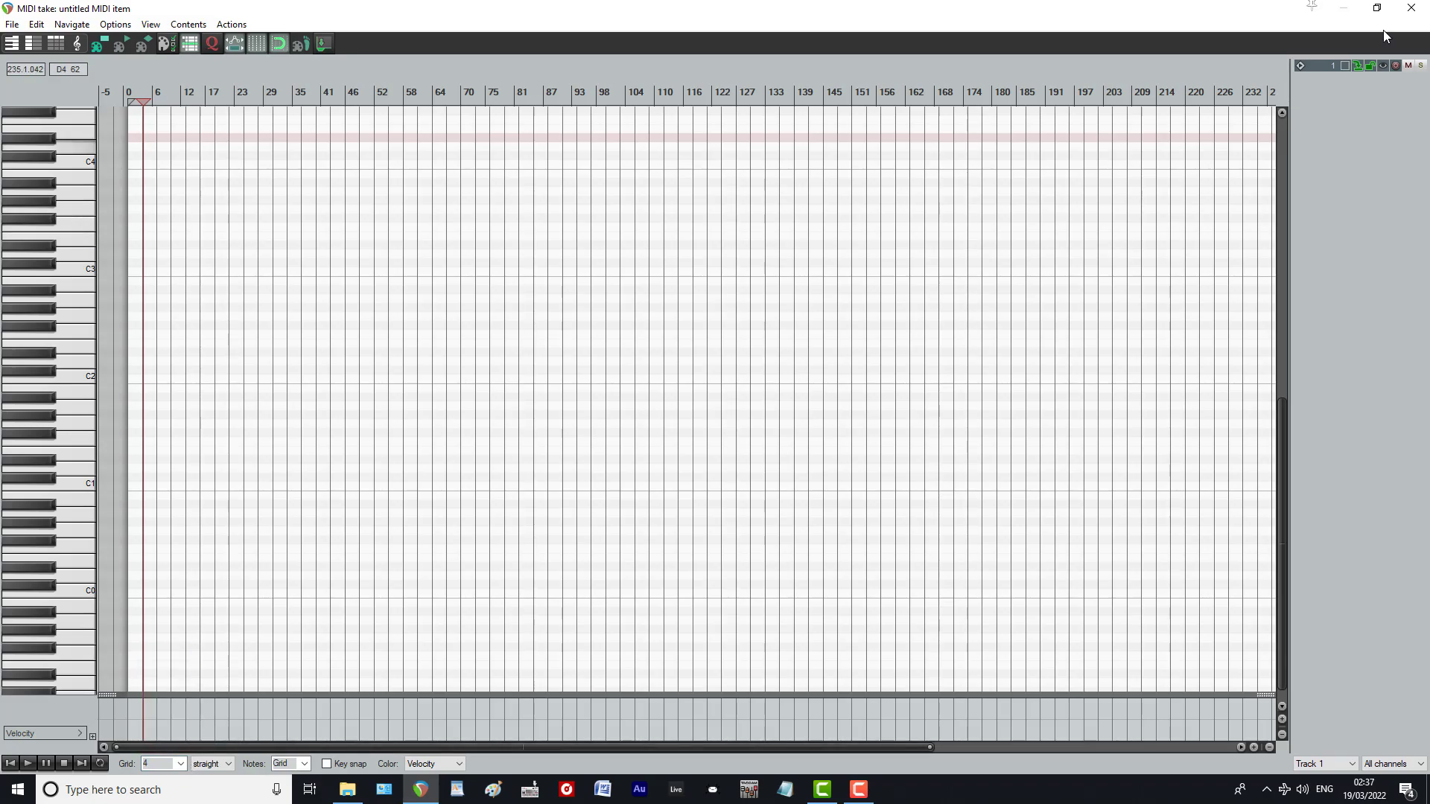
click(1411, 7)
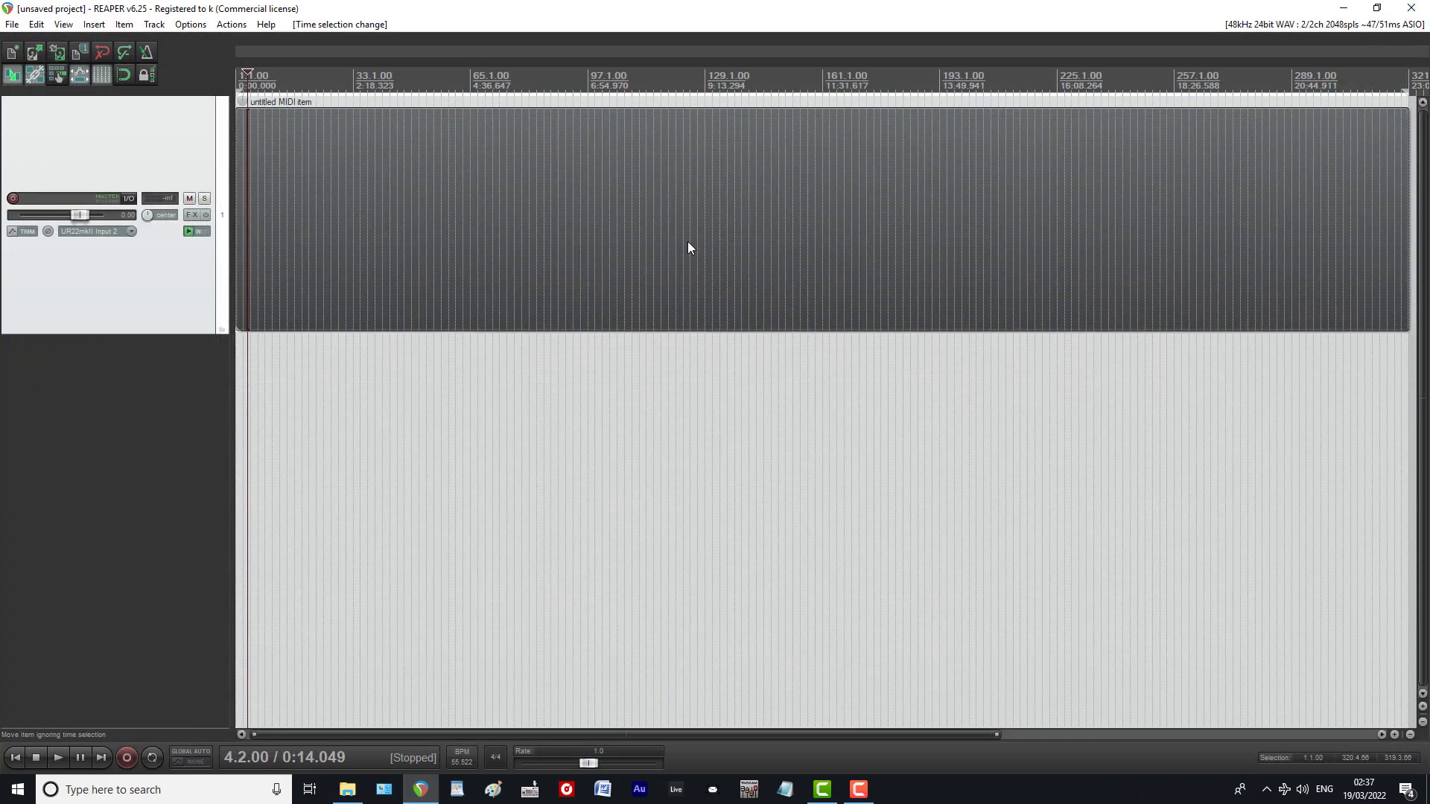
Step: Reopen the MIDI item and insert a four-measure C1 note at measure 1
double_click(251, 159)
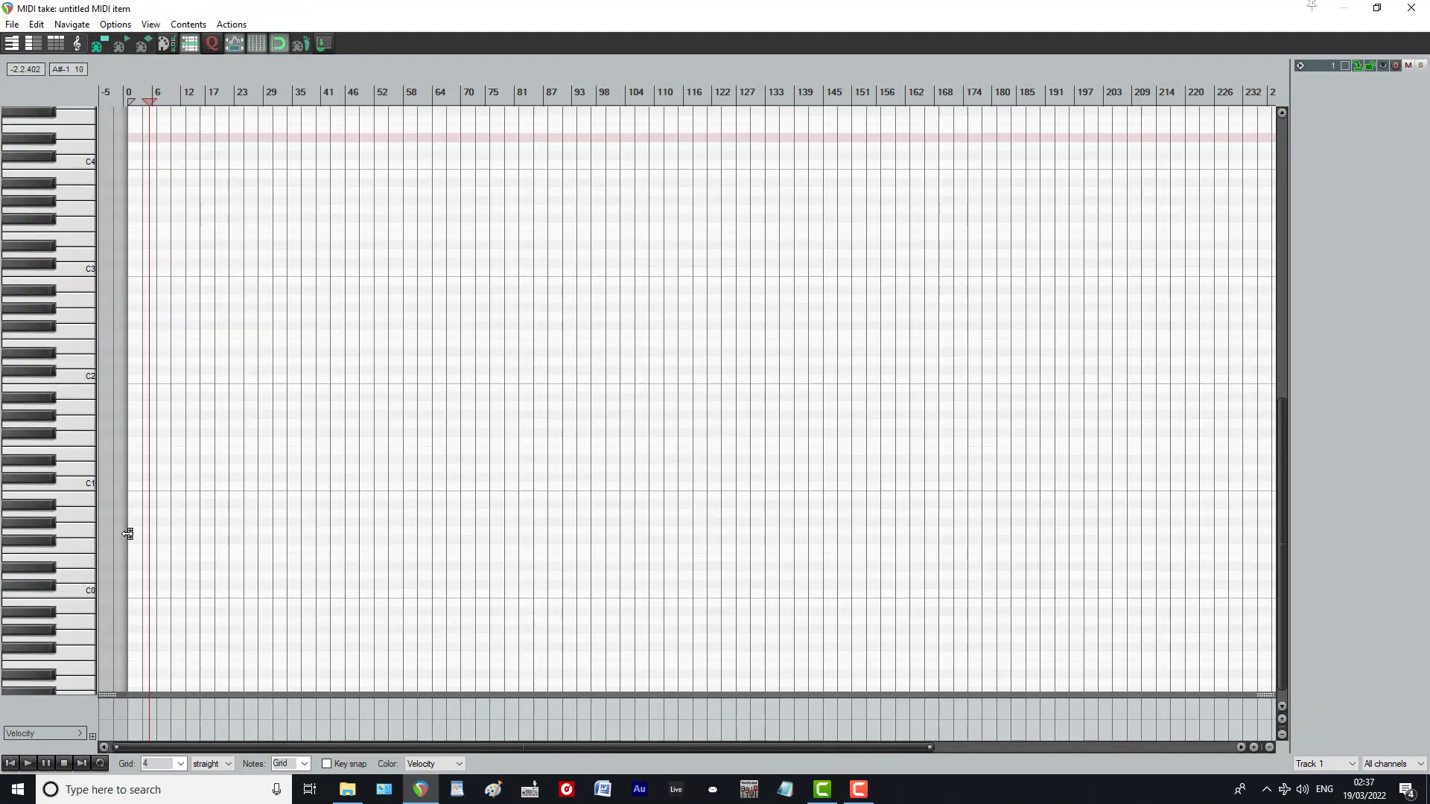
click(81, 485)
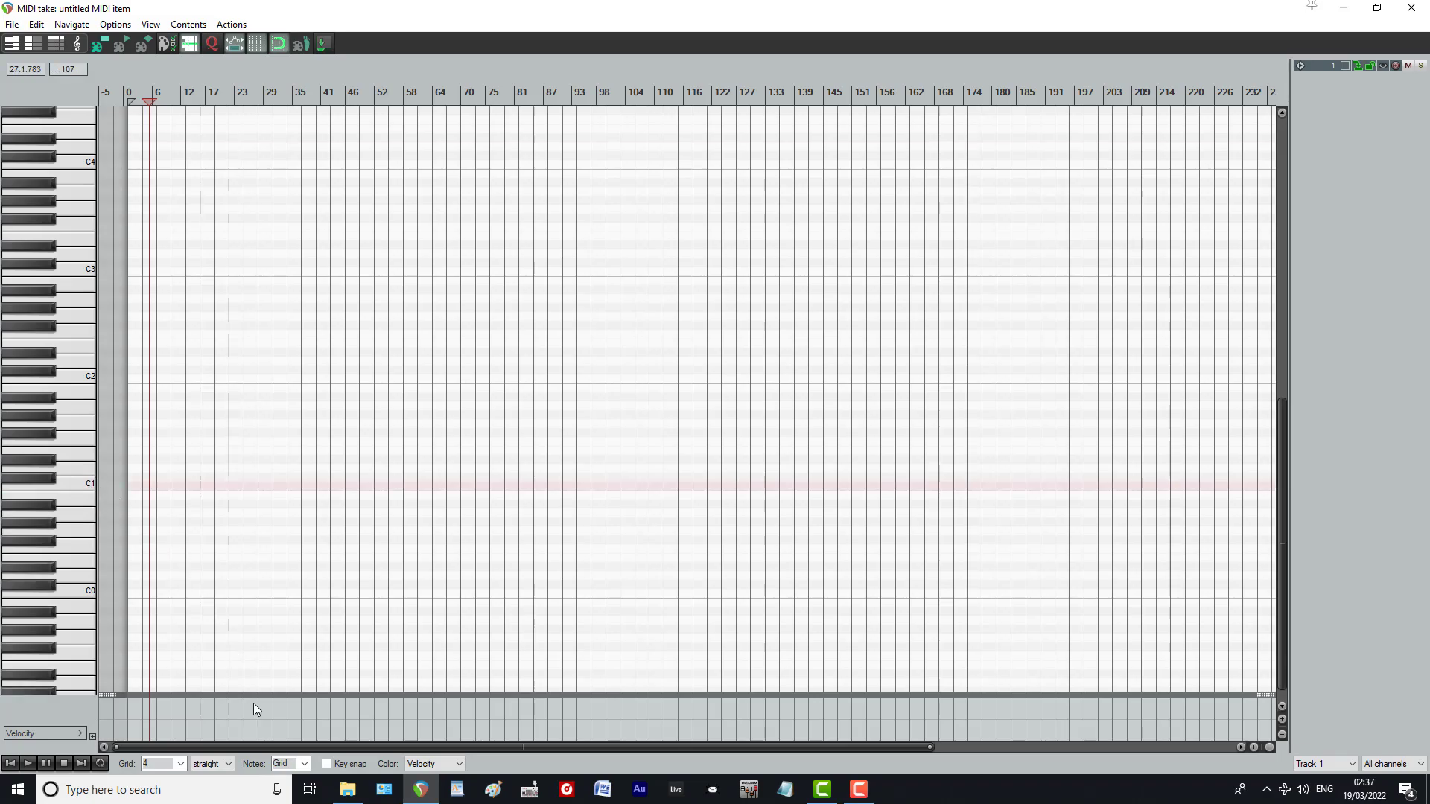
scroll(176, 532, up, 3)
scroll(176, 531, up, 3)
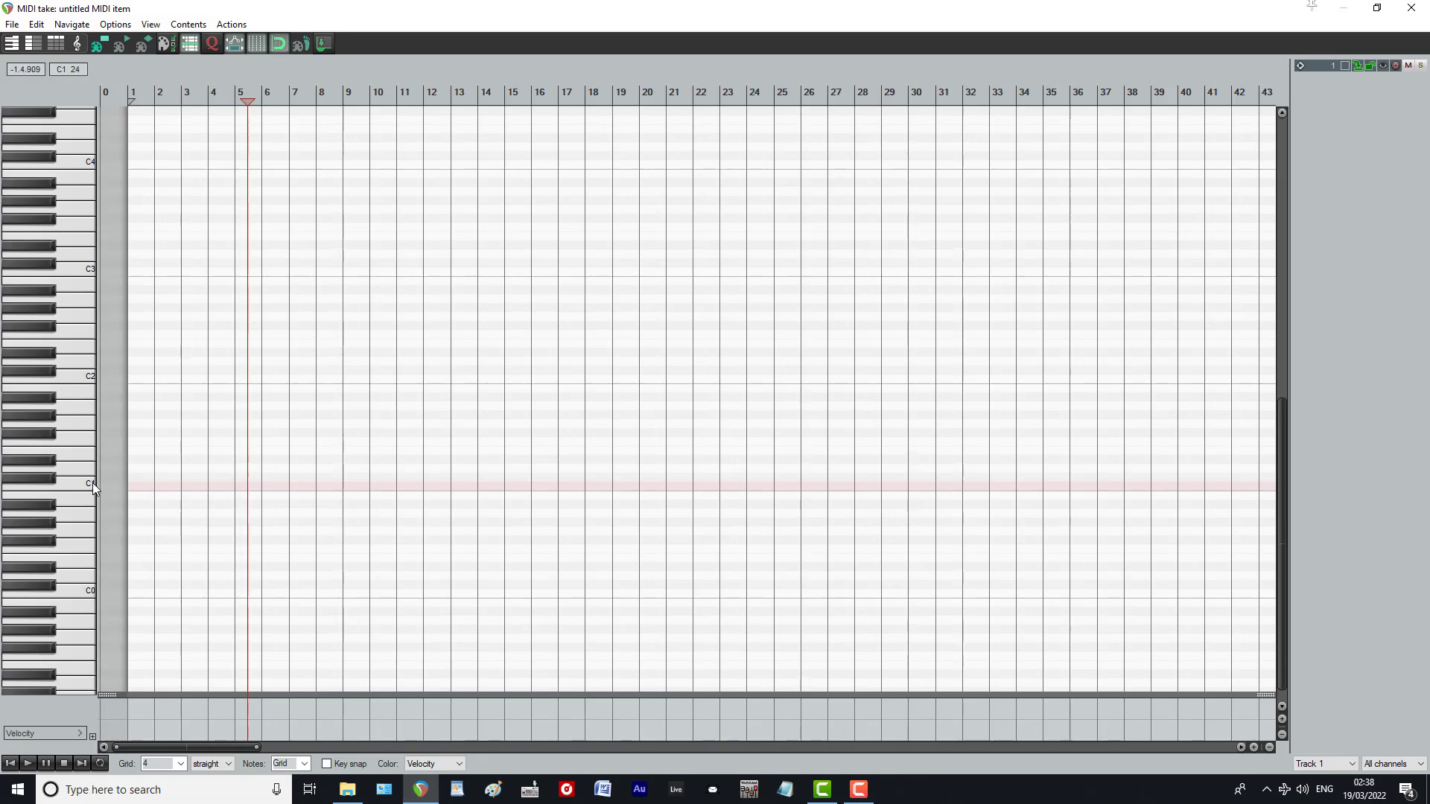
click(148, 490)
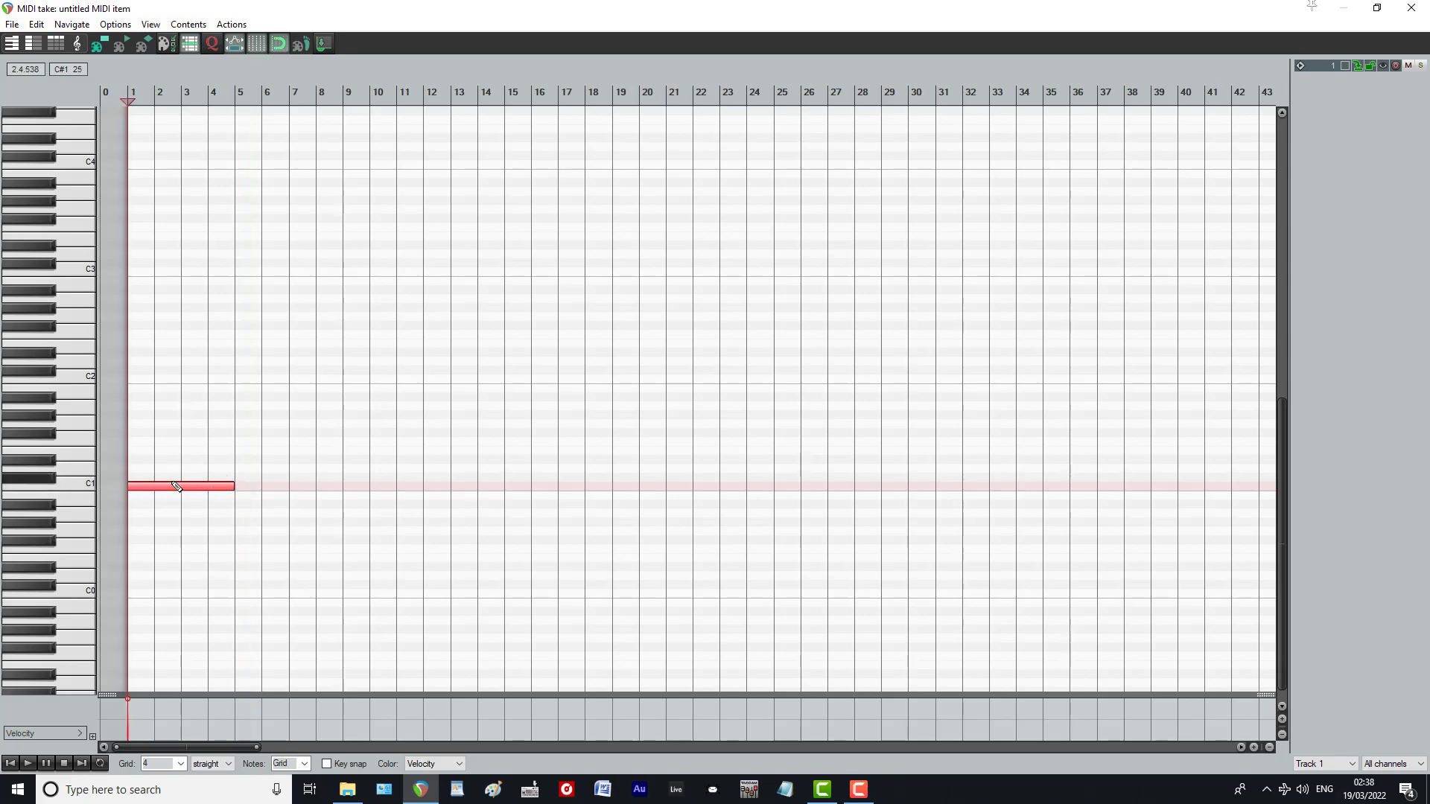
Step: Insert consecutive four-measure notes D1, E1, F1, G1 and A1, starting at measures 5, 9, 13, 17 and 21
click(249, 472)
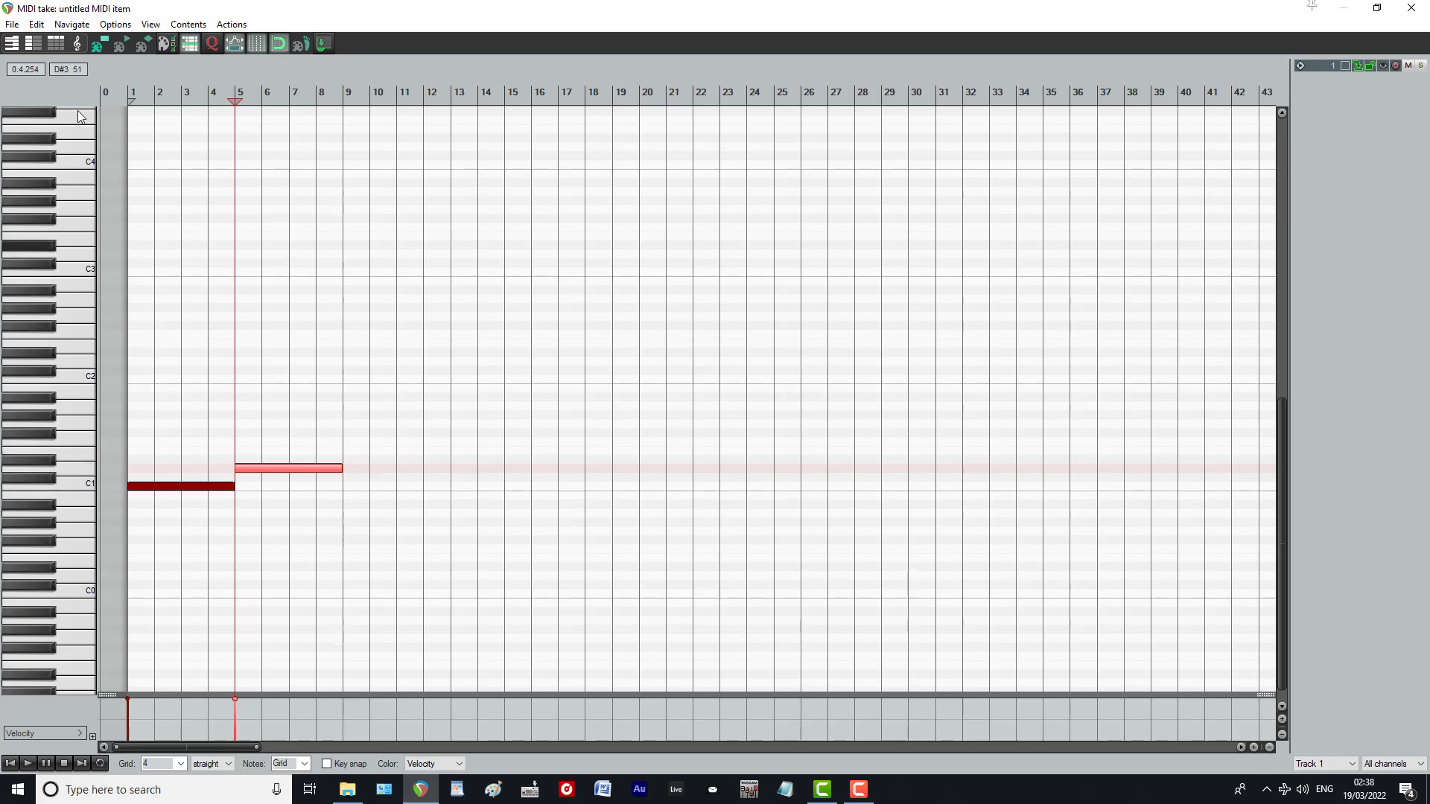
click(355, 451)
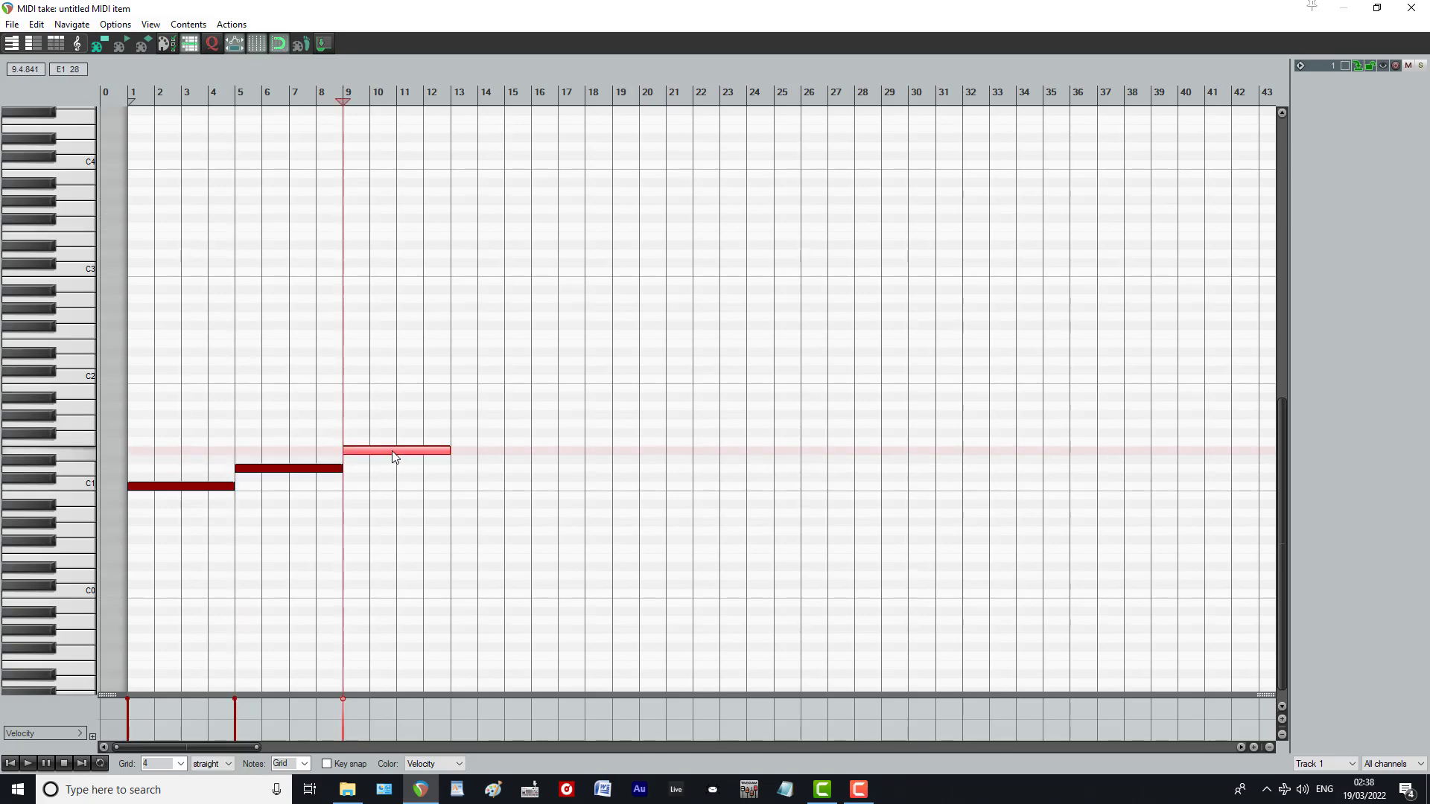
click(473, 441)
click(575, 423)
click(675, 412)
click(675, 409)
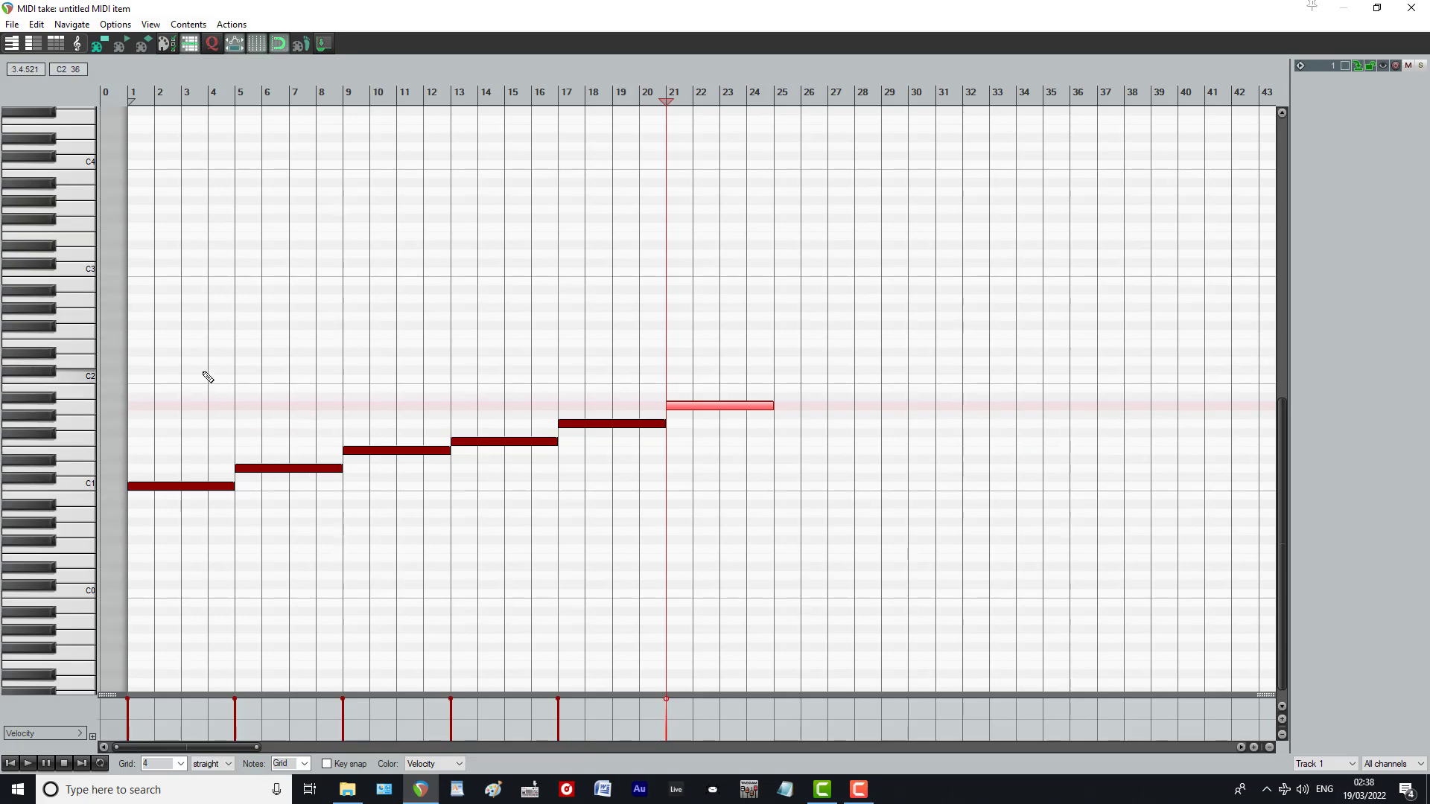
Step: Select all notes, set the grid to 1, shorten every note to three measures and close the editor
click(38, 25)
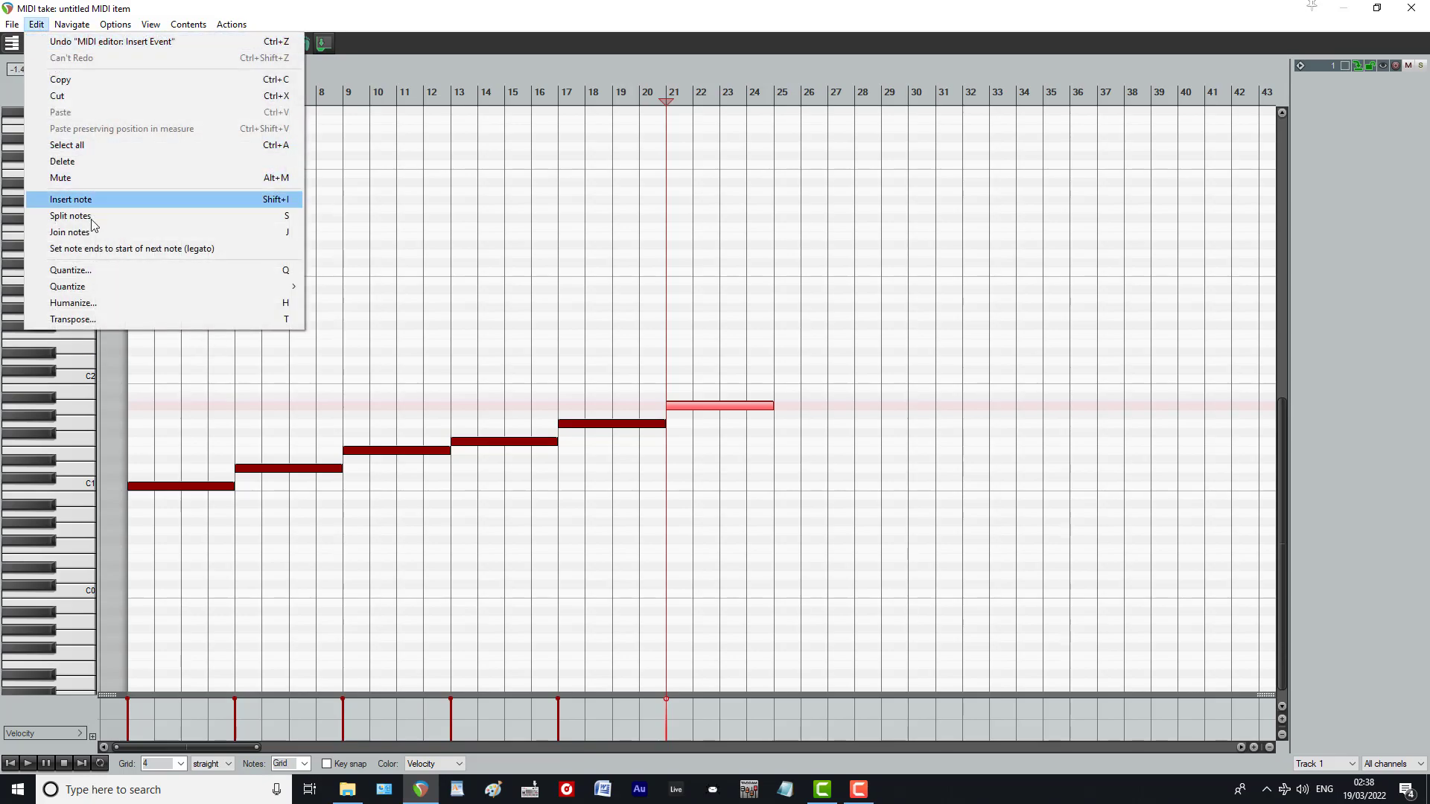
click(66, 144)
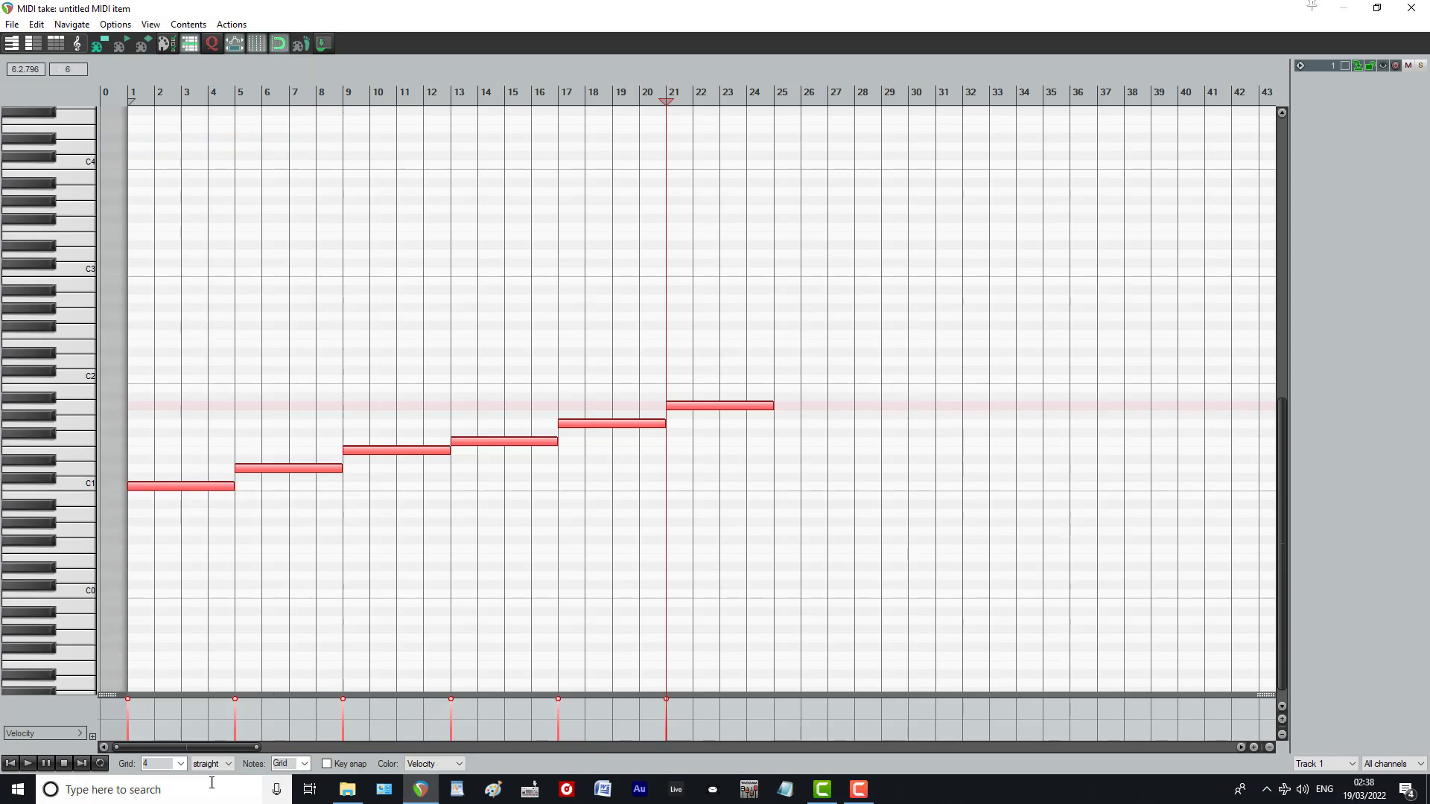
click(180, 764)
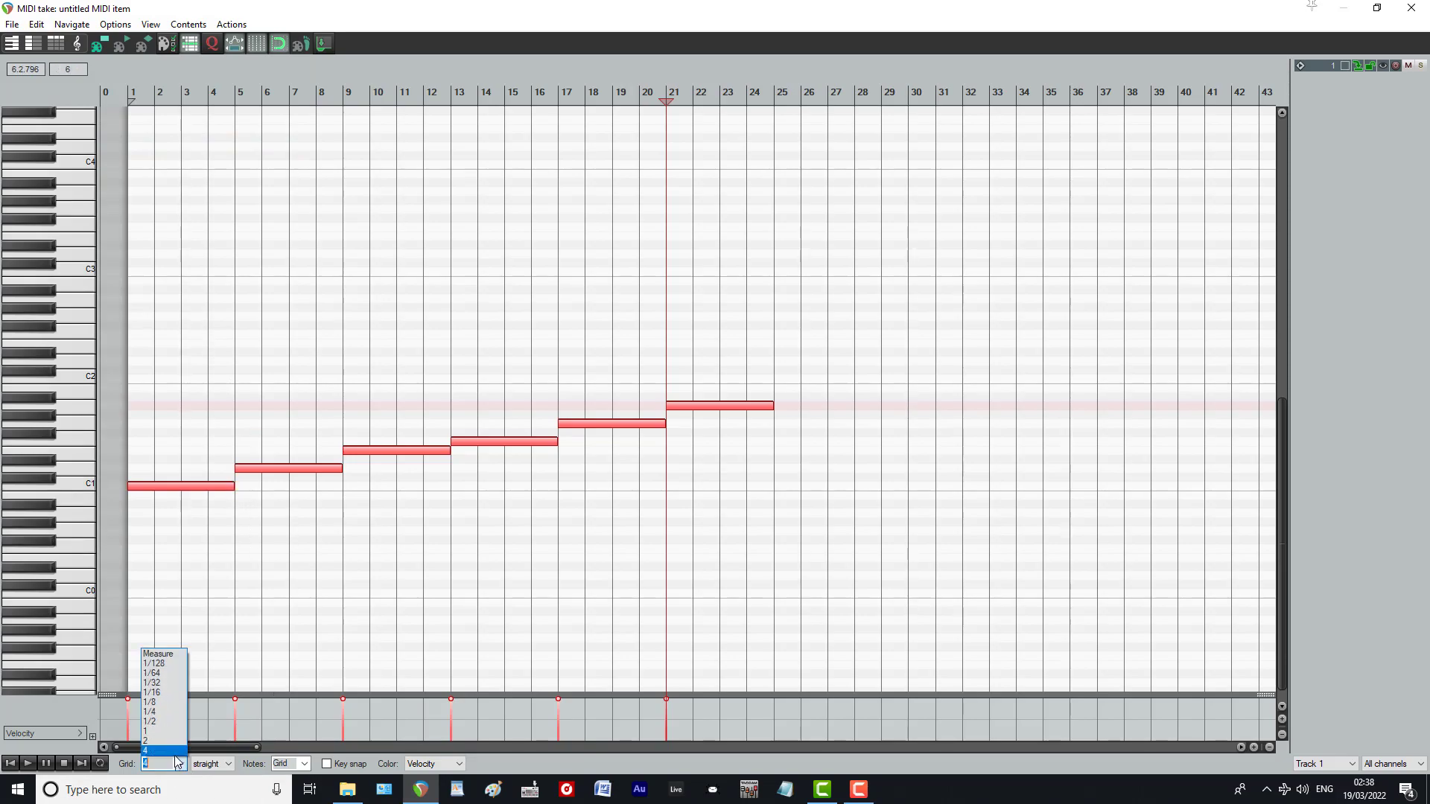
click(167, 732)
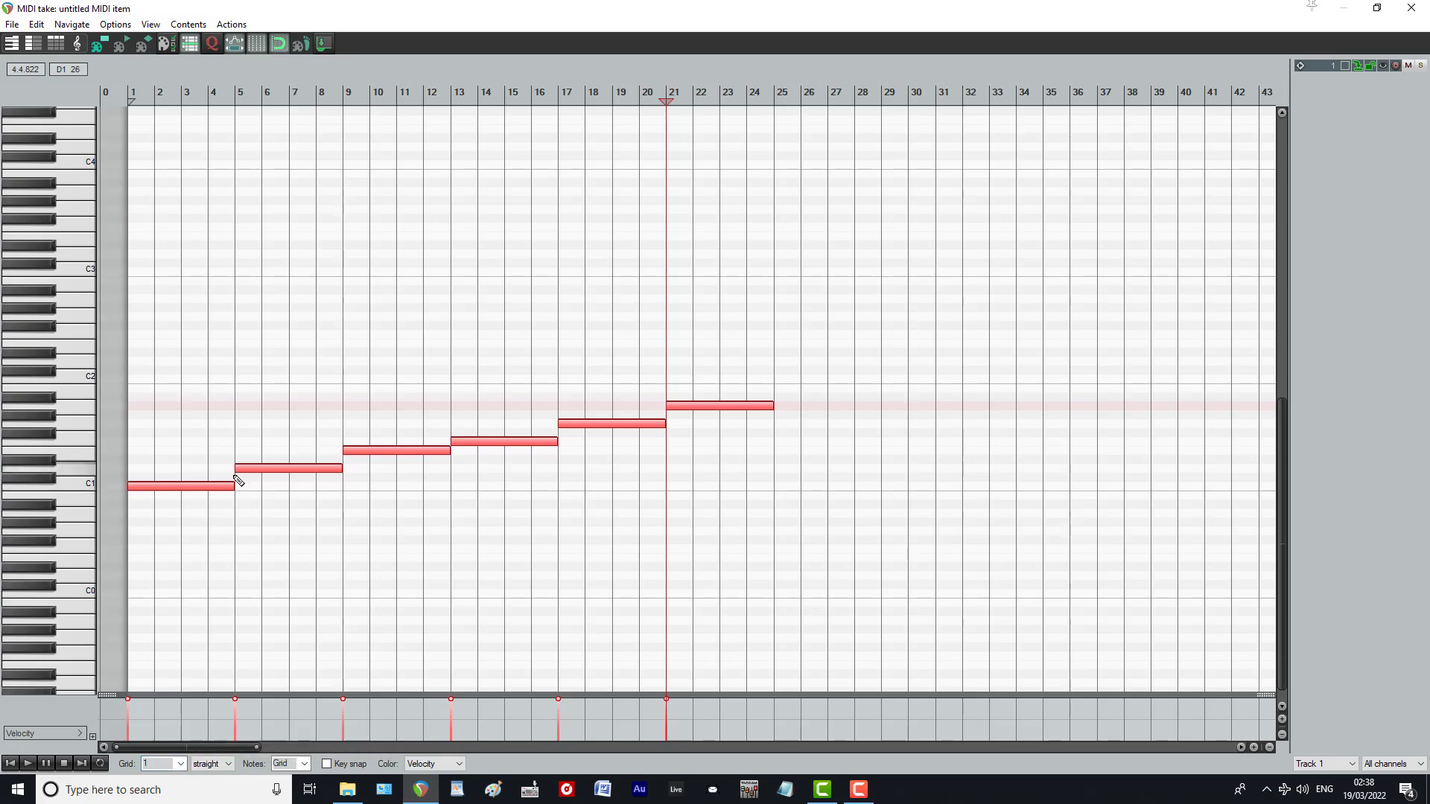
drag(232, 487, 213, 486)
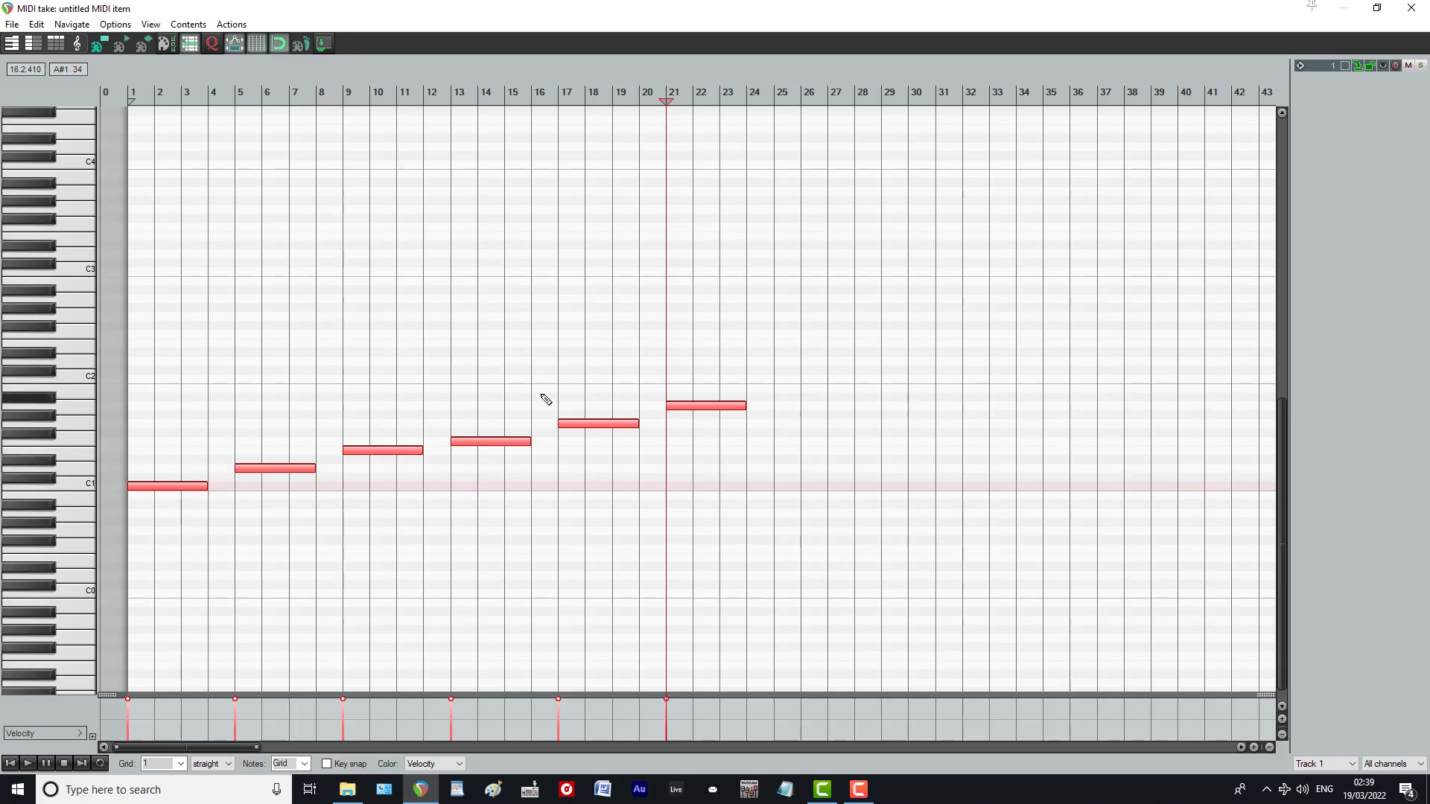
click(1409, 10)
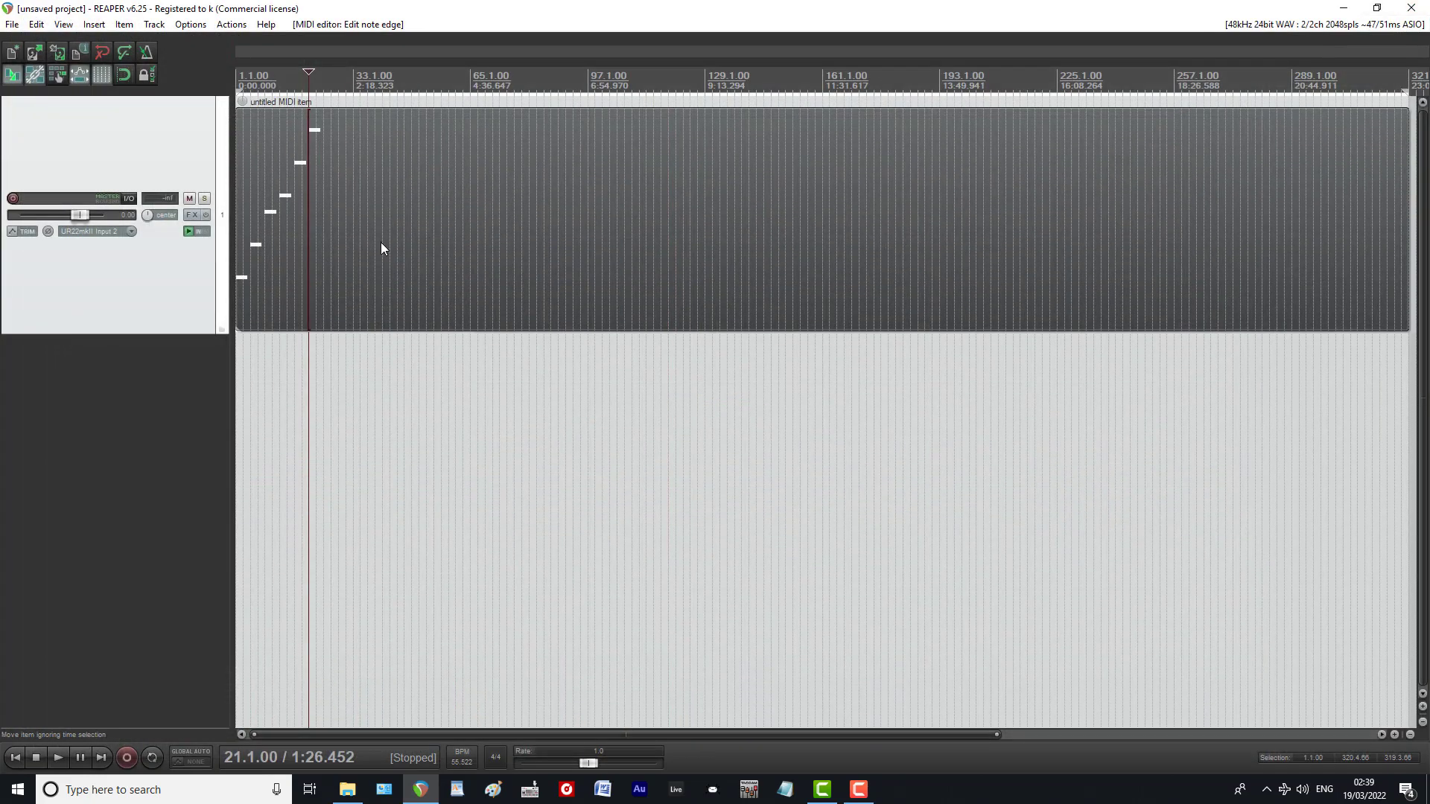
Step: Reopen the MIDI item, examine the C4 row and the lengths and spacing of the ascending notes, and close the editor
double_click(274, 281)
scroll(647, 458, down, 3)
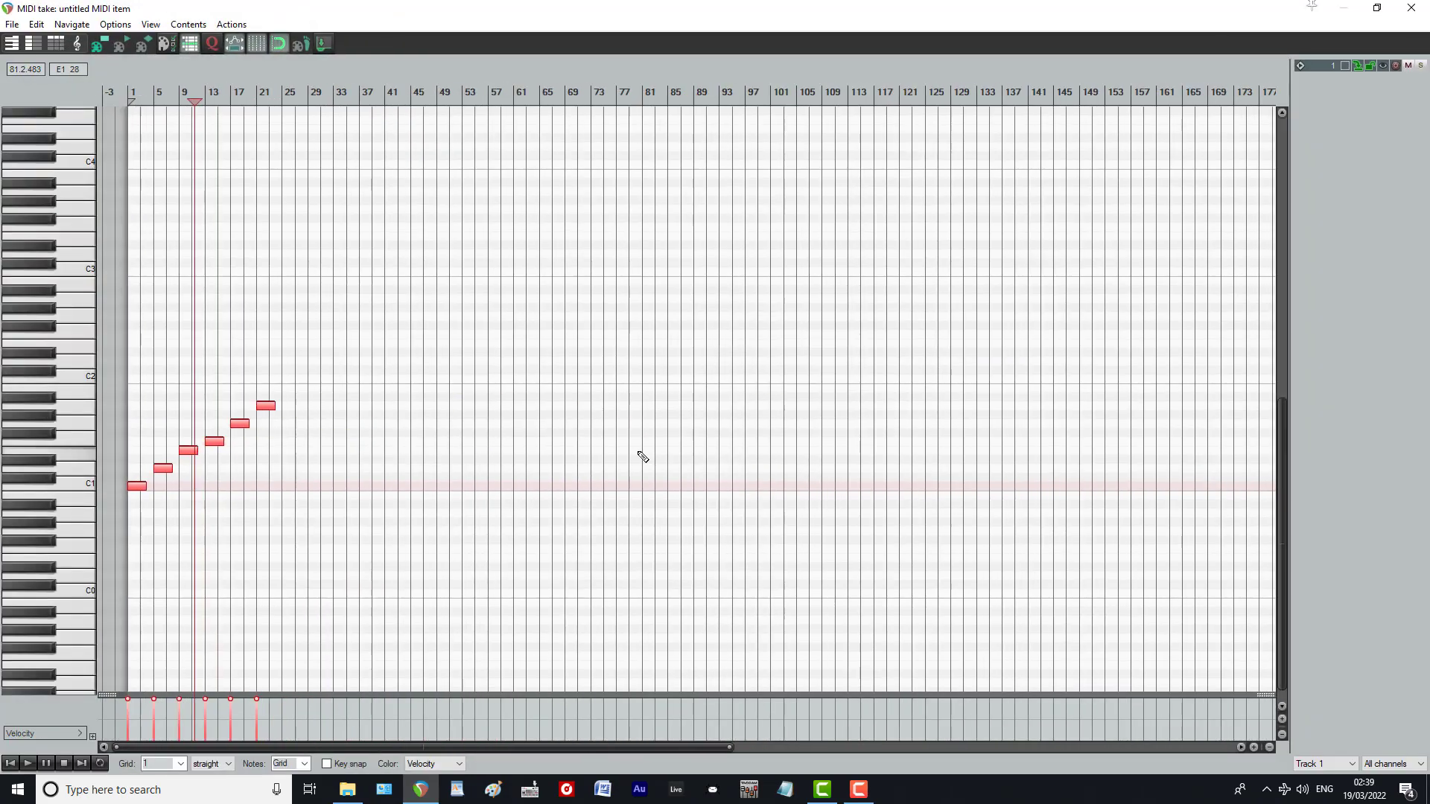
click(82, 163)
scroll(82, 163, up, 3)
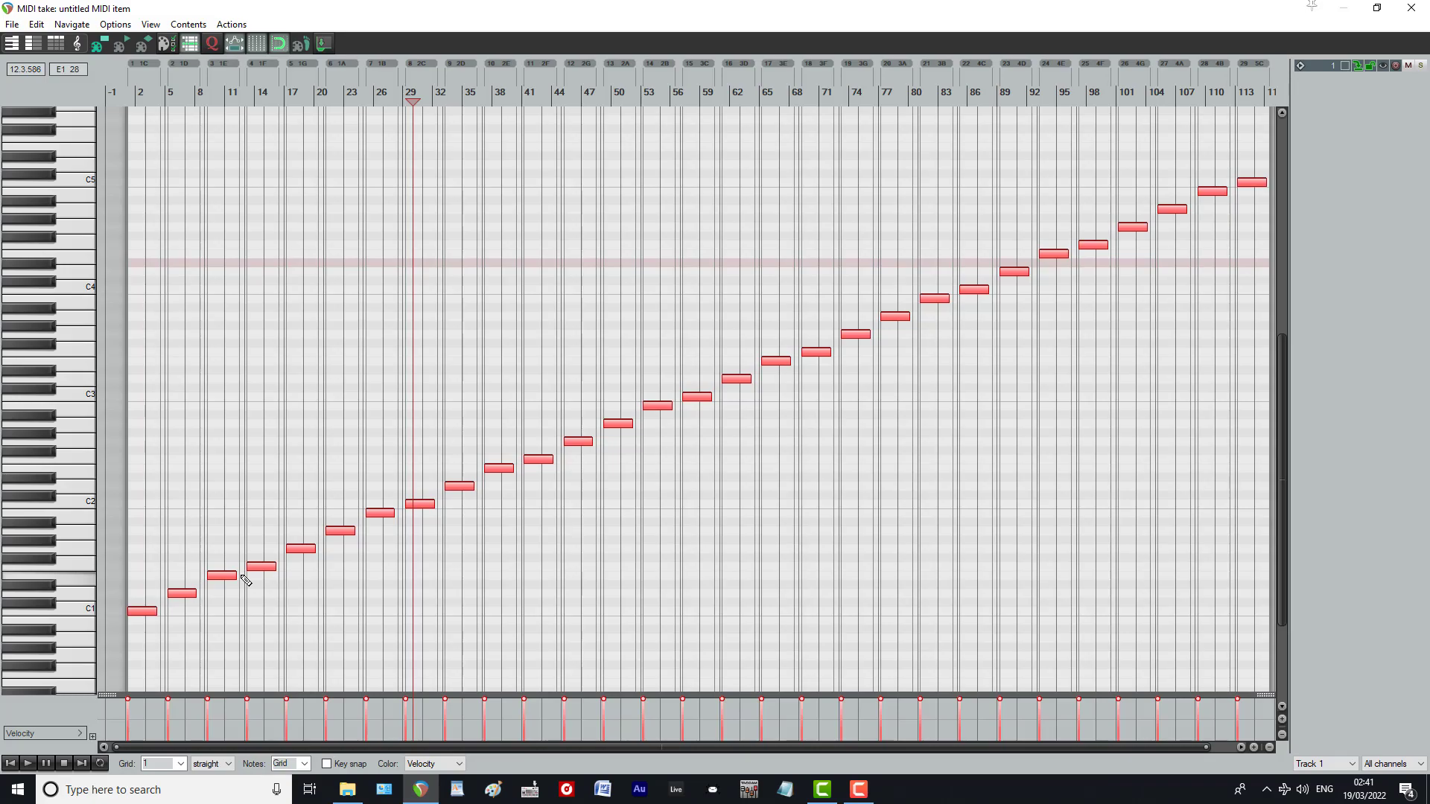
scroll(246, 581, up, 6)
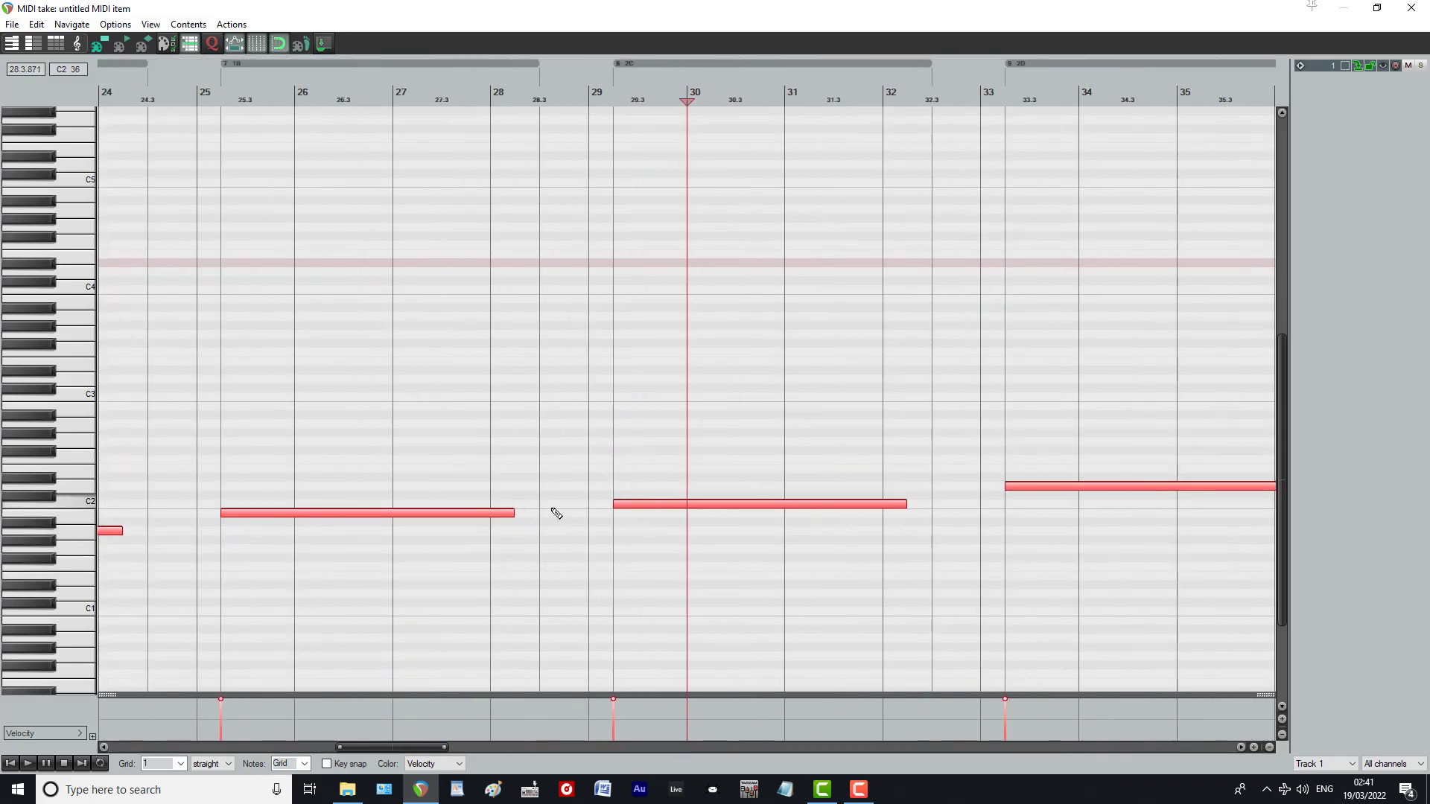
click(1409, 9)
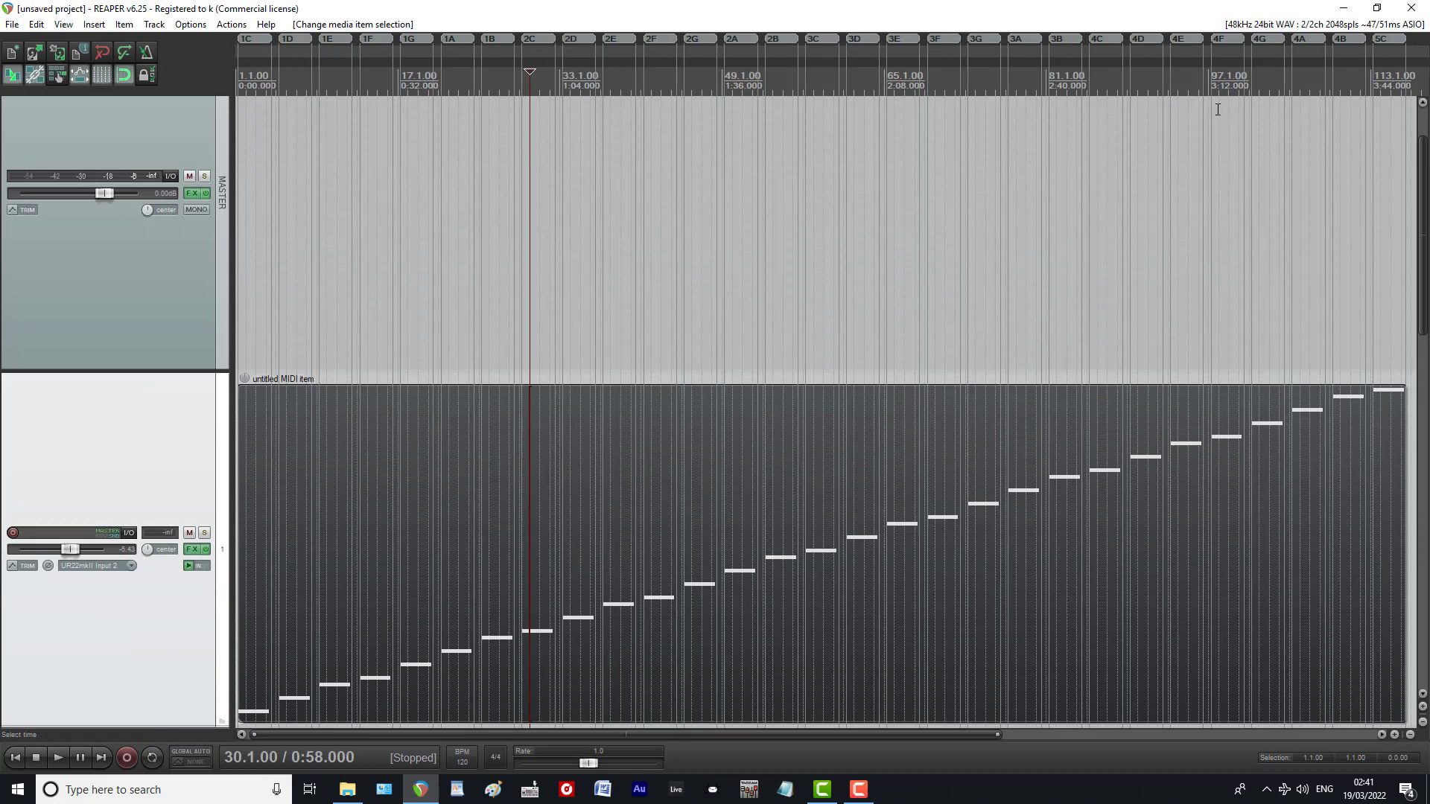
Step: Select the master track, enlarge the track view and check the option that displays the master track
click(148, 284)
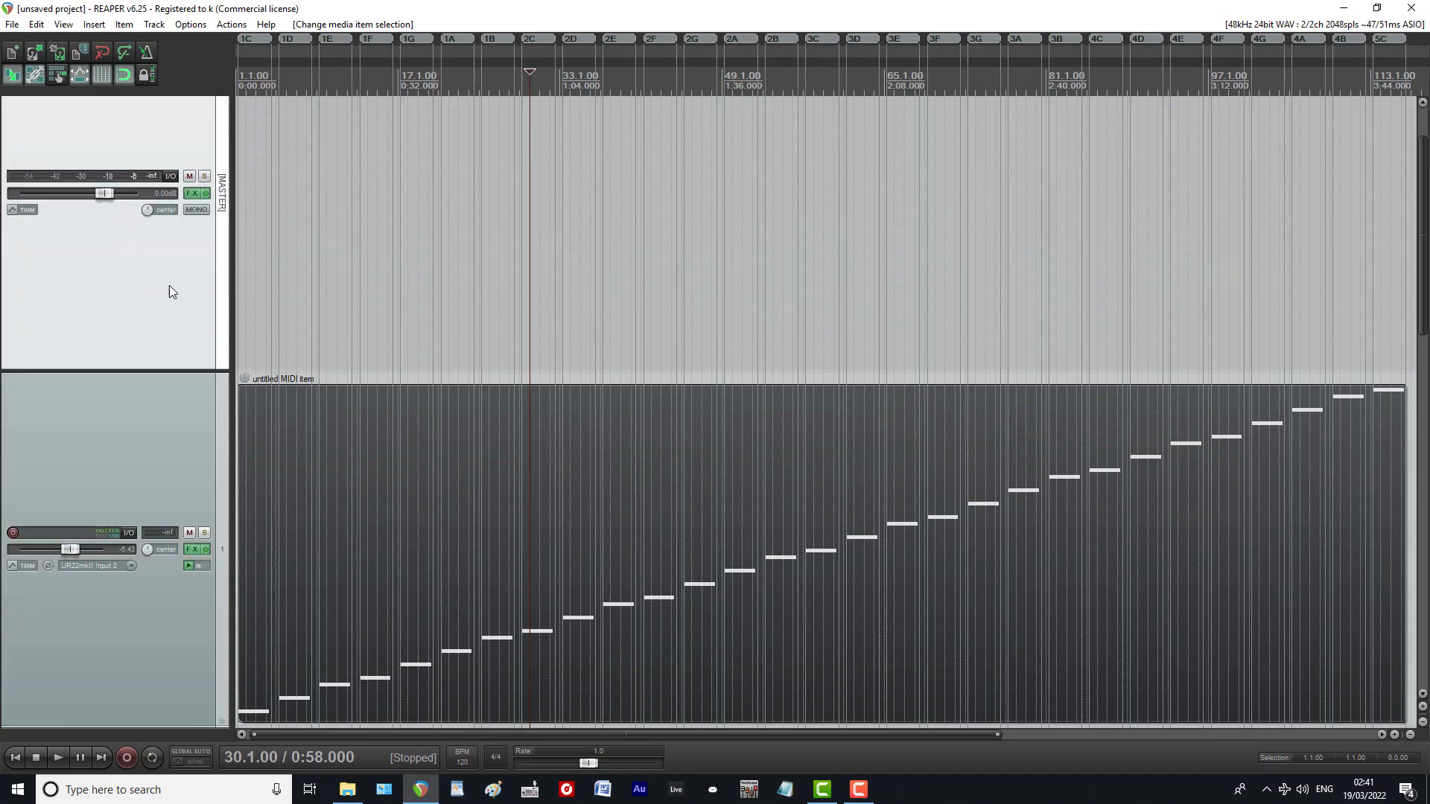
scroll(143, 270, up, 2)
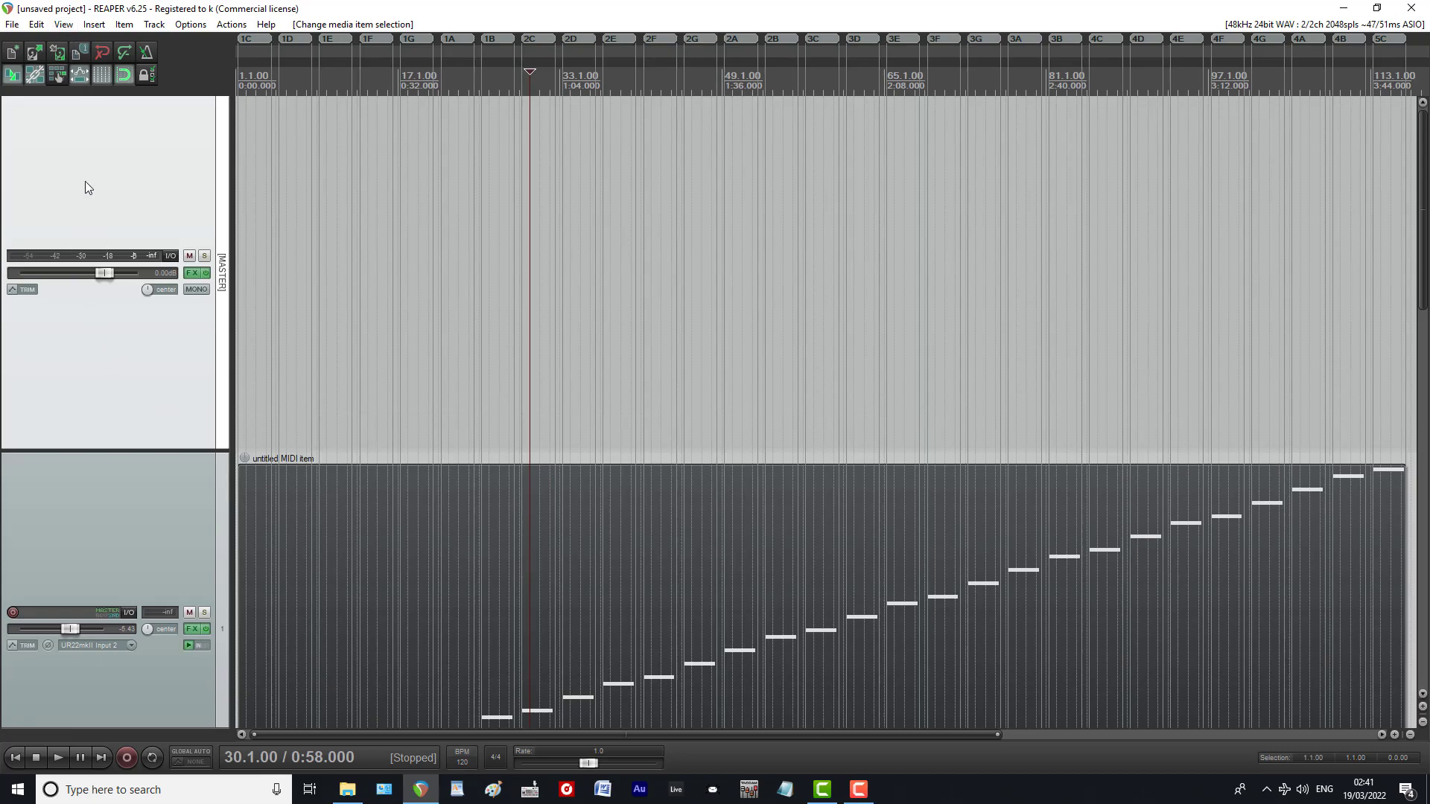
click(65, 26)
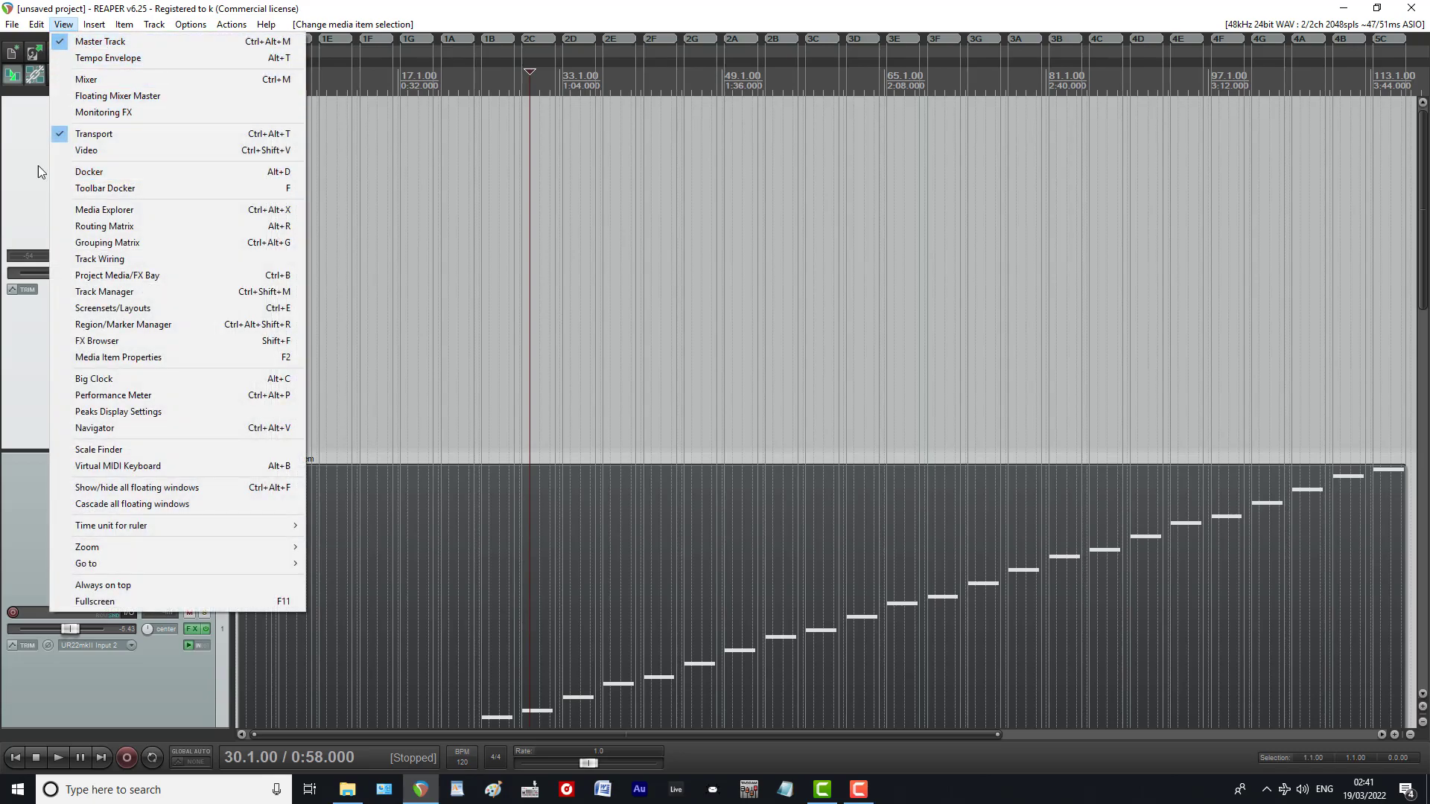
click(16, 167)
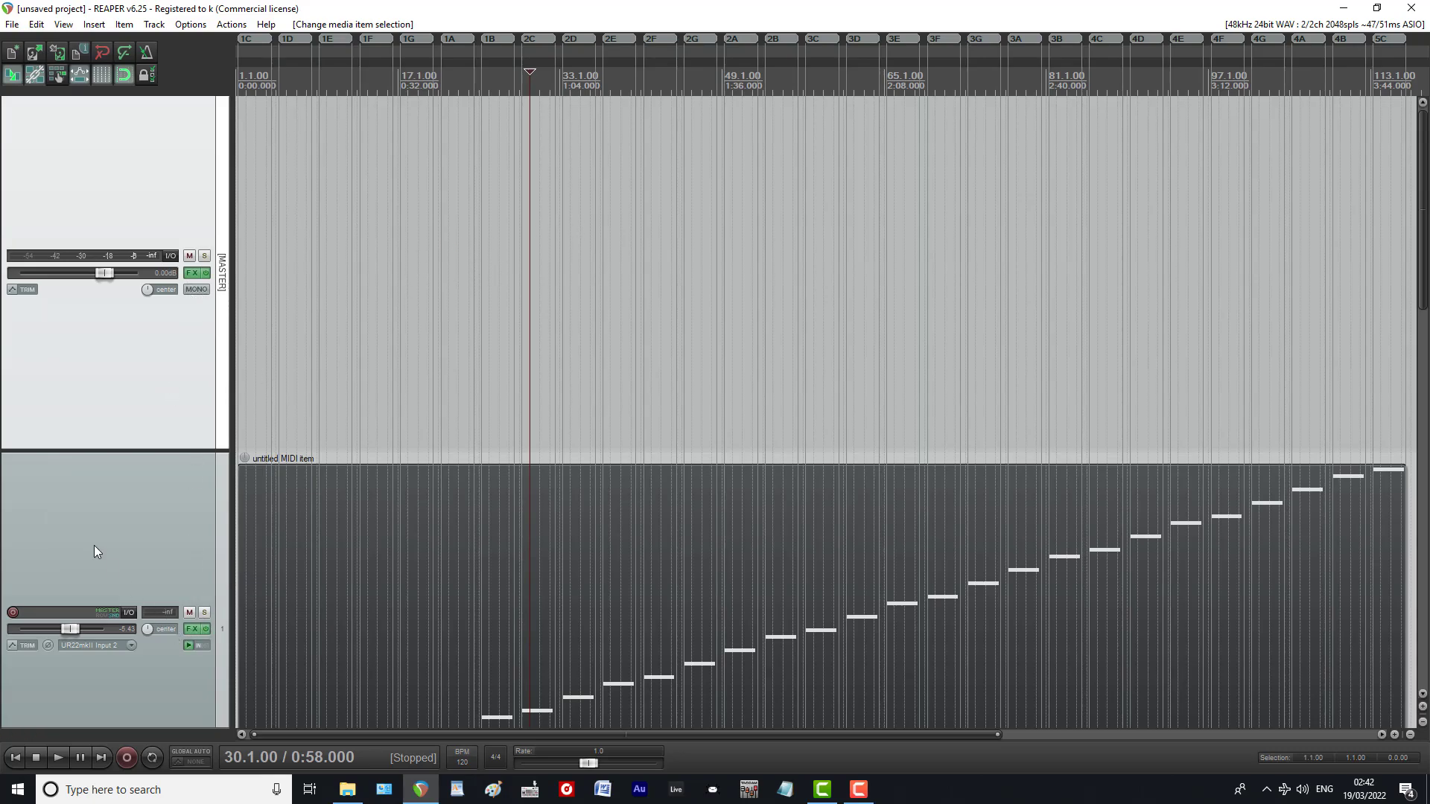
scroll(97, 537, down, 3)
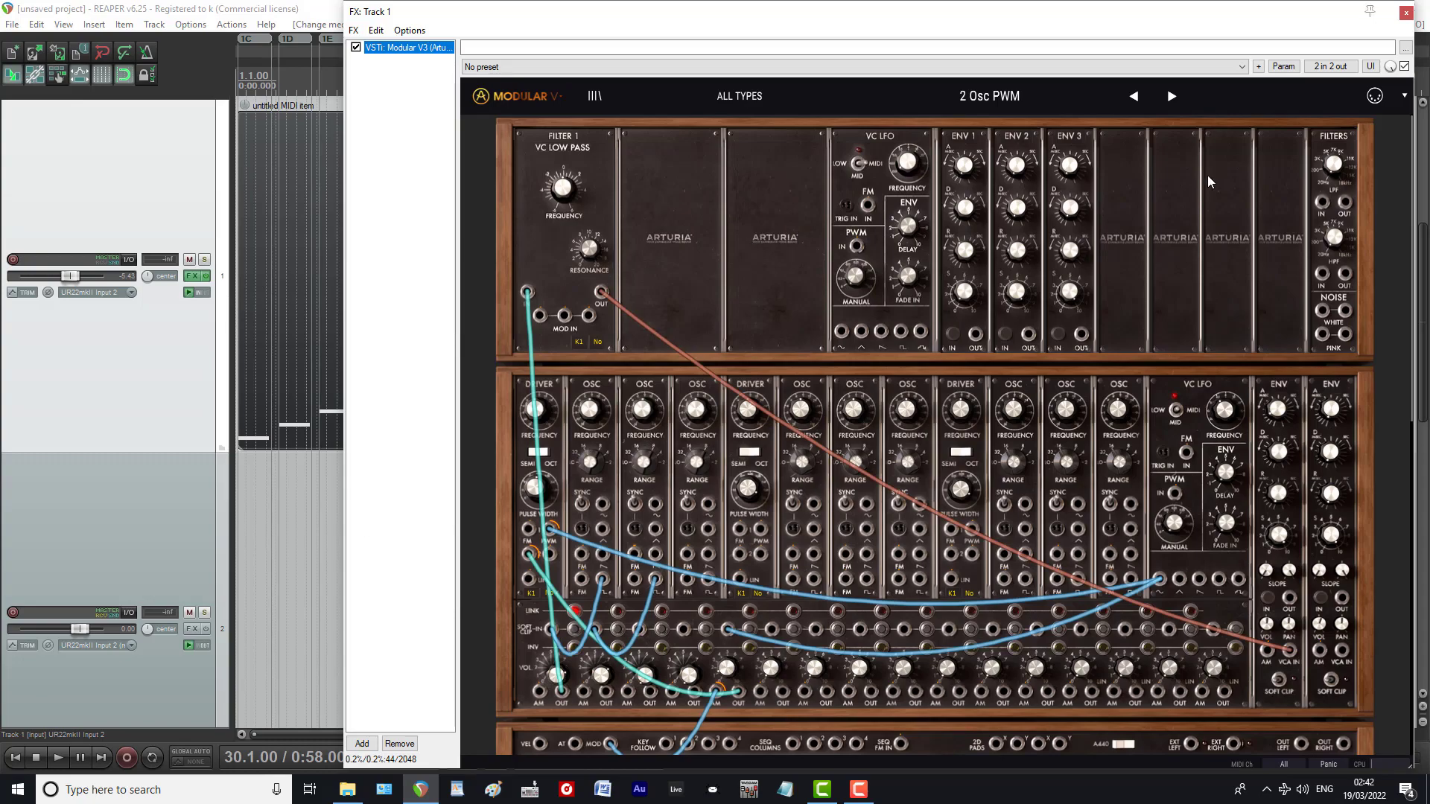
Step: Close the instrument window and examine the sends and receives in track 2's routing
click(1406, 13)
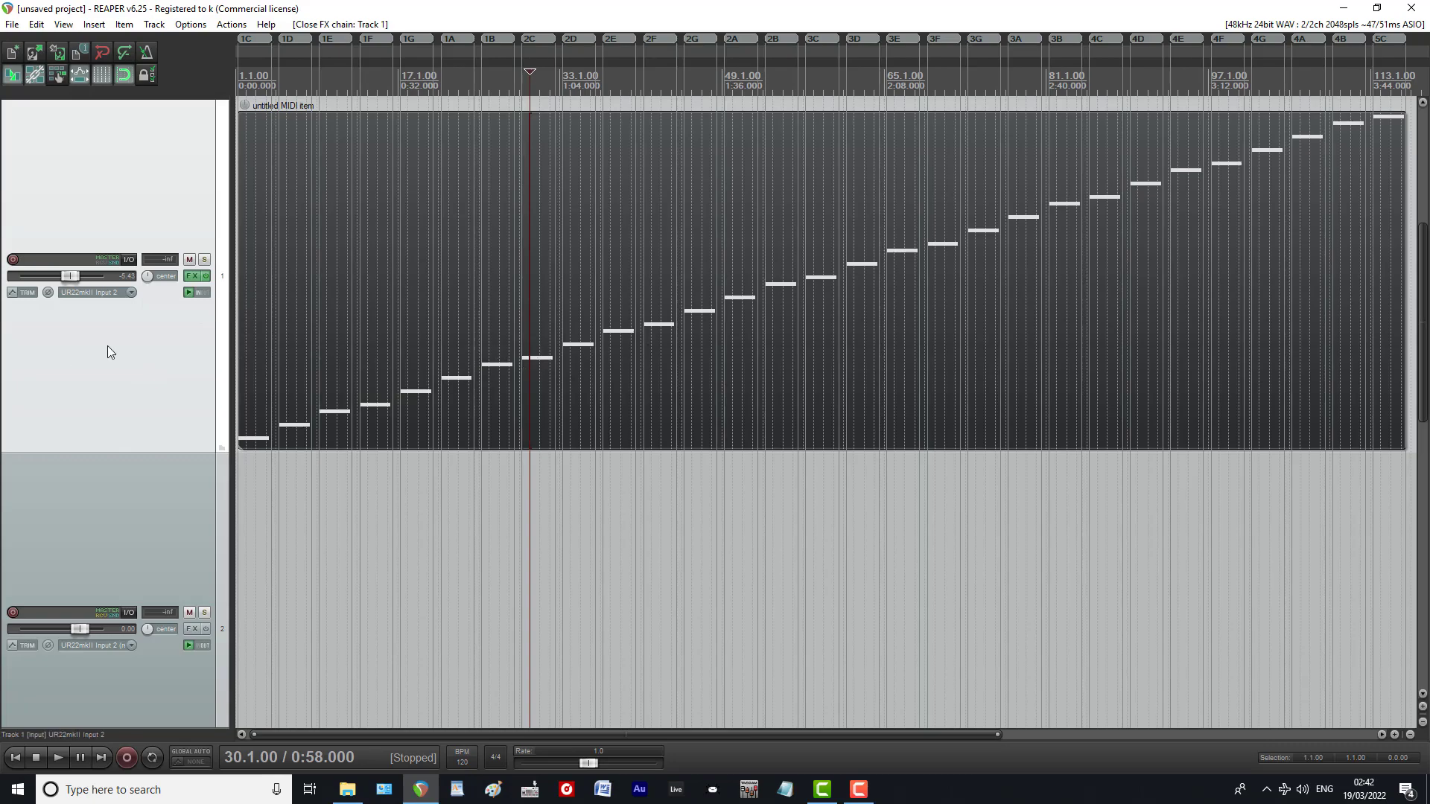
click(142, 531)
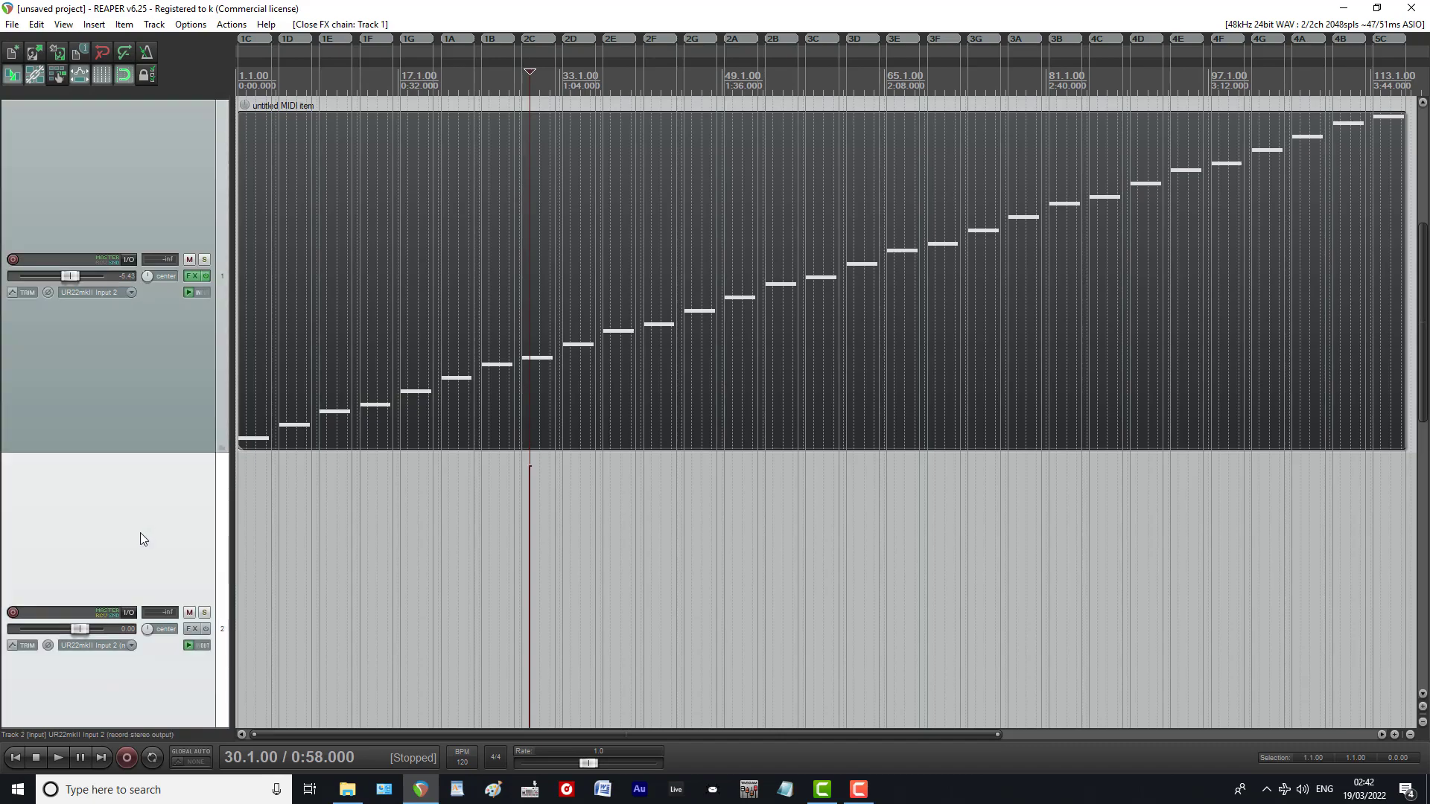
click(130, 614)
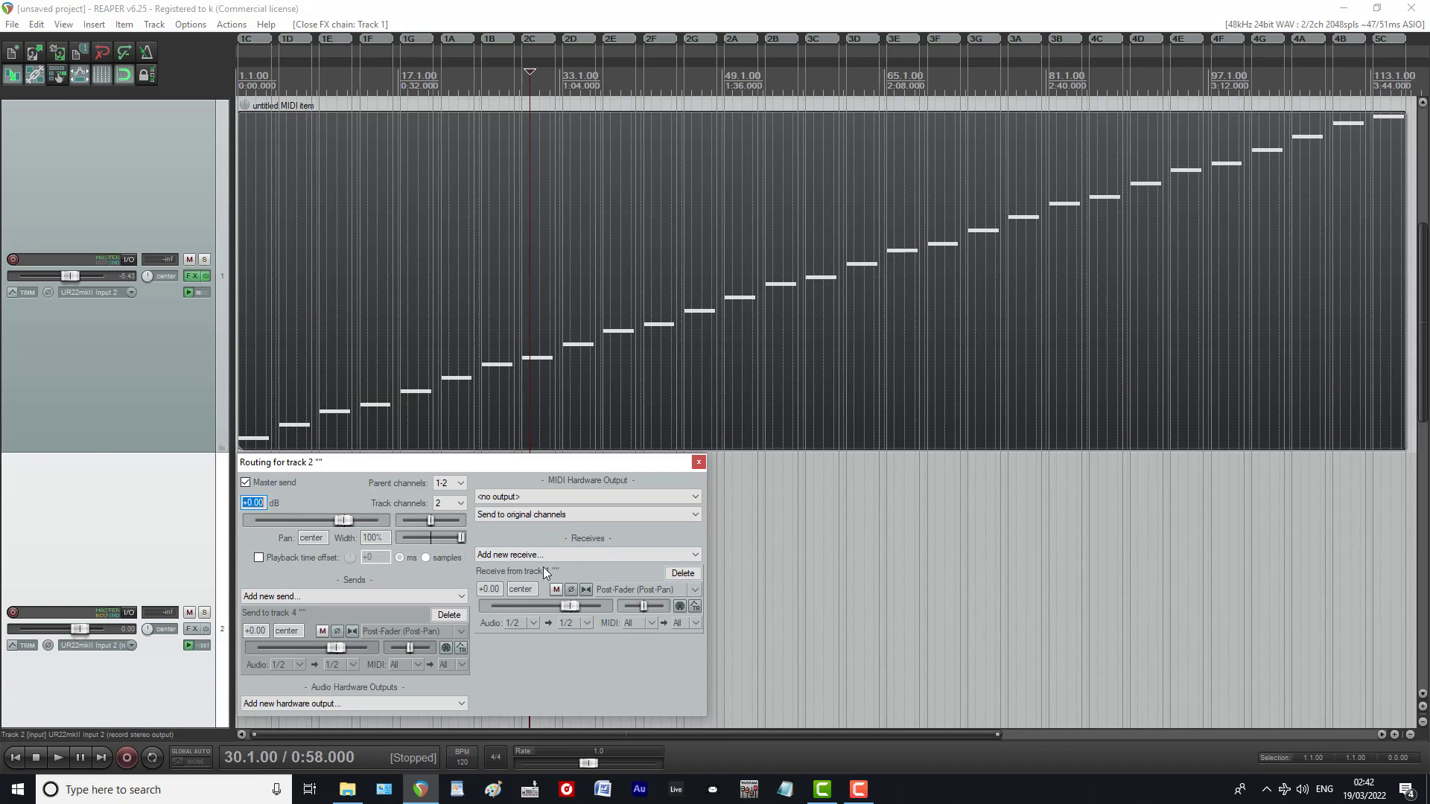
click(182, 324)
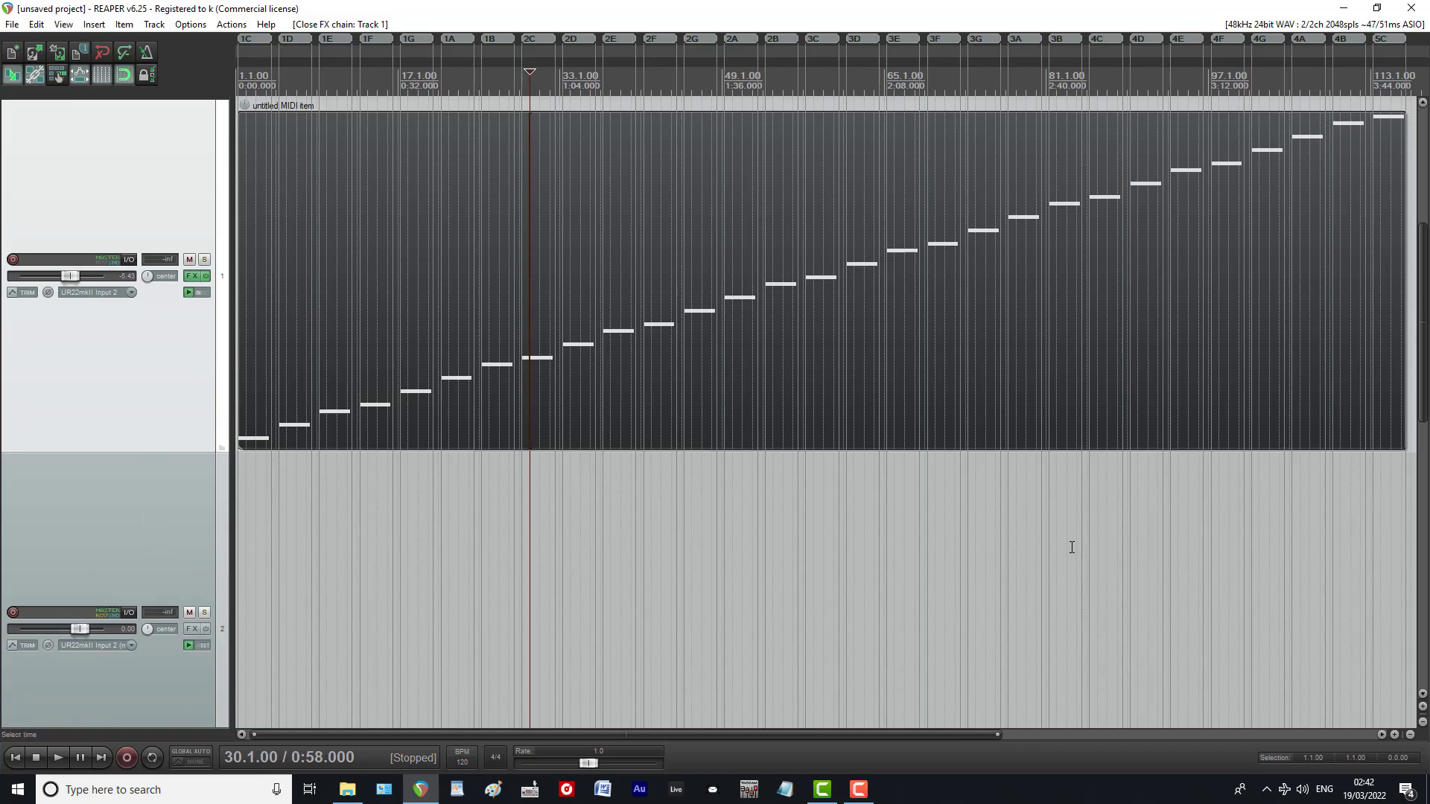
Step: Check that track 2's record mode is output (stereo) and arm the track for recording
click(130, 560)
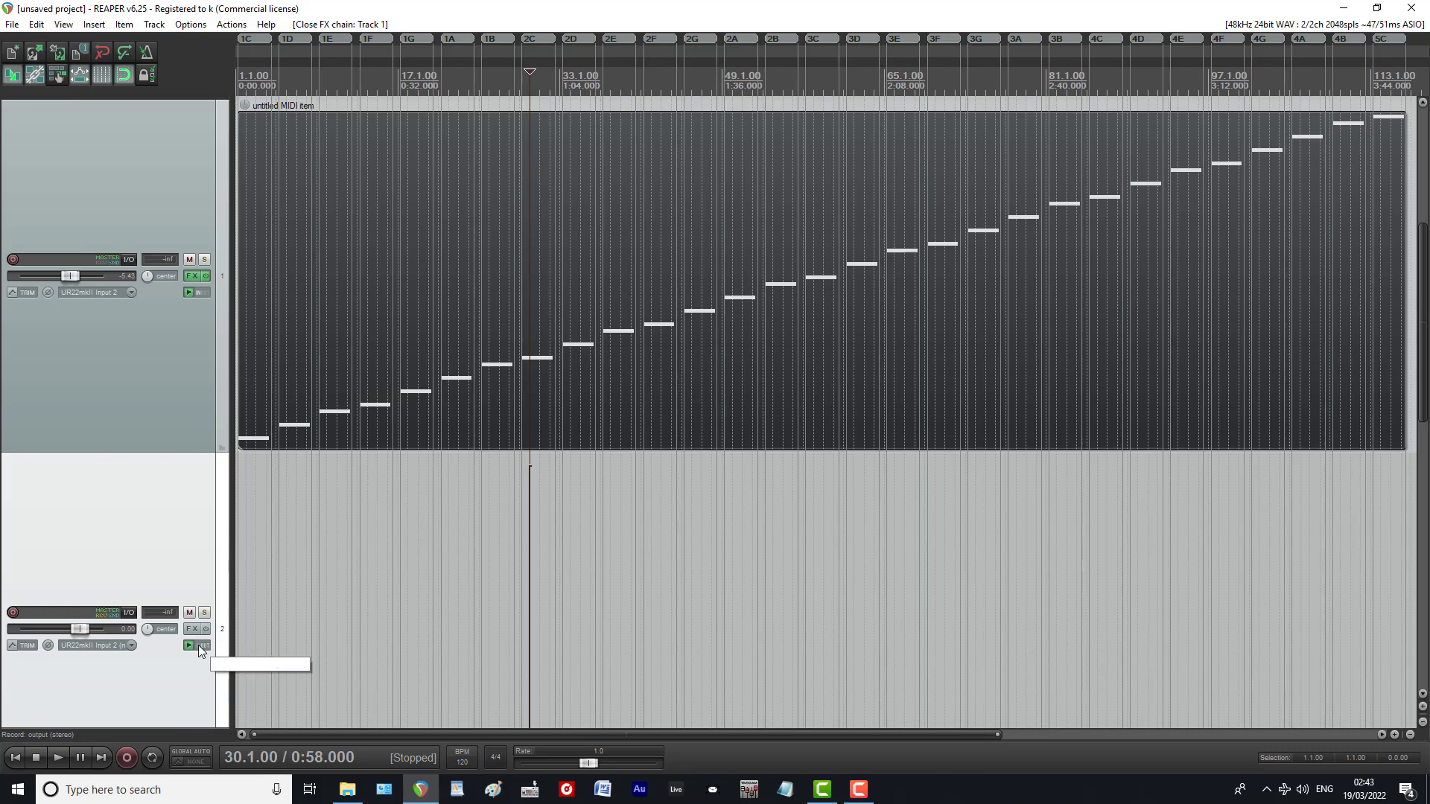
click(200, 650)
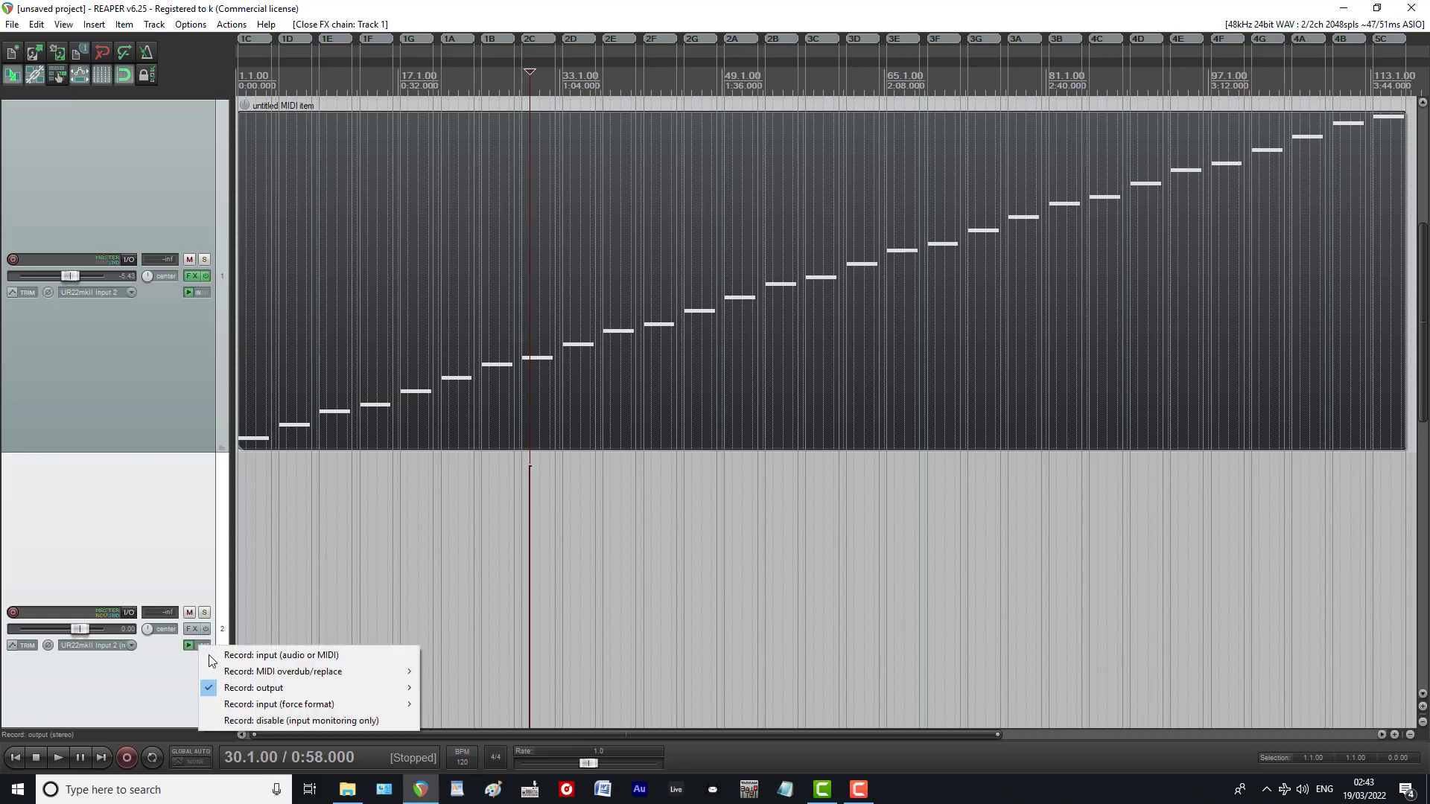
mouse_move(240, 694)
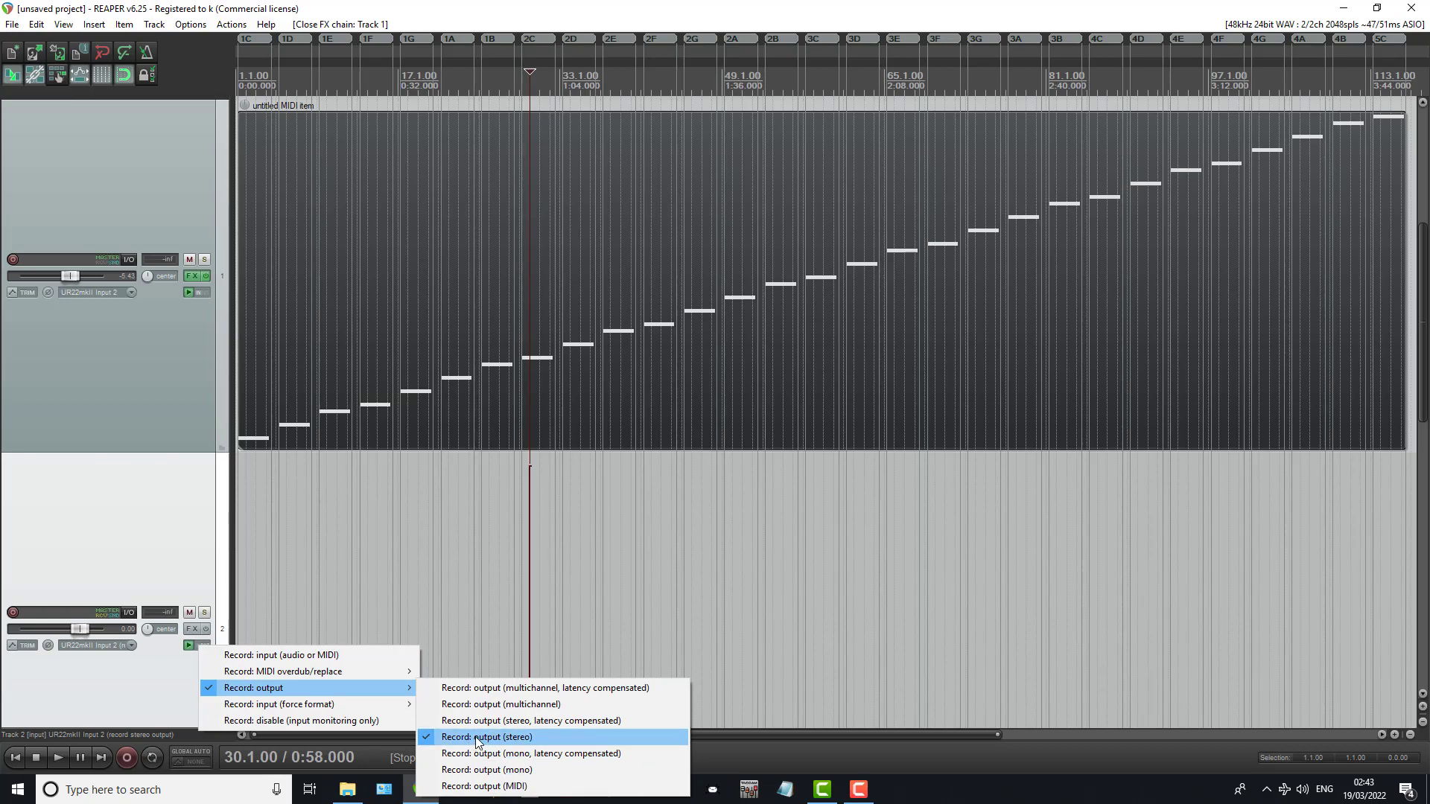
click(160, 674)
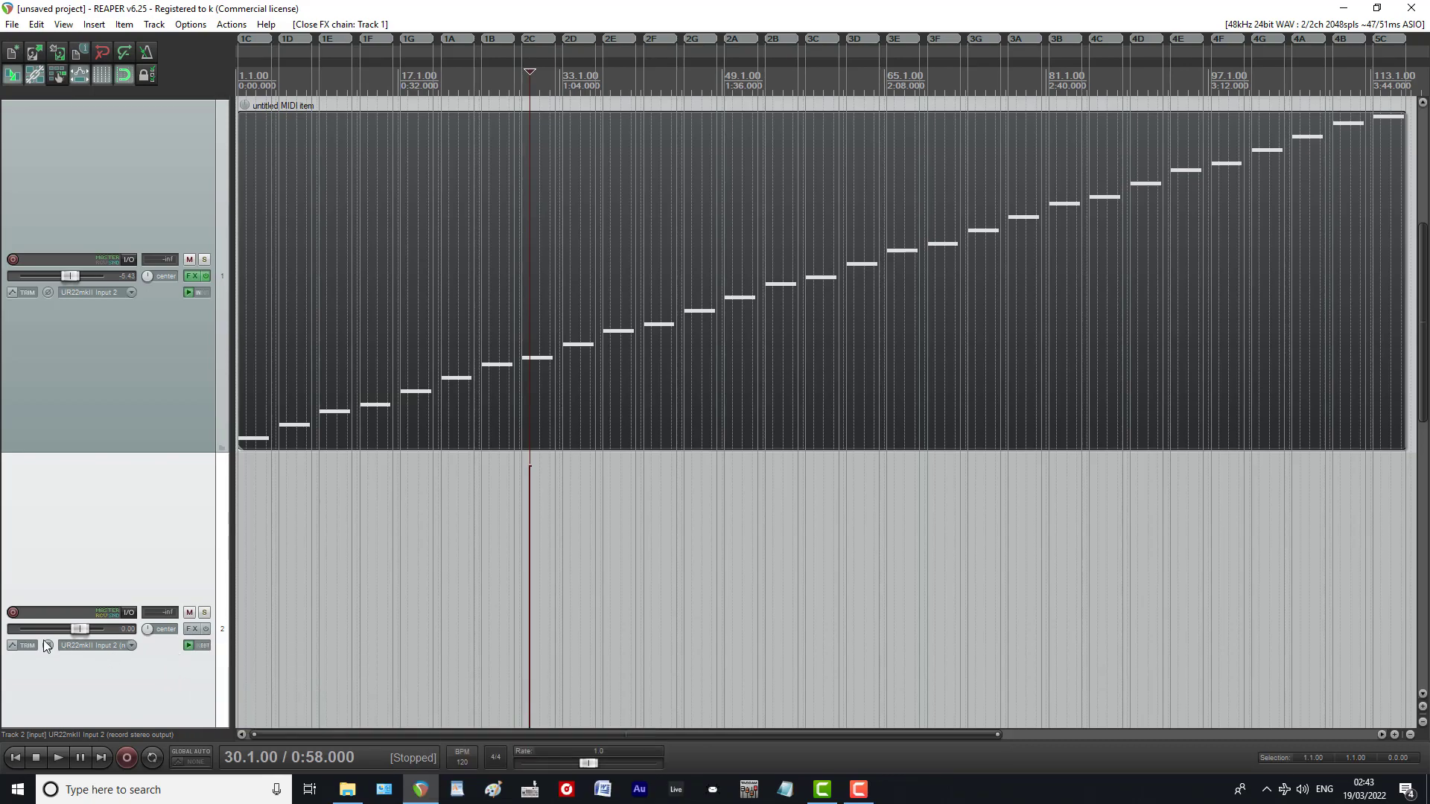
click(12, 612)
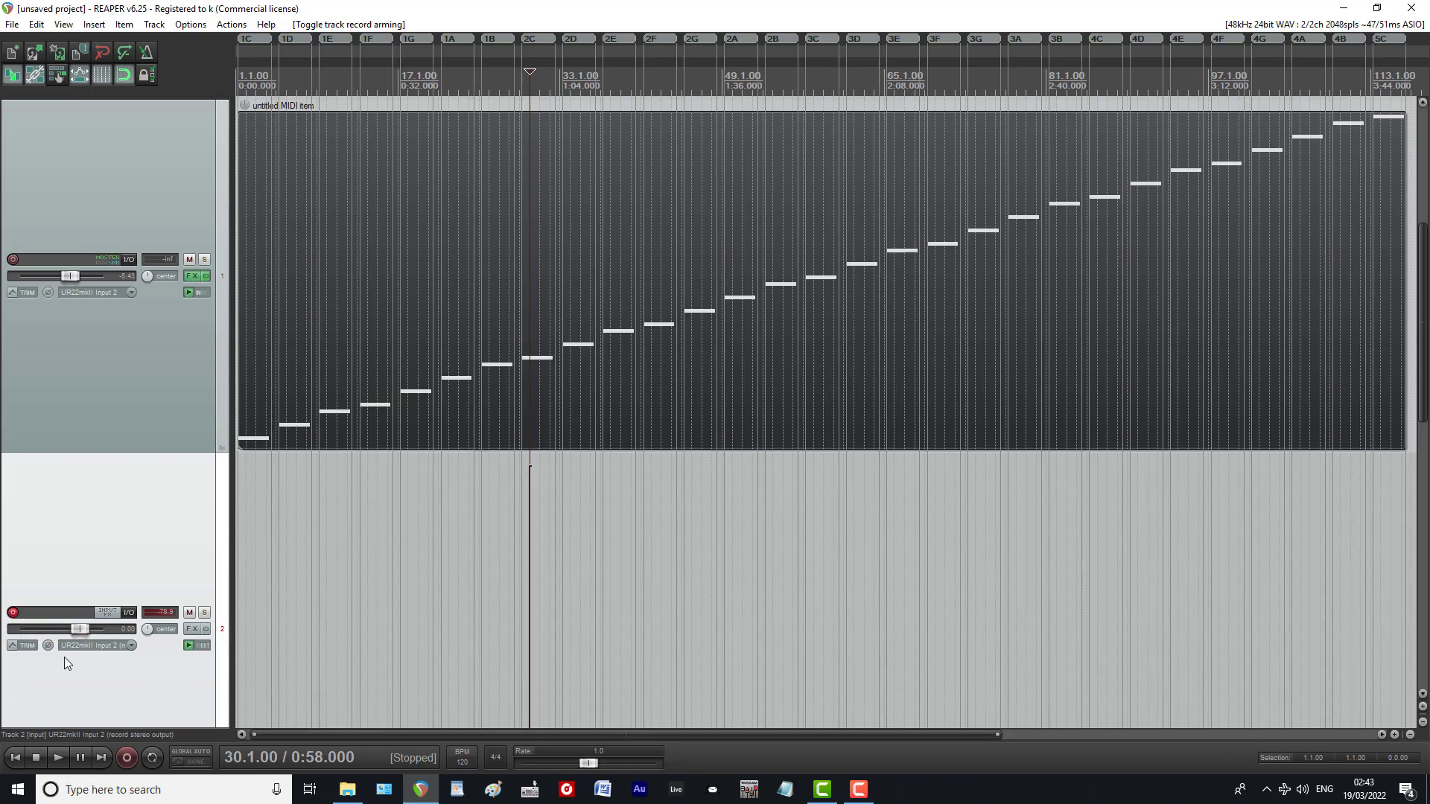
Step: Load the 2osc stereo preset in track 1's Modular V3 instrument and close its window
click(191, 276)
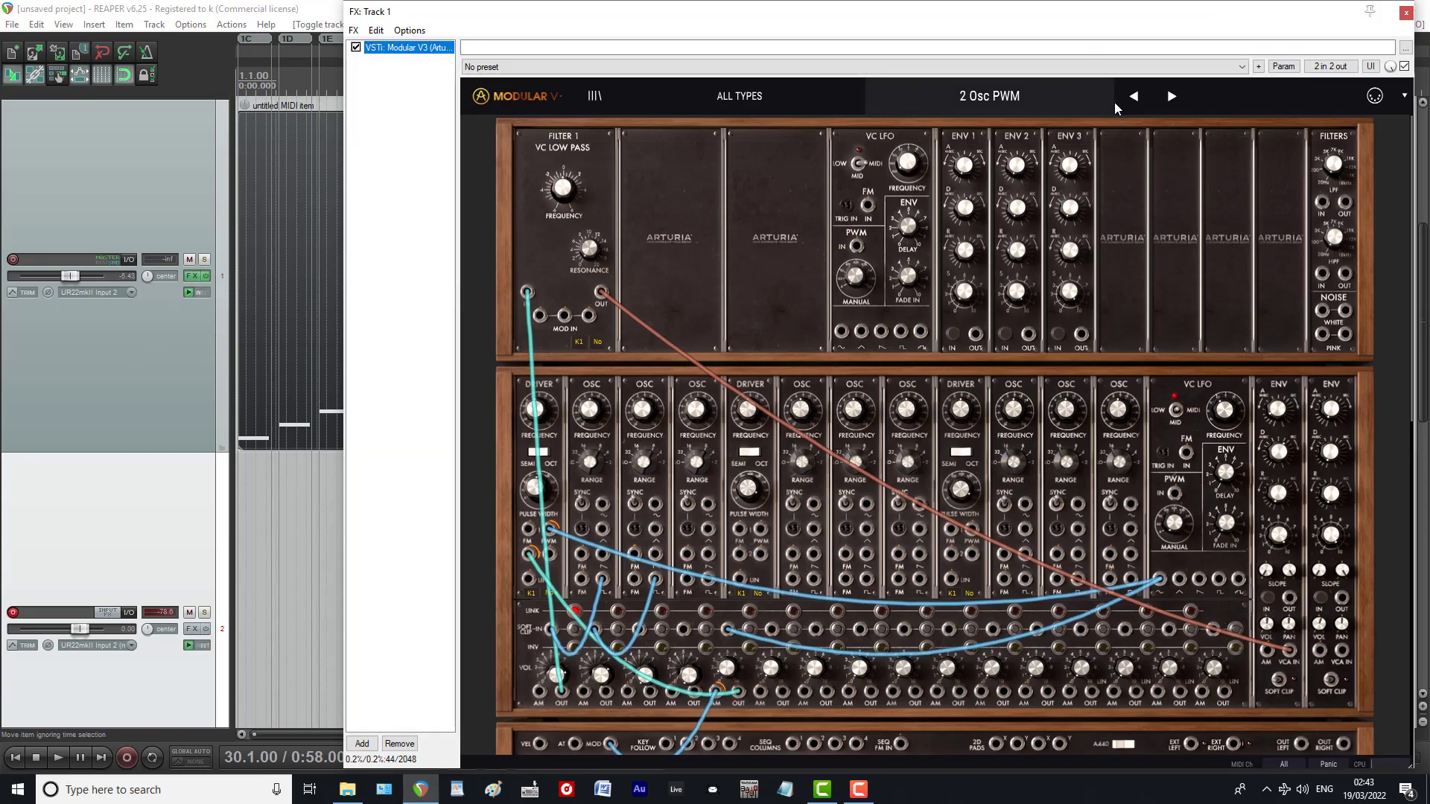
click(1045, 101)
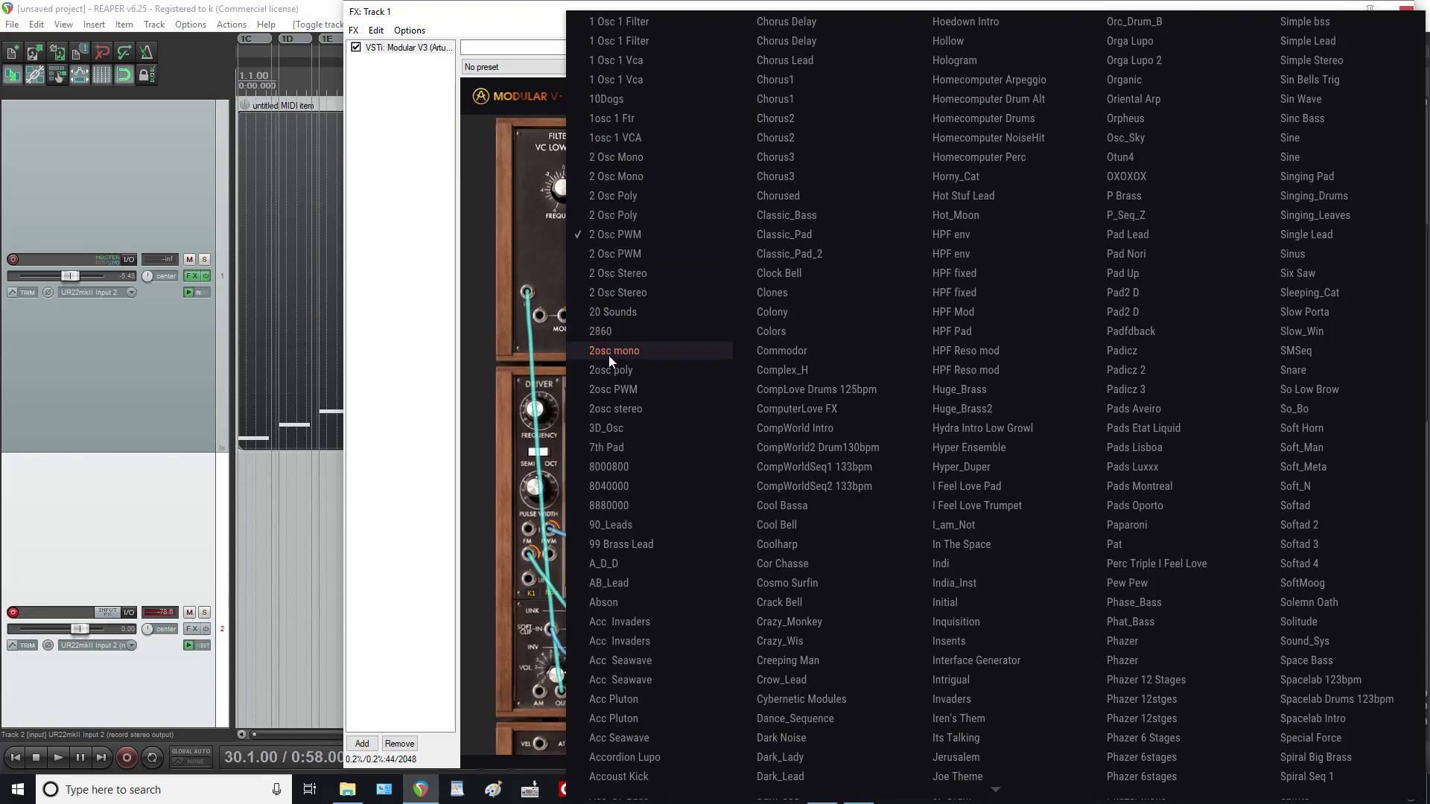
click(608, 413)
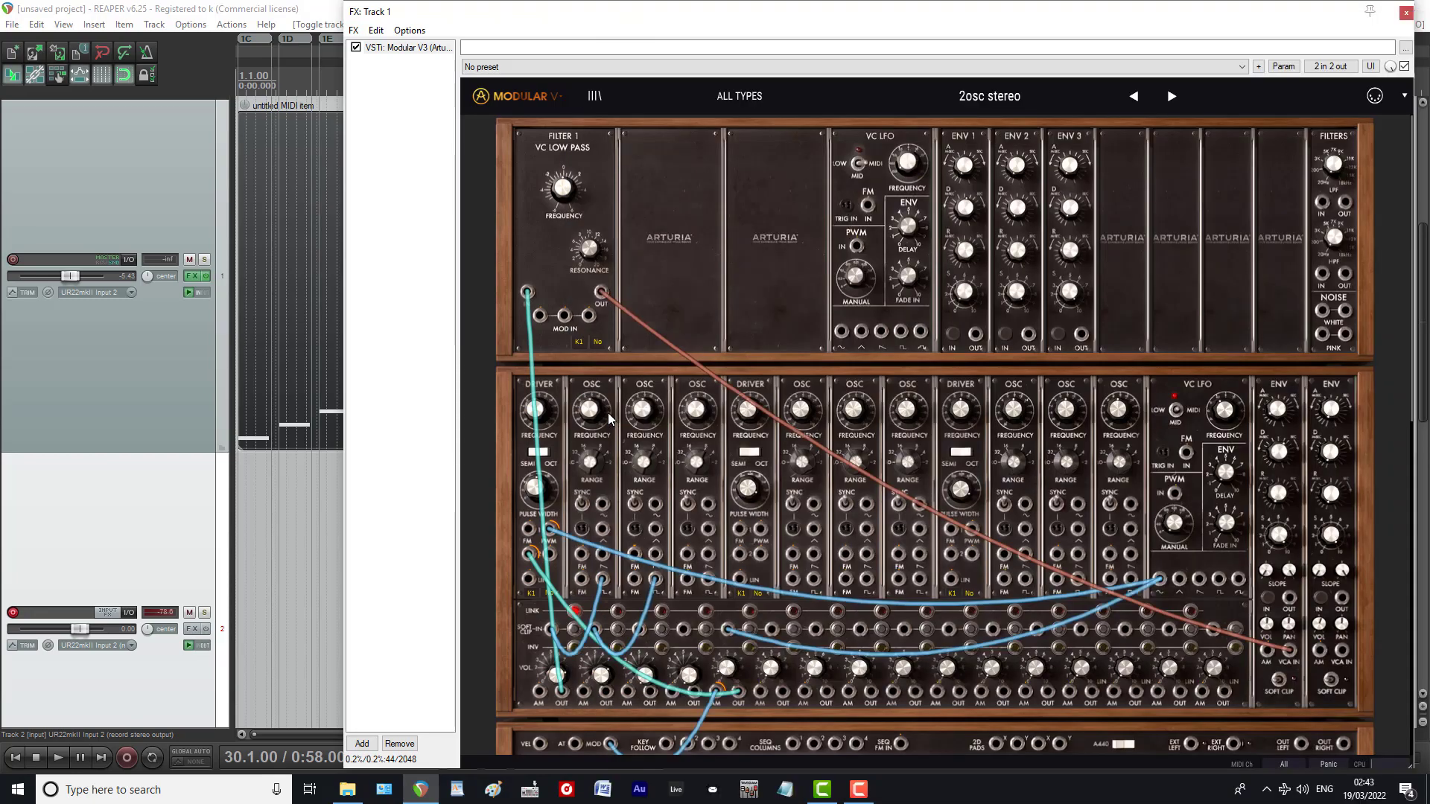
click(1405, 13)
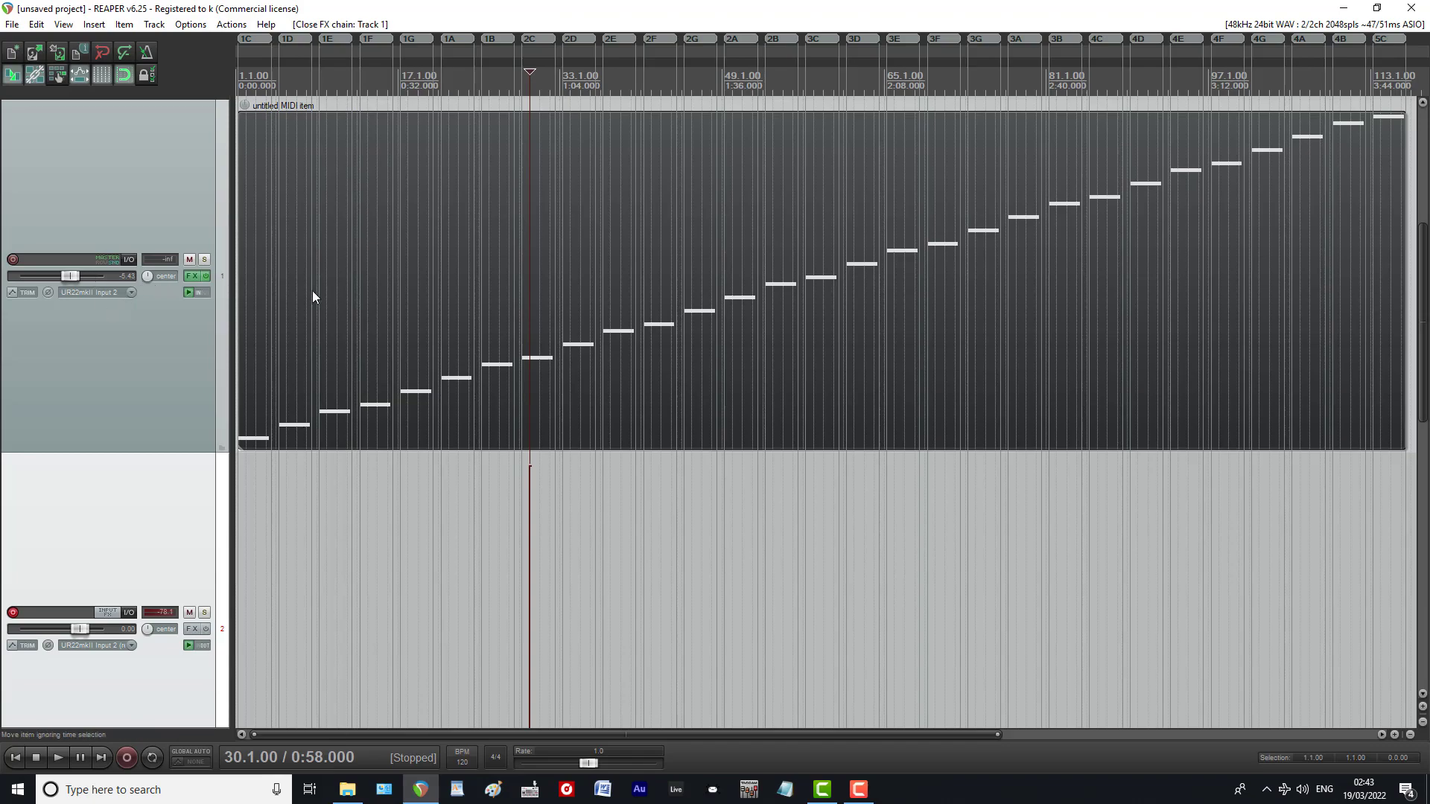
Step: Reset track 1's volume to 0.00 dB and briefly play the project from its start to check the levels
double_click(70, 275)
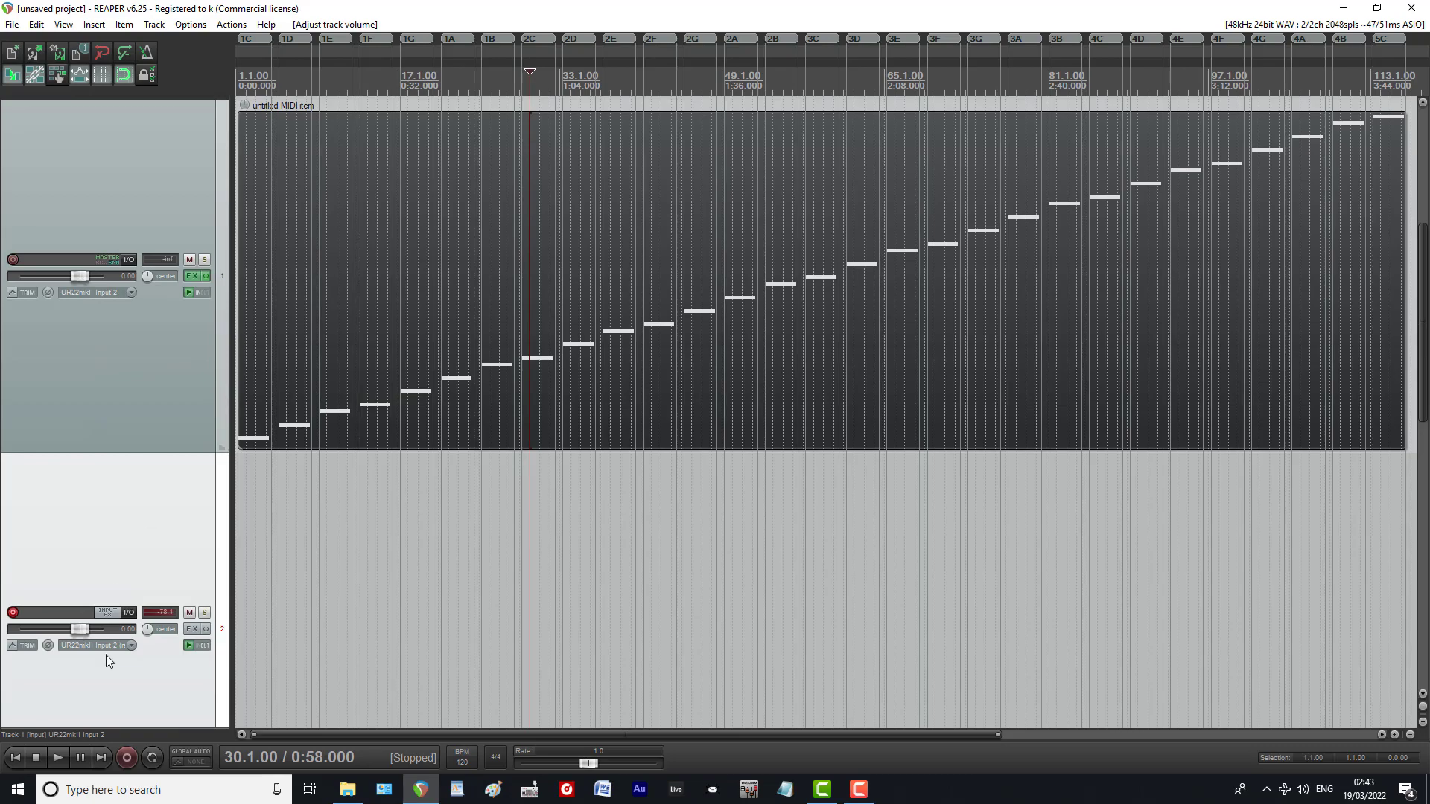
click(15, 757)
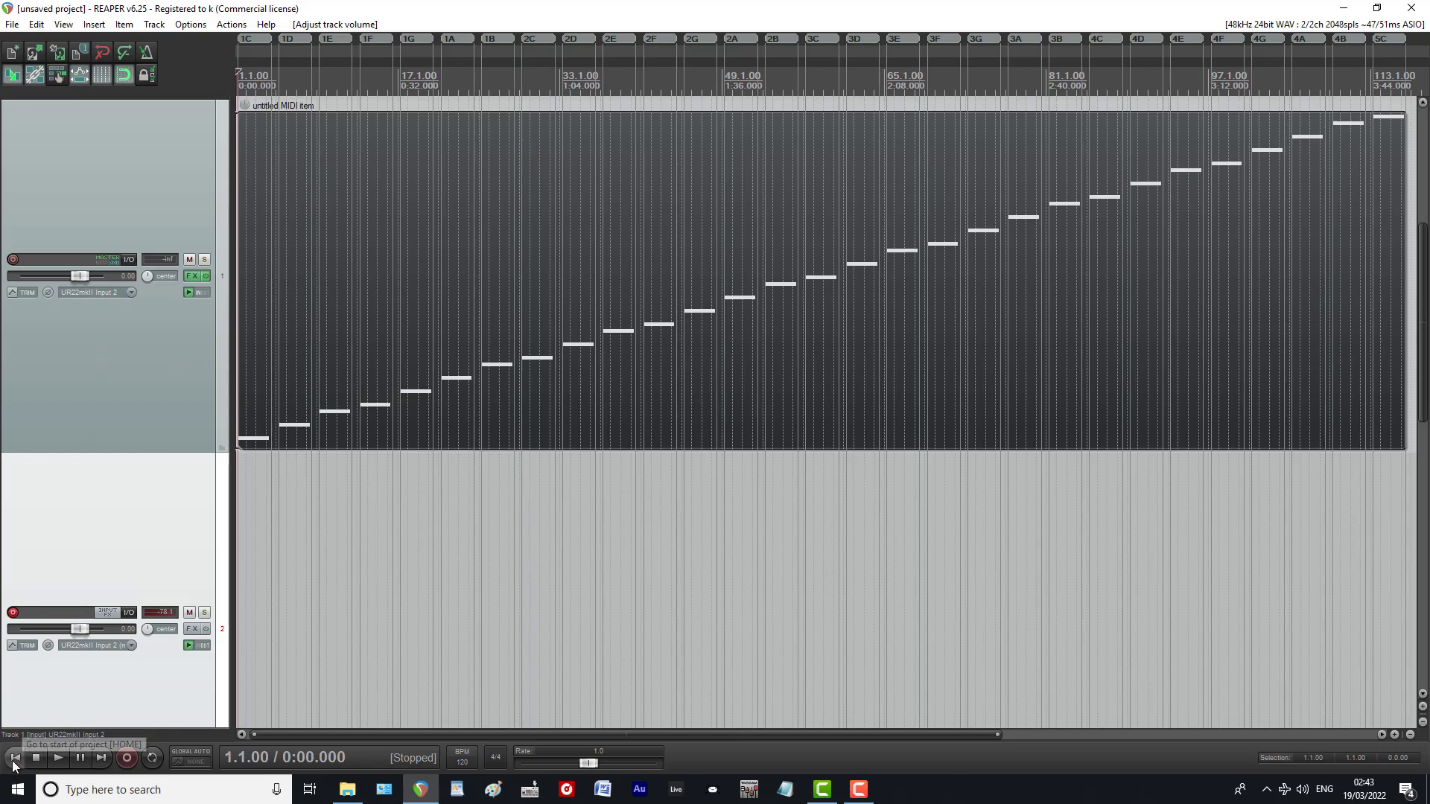
click(56, 758)
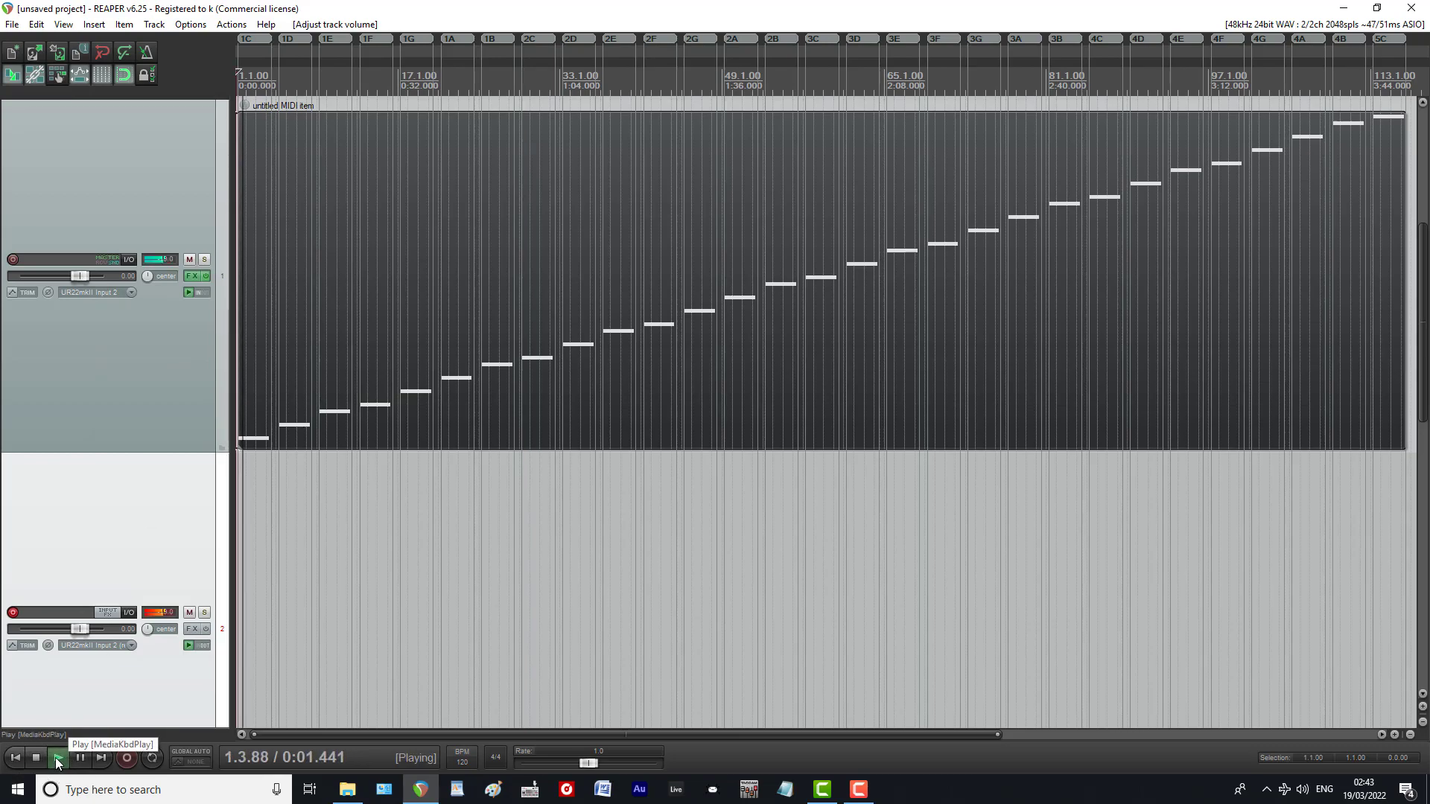
click(35, 758)
Step: Play the project from its start, audition progressively higher notes up to the 4B region, and stop playback
scroll(338, 387, up, 3)
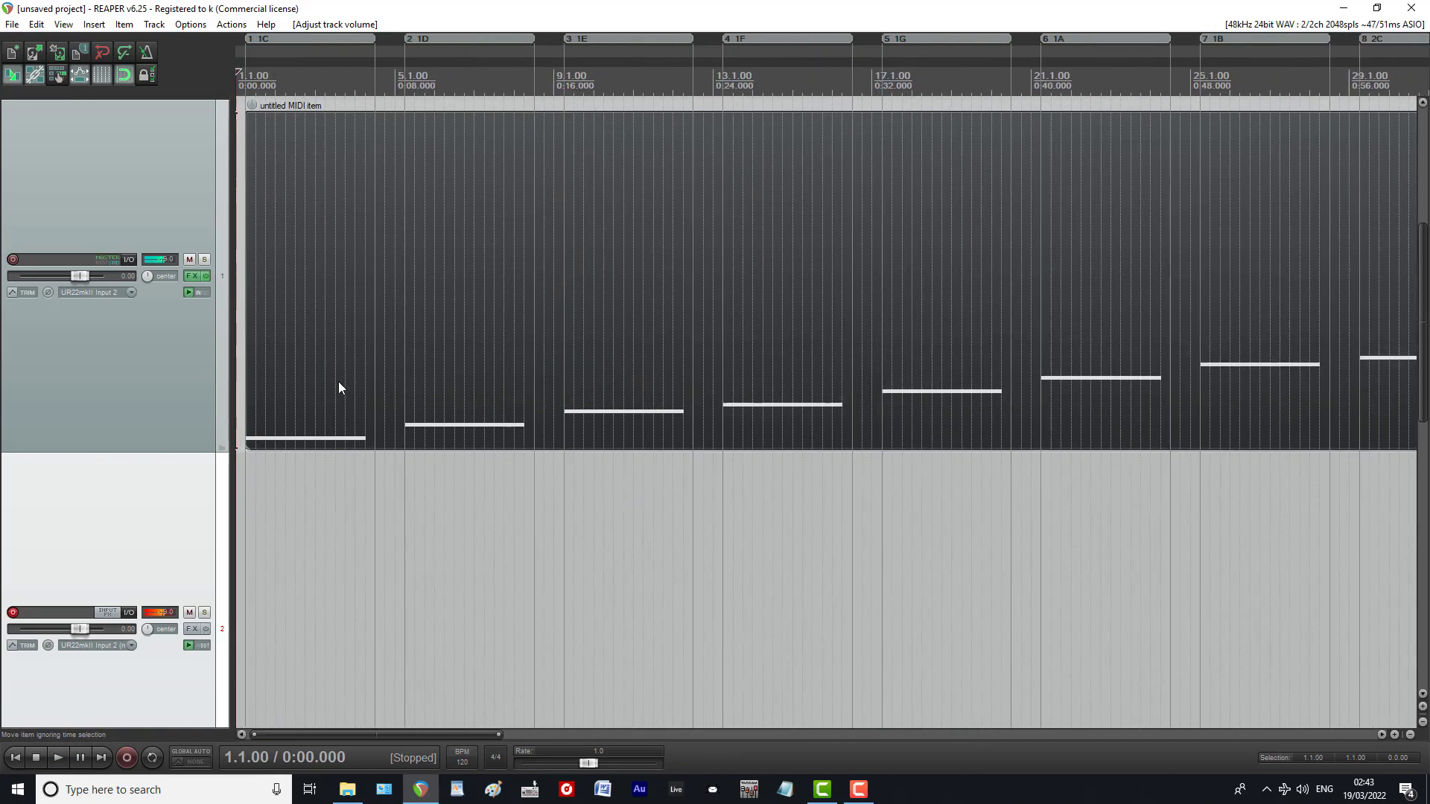
scroll(338, 387, up, 5)
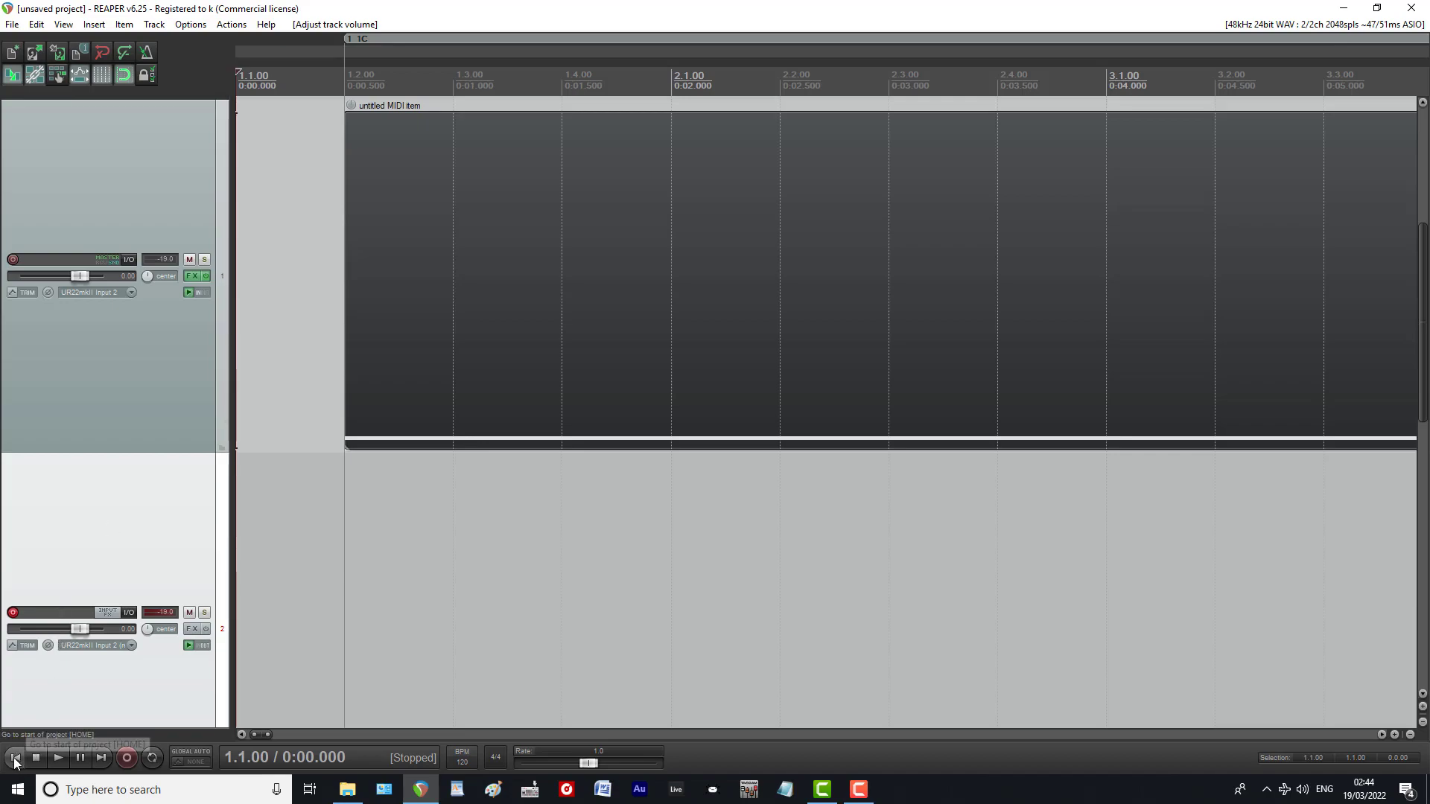
click(57, 759)
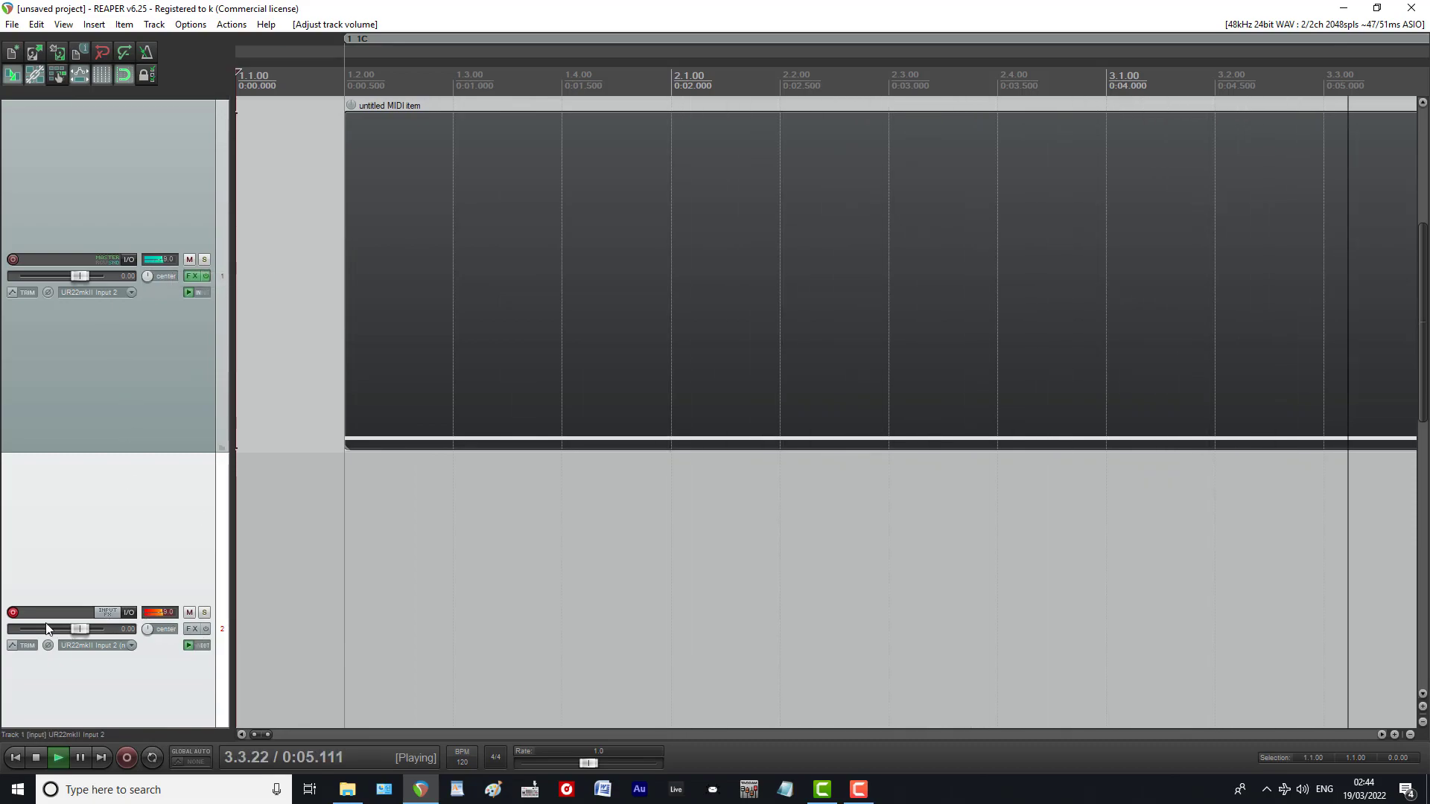
scroll(356, 293, down, 10)
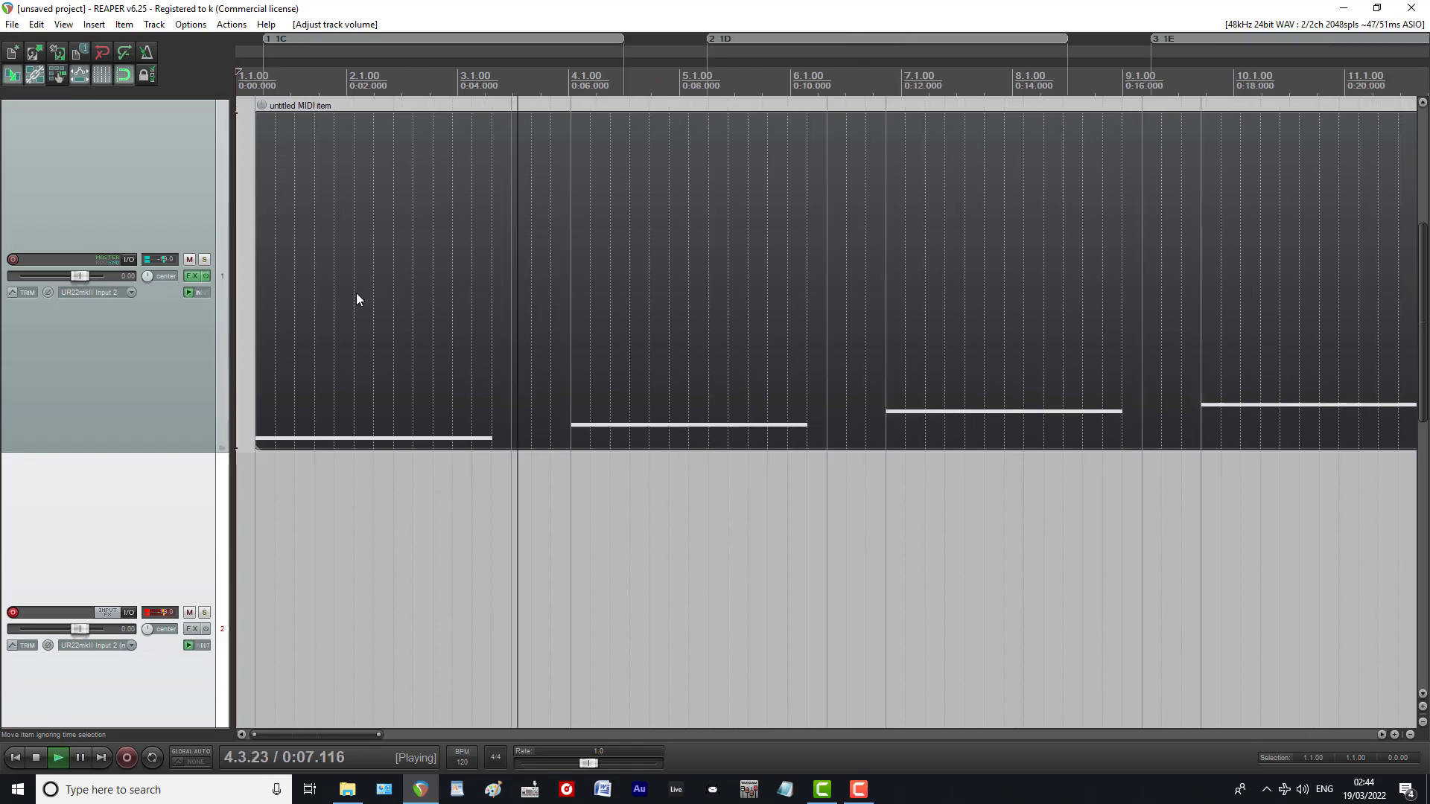
click(499, 95)
click(690, 82)
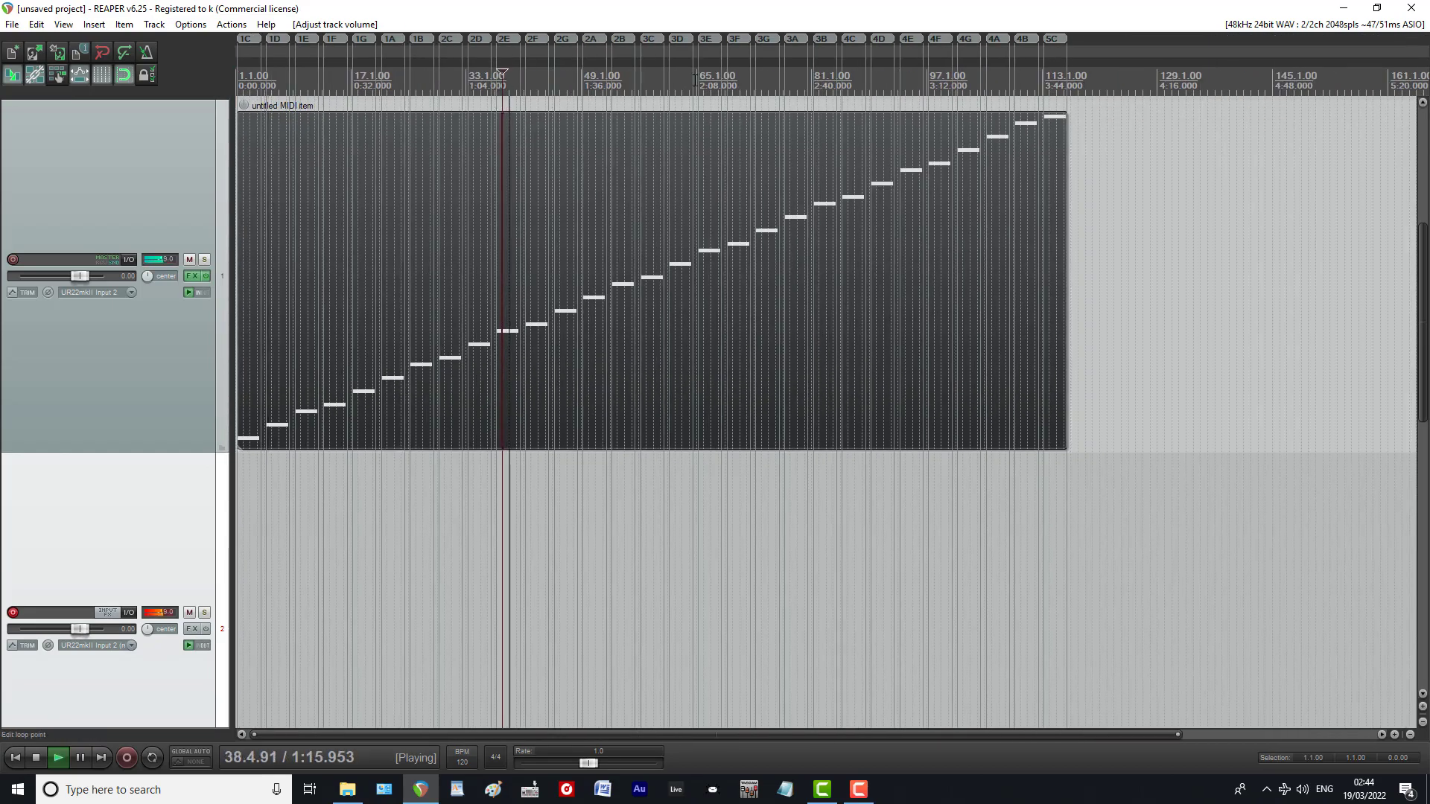
click(795, 83)
click(879, 88)
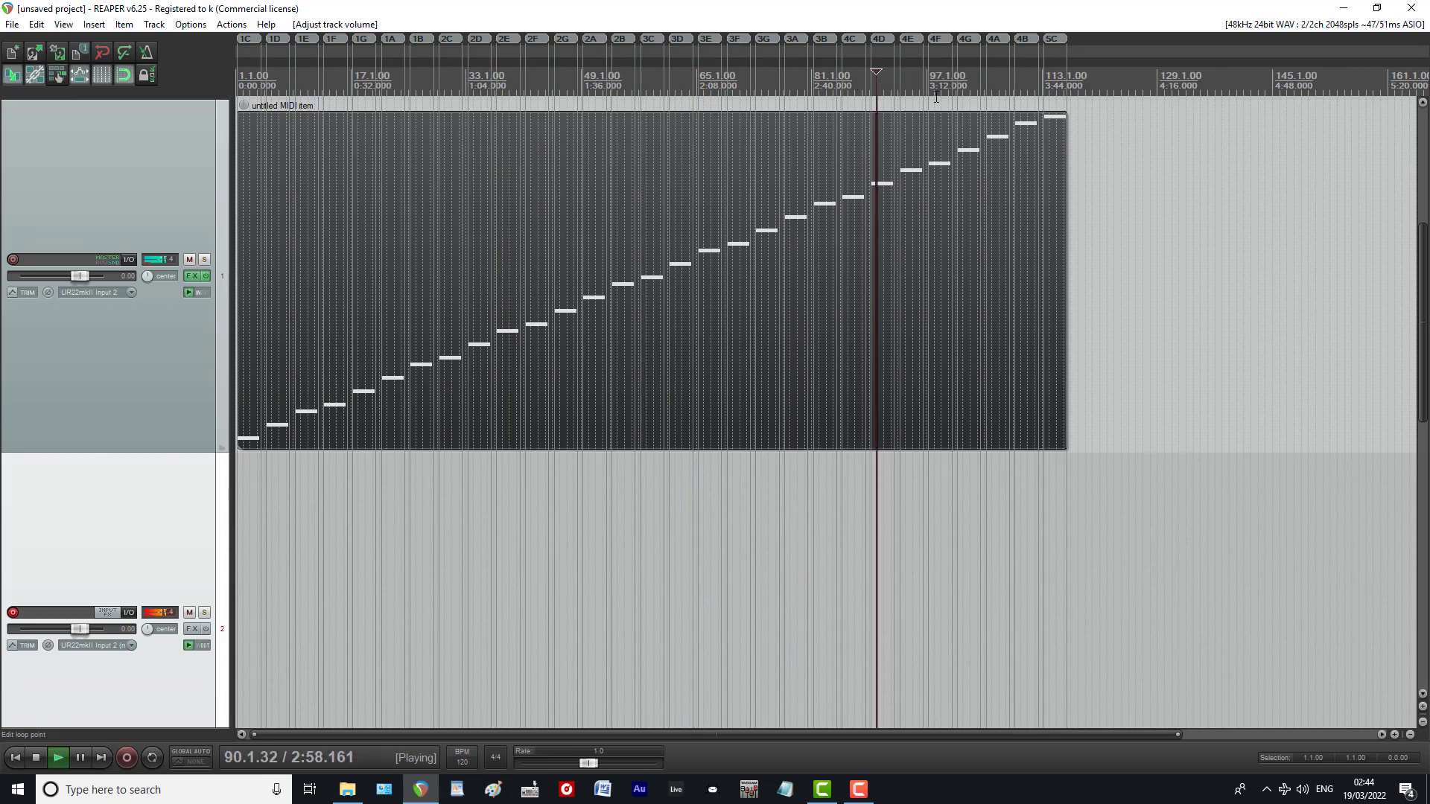
click(970, 88)
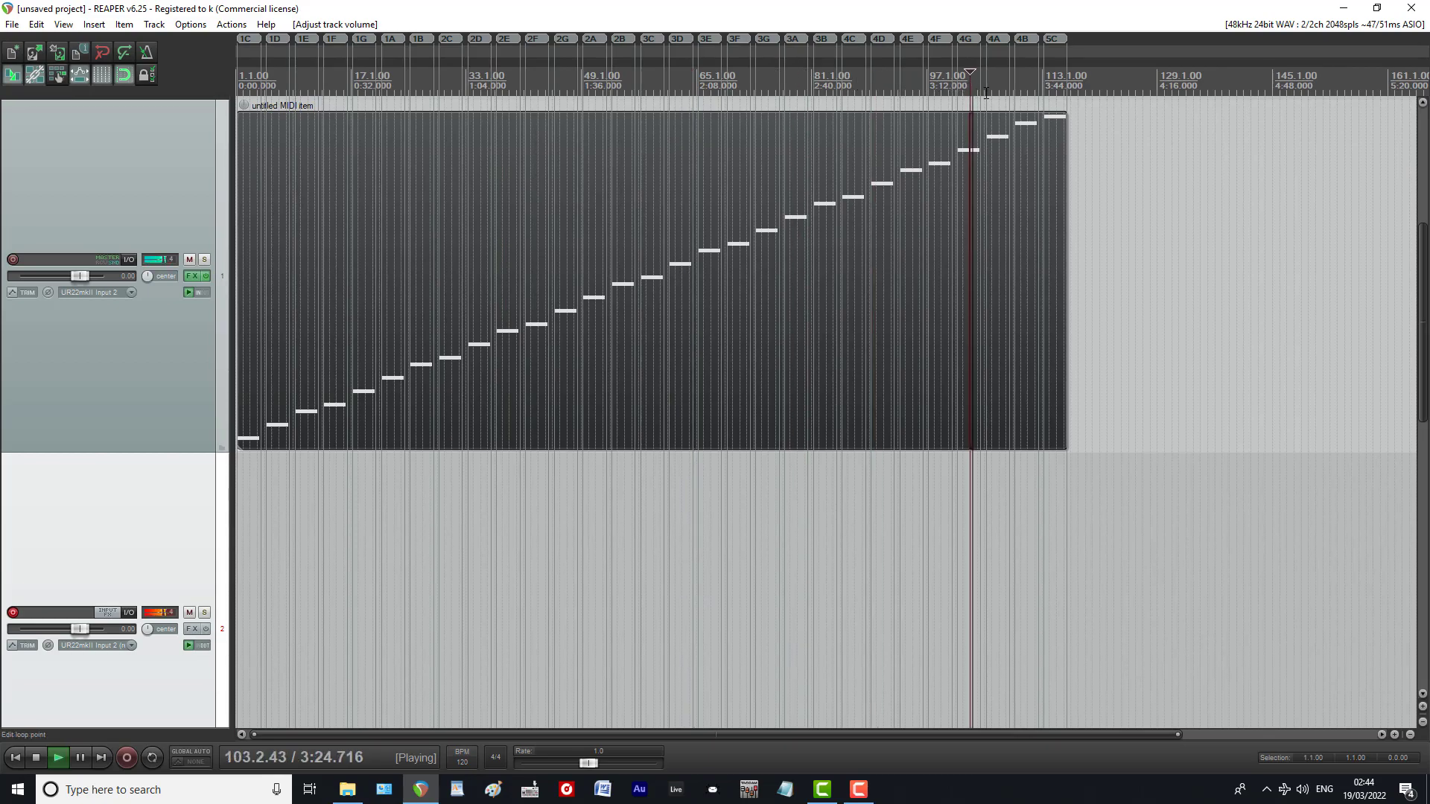
click(1022, 85)
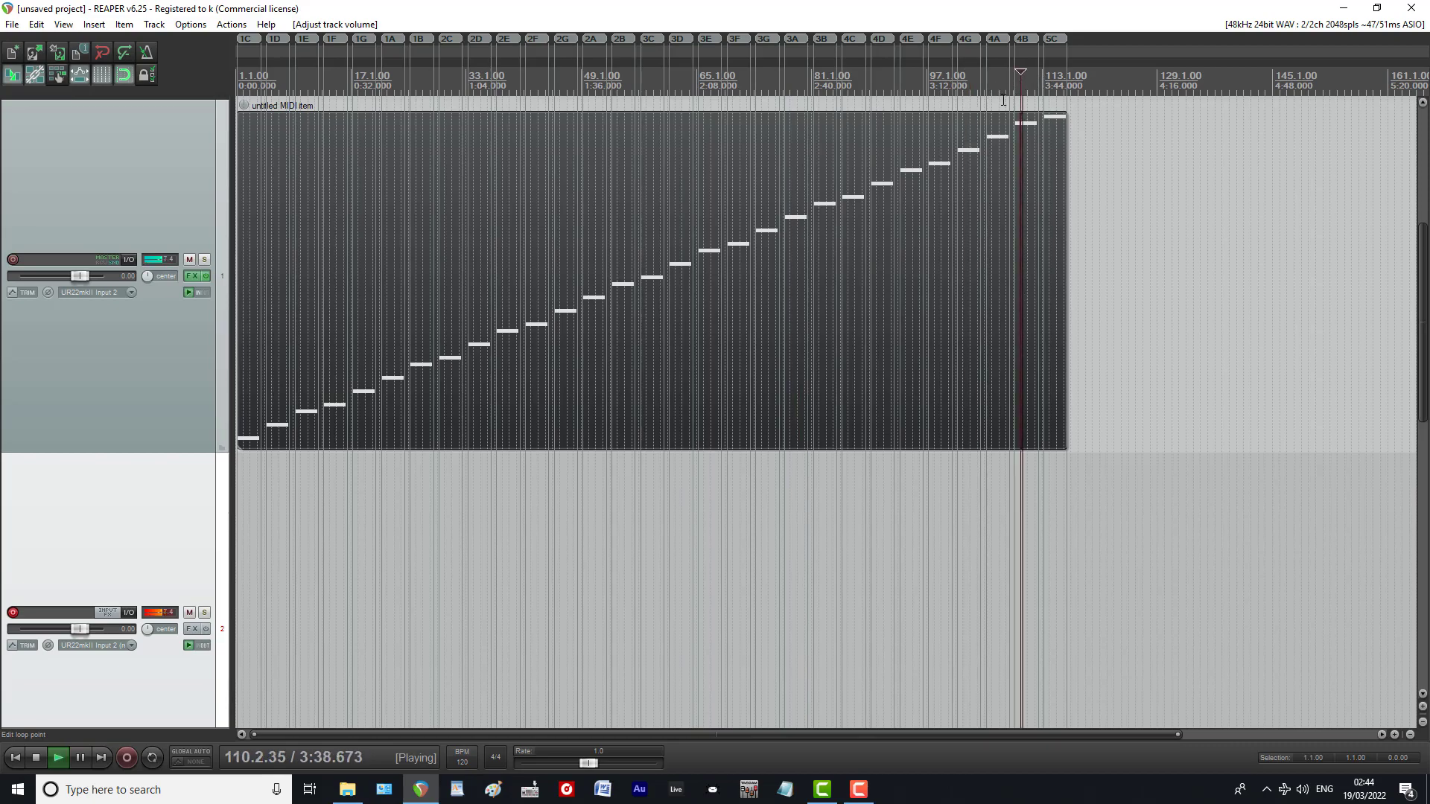
click(39, 756)
Step: Record the synth's output onto track 2 from the project start through the 5C note and keep the recorded audio
click(15, 758)
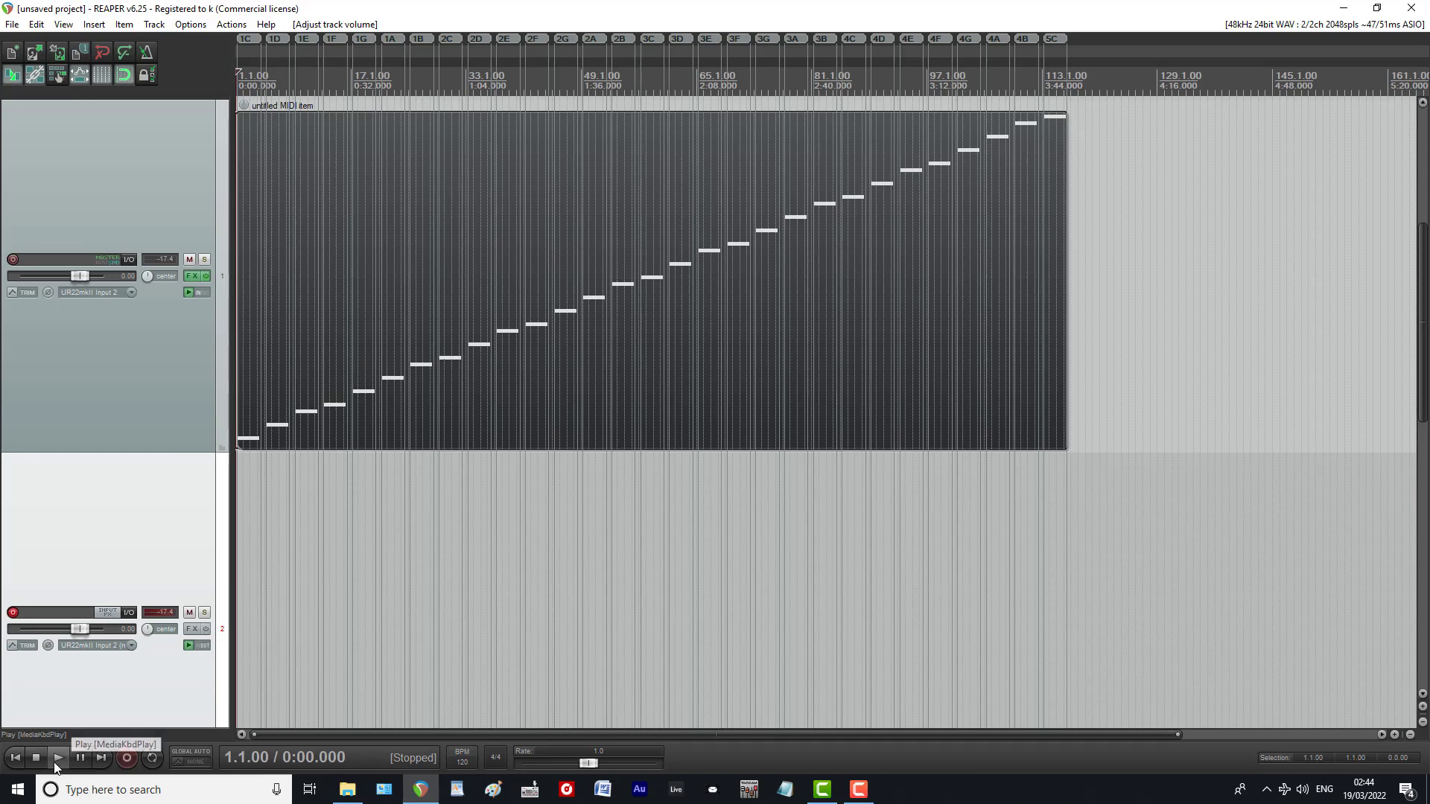
click(126, 758)
scroll(314, 594, up, 5)
scroll(314, 595, up, 3)
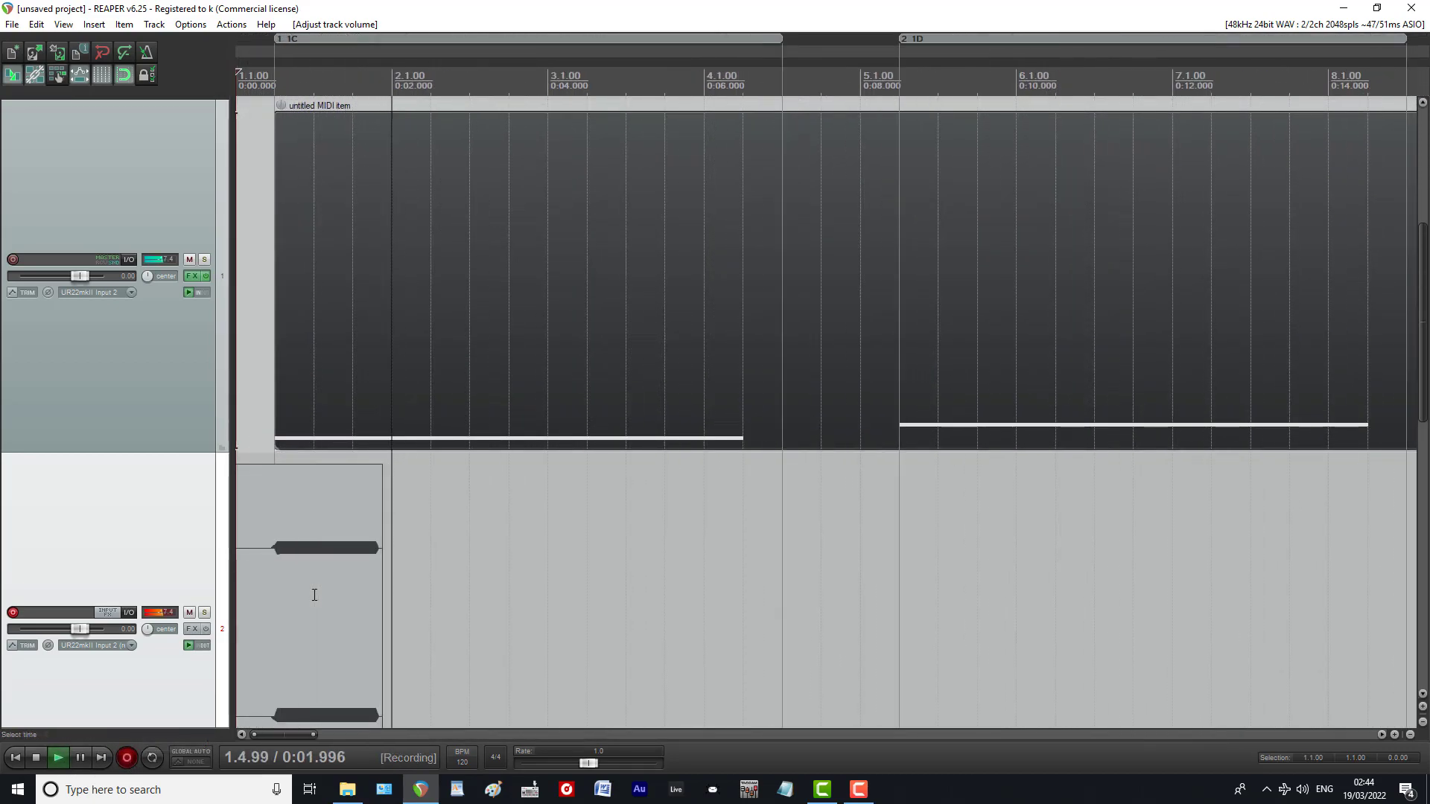
scroll(105, 477, down, 3)
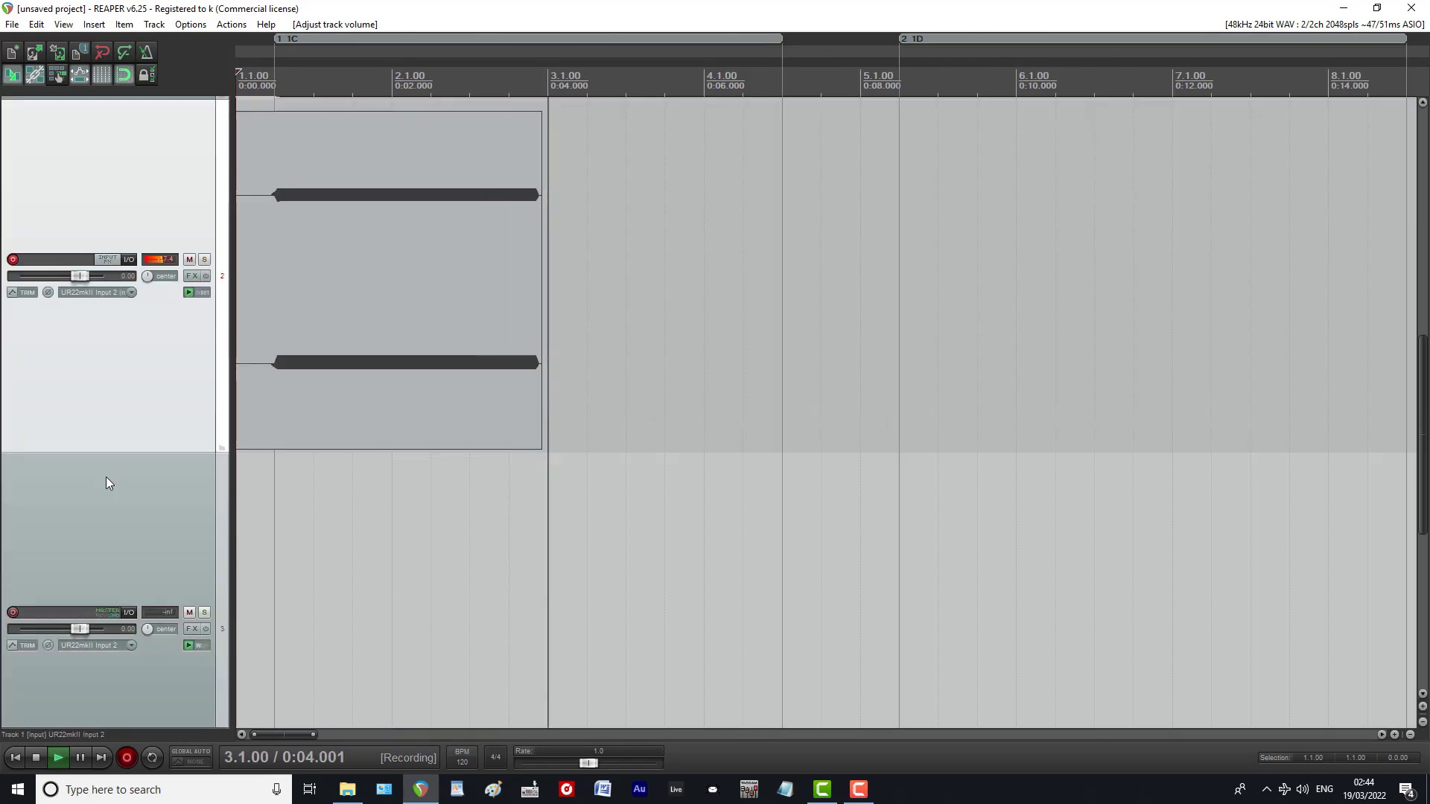
scroll(106, 477, up, 3)
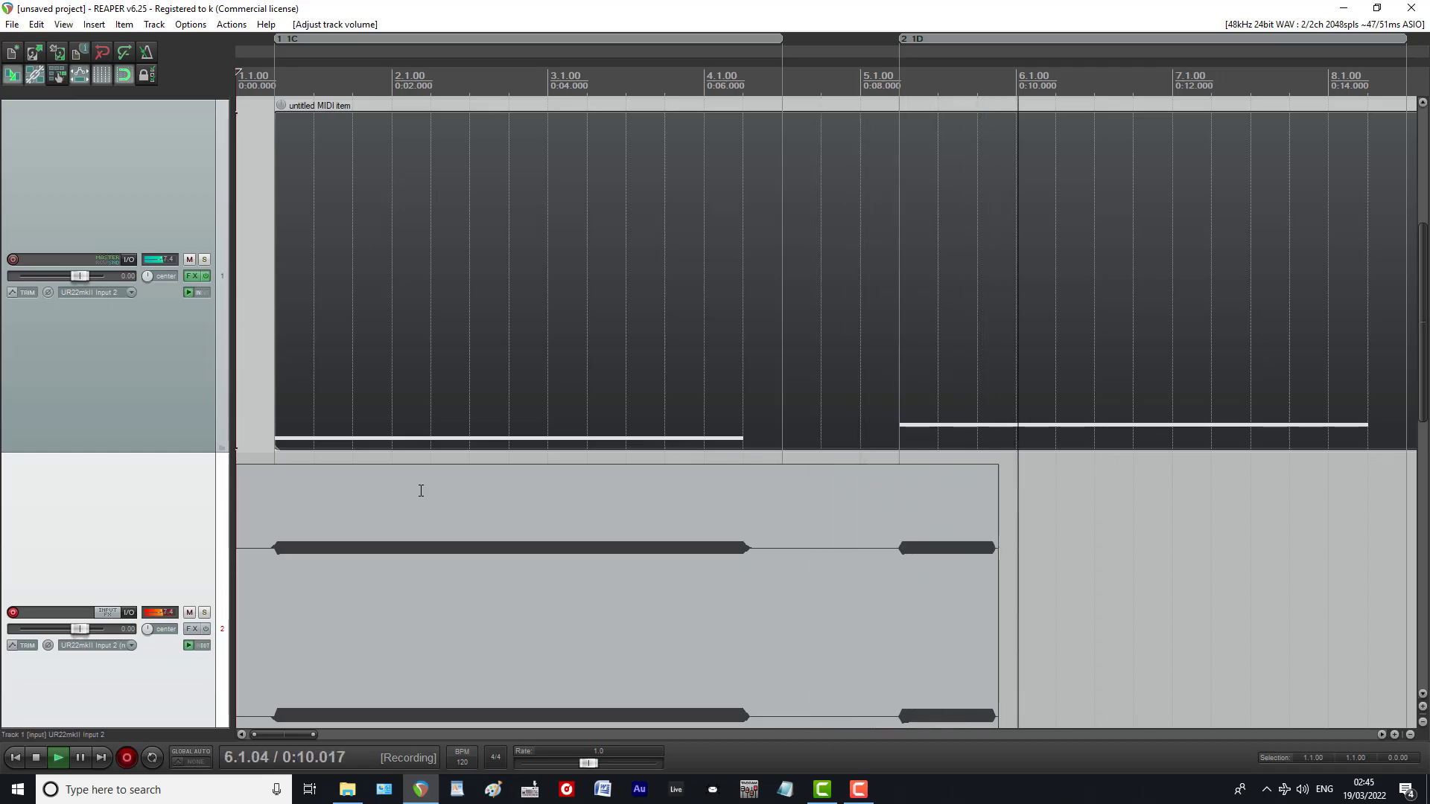
scroll(420, 491, down, 2)
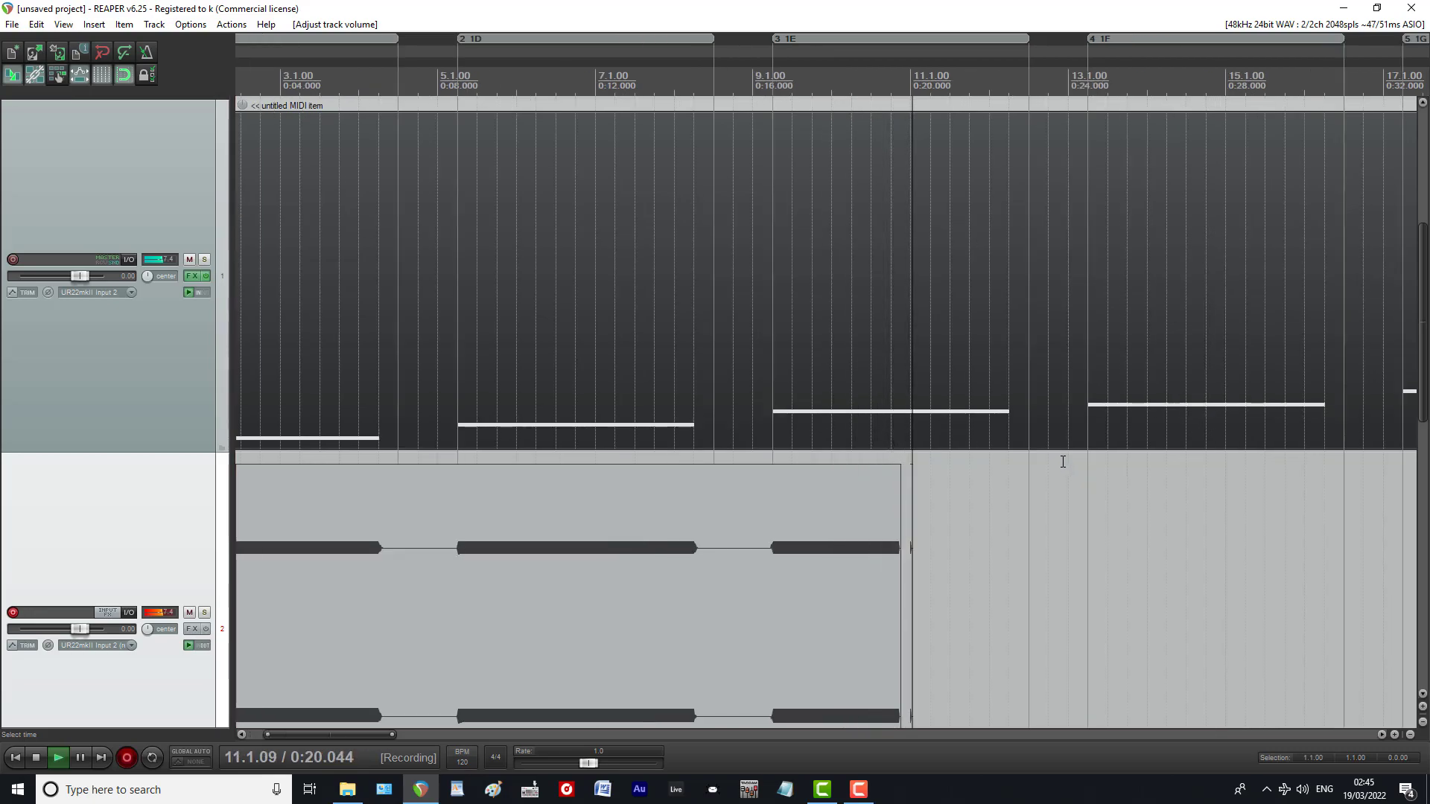
scroll(1063, 463, down, 2)
scroll(1063, 461, down, 4)
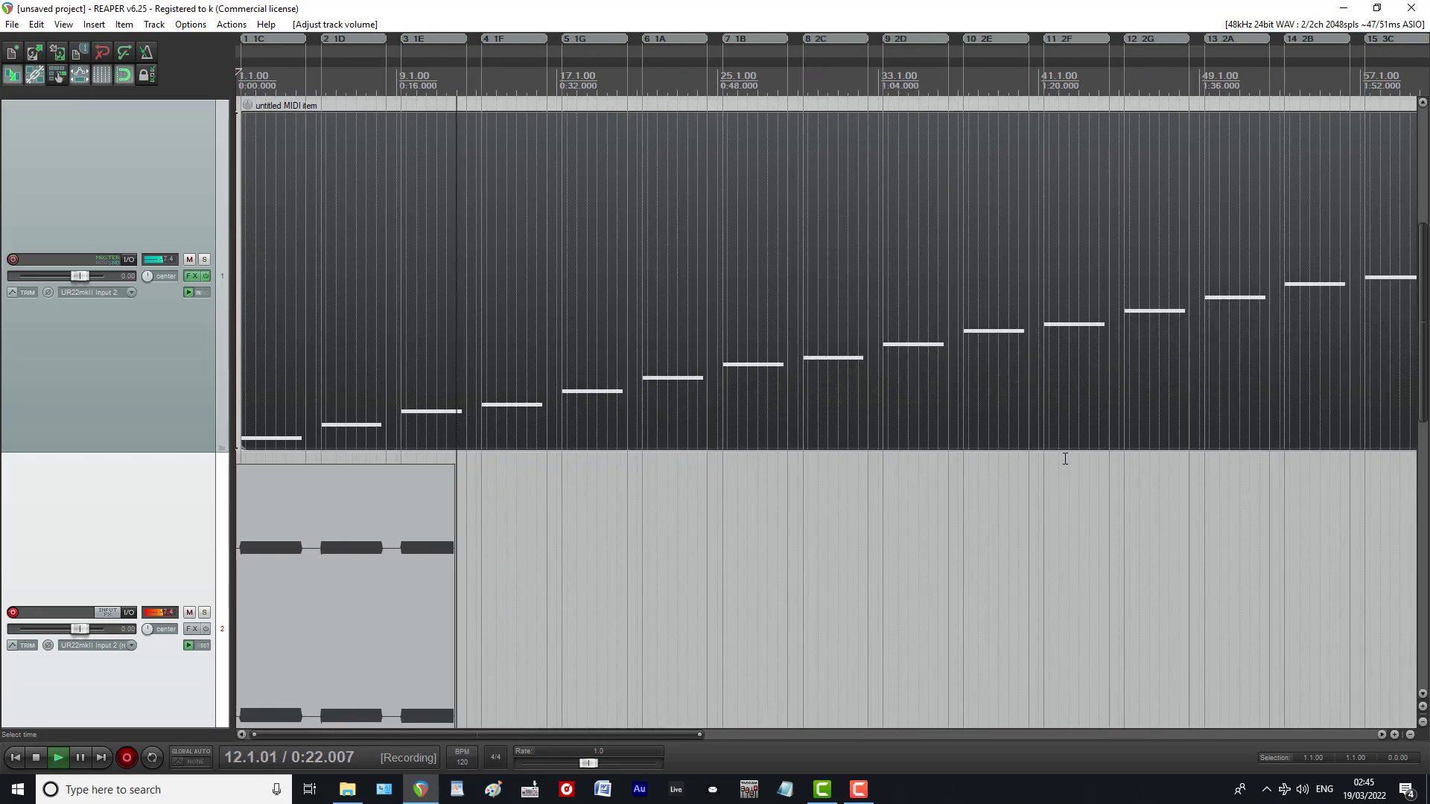
scroll(1066, 459, up, 1)
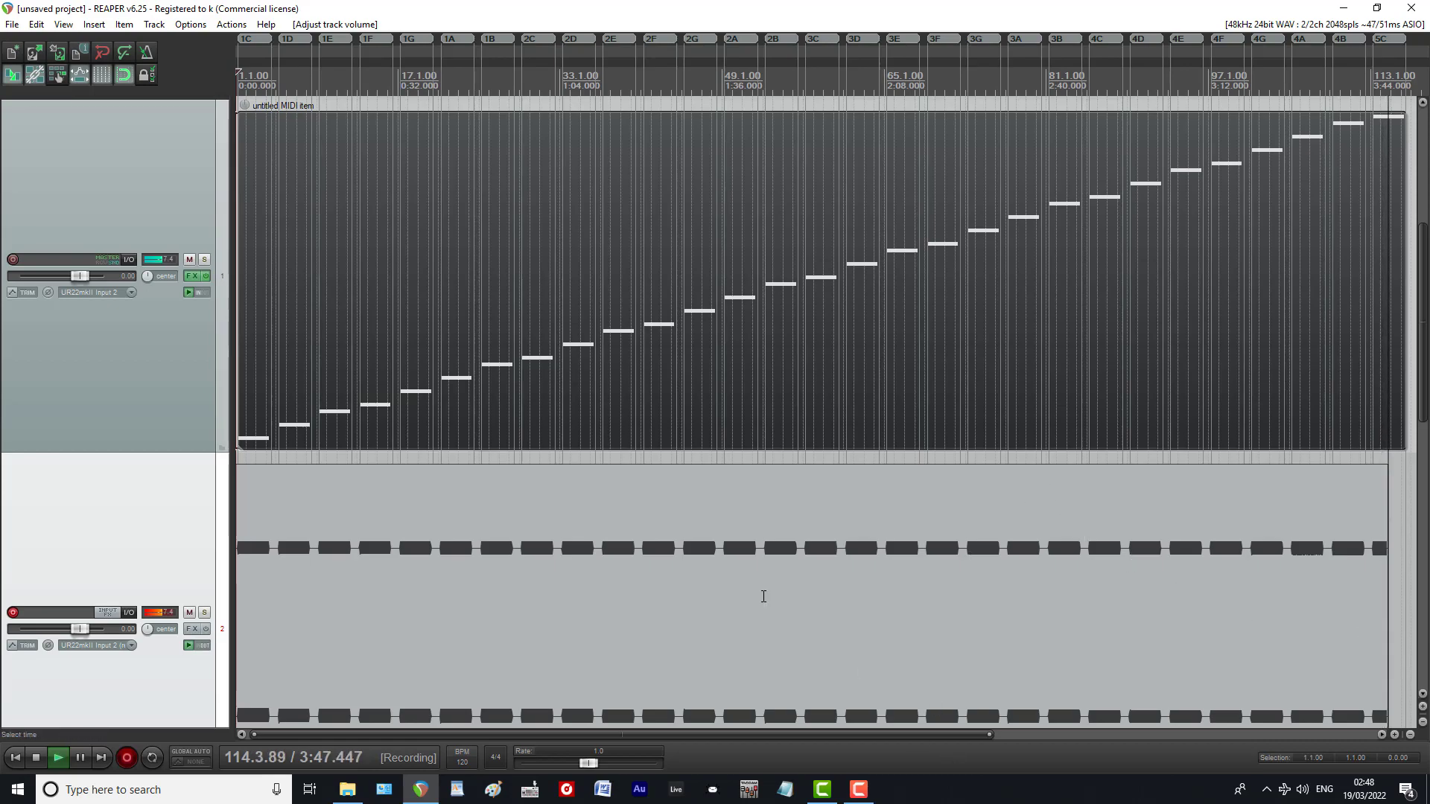
click(34, 758)
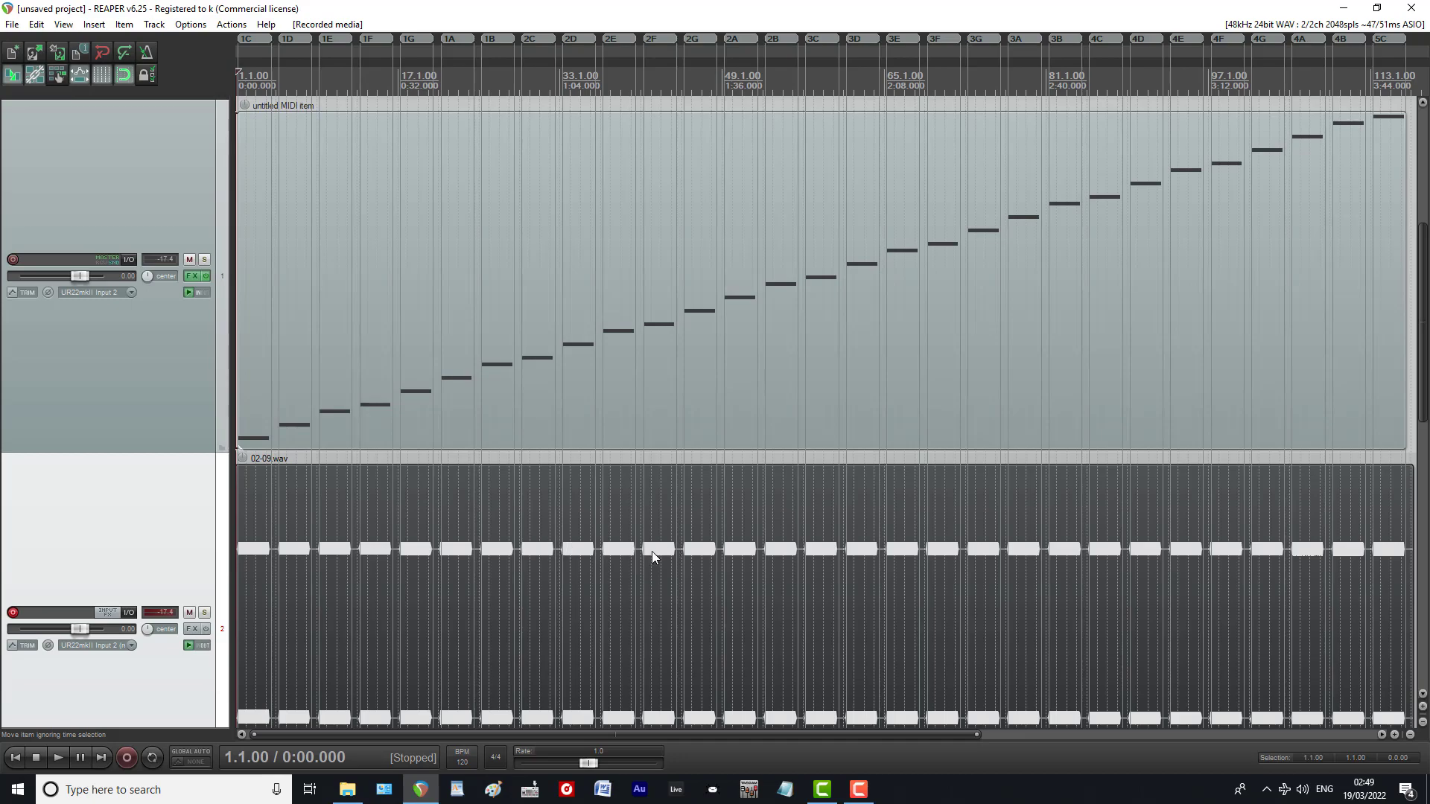
Step: Compare the recorded audio on track 2 with the MIDI notes and select the MIDI item on track 1
scroll(629, 525, up, 5)
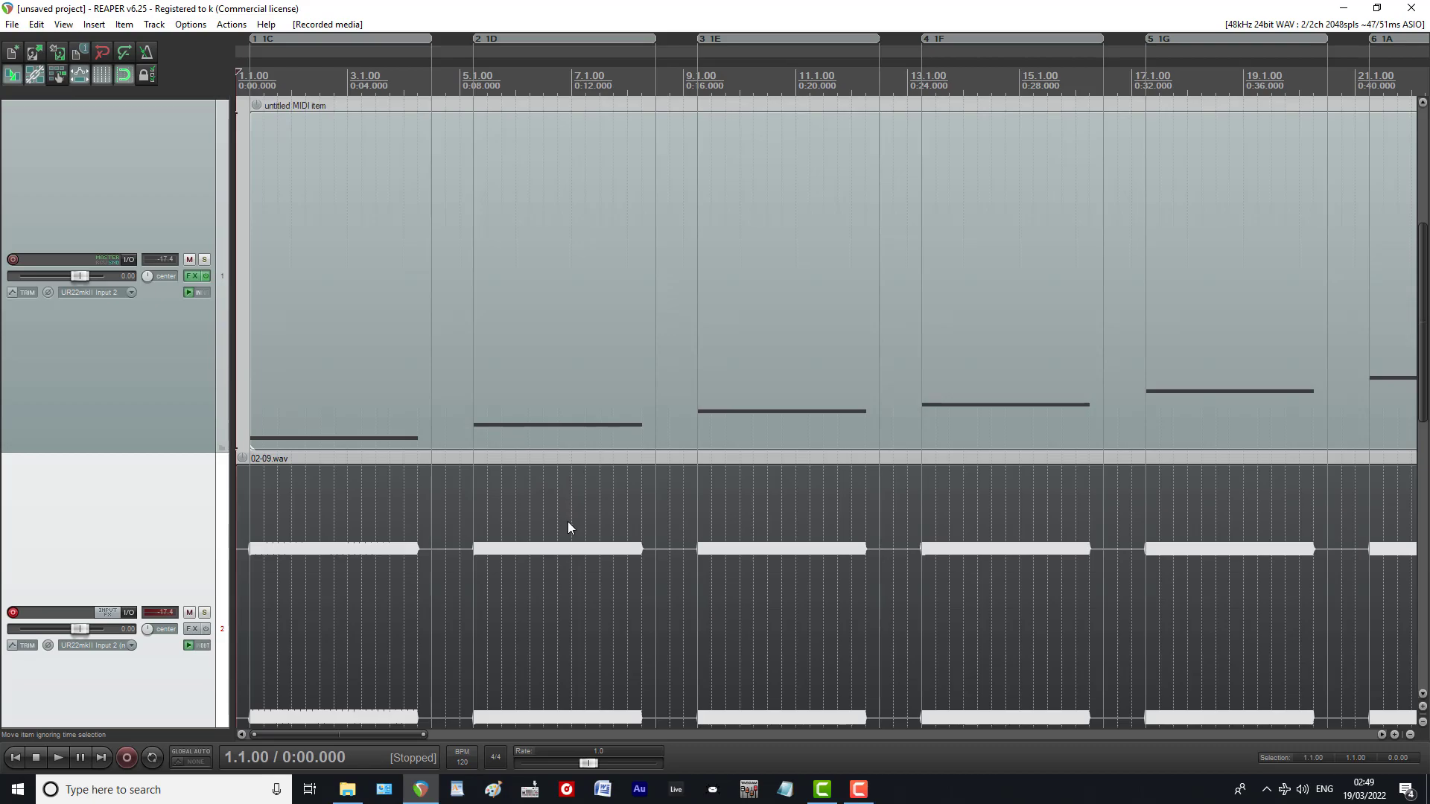
click(534, 356)
scroll(502, 357, down, 5)
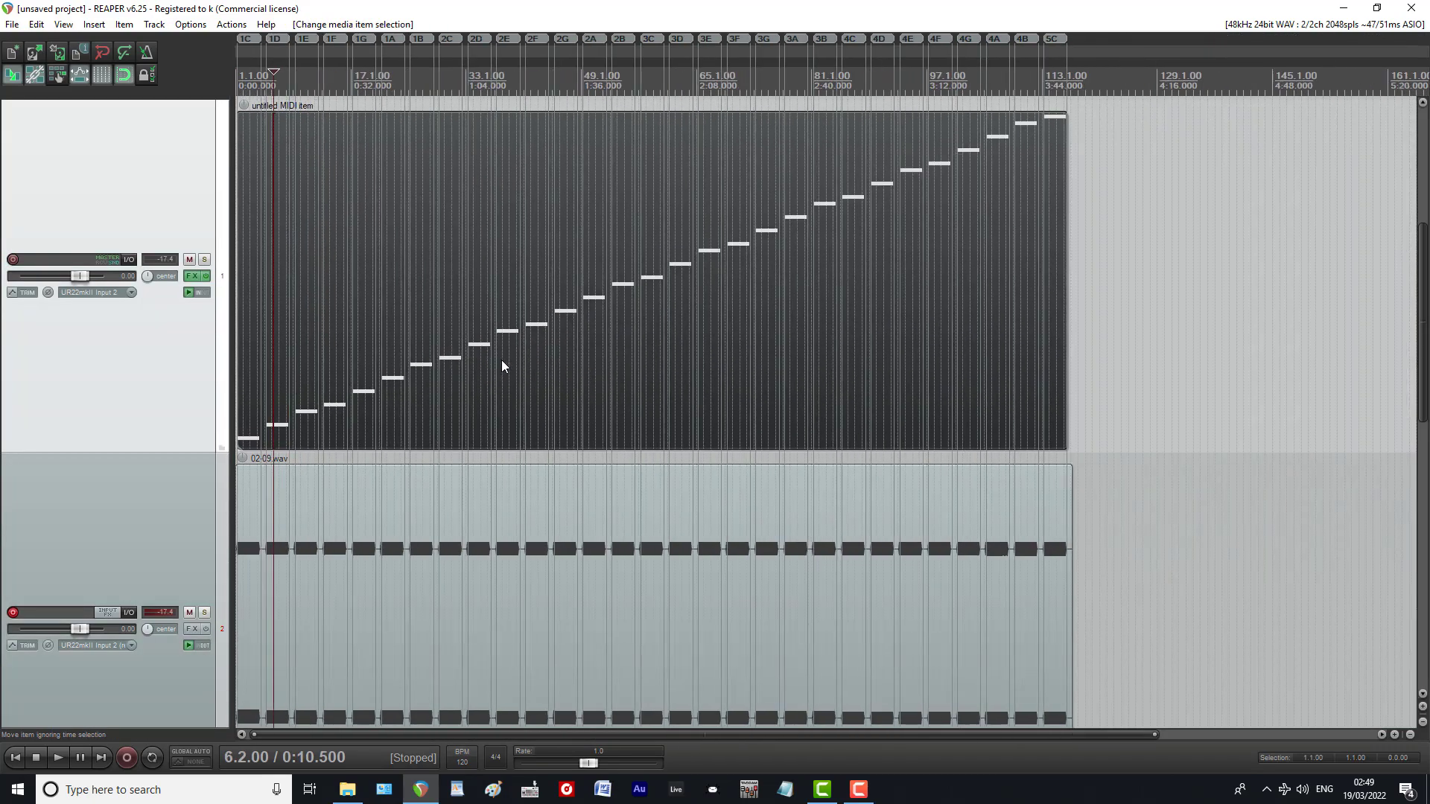
scroll(502, 365, up, 2)
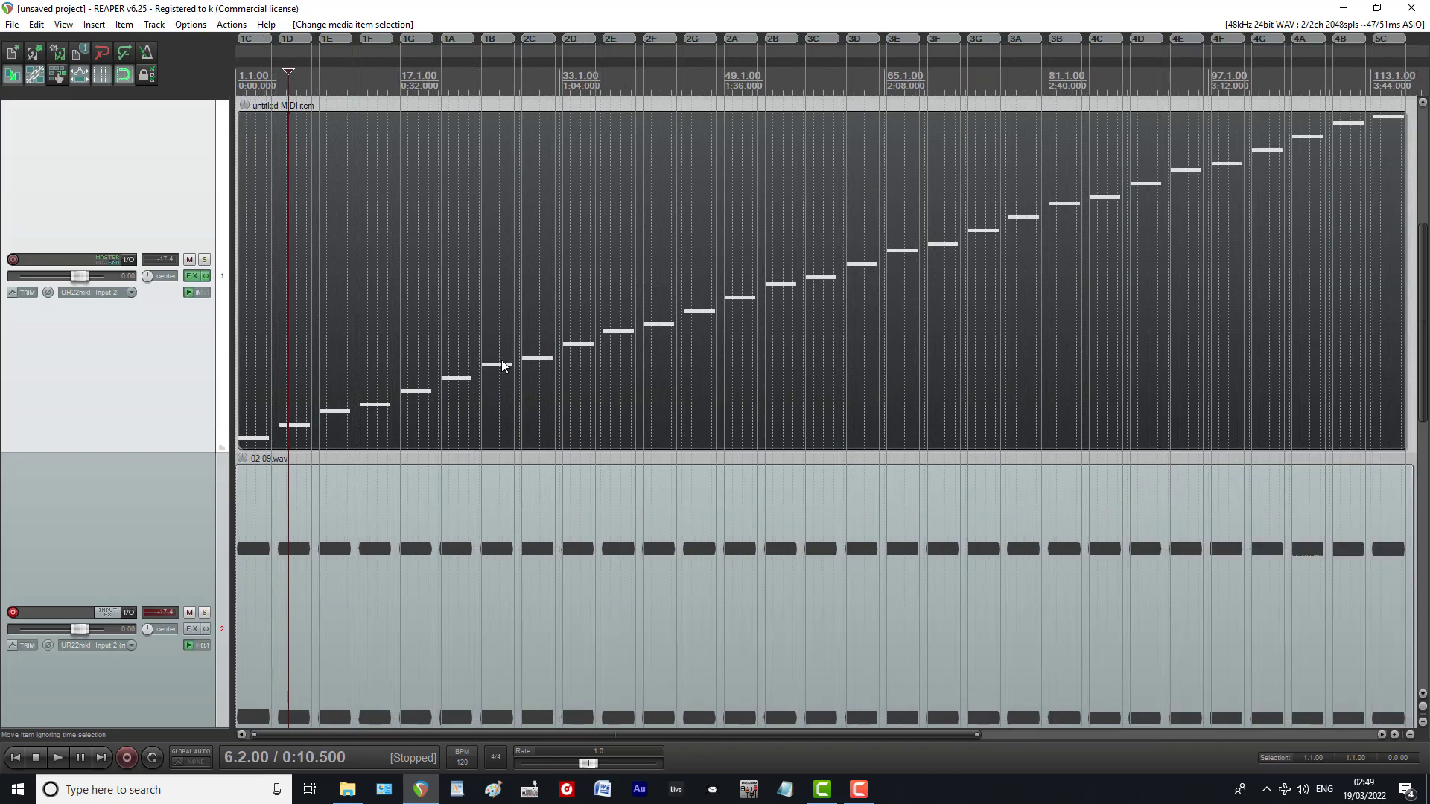
double_click(380, 279)
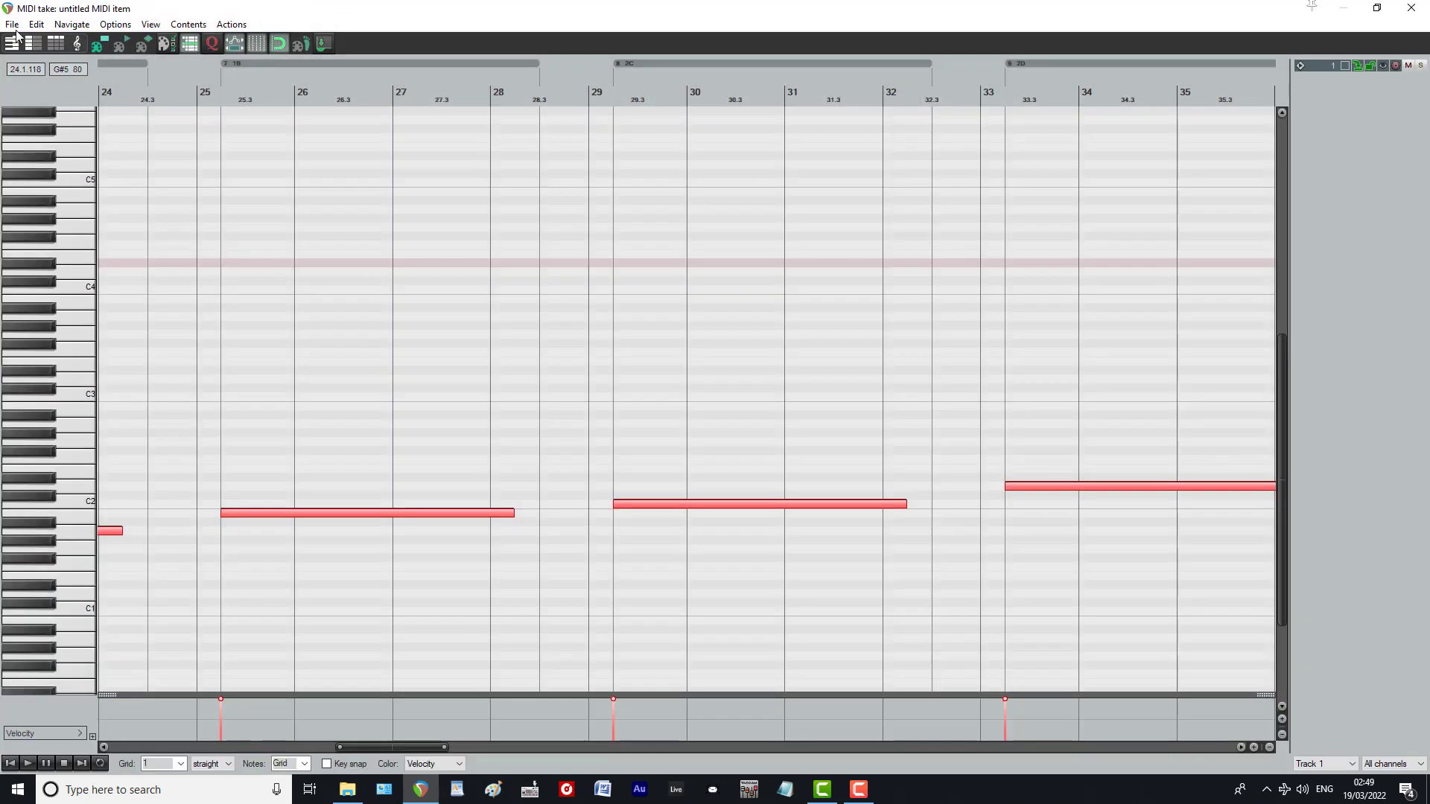
click(11, 24)
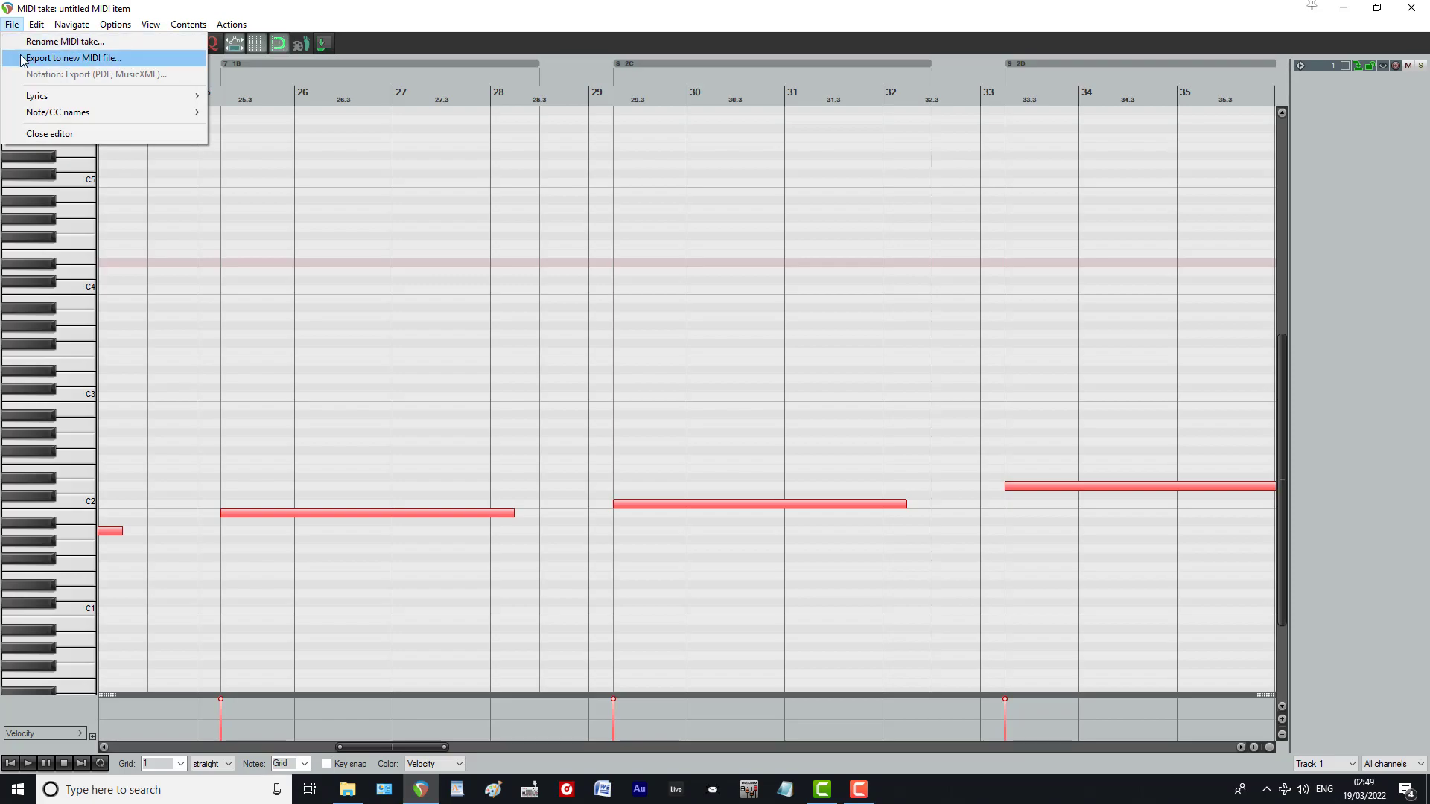
click(22, 58)
click(232, 183)
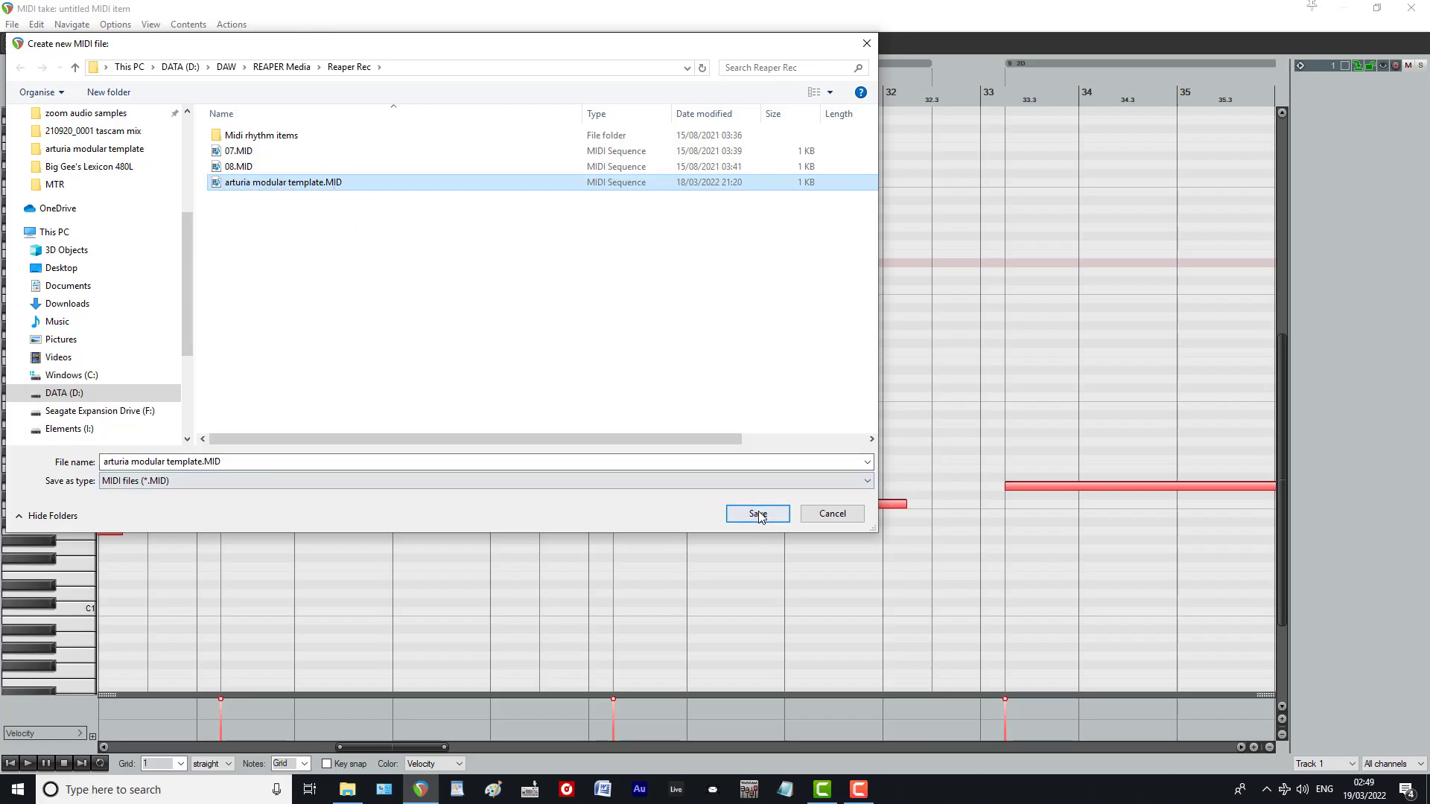
click(829, 520)
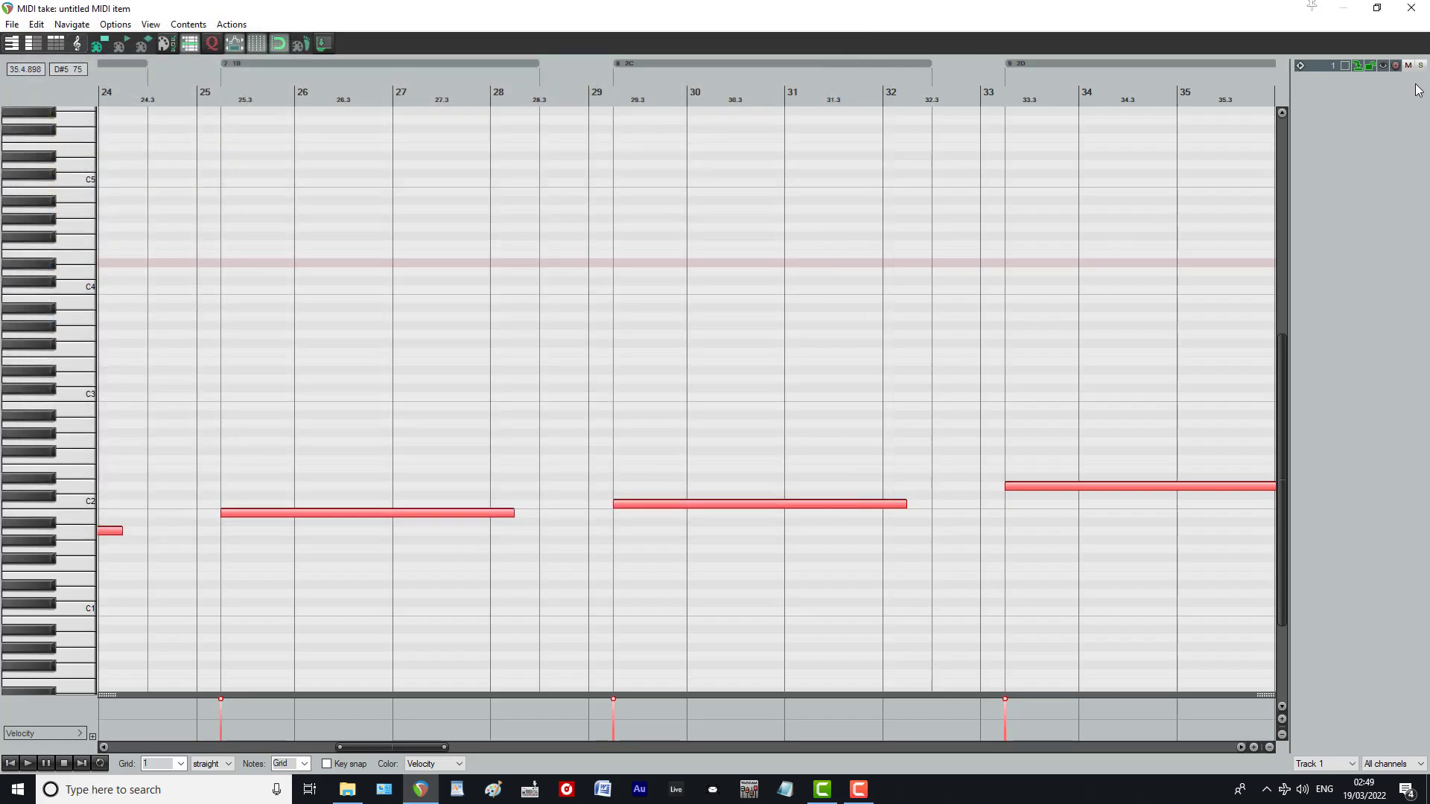
click(1409, 10)
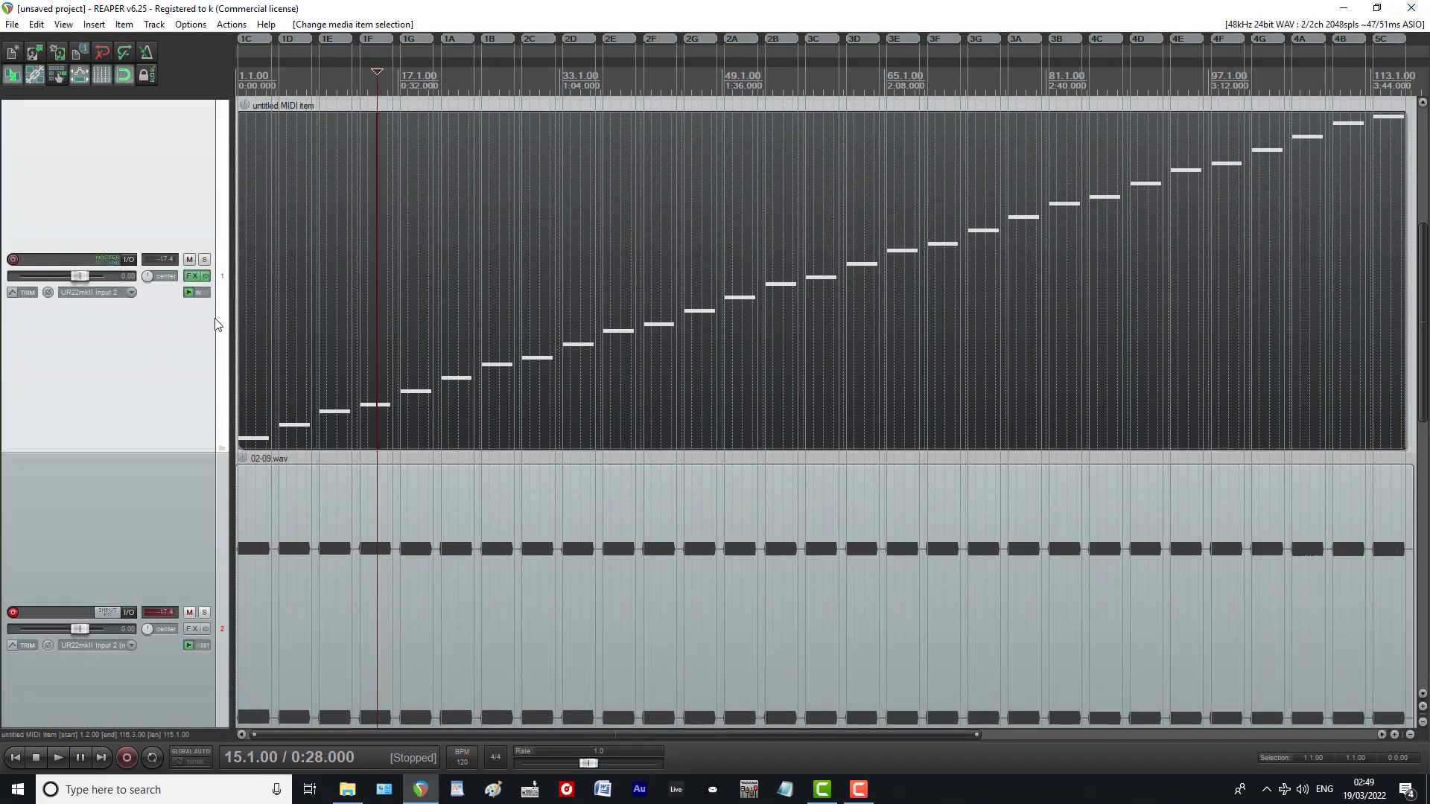
Step: Mute track 1 and select the recorded audio item on track 2
click(187, 262)
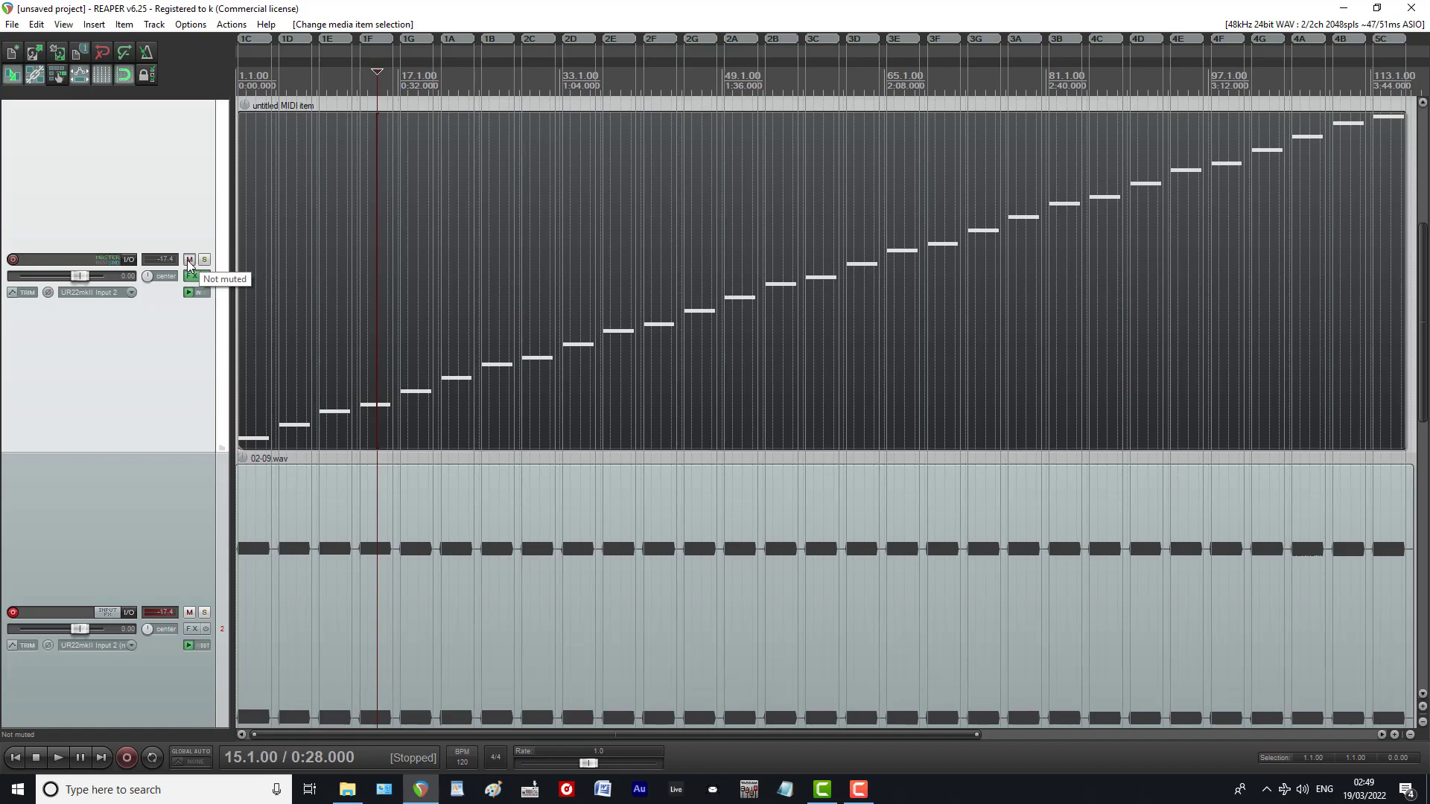
click(417, 592)
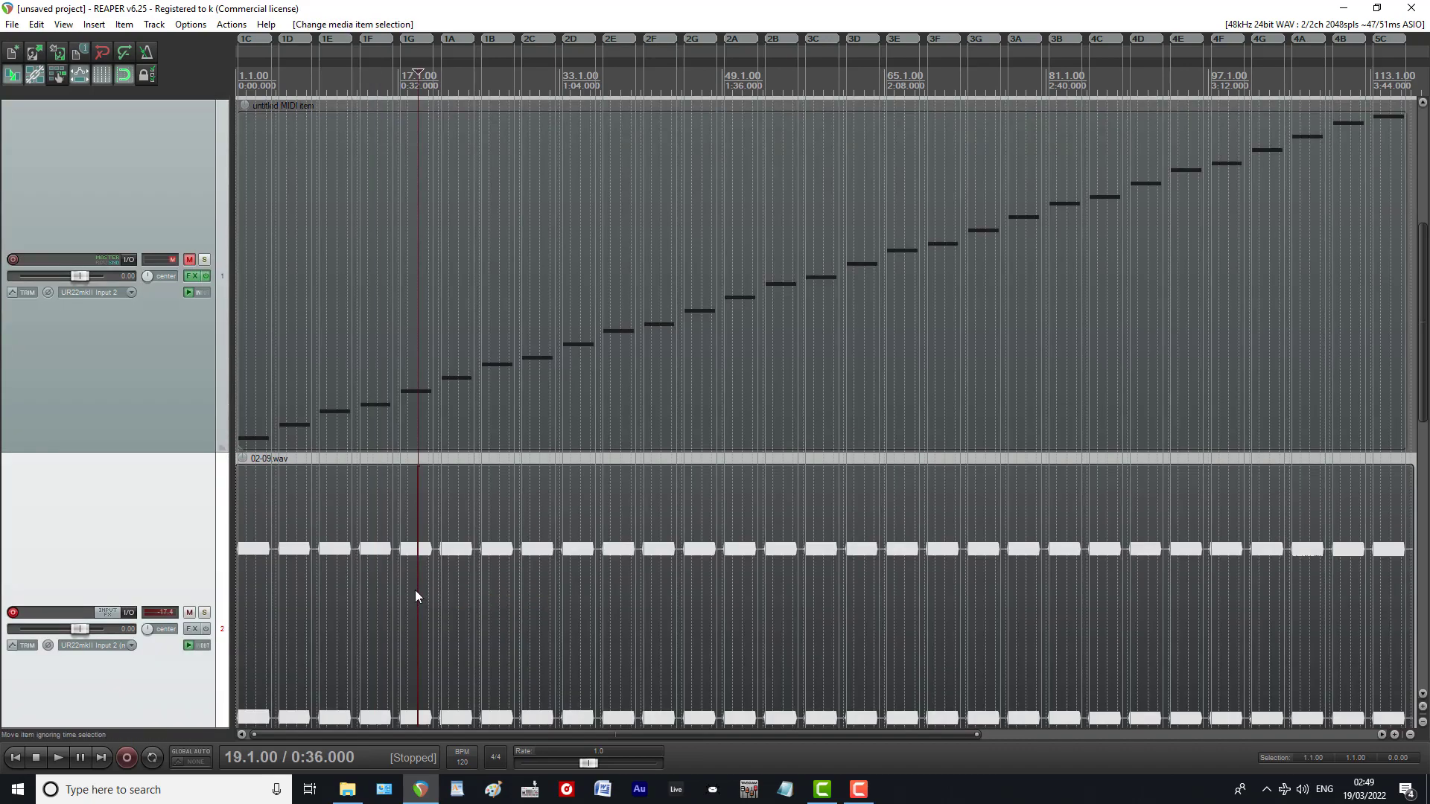
scroll(121, 570, down, 3)
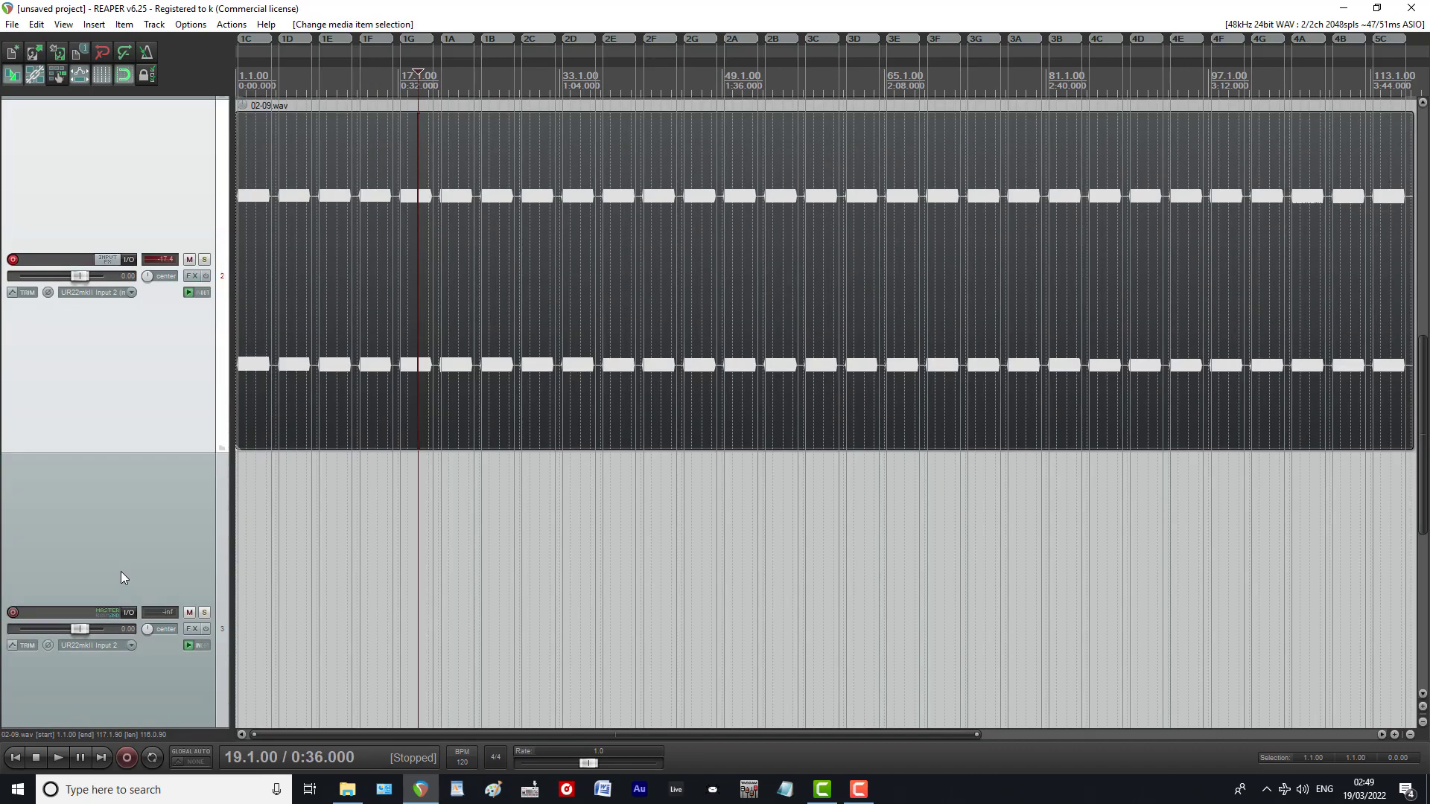
scroll(120, 570, up, 3)
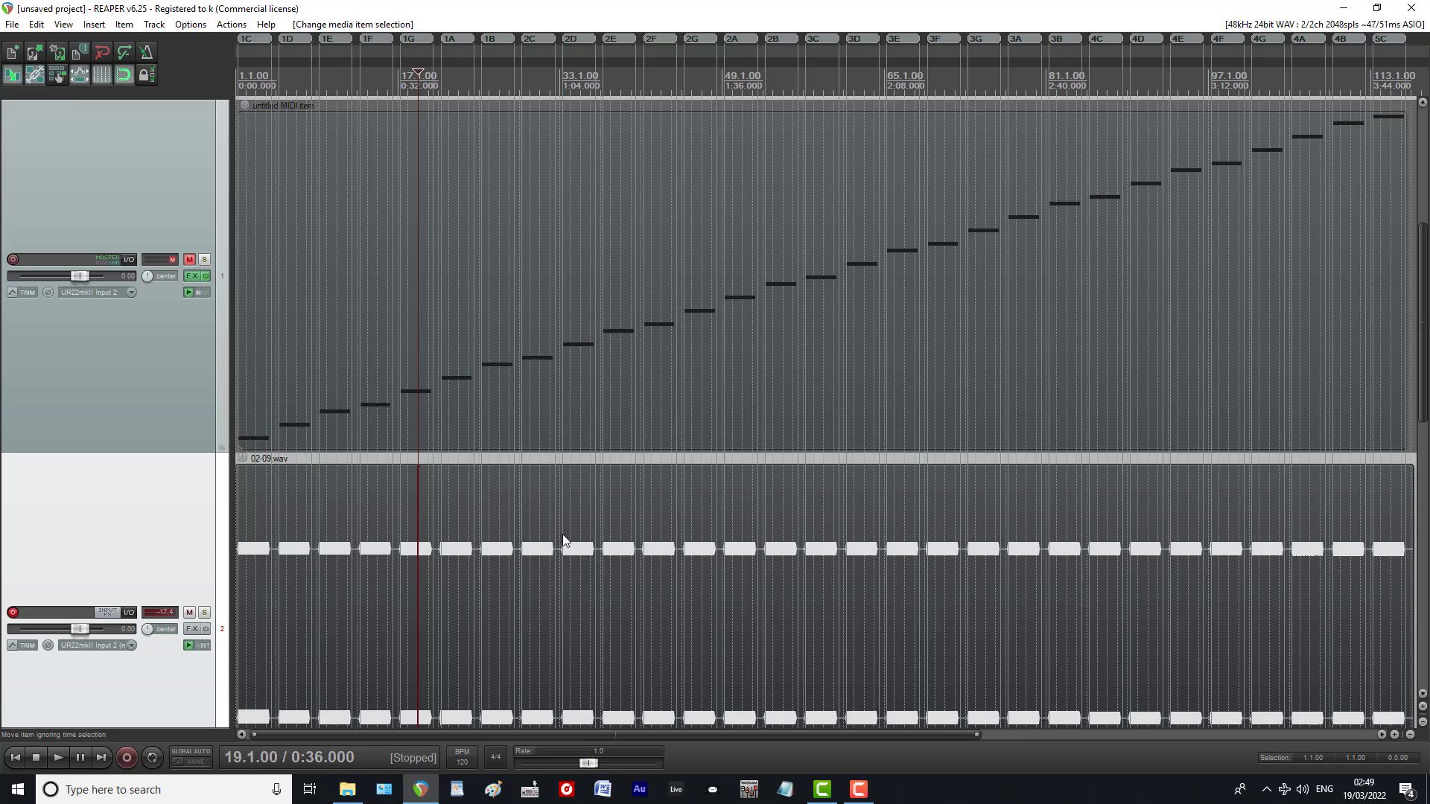
scroll(561, 534, down, 1)
scroll(562, 534, up, 5)
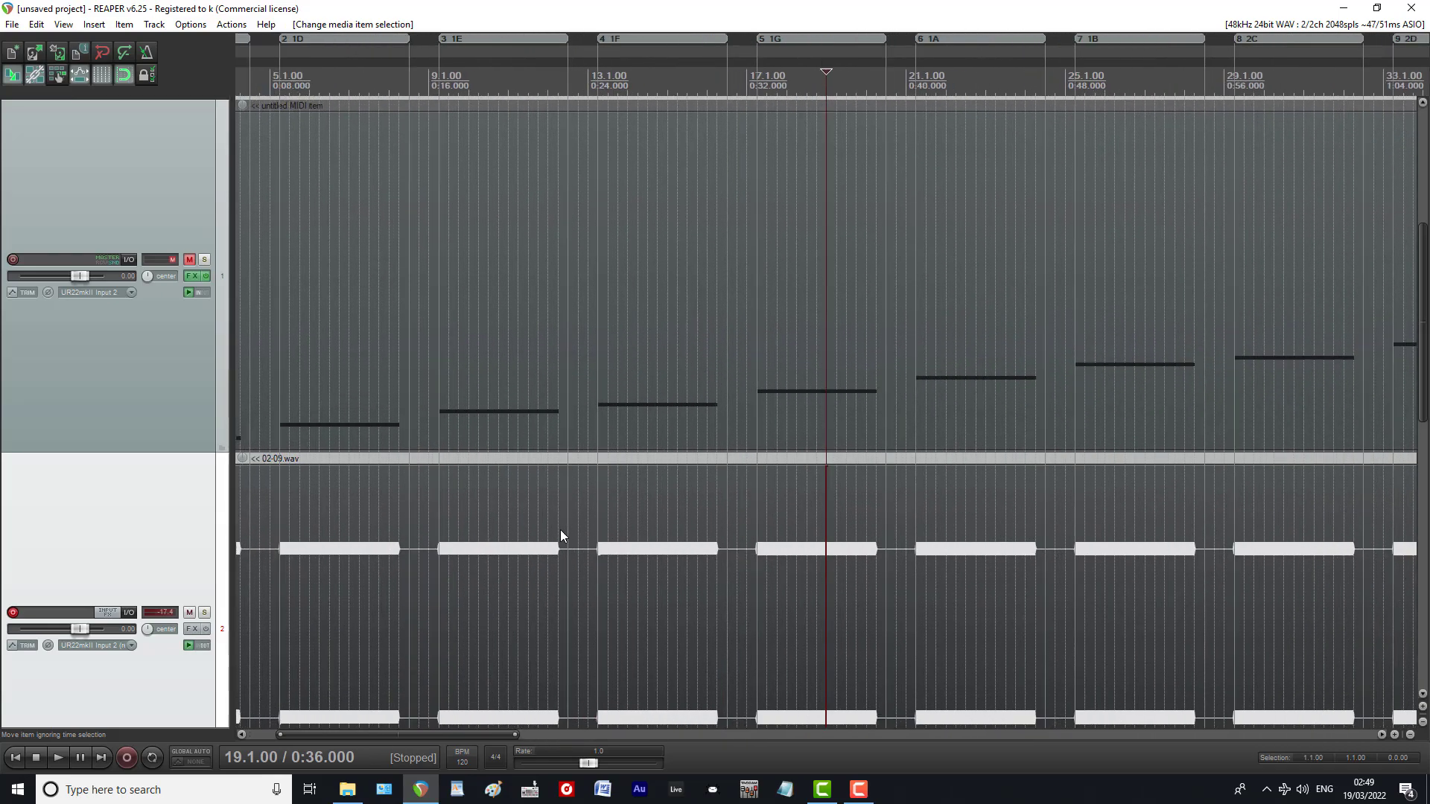
scroll(560, 535, up, 2)
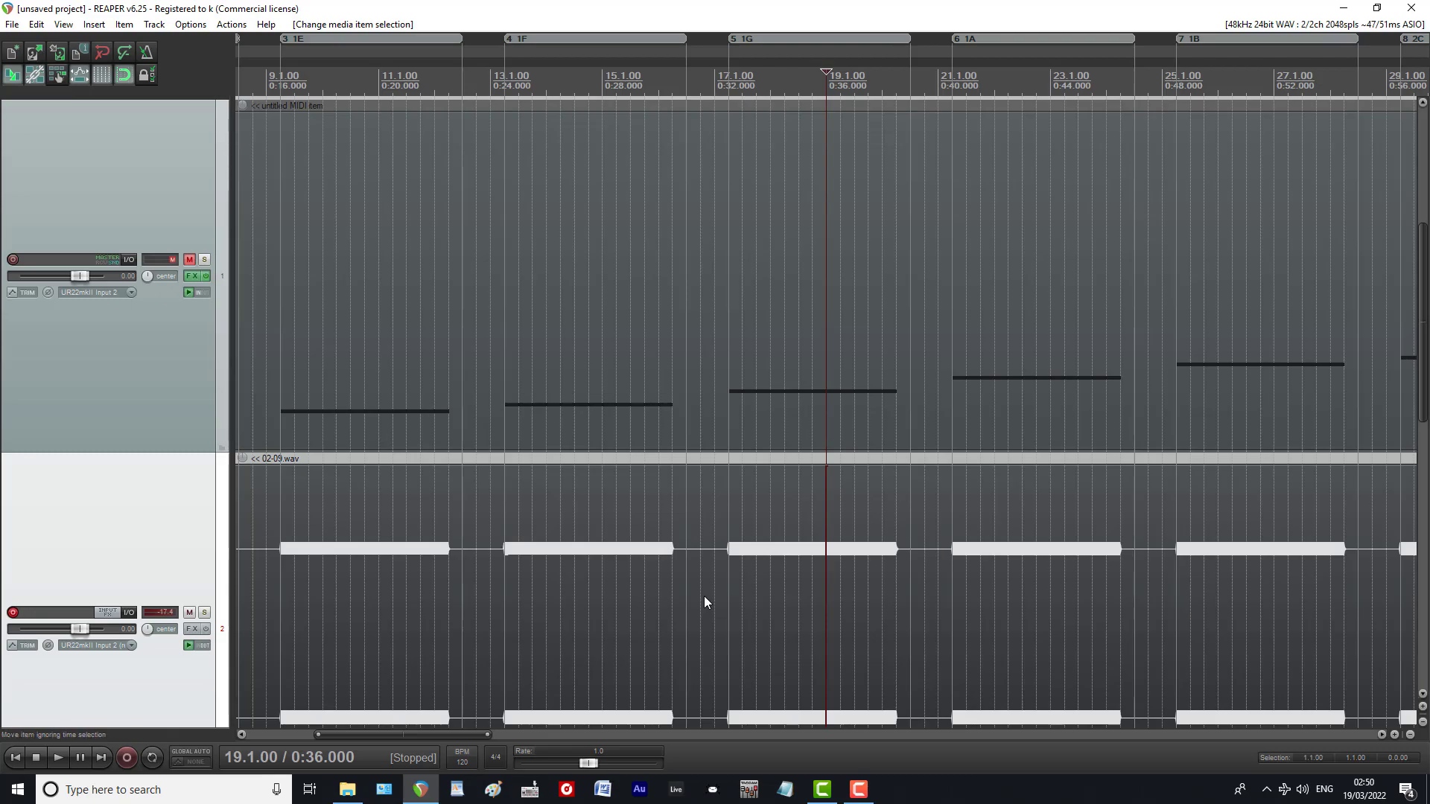
Step: Dynamically split the recorded audio item at transients and when the gate opens, with 5000 ms minimum slice and silence lengths
key(d)
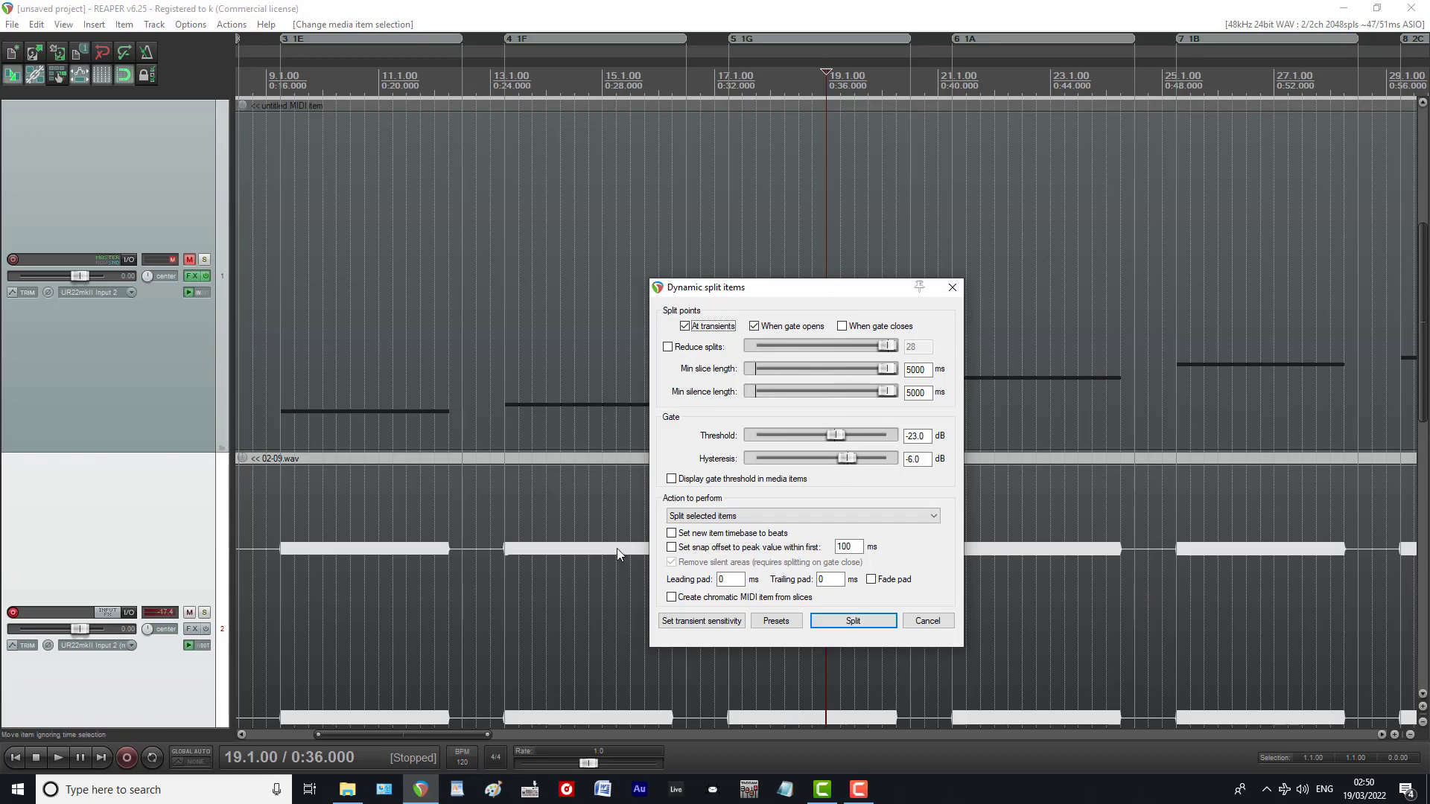
mouse_move(891, 370)
mouse_down()
mouse_move(784, 379)
mouse_move(894, 370)
mouse_up()
scroll(1088, 548, down, 5)
scroll(1087, 548, down, 2)
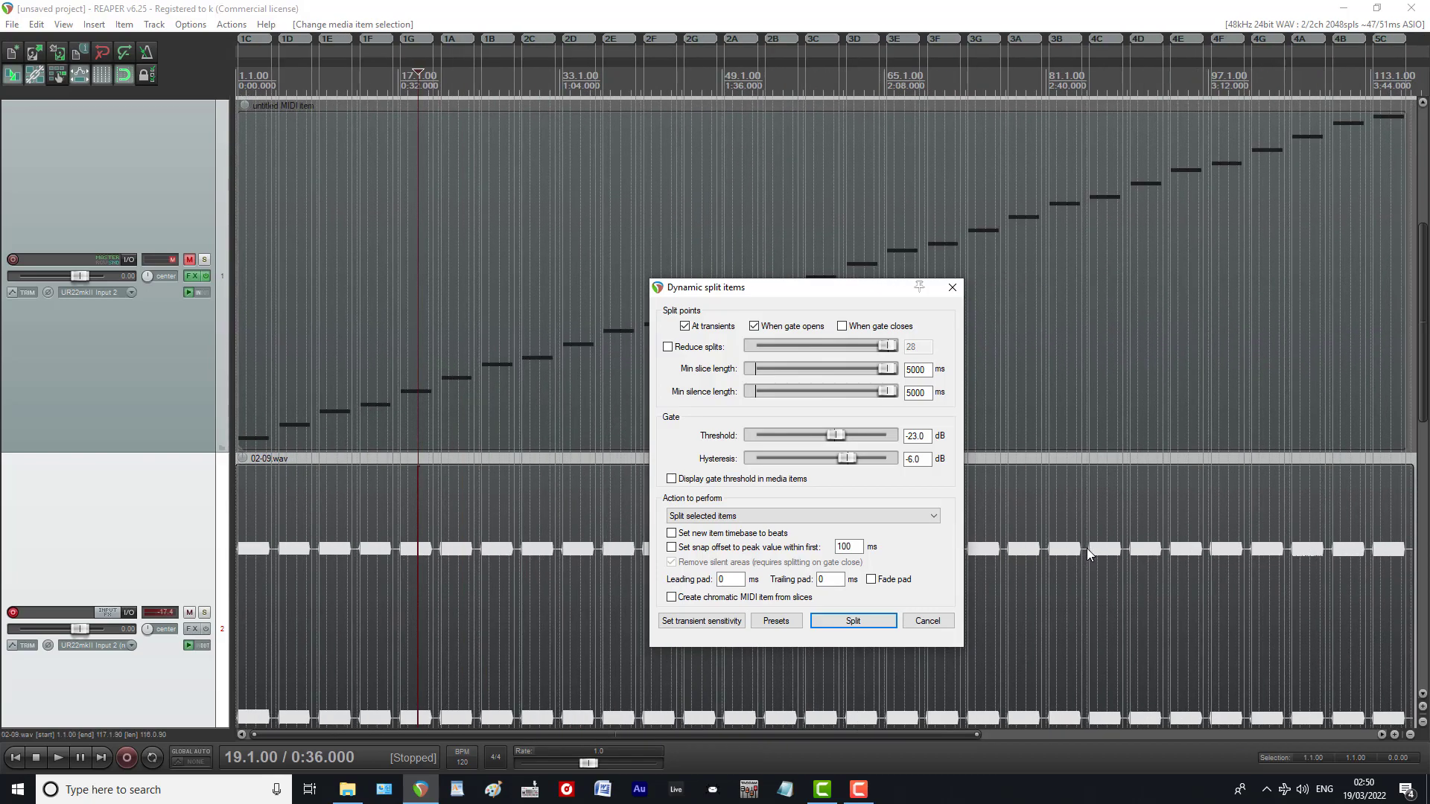
scroll(1087, 548, up, 10)
scroll(1087, 548, down, 4)
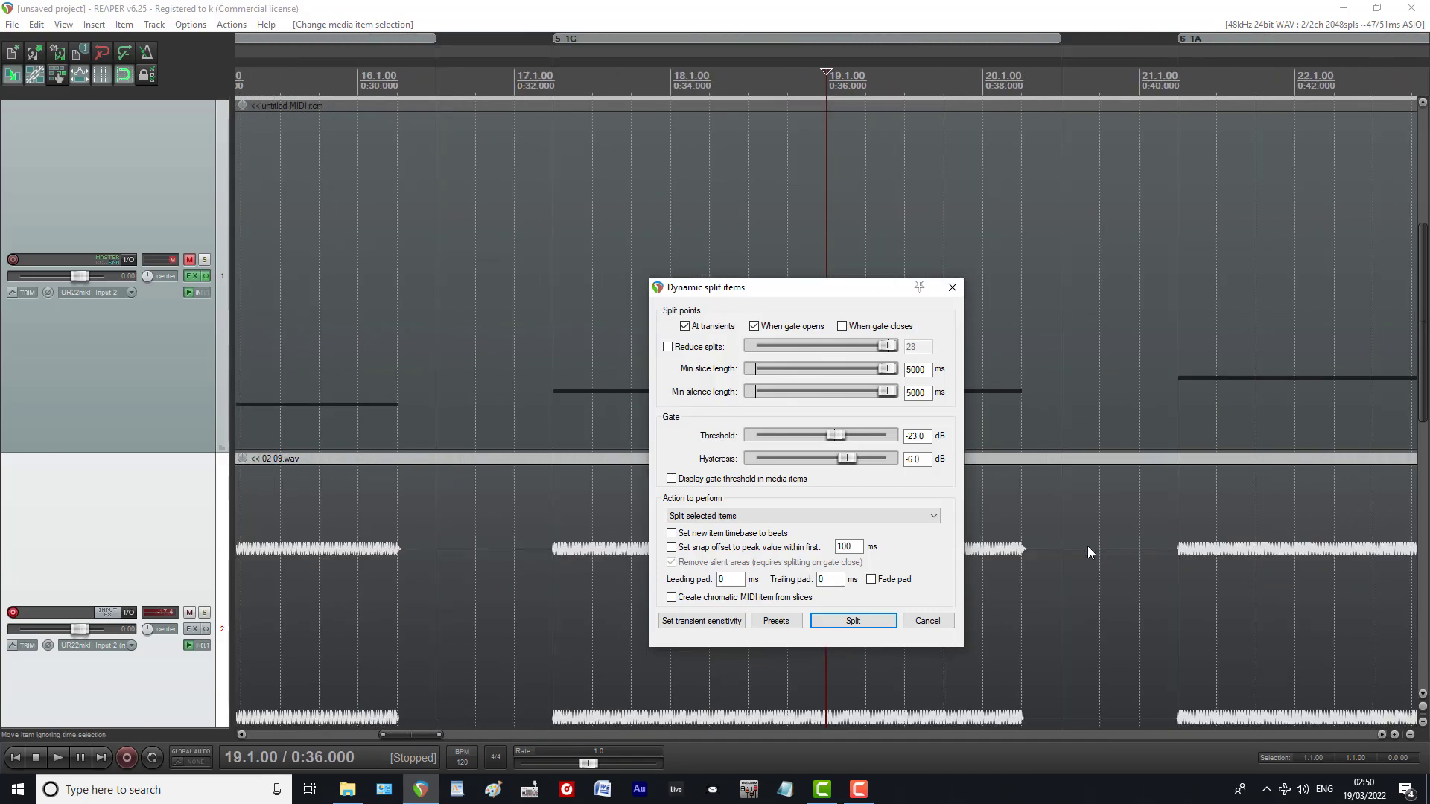
click(854, 621)
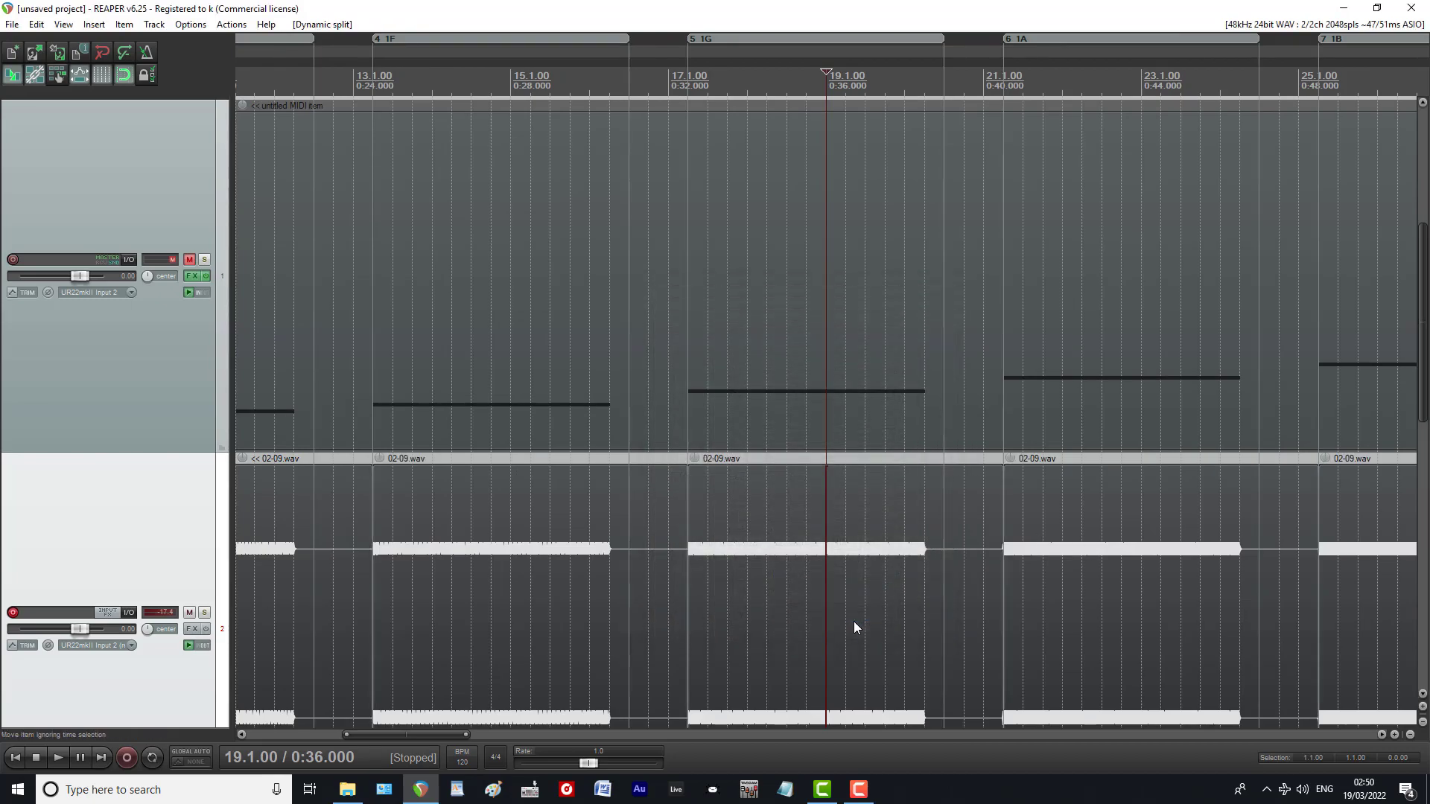
Step: Check the splits on track 2 by selecting the individual 1F, 1G and 1A audio items
click(963, 502)
click(565, 527)
click(1158, 510)
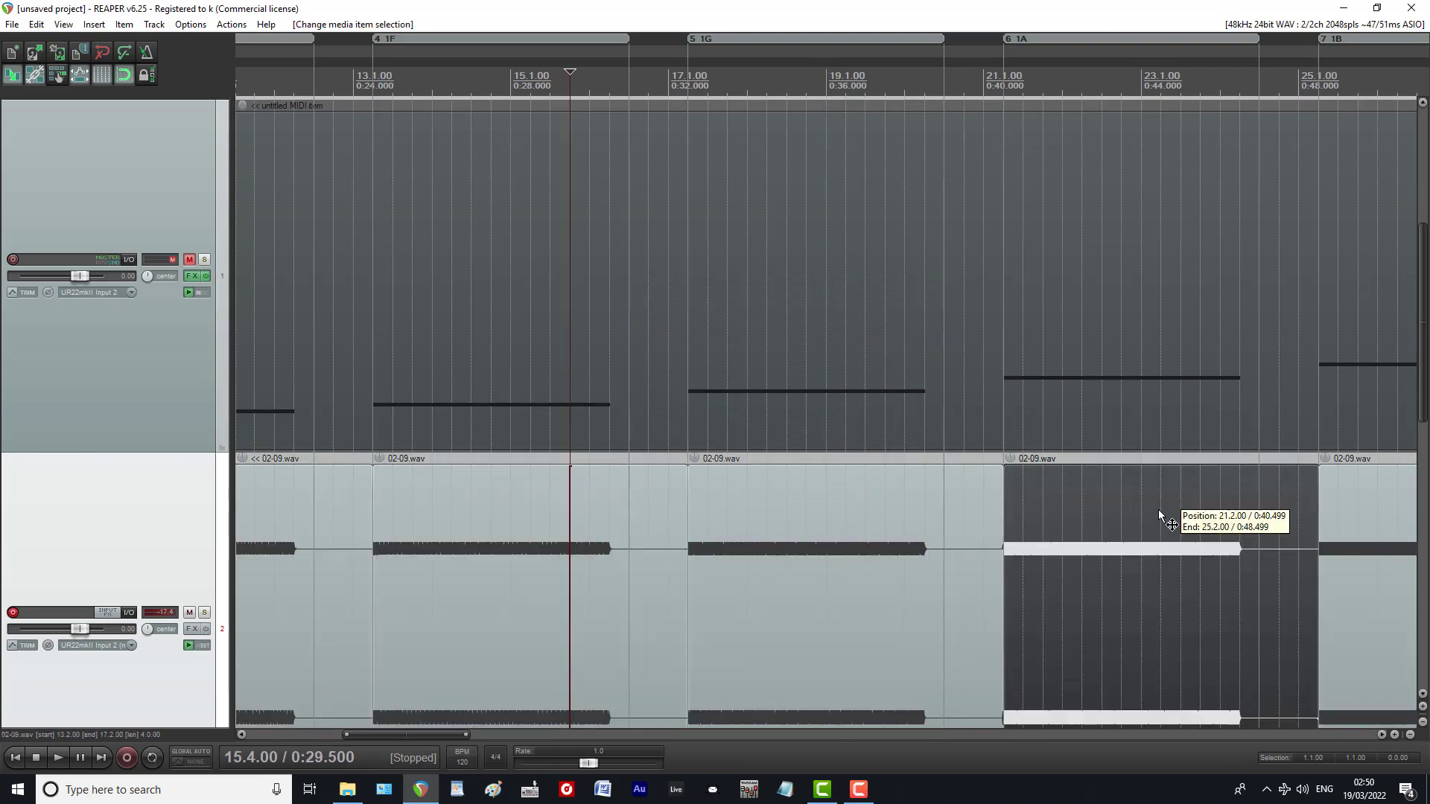
click(940, 528)
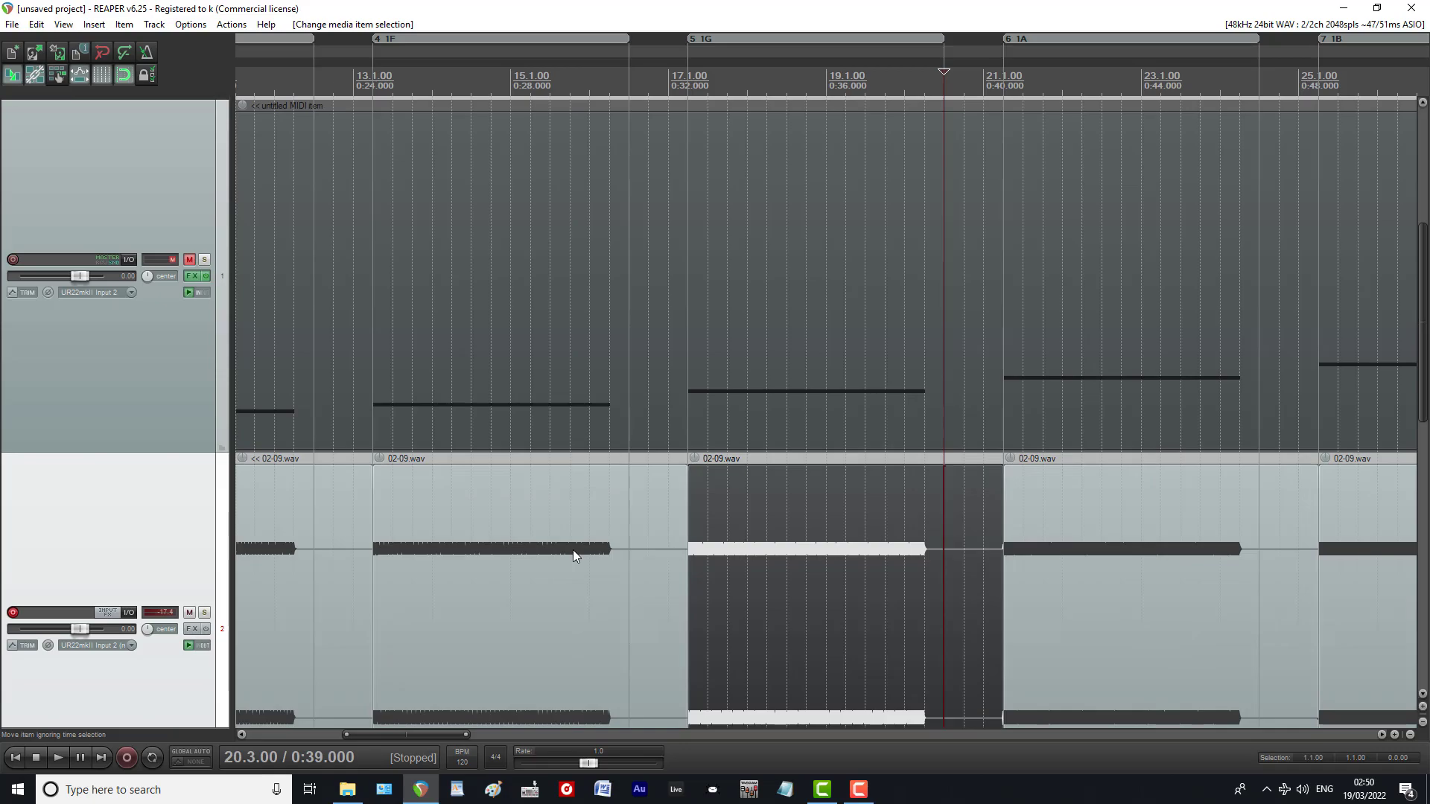
click(531, 549)
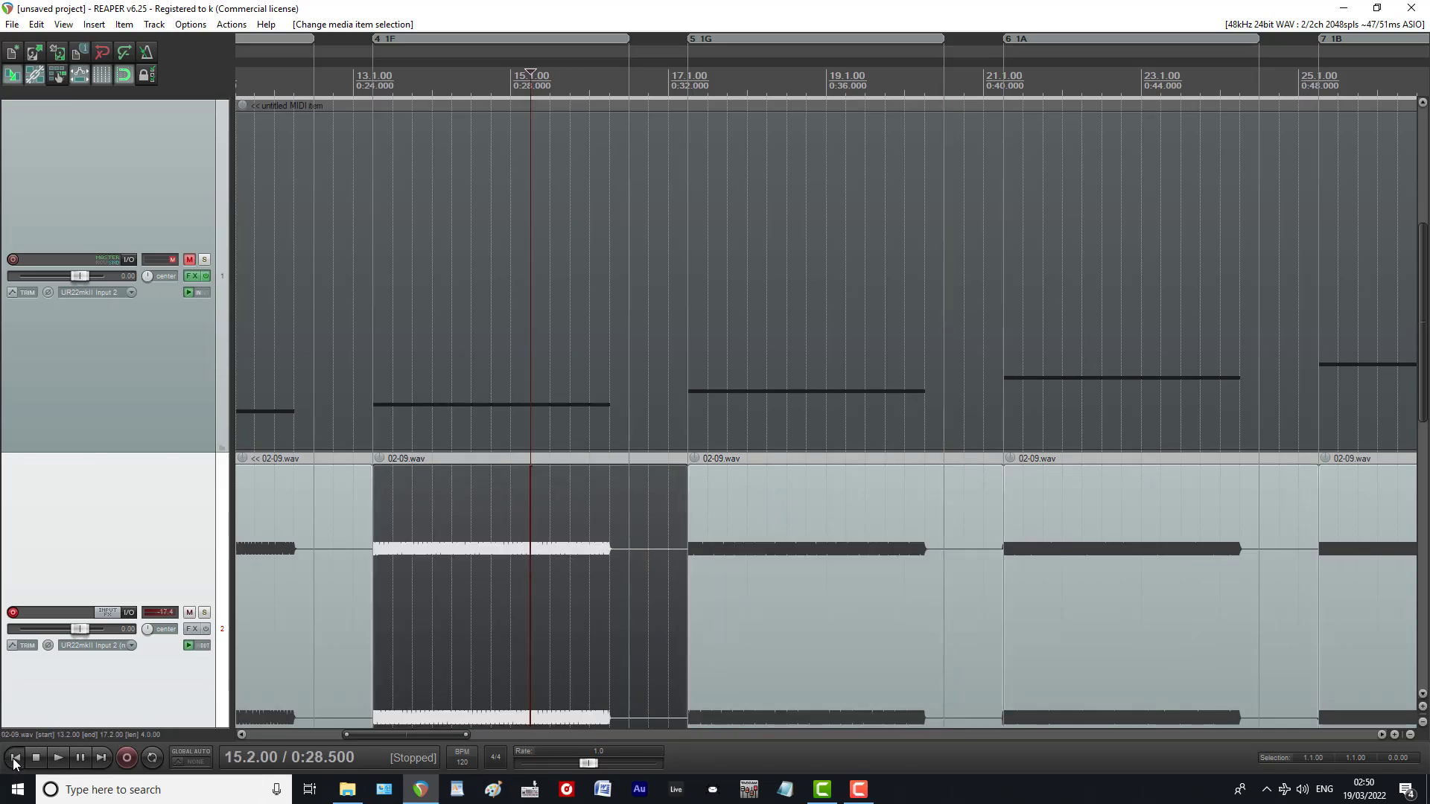
Step: Trim the silence from the start of the first audio item so it begins at the 1C region start
click(15, 758)
click(243, 572)
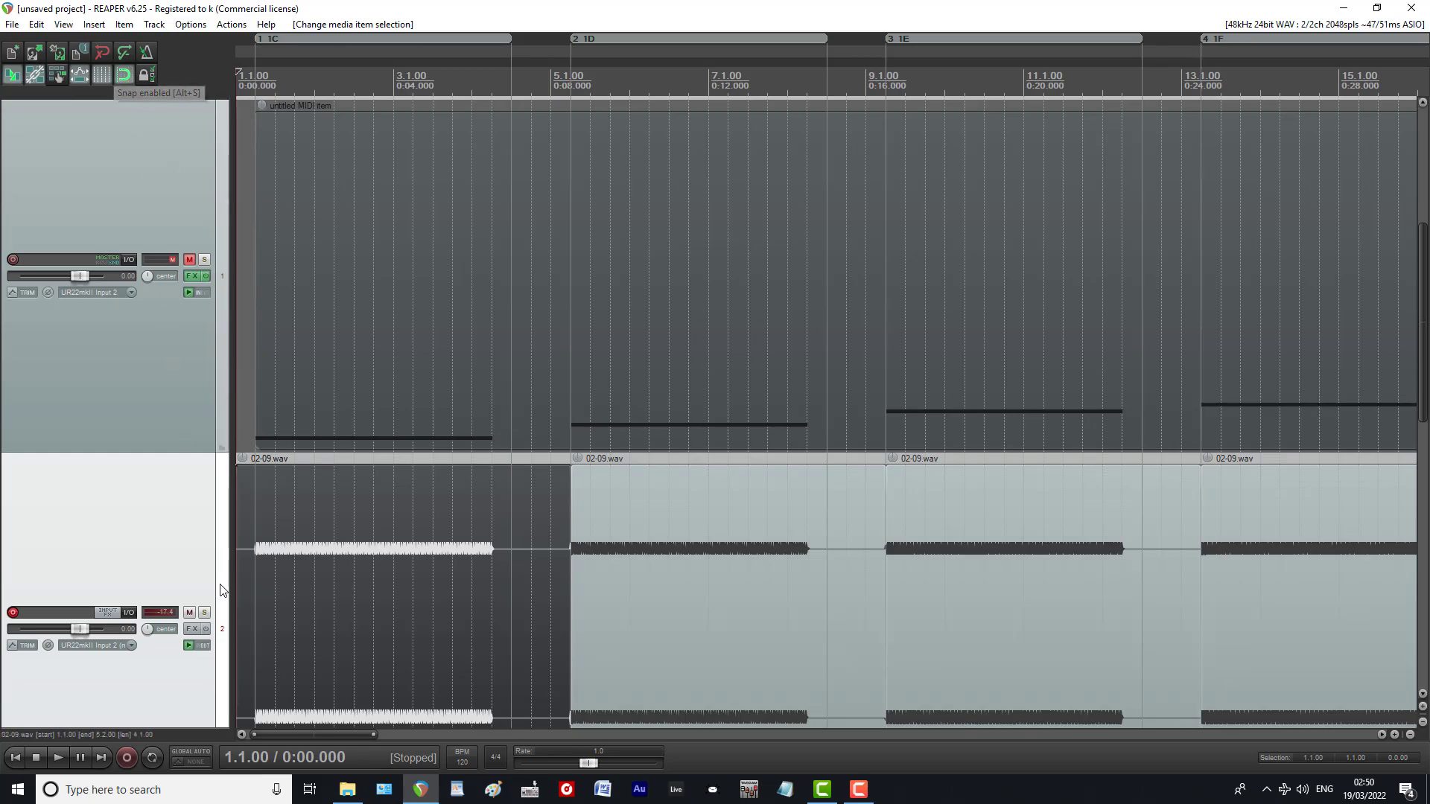
drag(240, 595, 253, 598)
Step: Shorten the last audio item on track 2 to the end of the 5C region
scroll(385, 554, down, 8)
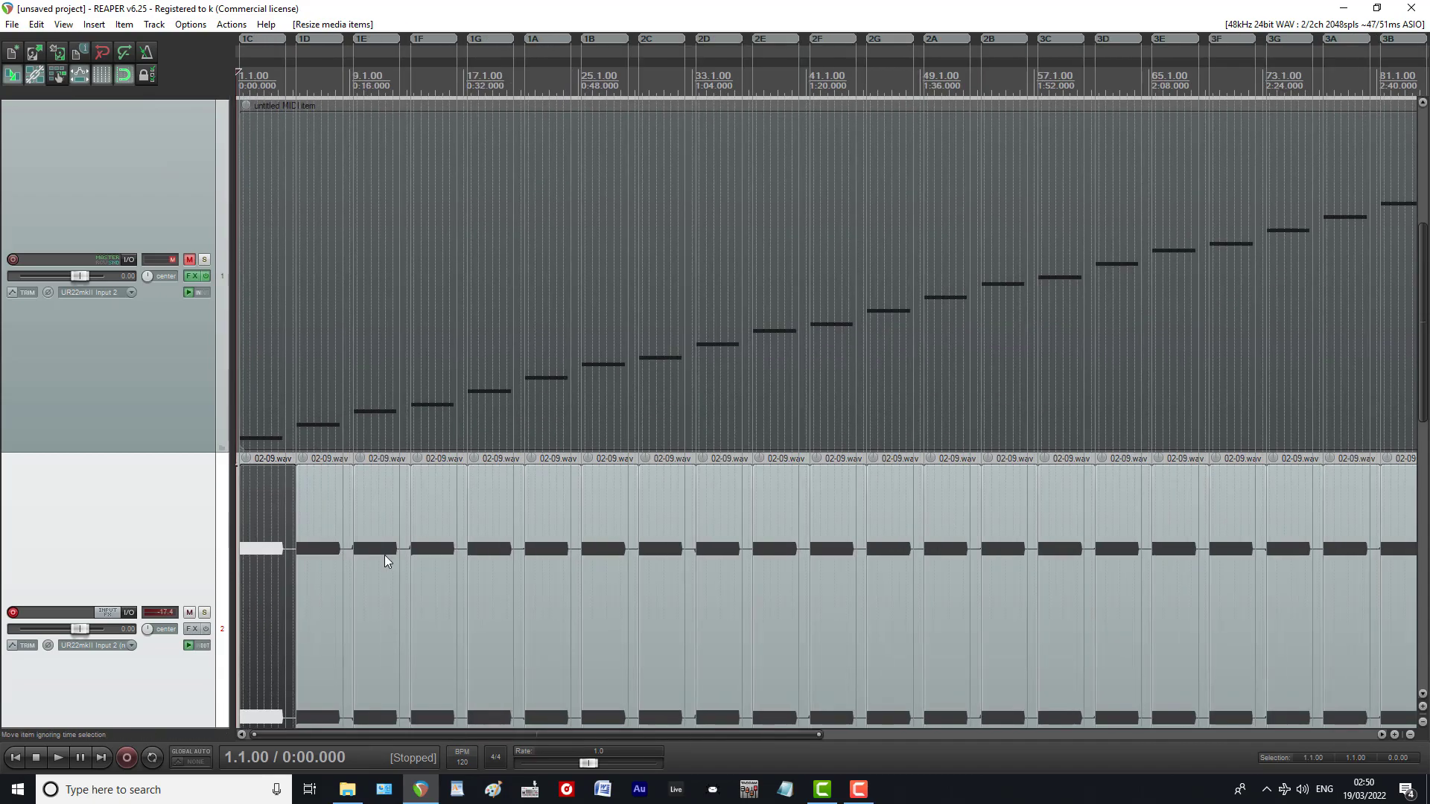
click(654, 602)
scroll(663, 593, up, 10)
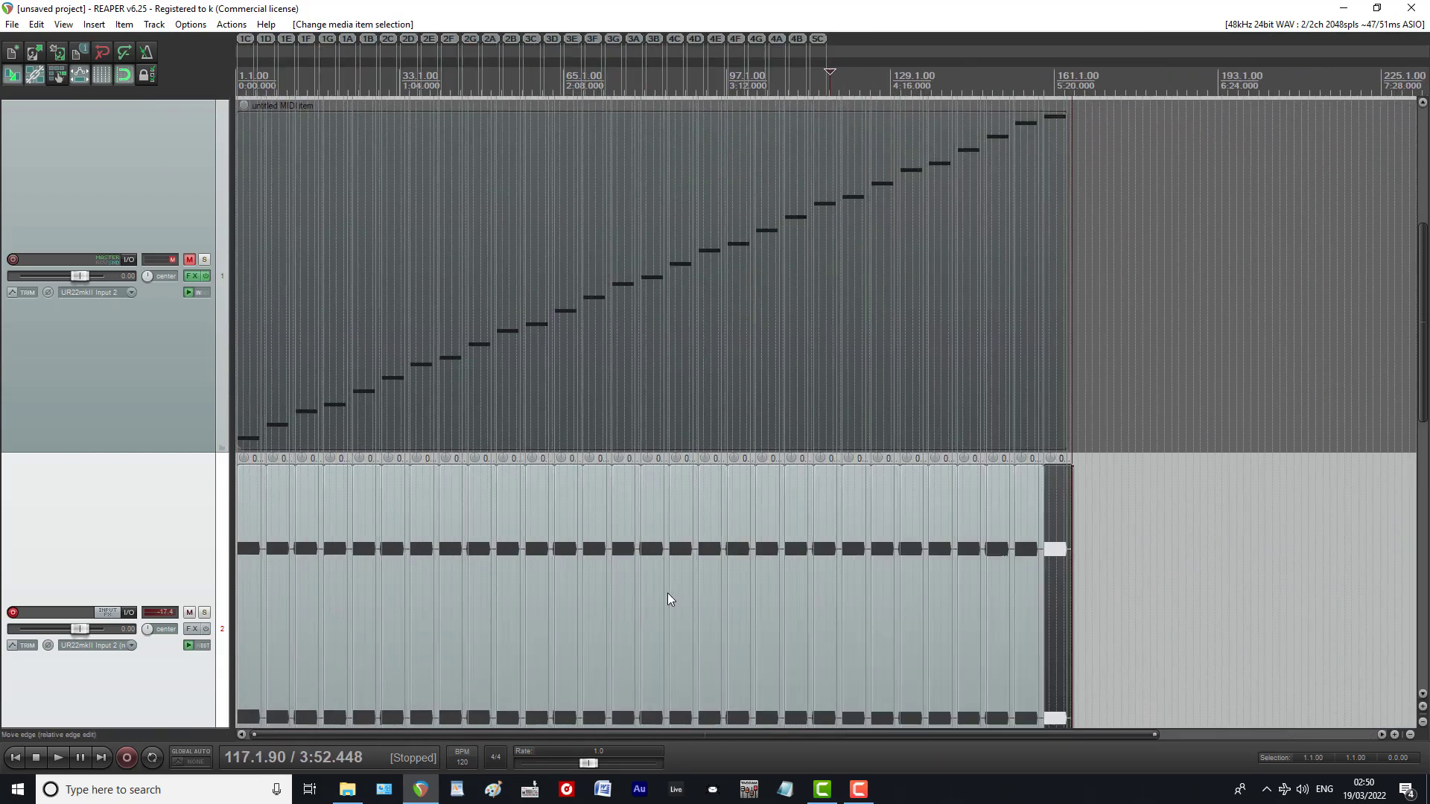
drag(823, 616, 733, 615)
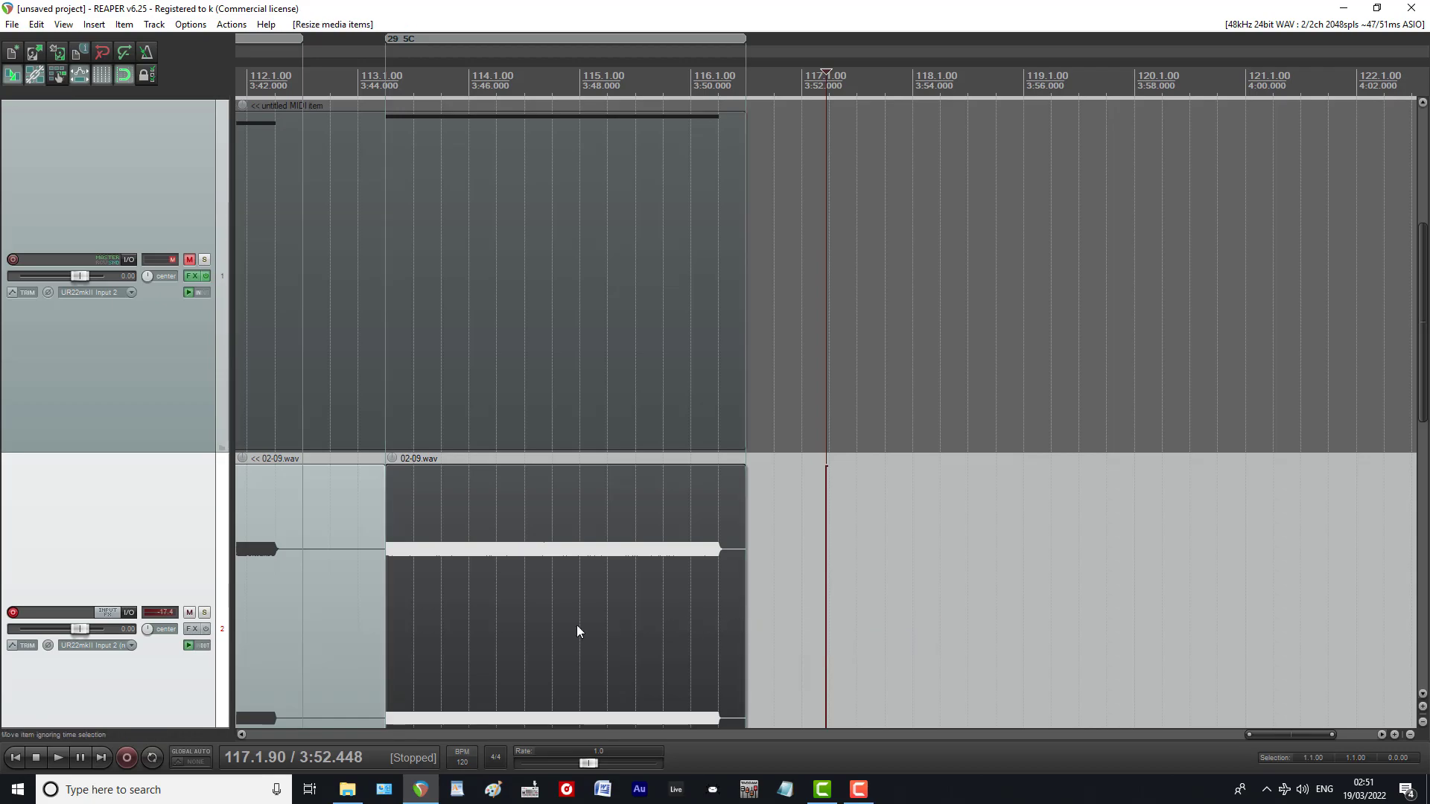
Step: Extend the end of the last audio item back to 117.1.90, past the 5C region
click(285, 572)
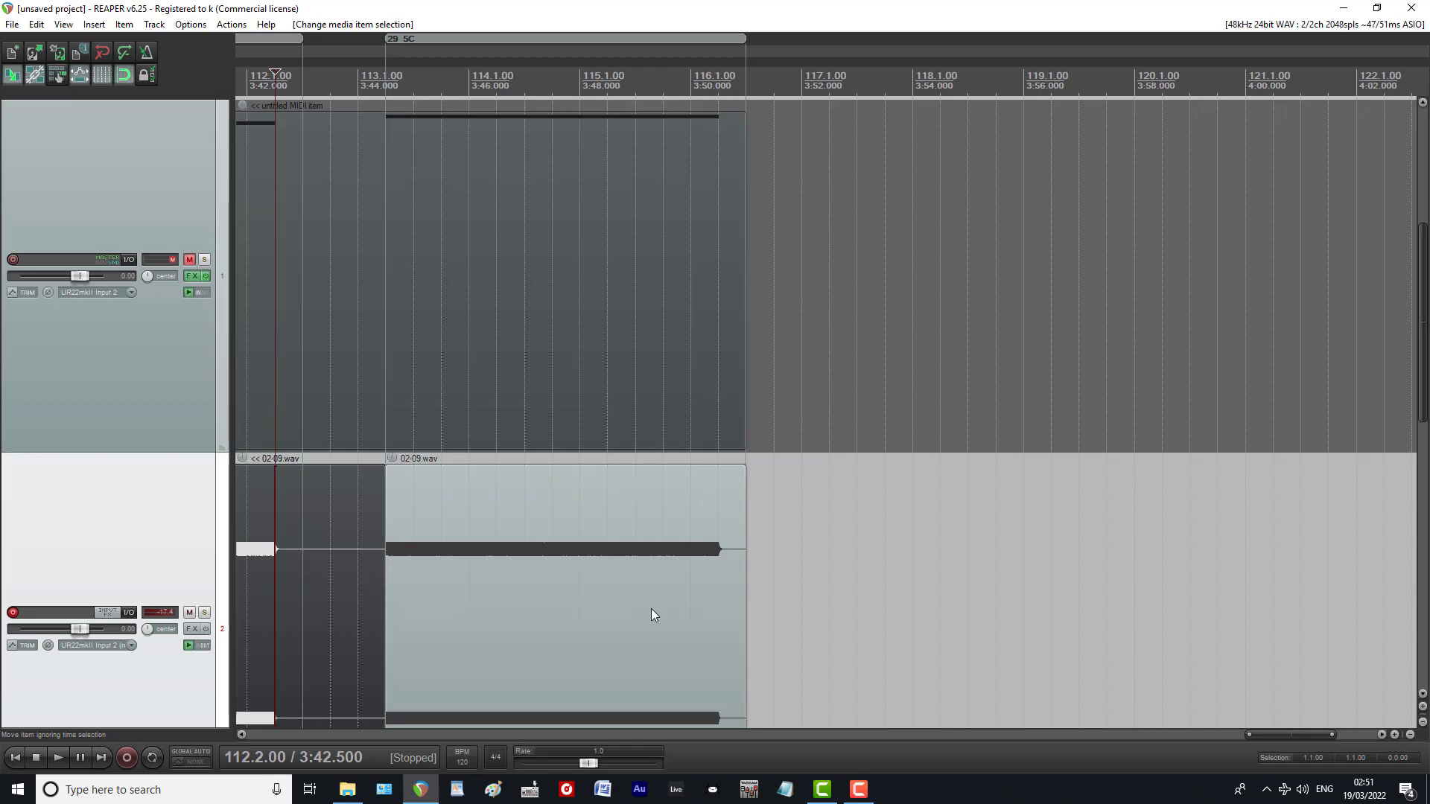
drag(744, 610, 817, 611)
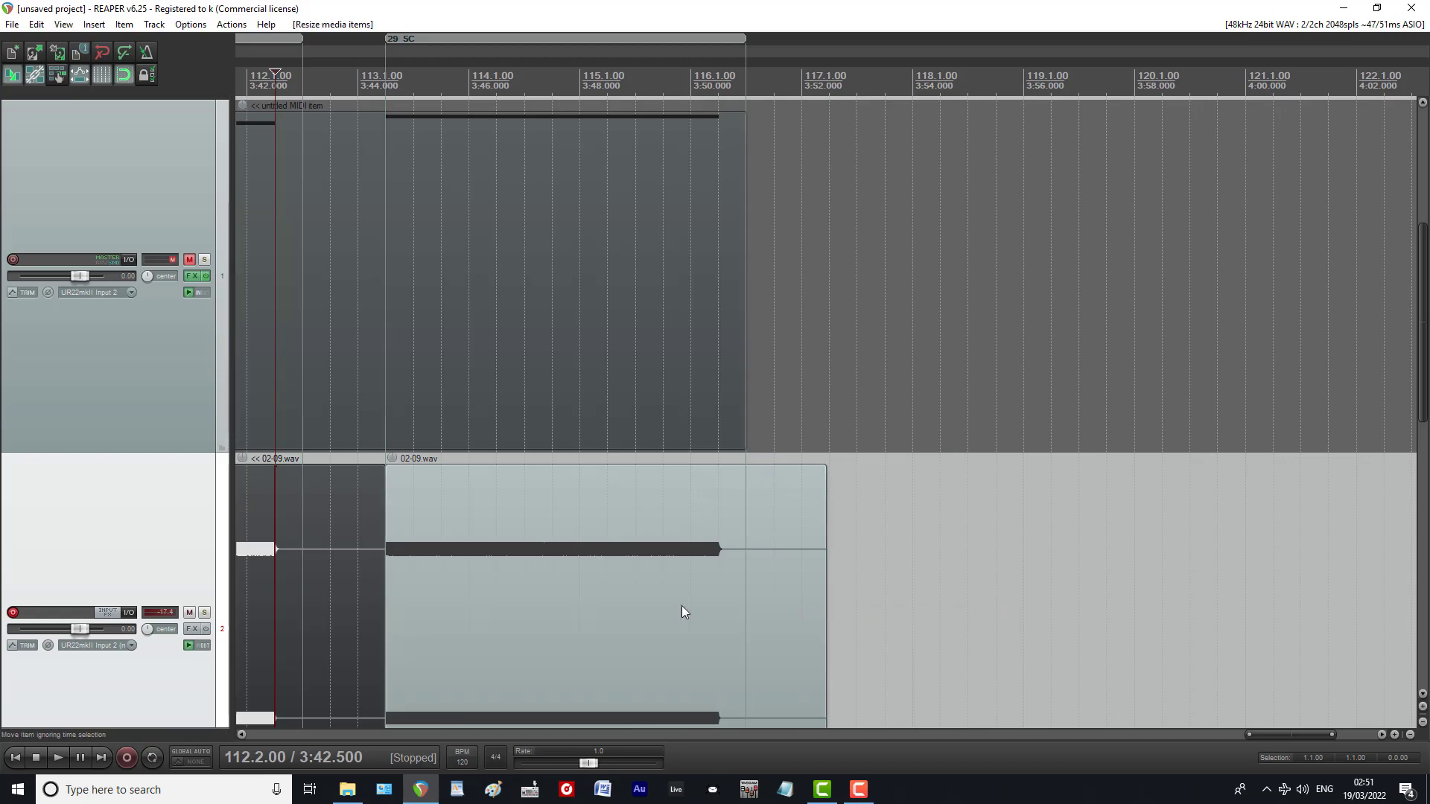
scroll(484, 571, down, 10)
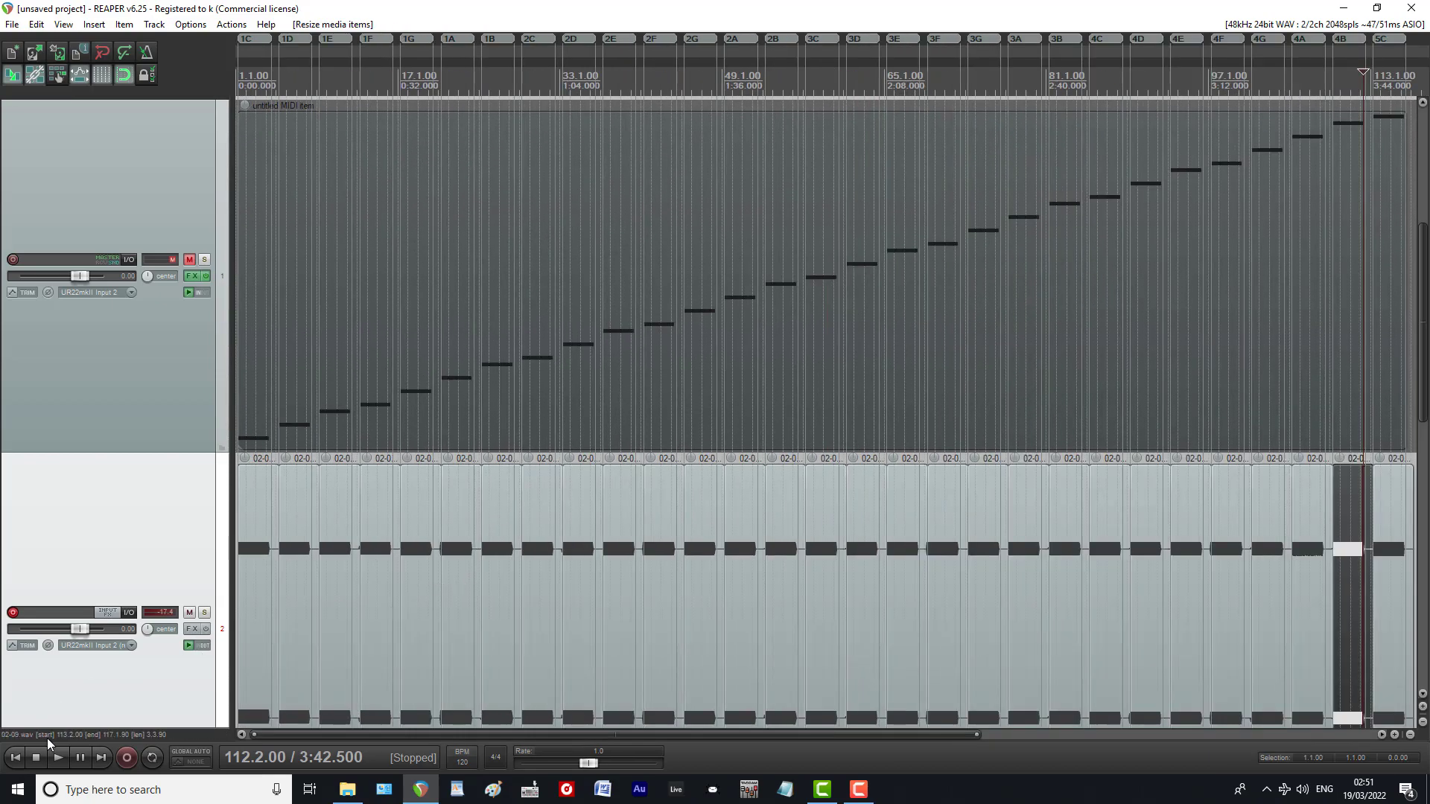
Step: Compare the 1C audio item's silent tail with its region end and examine the split items across the timeline
key(Home)
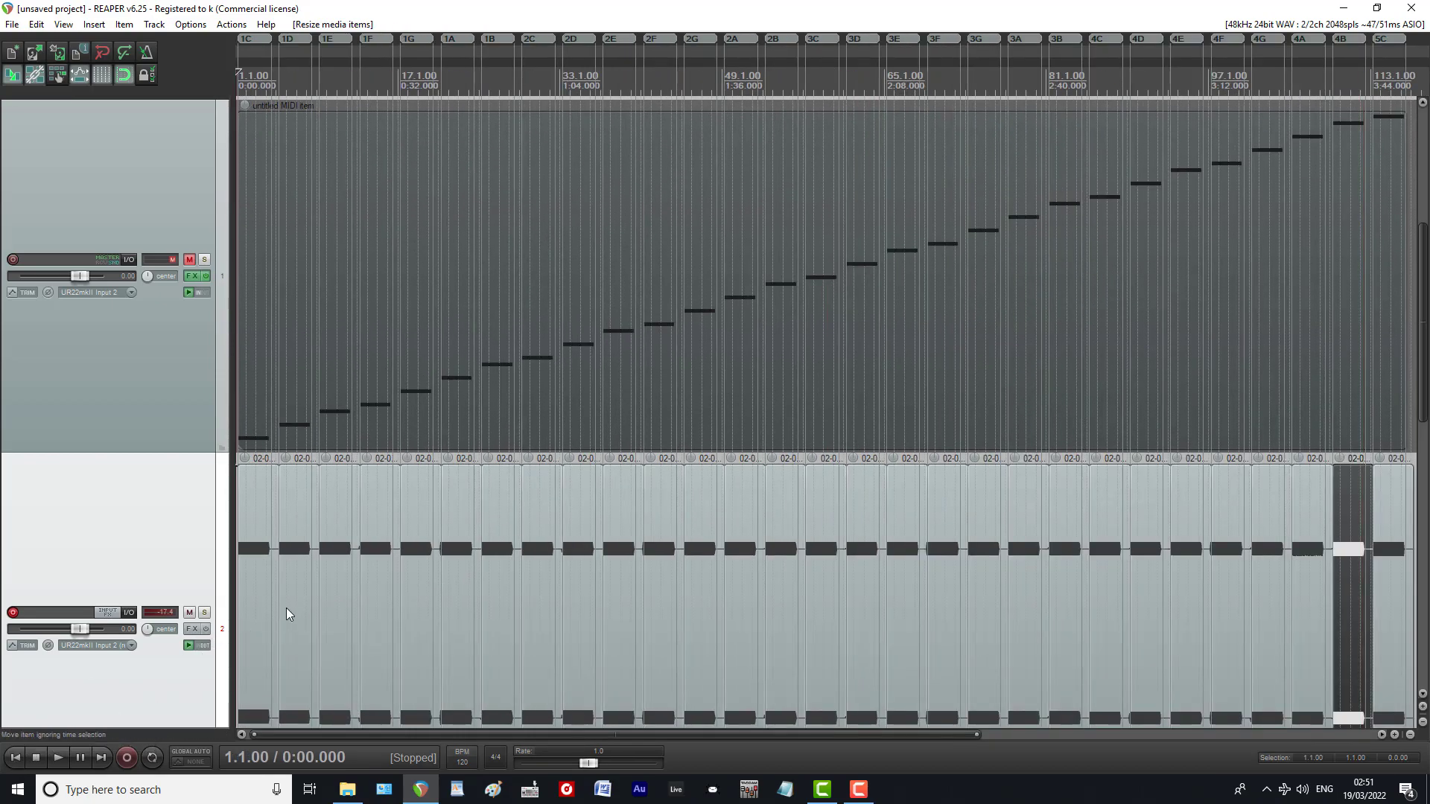
scroll(289, 608, up, 10)
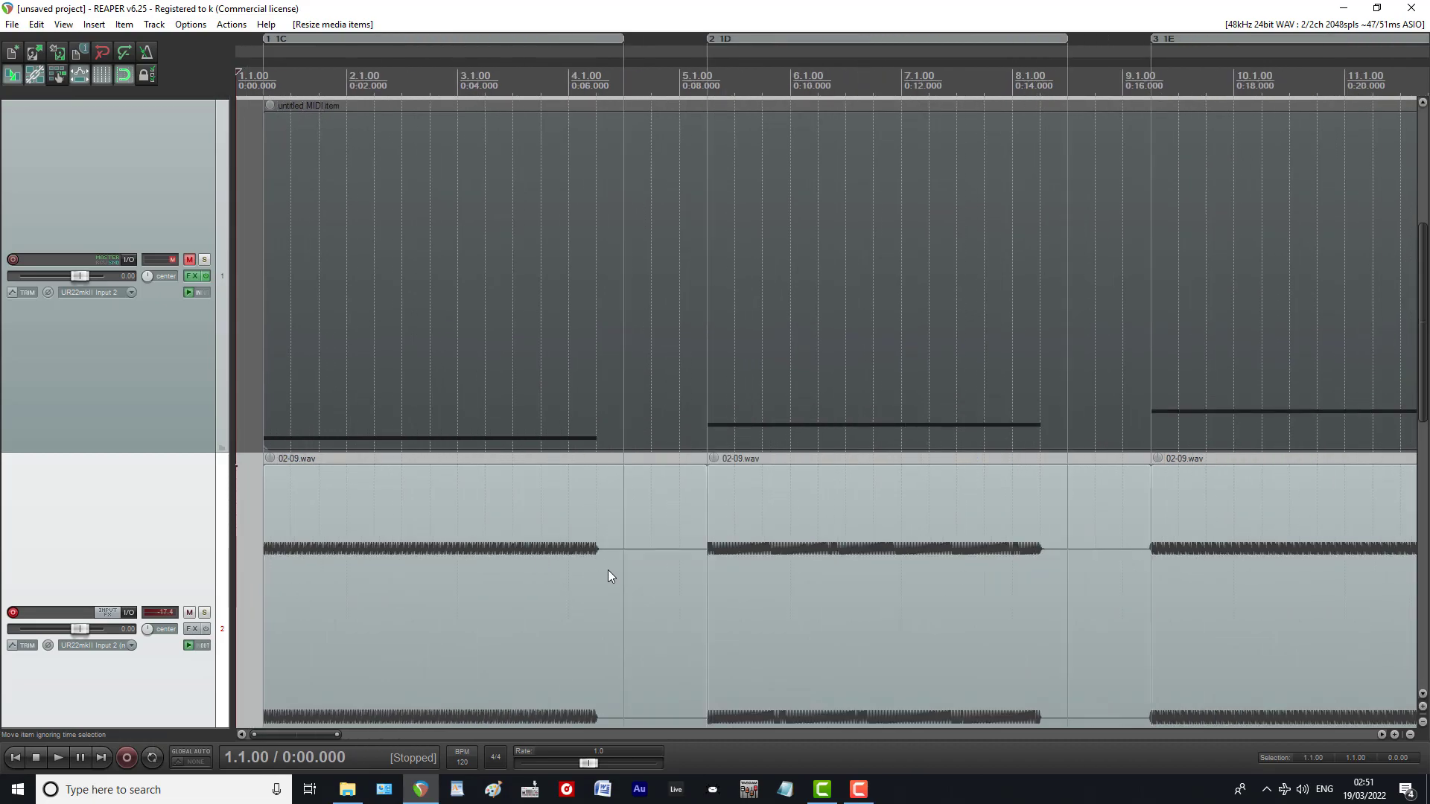
click(608, 575)
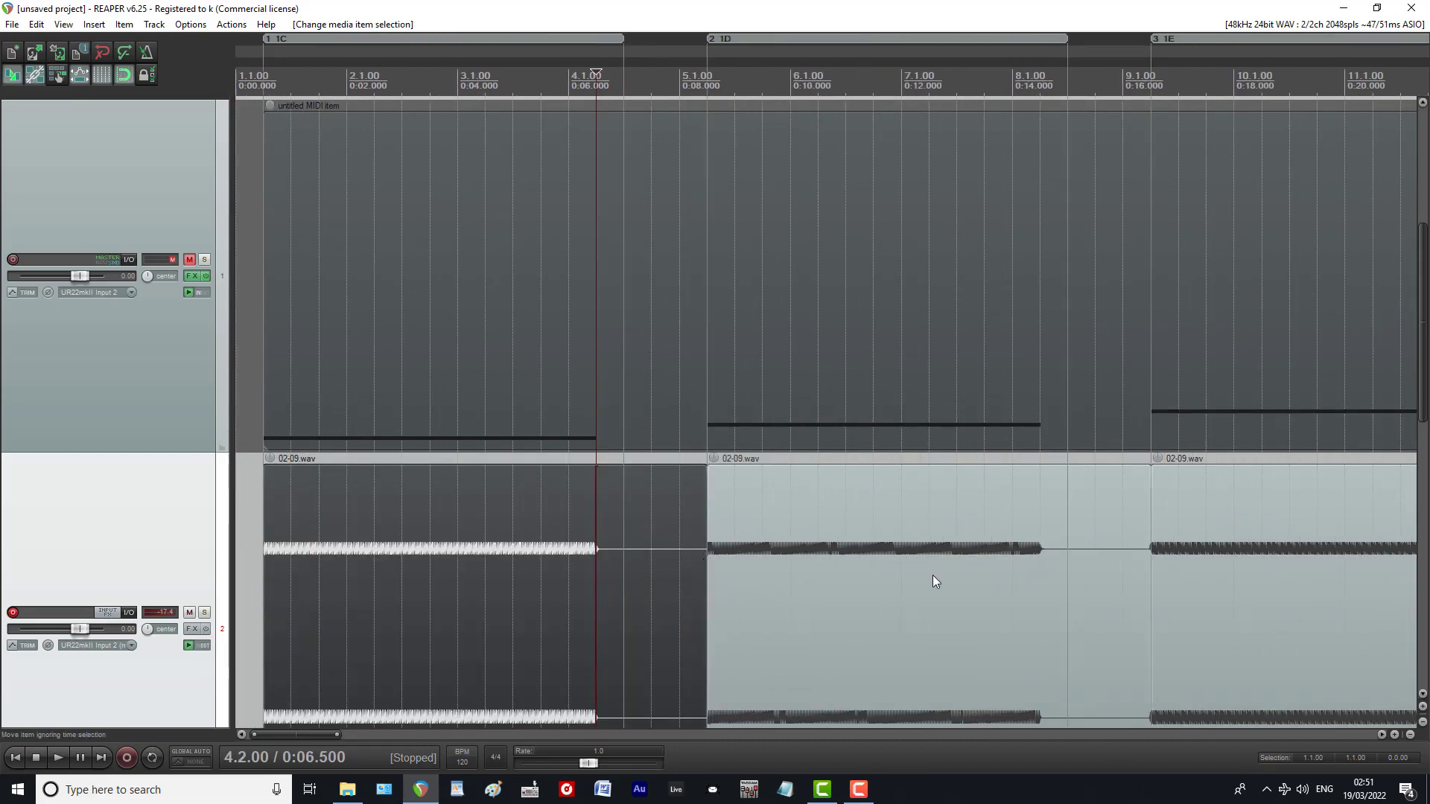
scroll(783, 567, down, 6)
scroll(783, 564, down, 2)
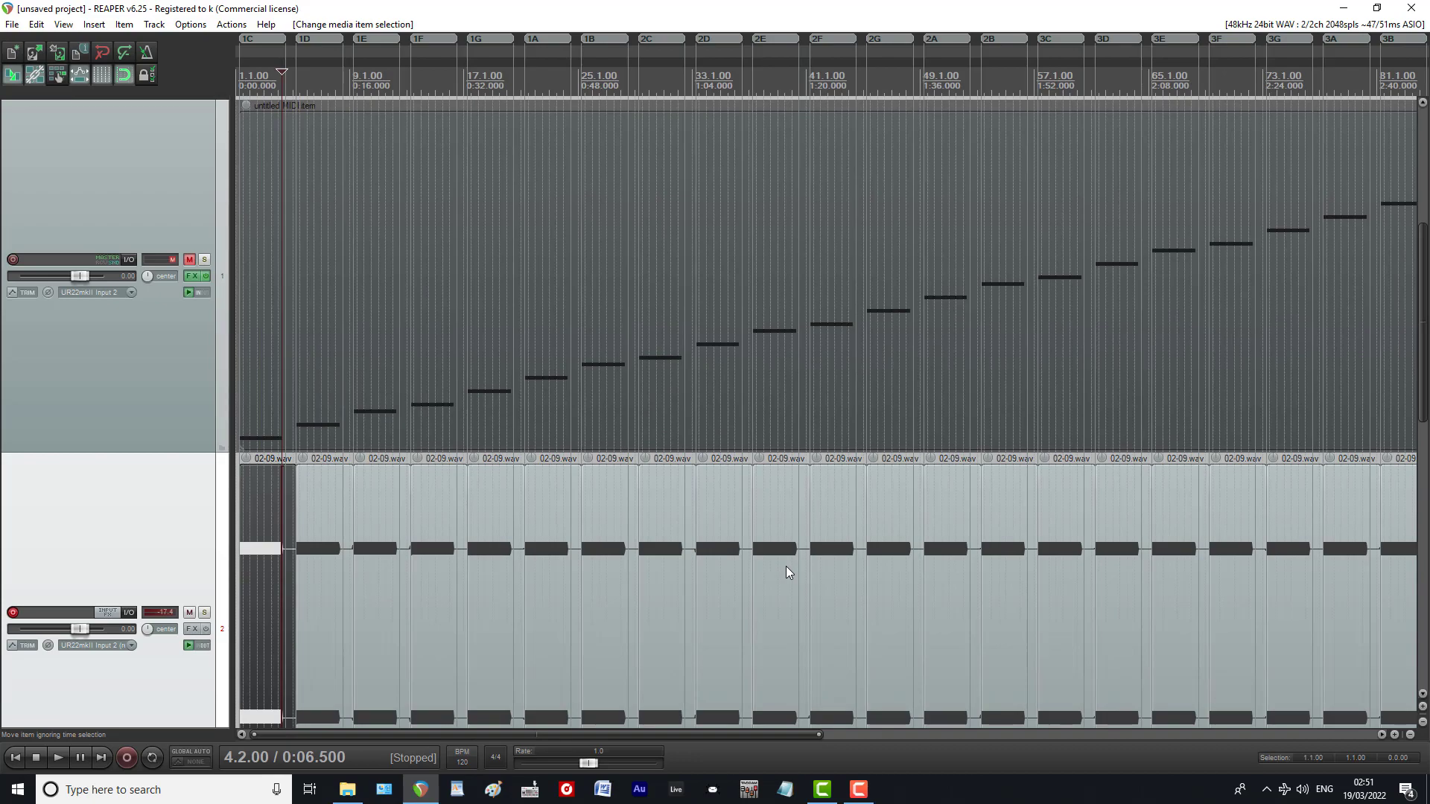
scroll(319, 645, up, 8)
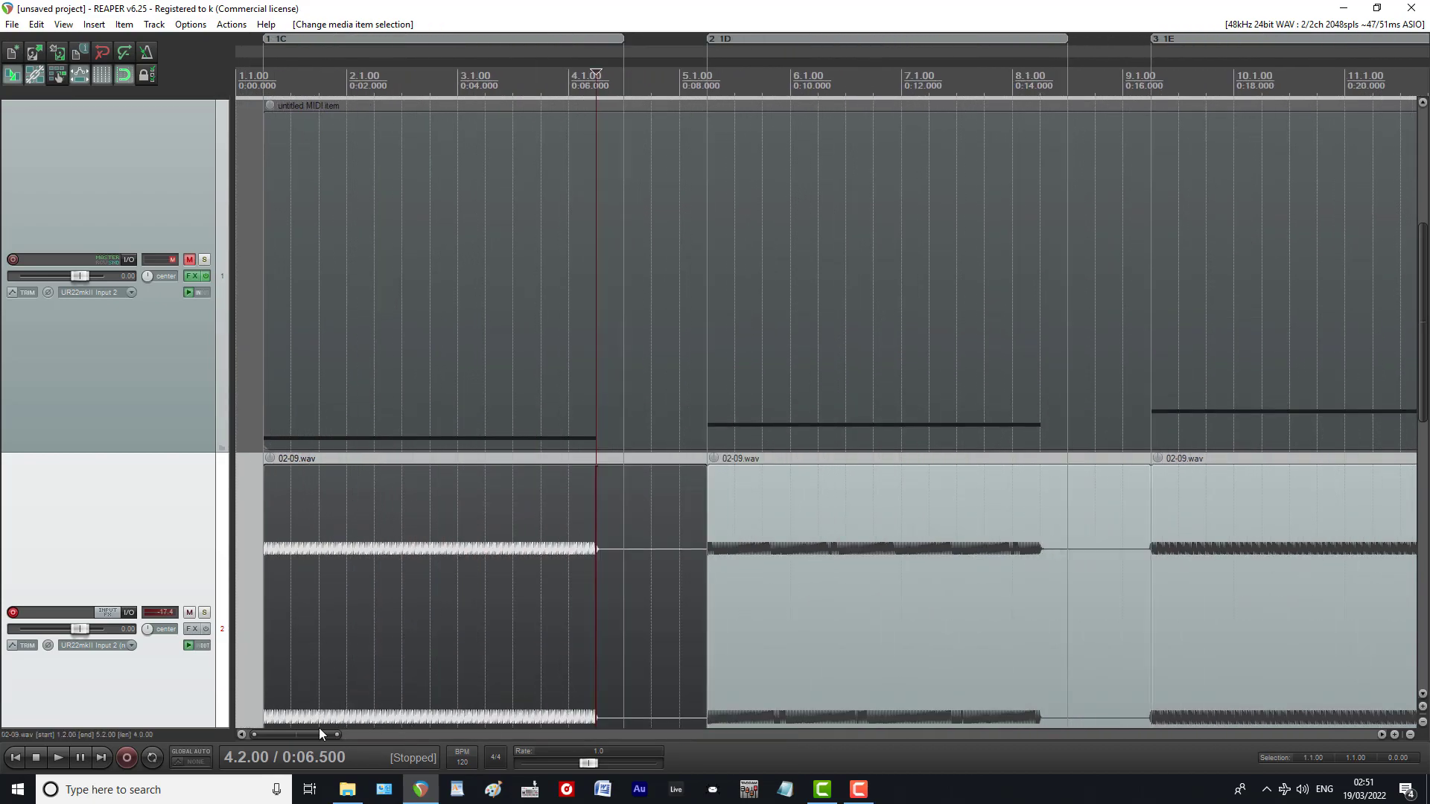
drag(304, 734, 256, 718)
scroll(673, 574, down, 10)
scroll(679, 575, up, 2)
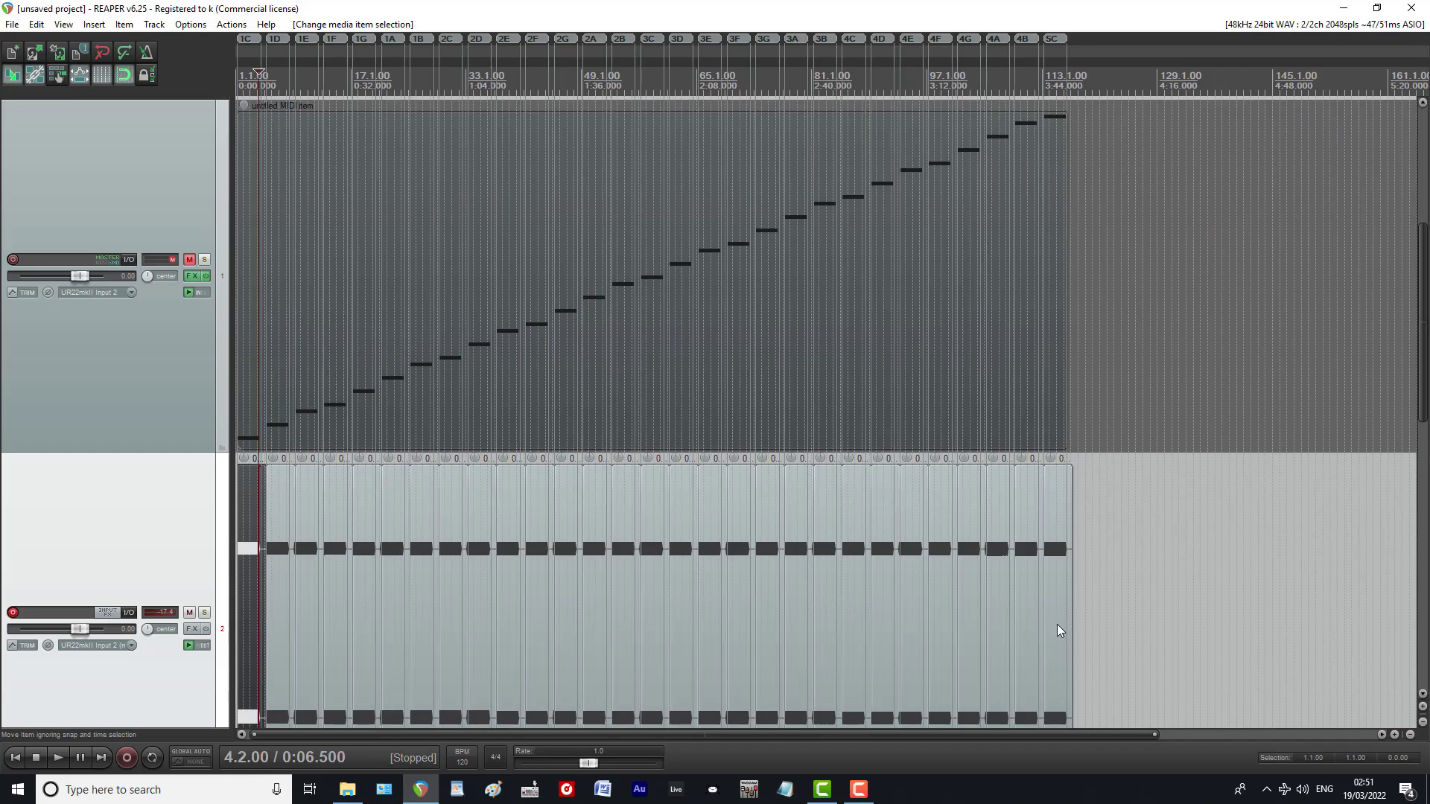
Step: Select all split audio items on track 2, trim their ends together by 0.3.00 to the region ends, and return to the project start
key(ctrl+a)
scroll(759, 615, up, 8)
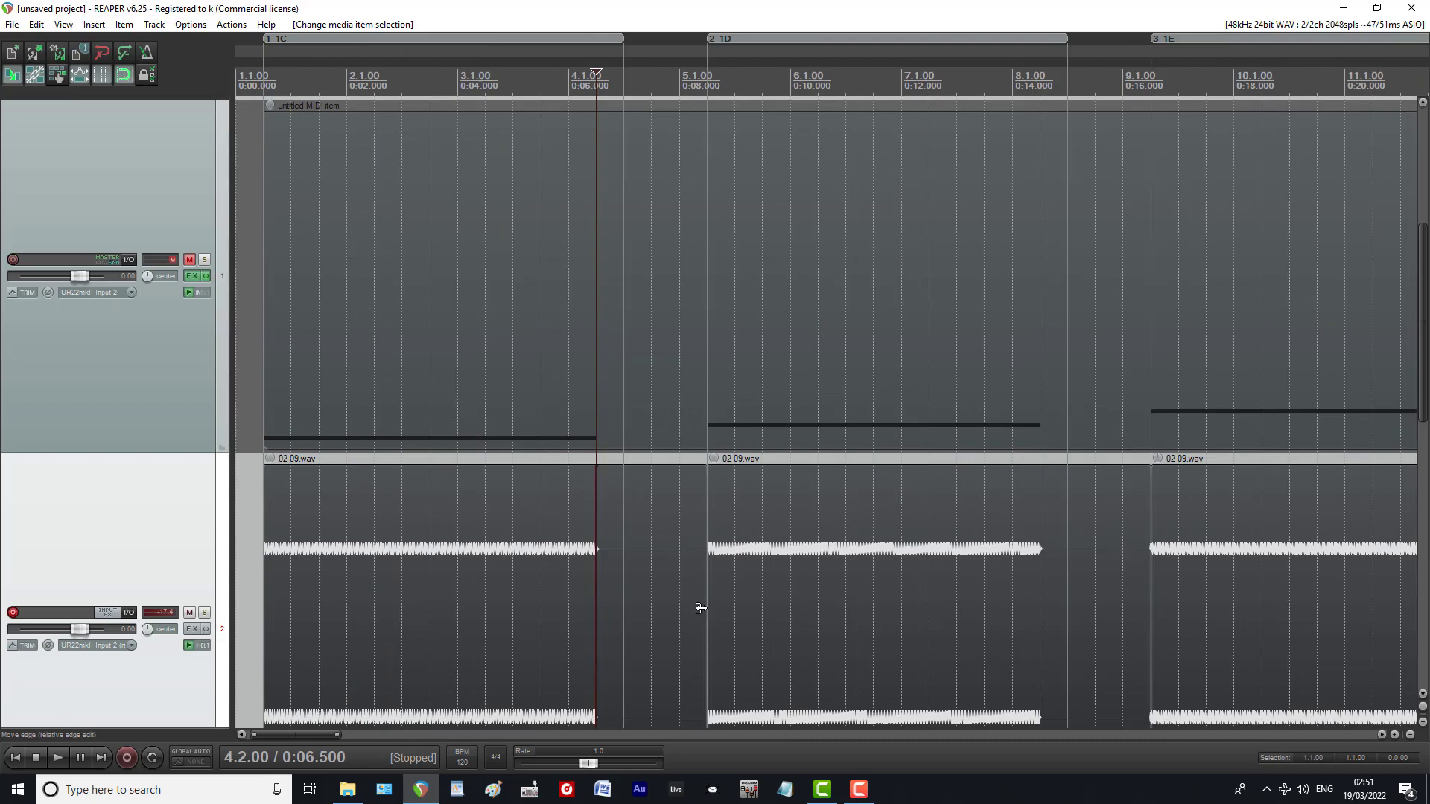
drag(701, 609, 629, 607)
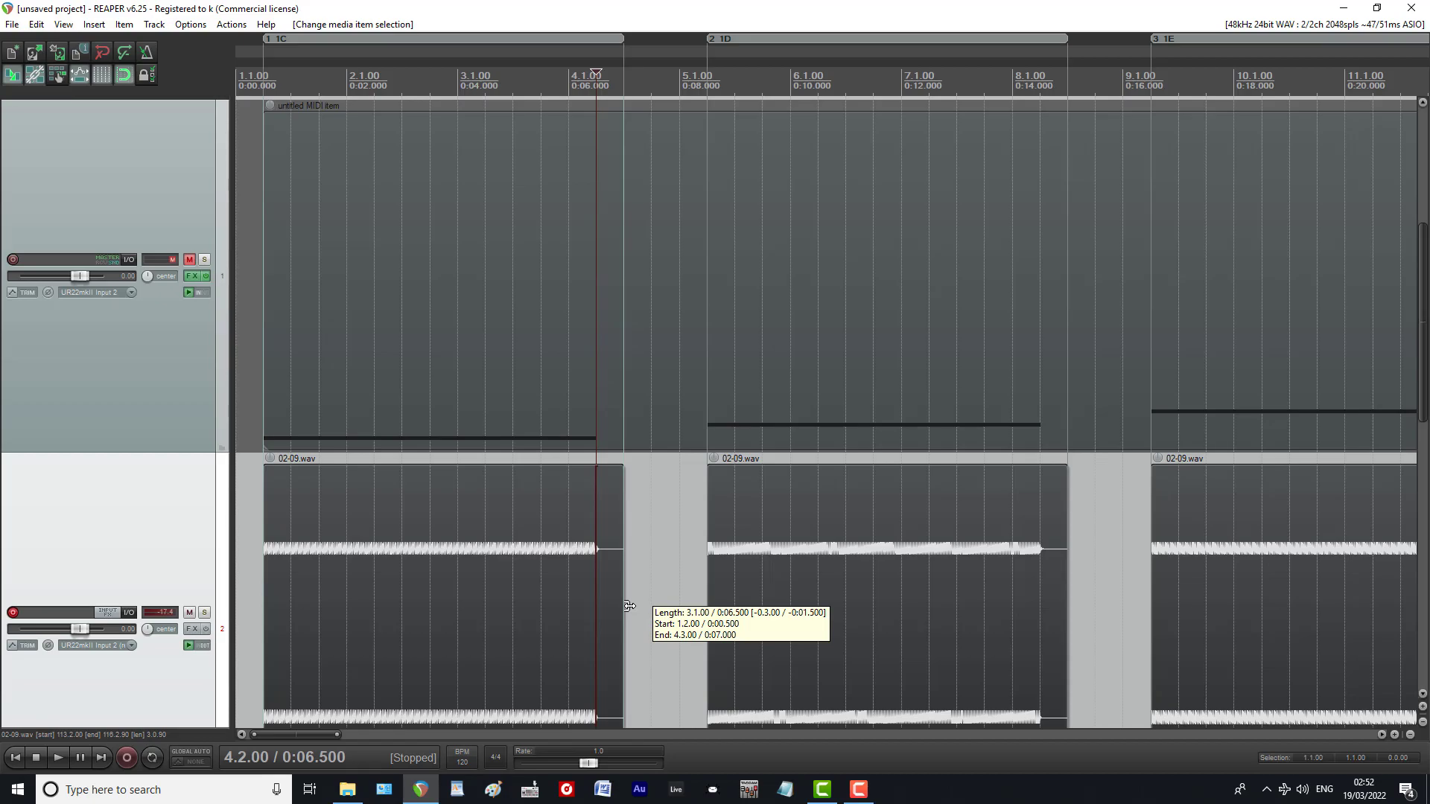
drag(628, 606, 628, 606)
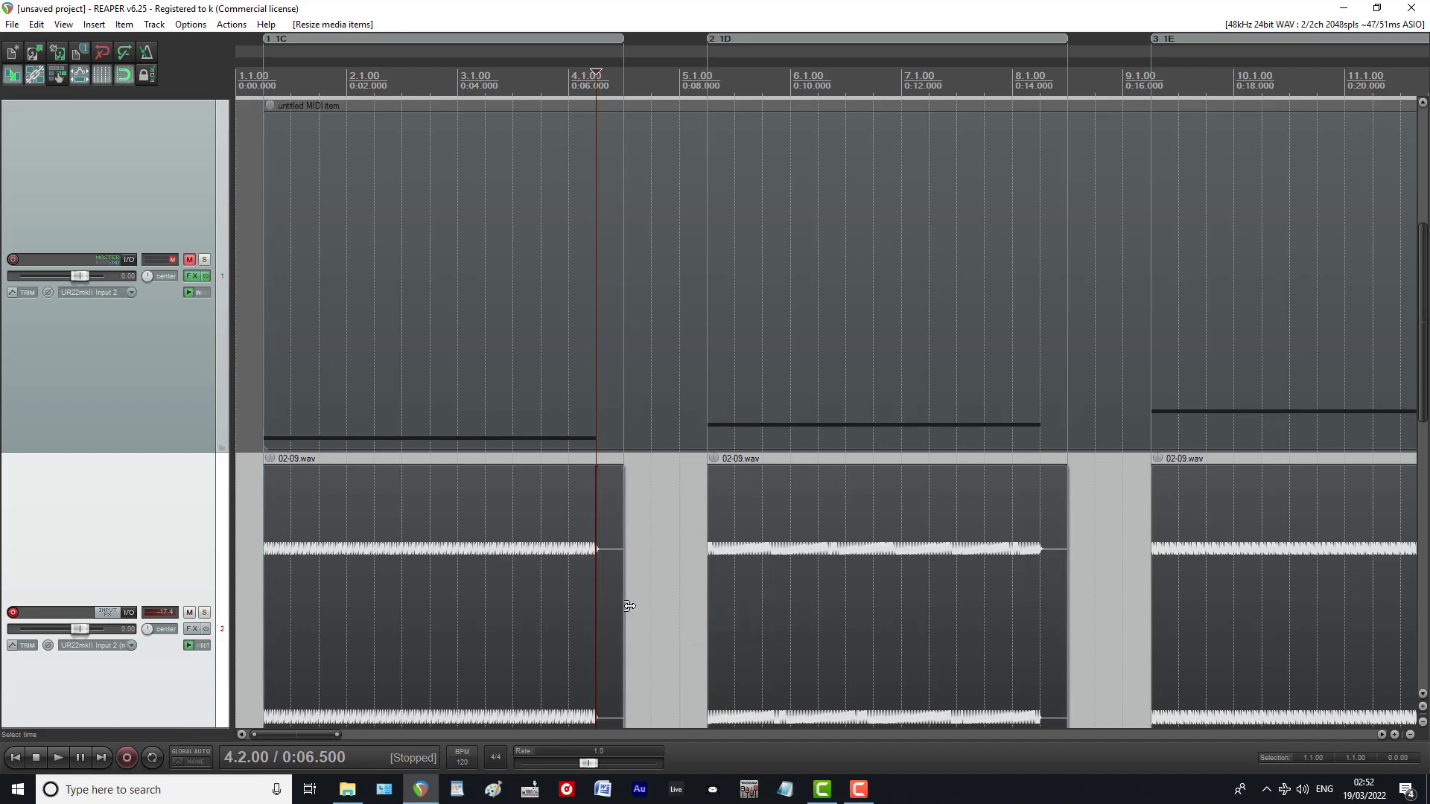
click(13, 759)
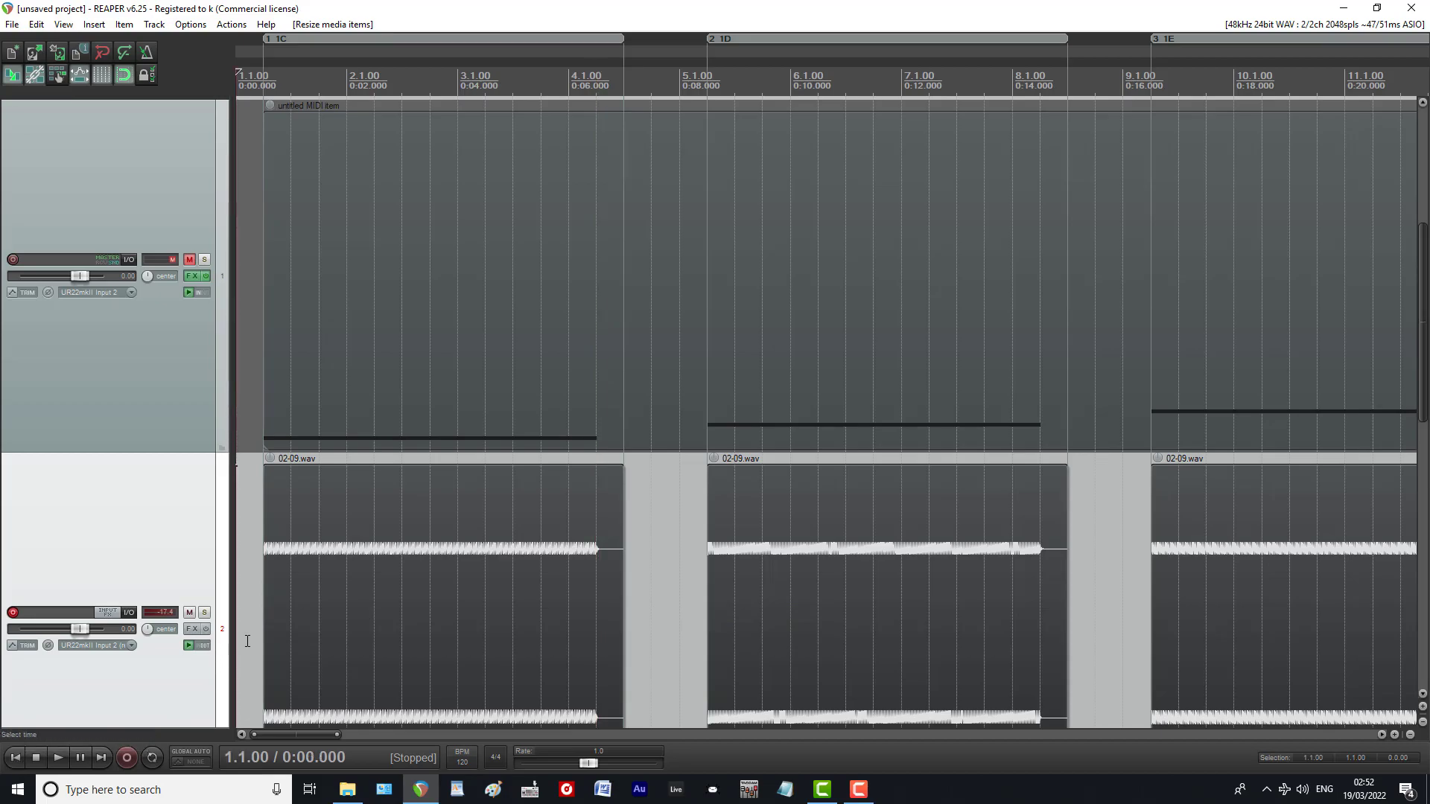
Step: Deselect the audio items and play back the 1C sample from the project start
click(246, 642)
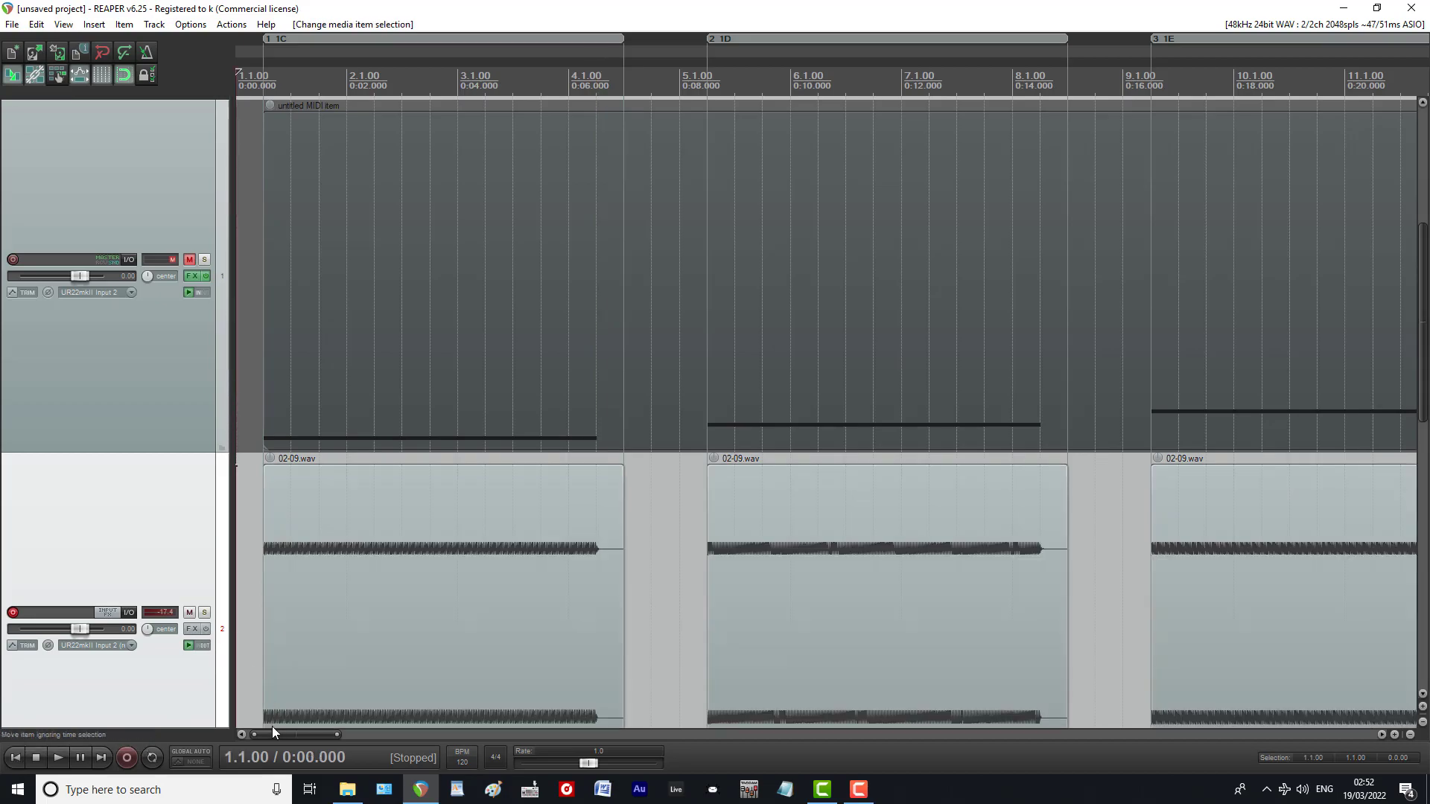
click(56, 758)
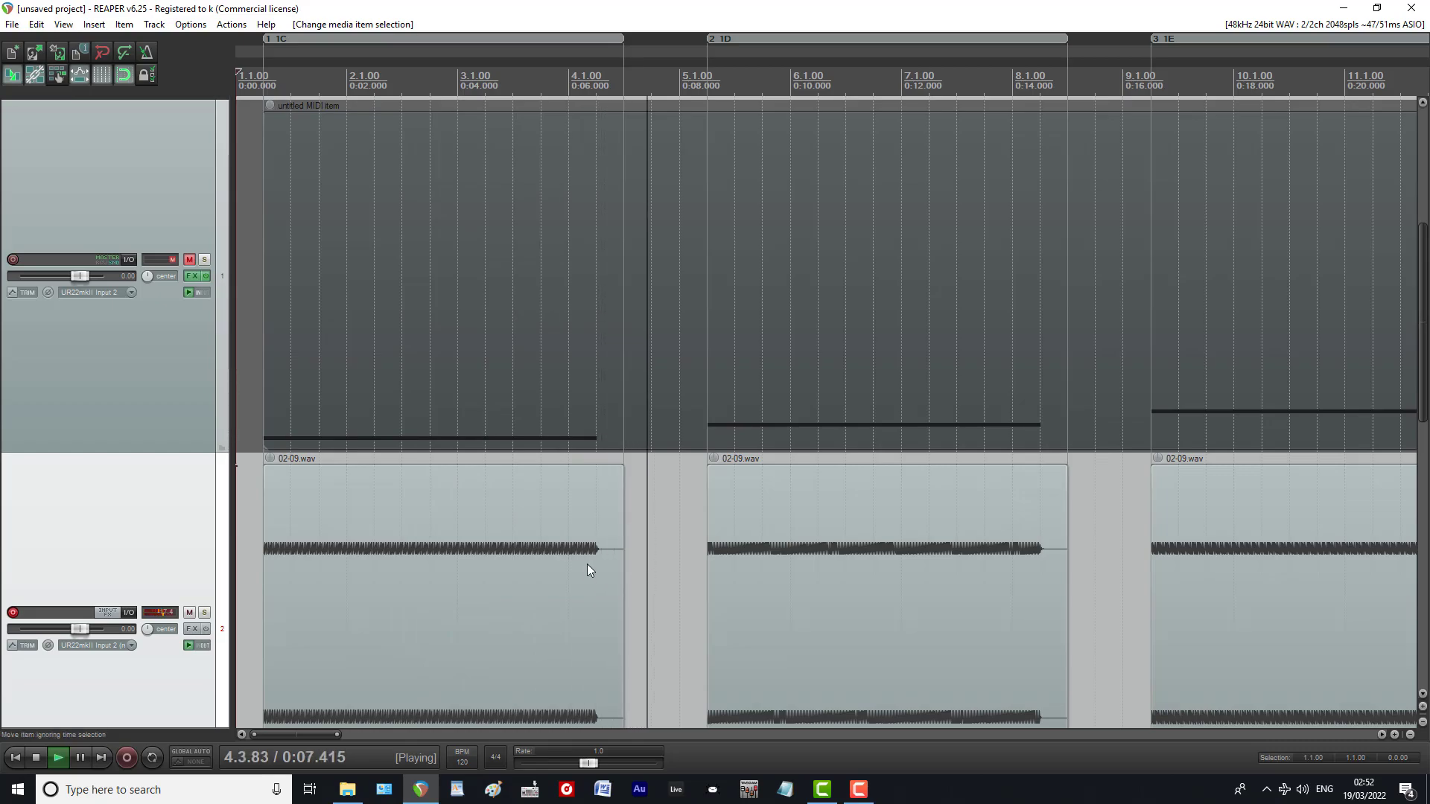
click(31, 756)
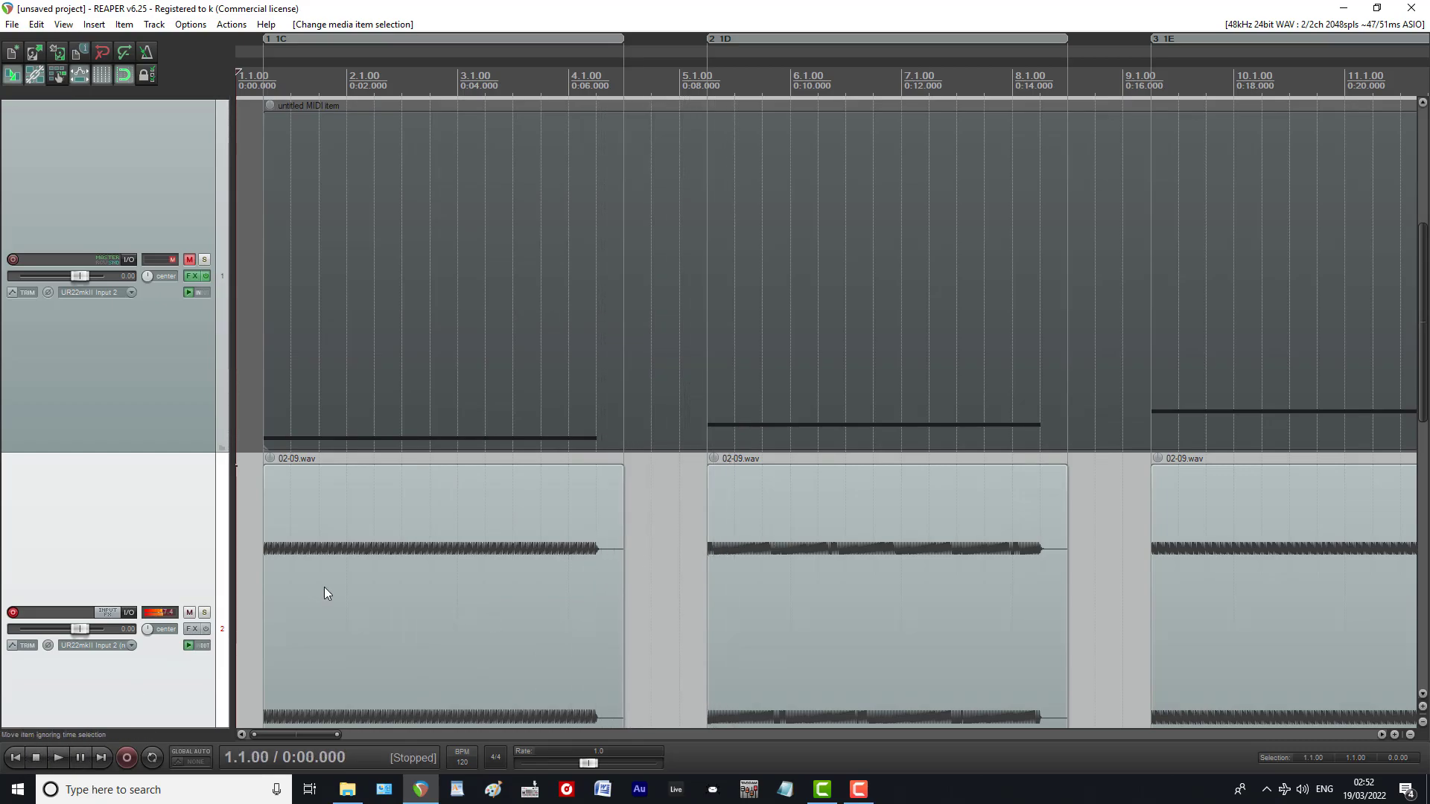
Step: Select all split audio items on track 2, from 1C to 5C, and normalize them
scroll(355, 583, down, 8)
scroll(354, 584, up, 1)
click(252, 610)
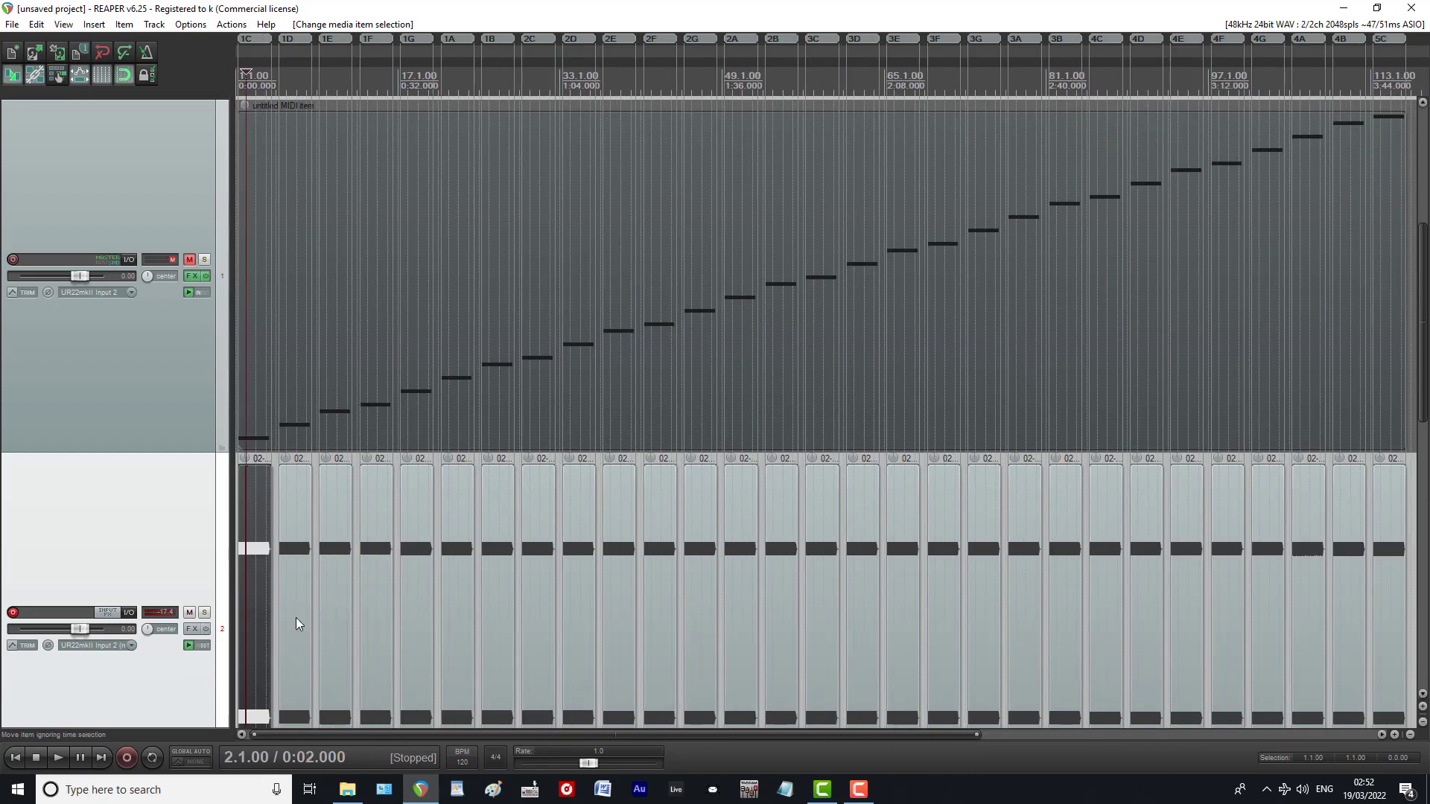
shift+click(1392, 614)
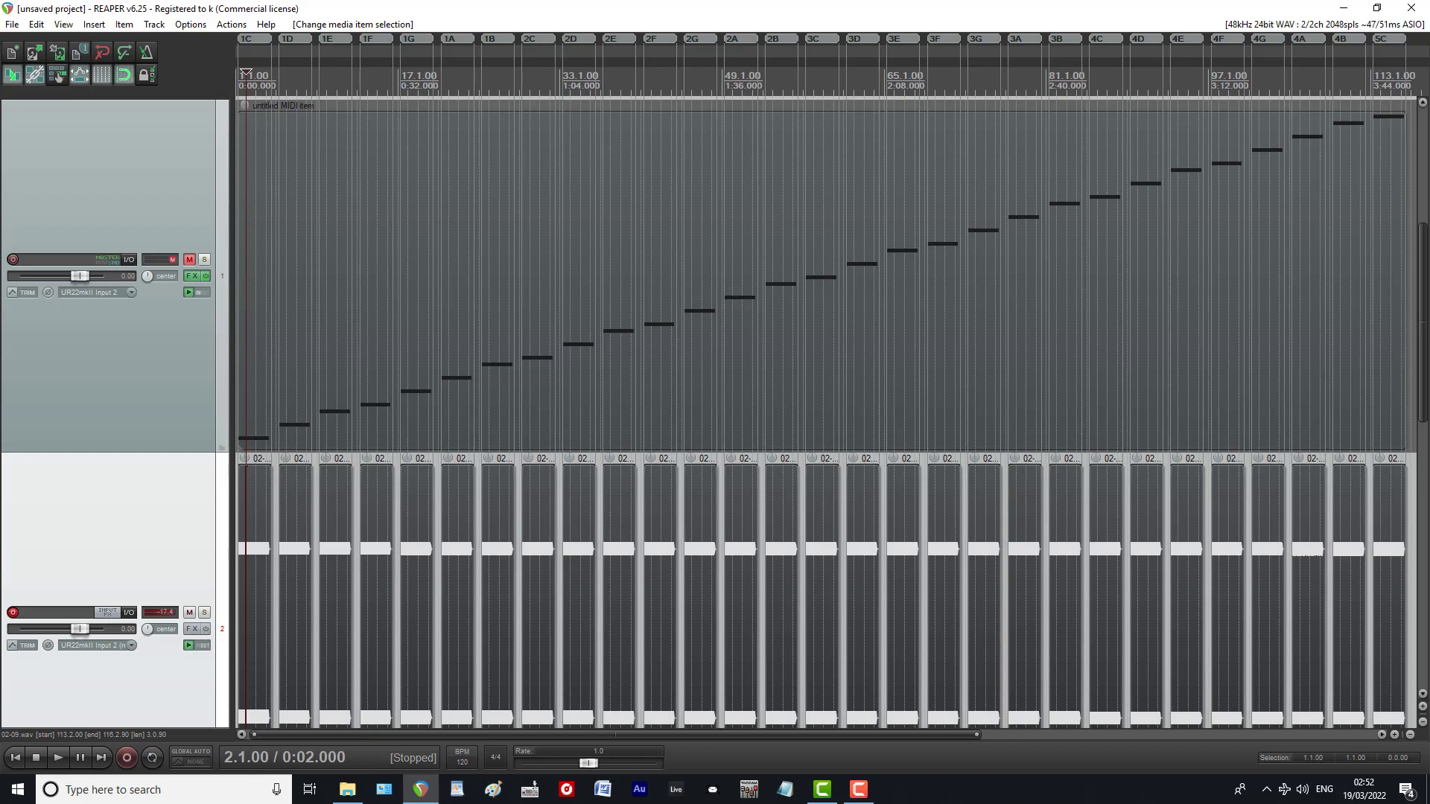
key(ctrl+shift+n)
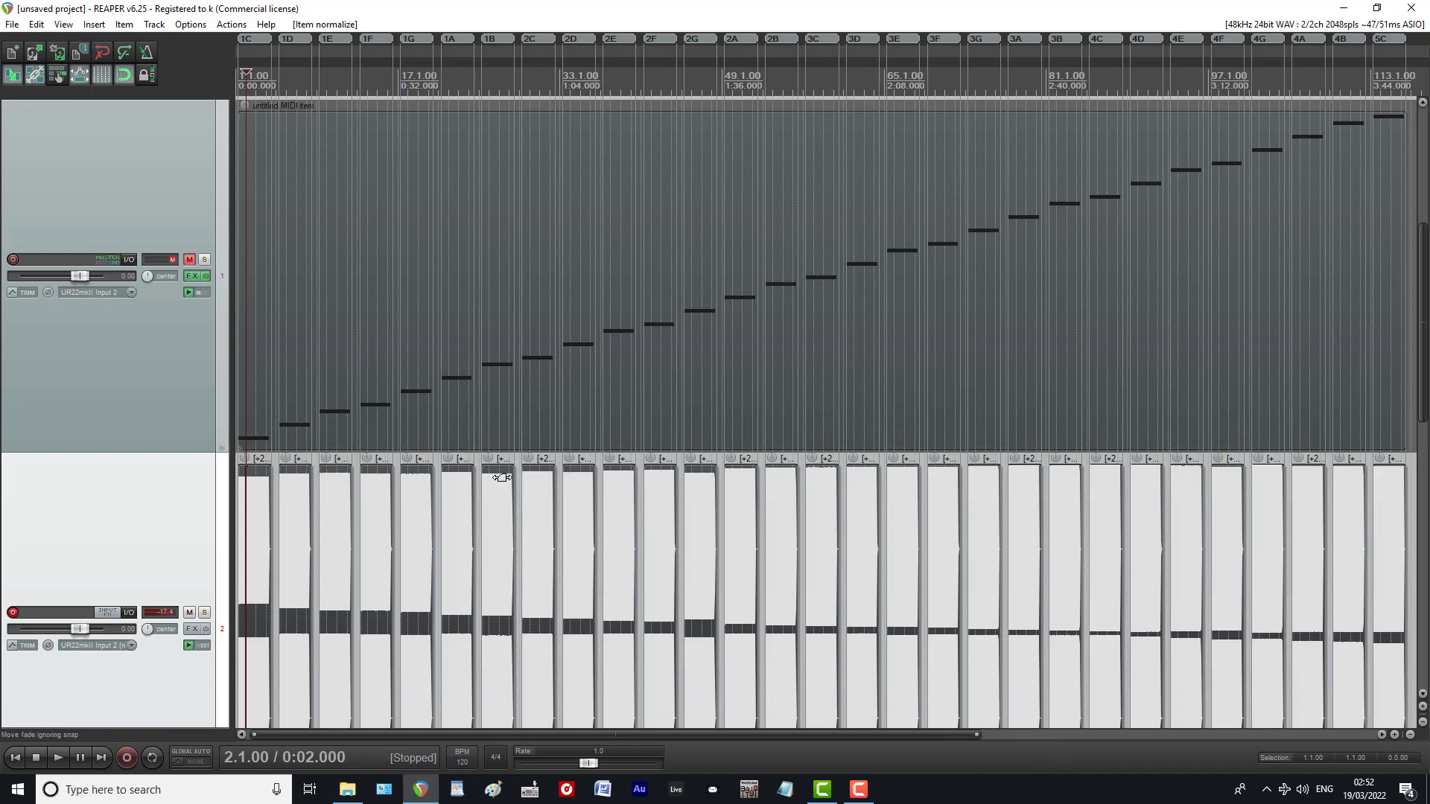
Step: Lower the item volume of all selected audio items together by 6.00 dB
scroll(180, 486, down, 1)
scroll(184, 482, up, 1)
scroll(185, 486, down, 1)
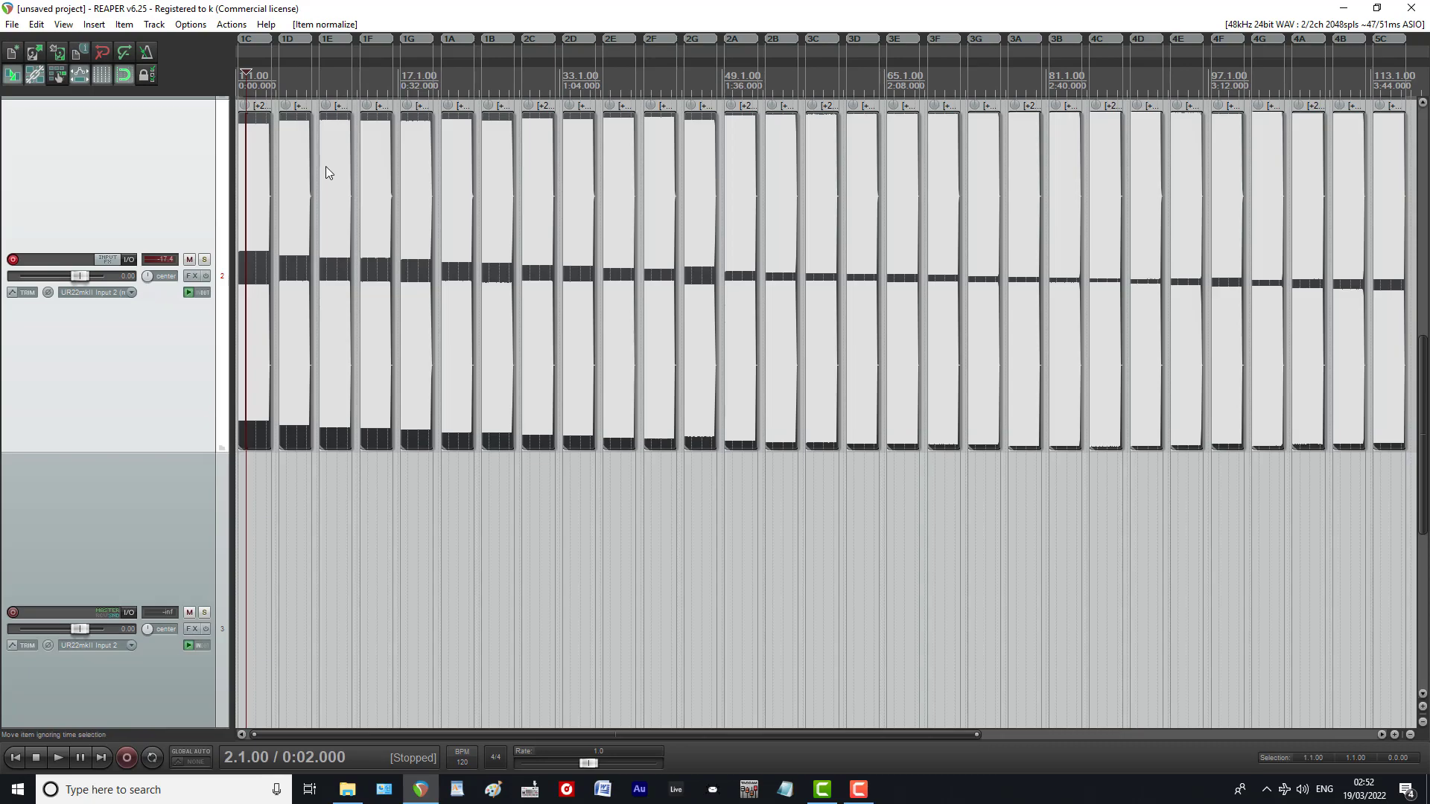
scroll(325, 167, up, 4)
scroll(329, 161, up, 2)
scroll(333, 158, up, 2)
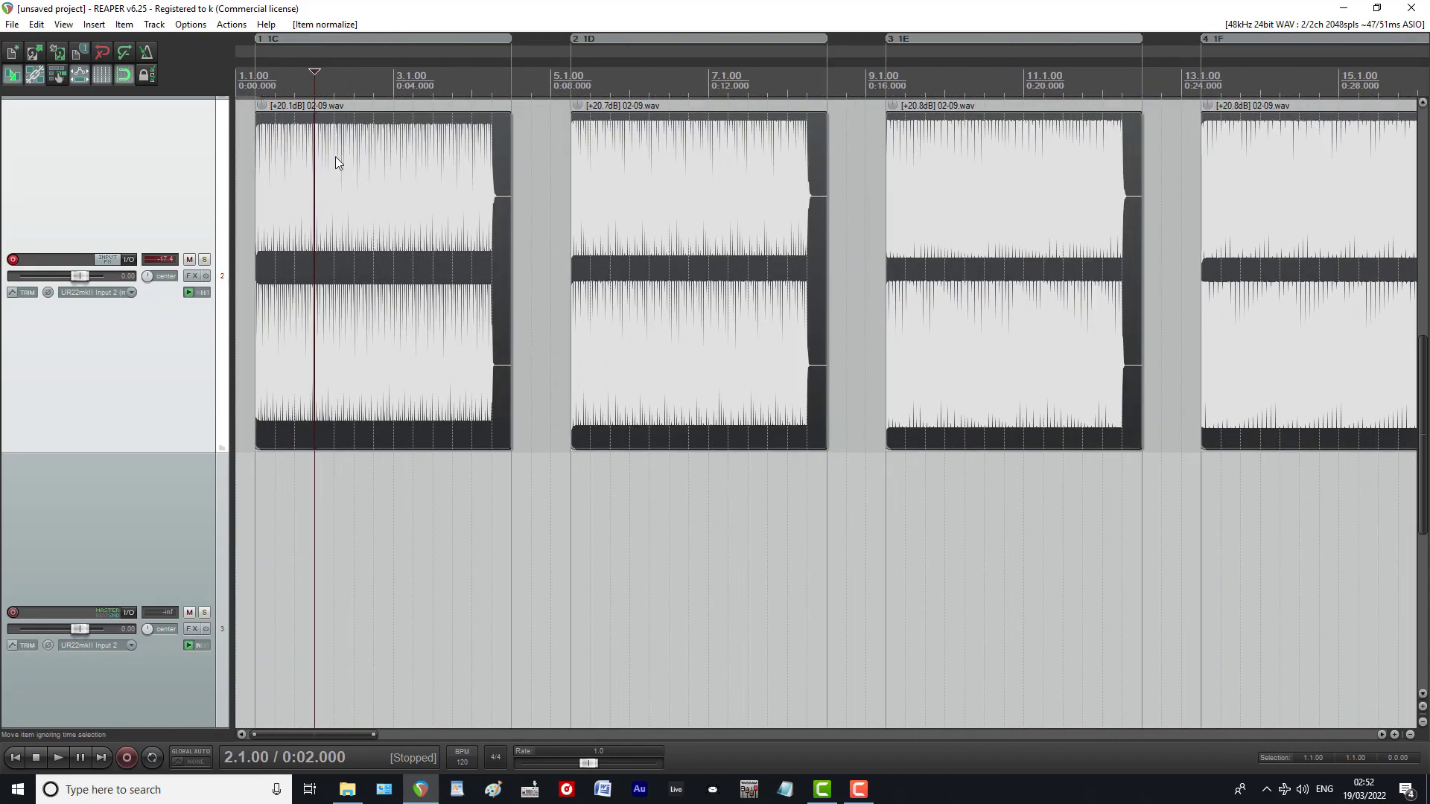
drag(256, 112, 253, 148)
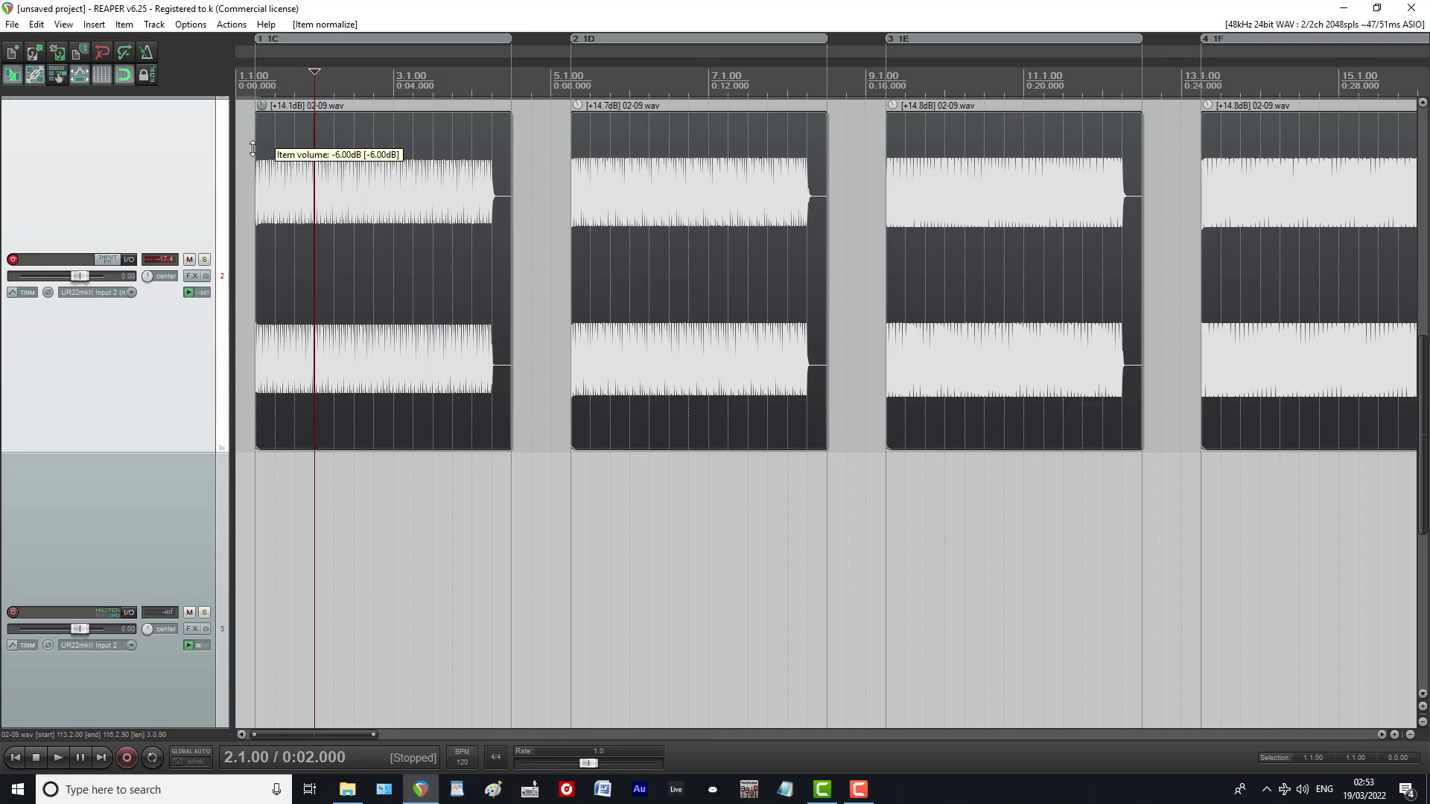
drag(253, 149, 252, 149)
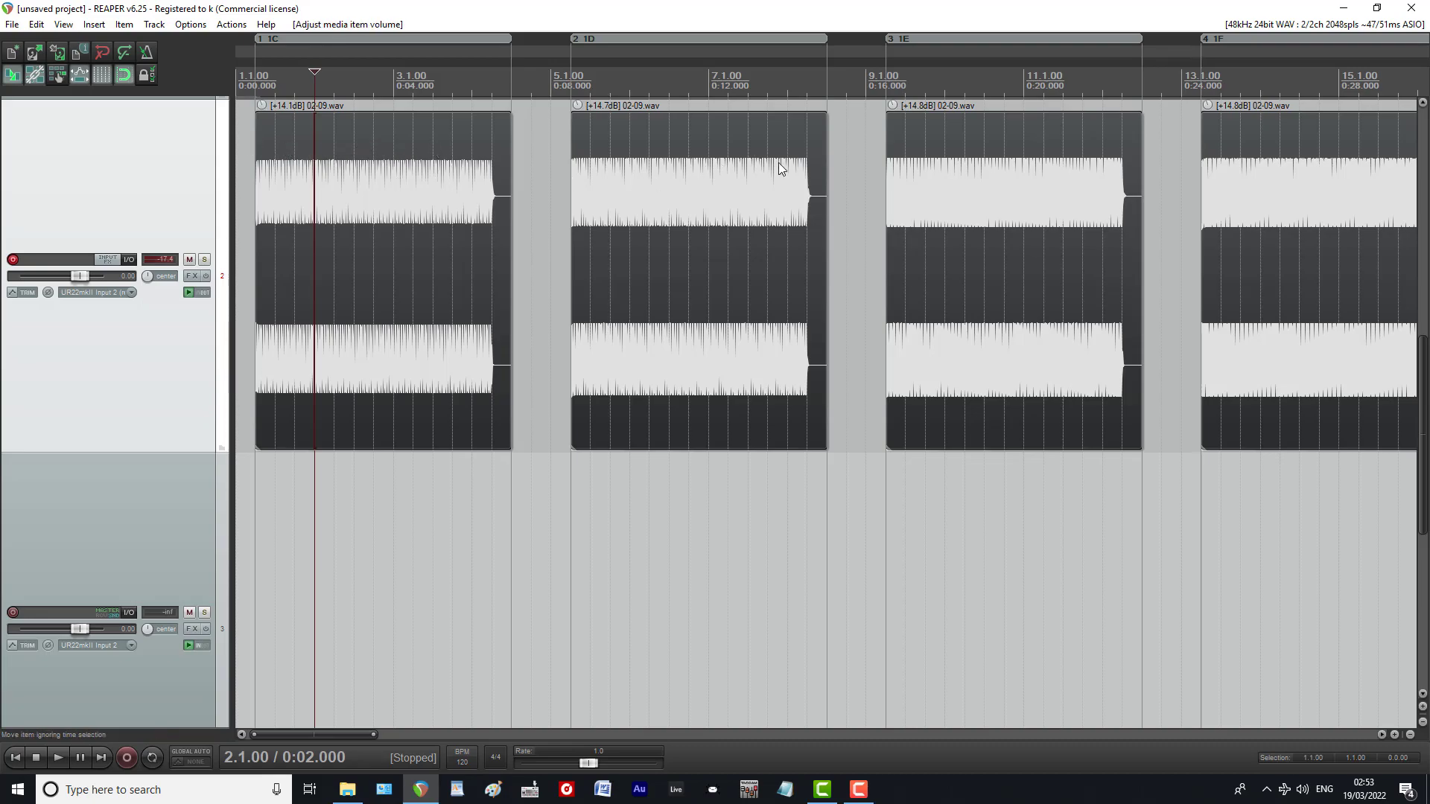
Step: Add a fade-out to all selected audio items together, starting just before each note ends and running to the region end
scroll(853, 185, down, 10)
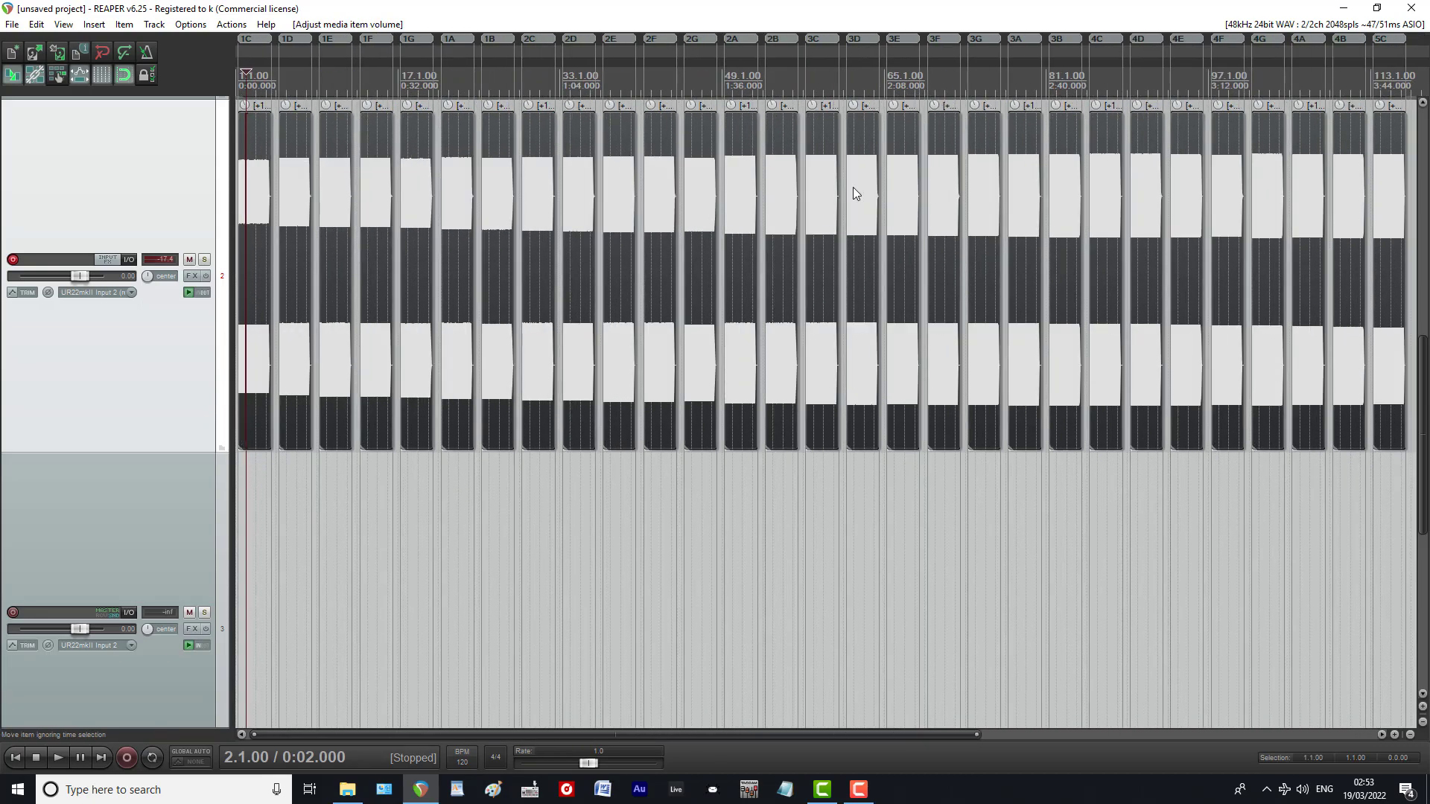
scroll(854, 192, up, 1)
scroll(854, 192, down, 1)
scroll(854, 192, up, 1)
scroll(854, 193, up, 8)
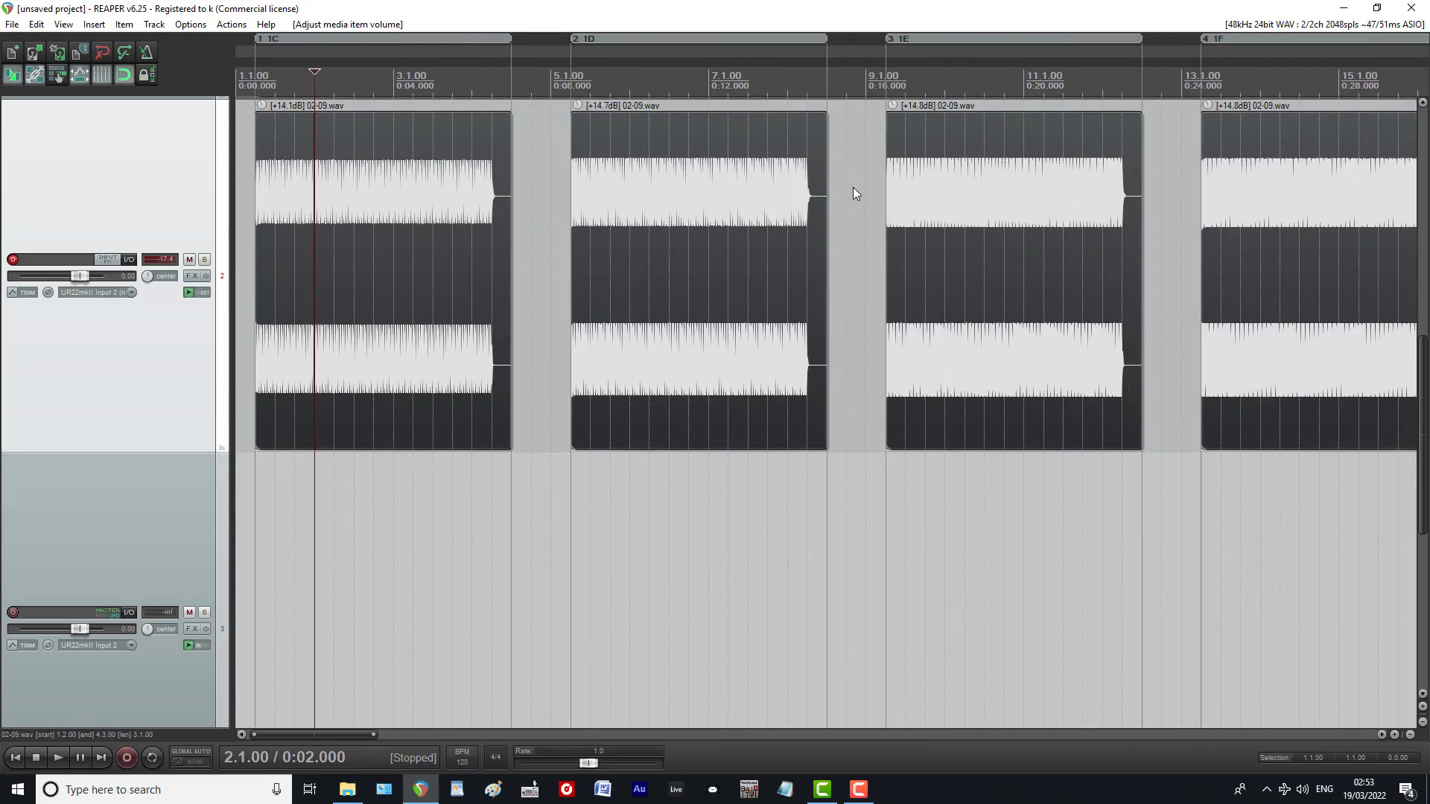
scroll(854, 192, down, 4)
scroll(652, 210, up, 6)
scroll(652, 210, down, 1)
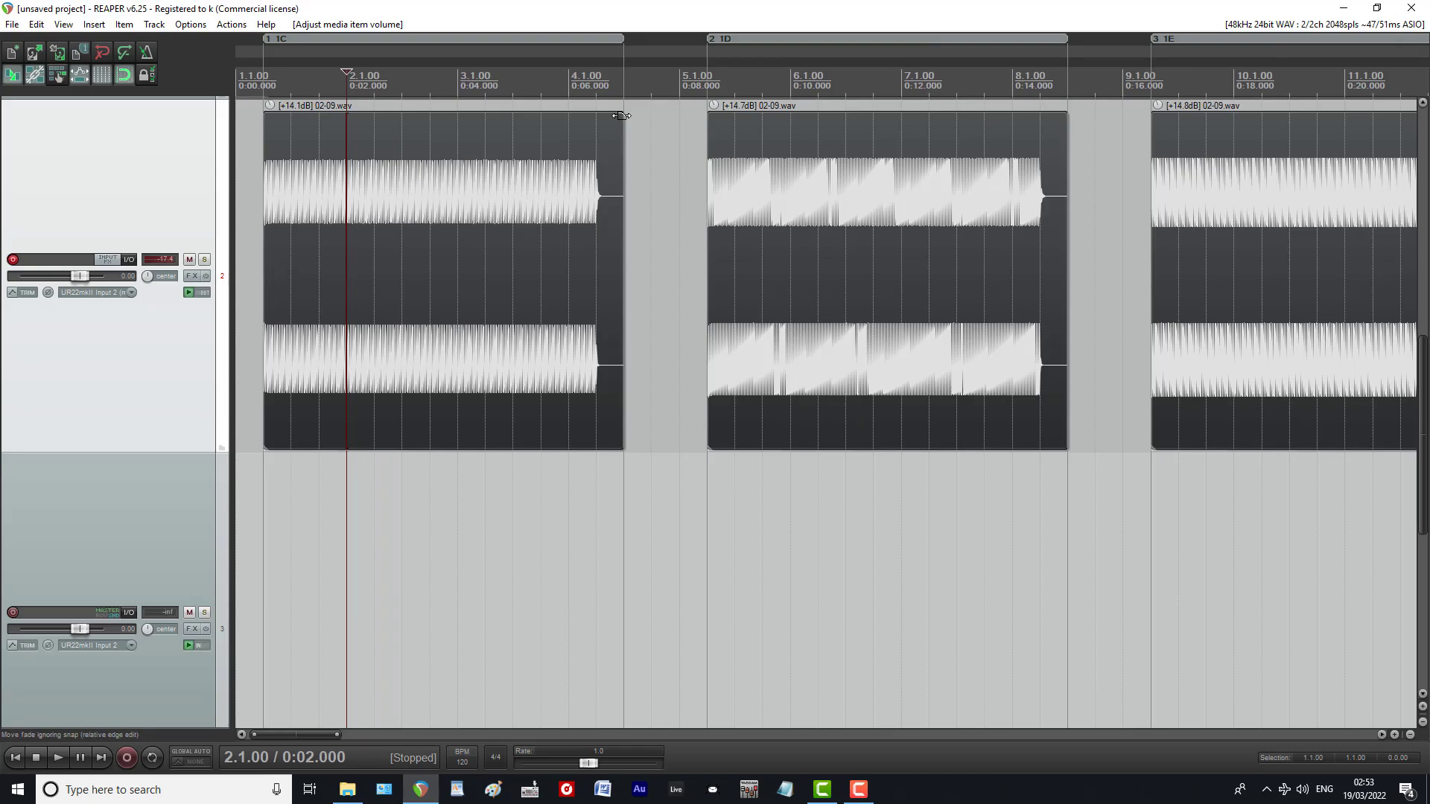
drag(621, 115, 584, 233)
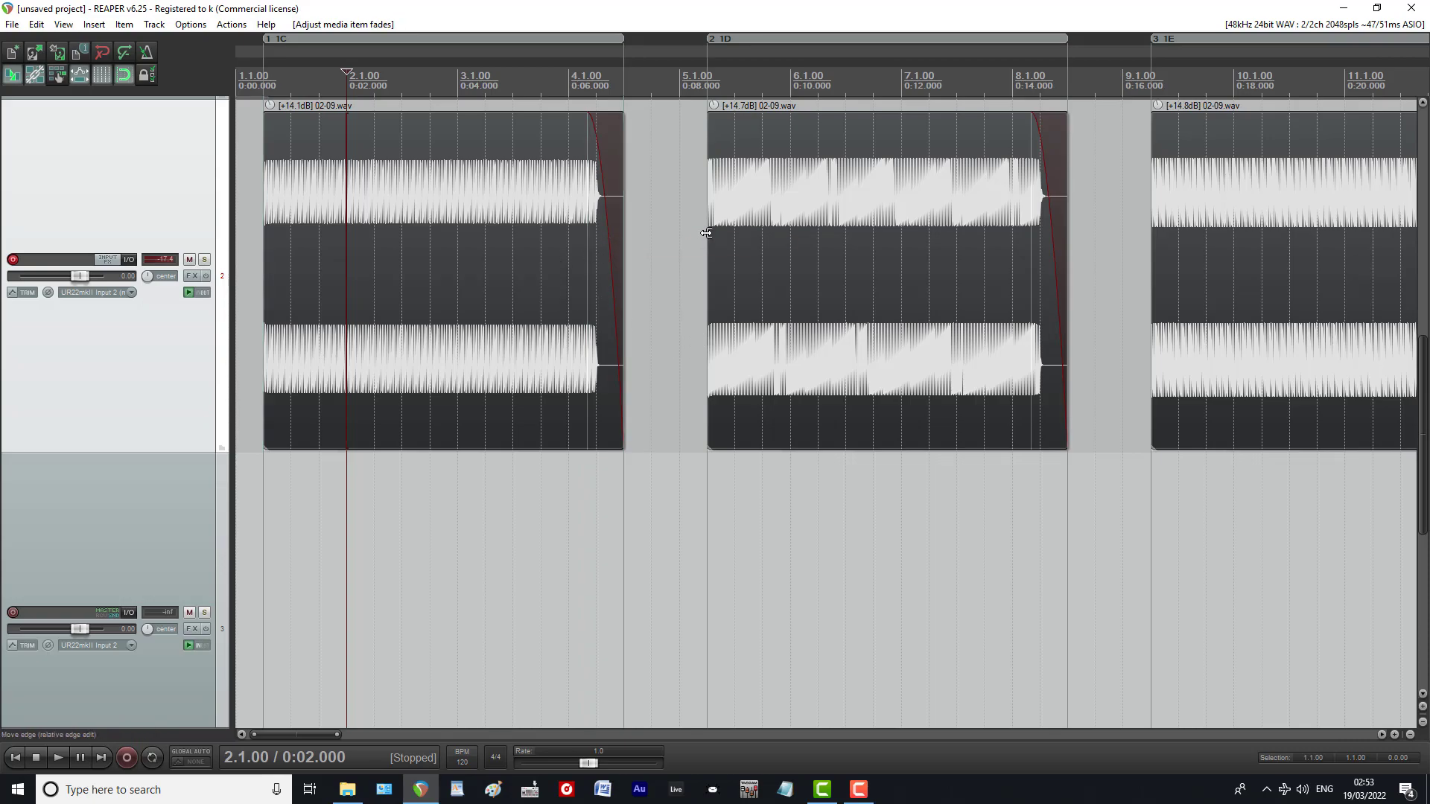
Step: Deselect the audio items and examine the fade-outs and regions from the first sample to the last
scroll(1038, 183, down, 3)
scroll(1036, 180, down, 5)
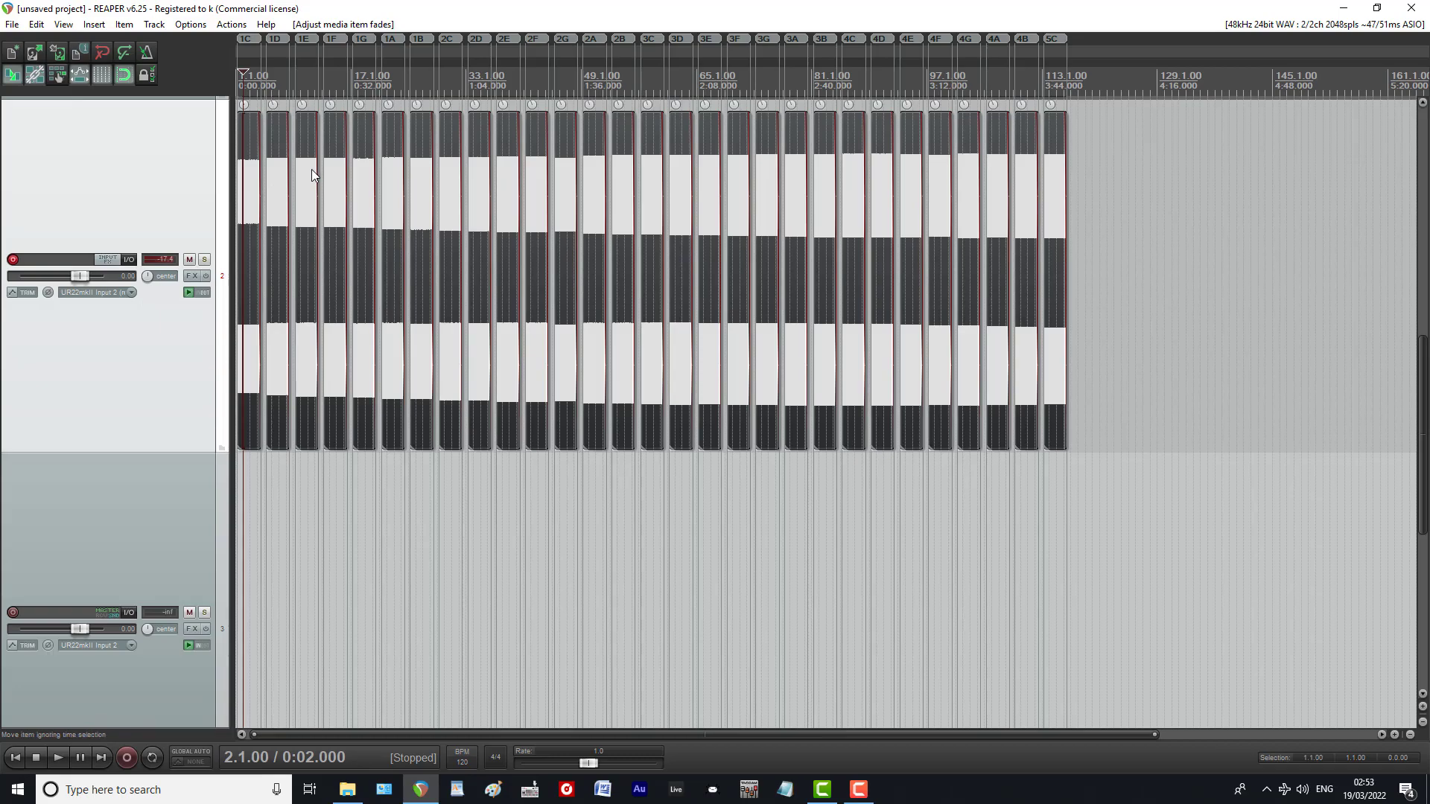
click(1085, 226)
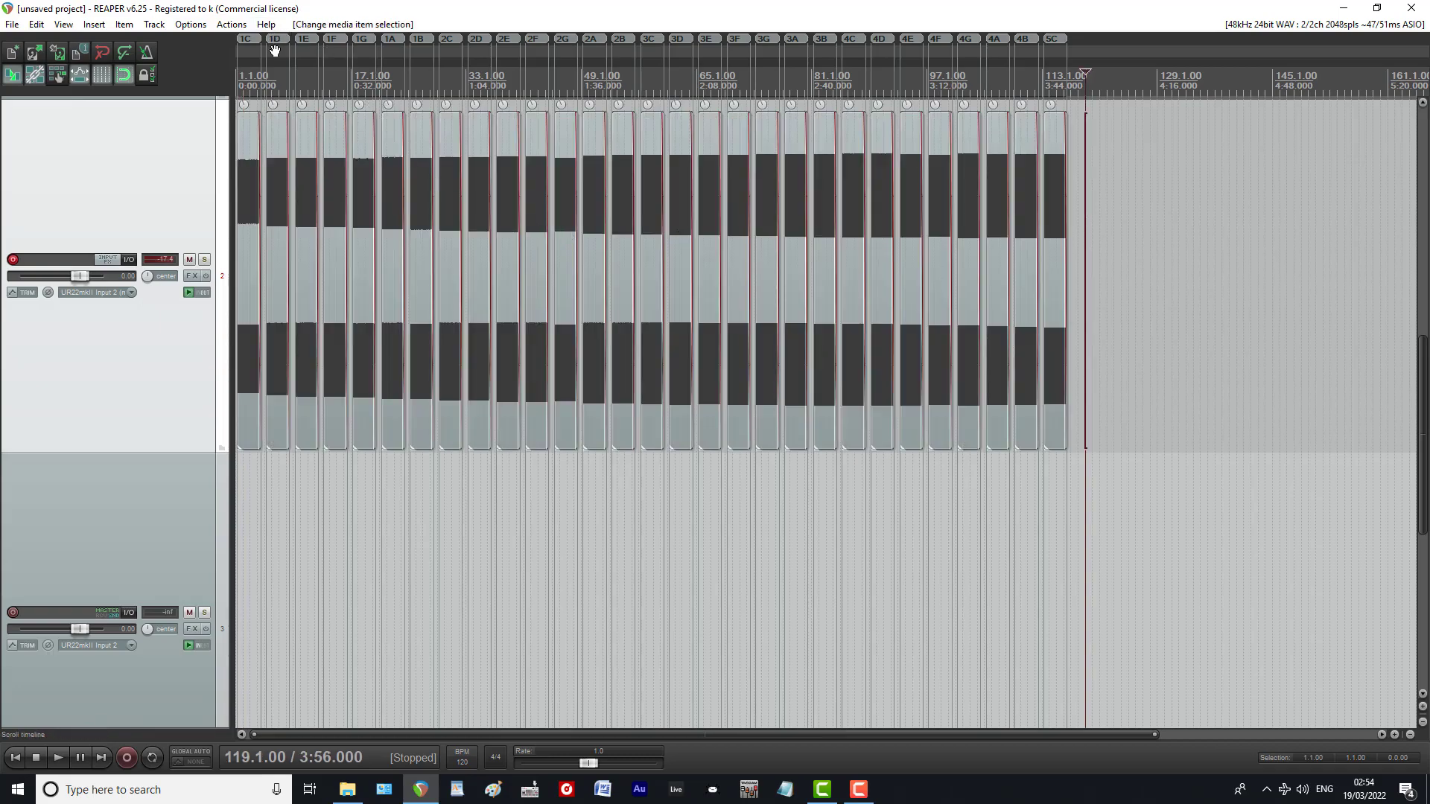
scroll(315, 128, up, 5)
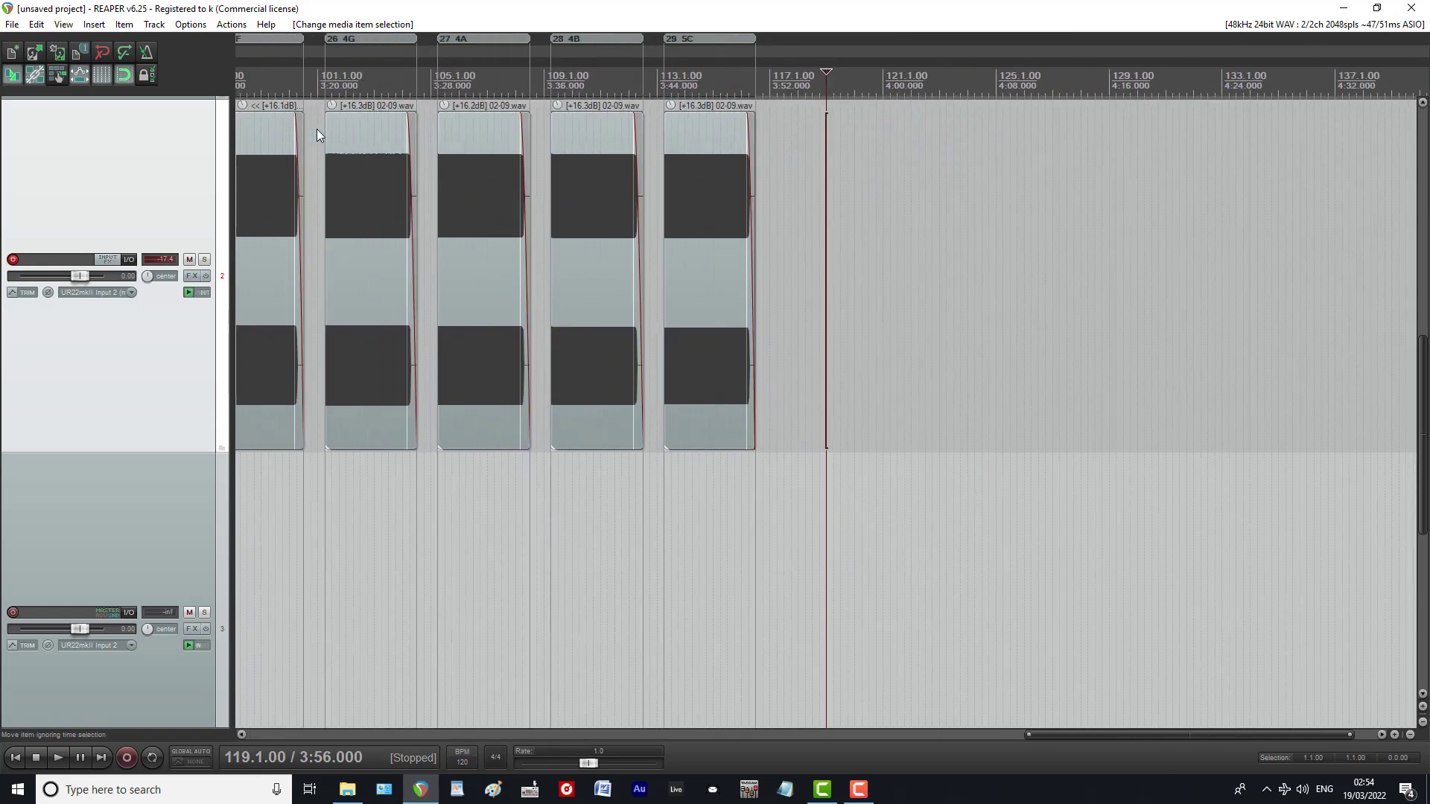
scroll(316, 128, up, 2)
click(19, 758)
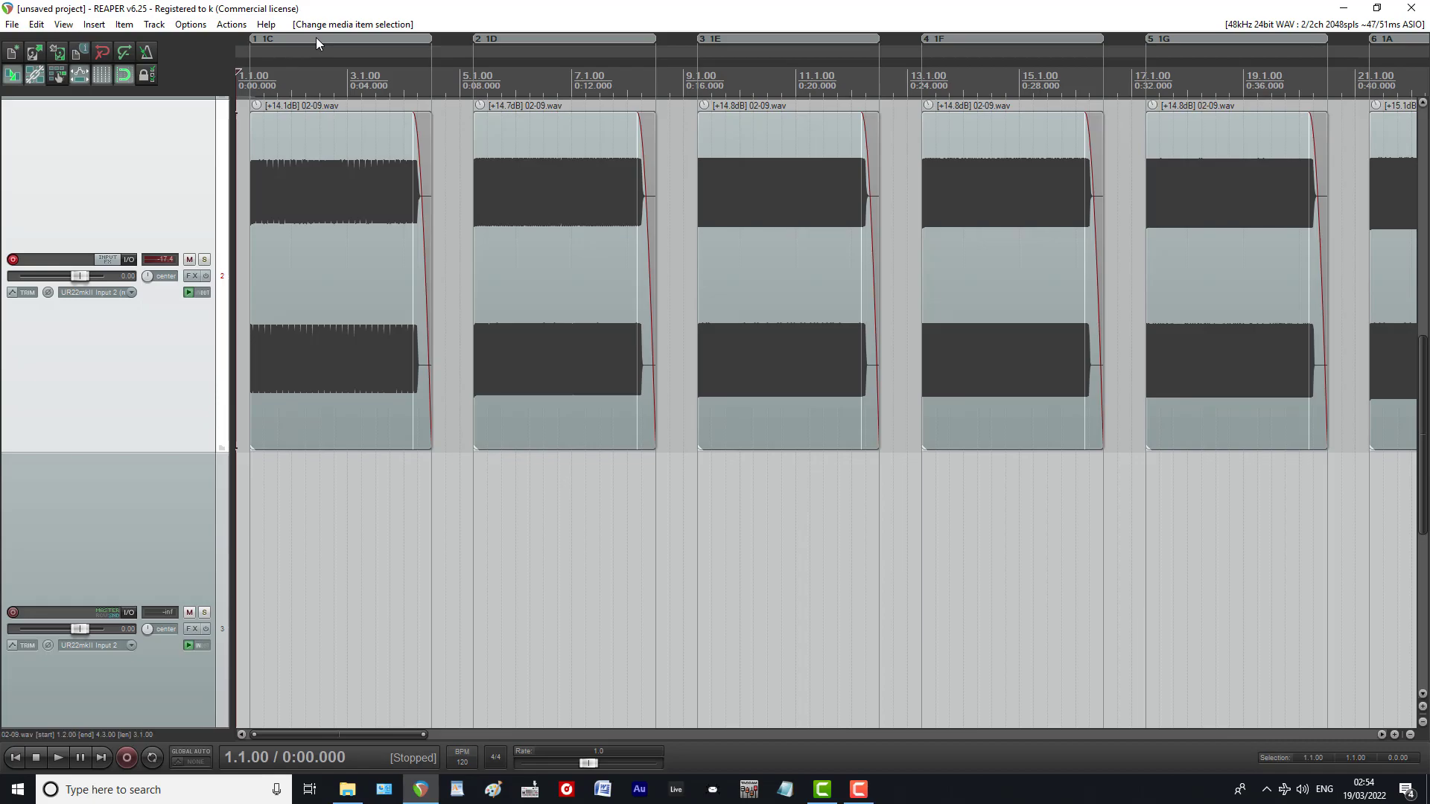
scroll(698, 224, down, 4)
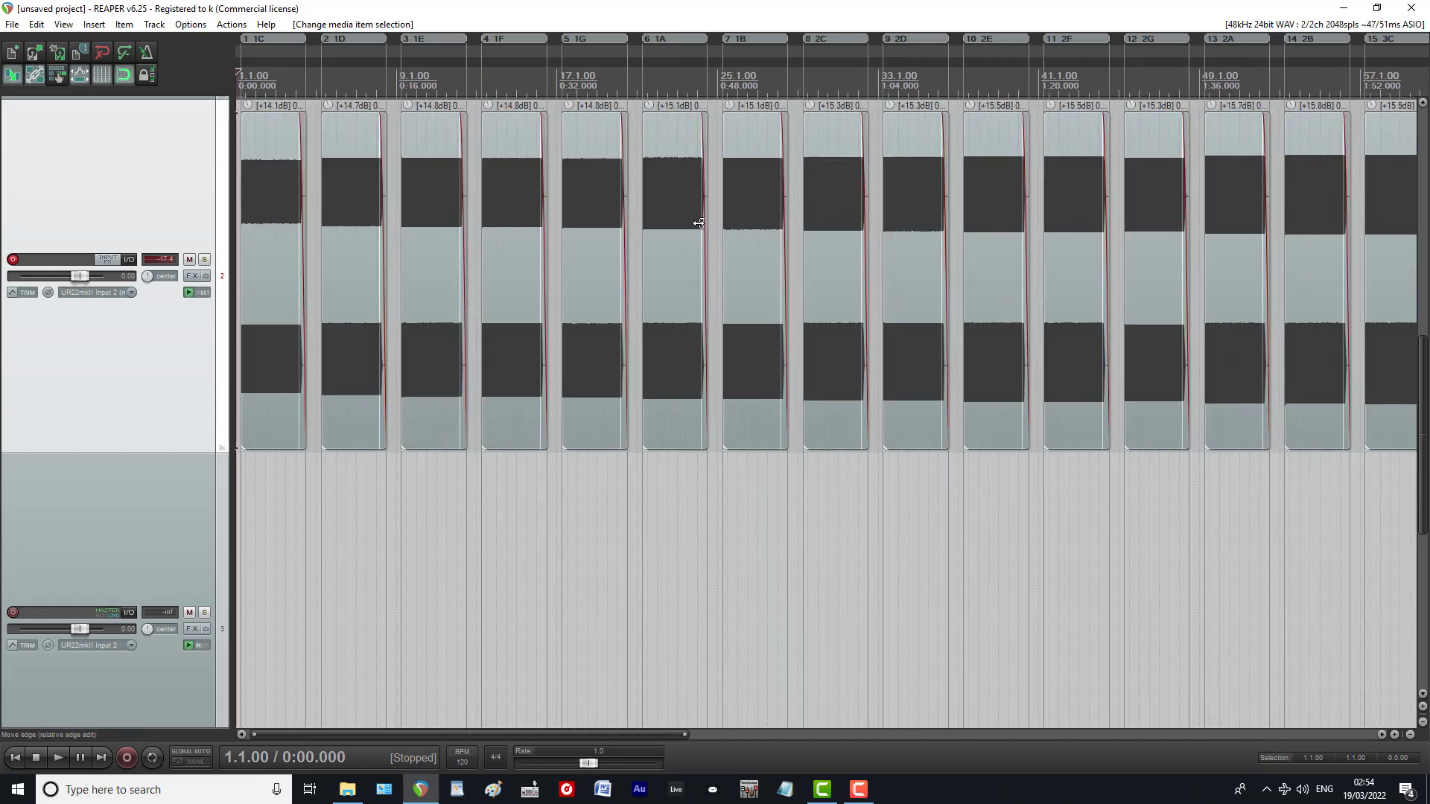
scroll(699, 223, down, 4)
scroll(699, 224, up, 3)
scroll(699, 223, down, 2)
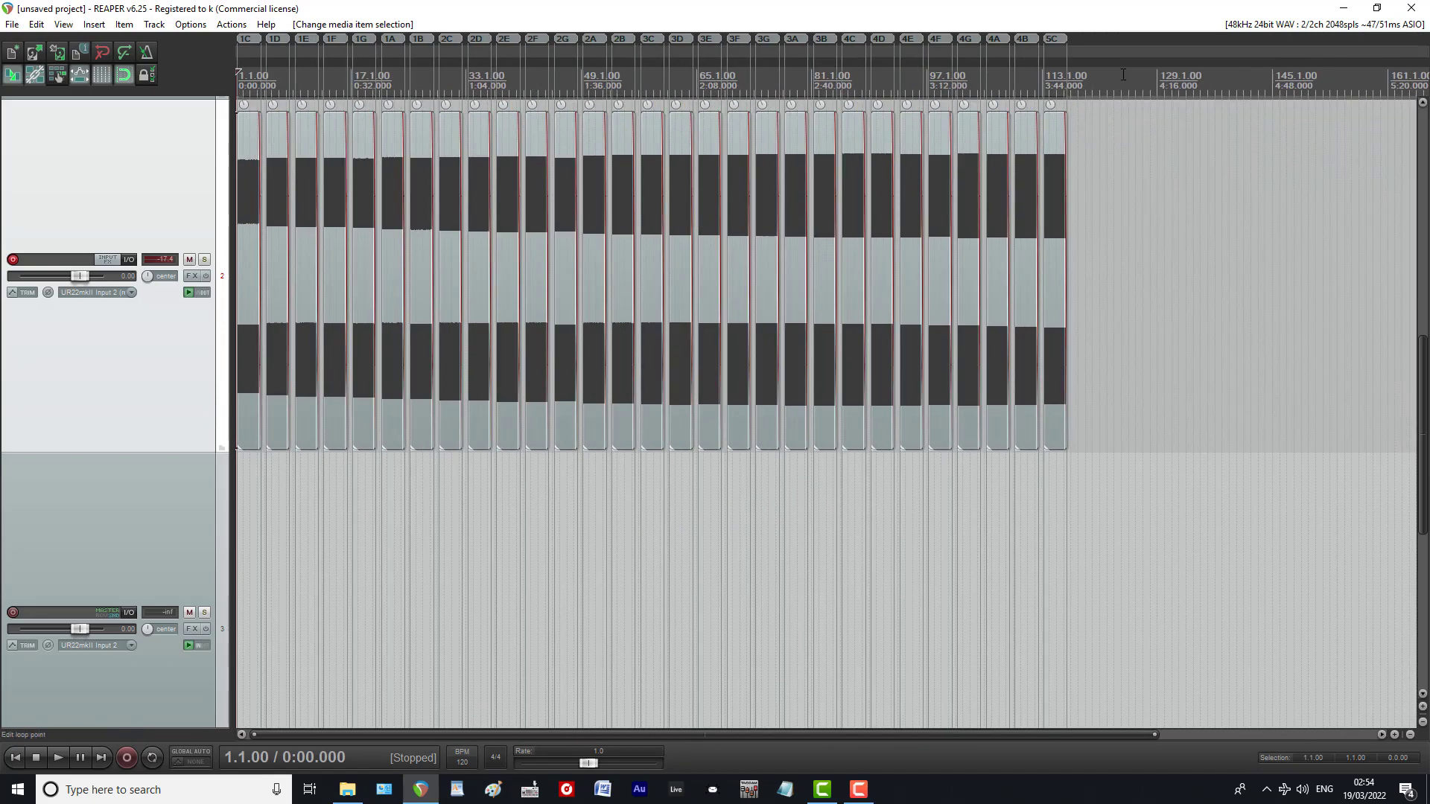
Step: Remove the 5C region above the last audio item
click(1051, 72)
scroll(1058, 72, up, 6)
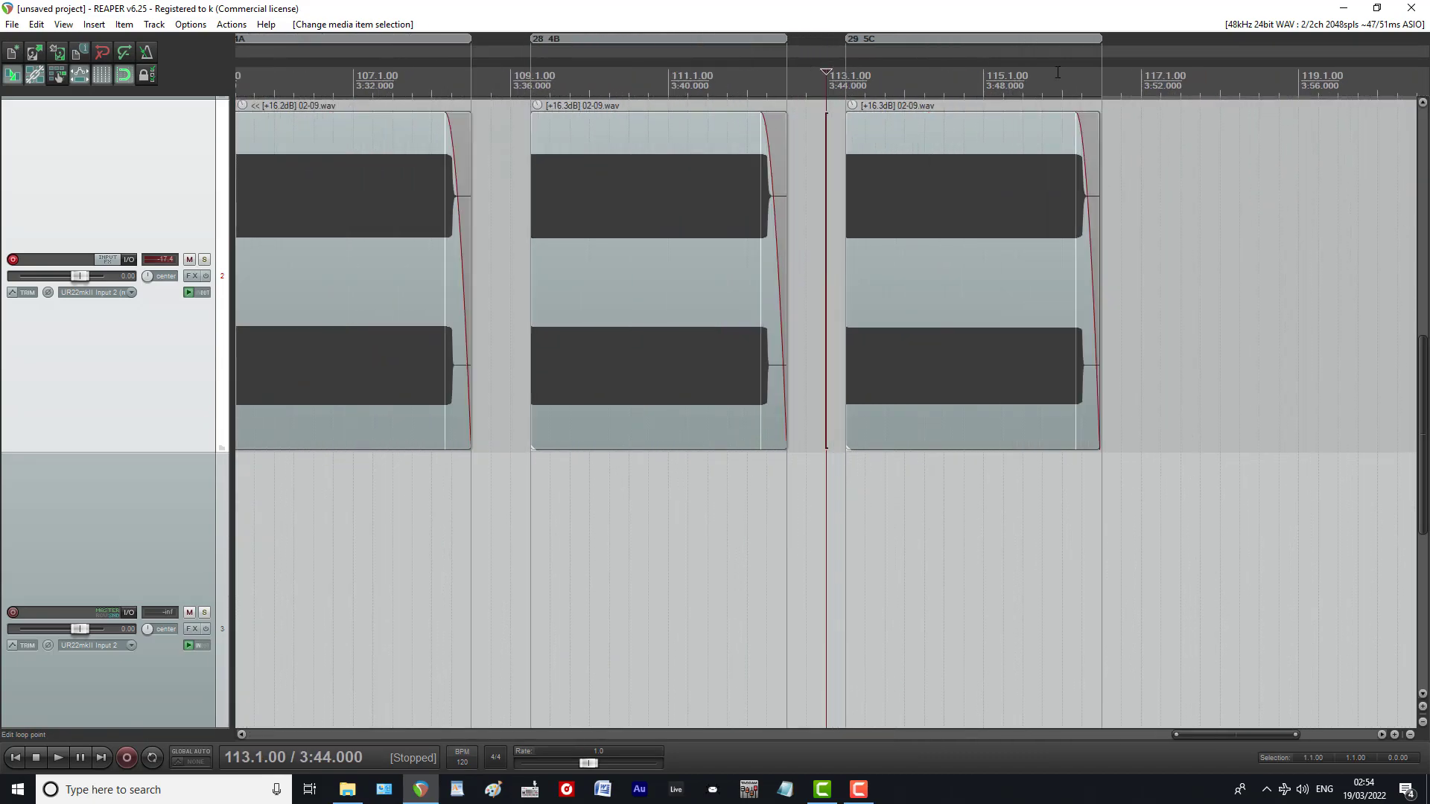
scroll(1057, 72, up, 4)
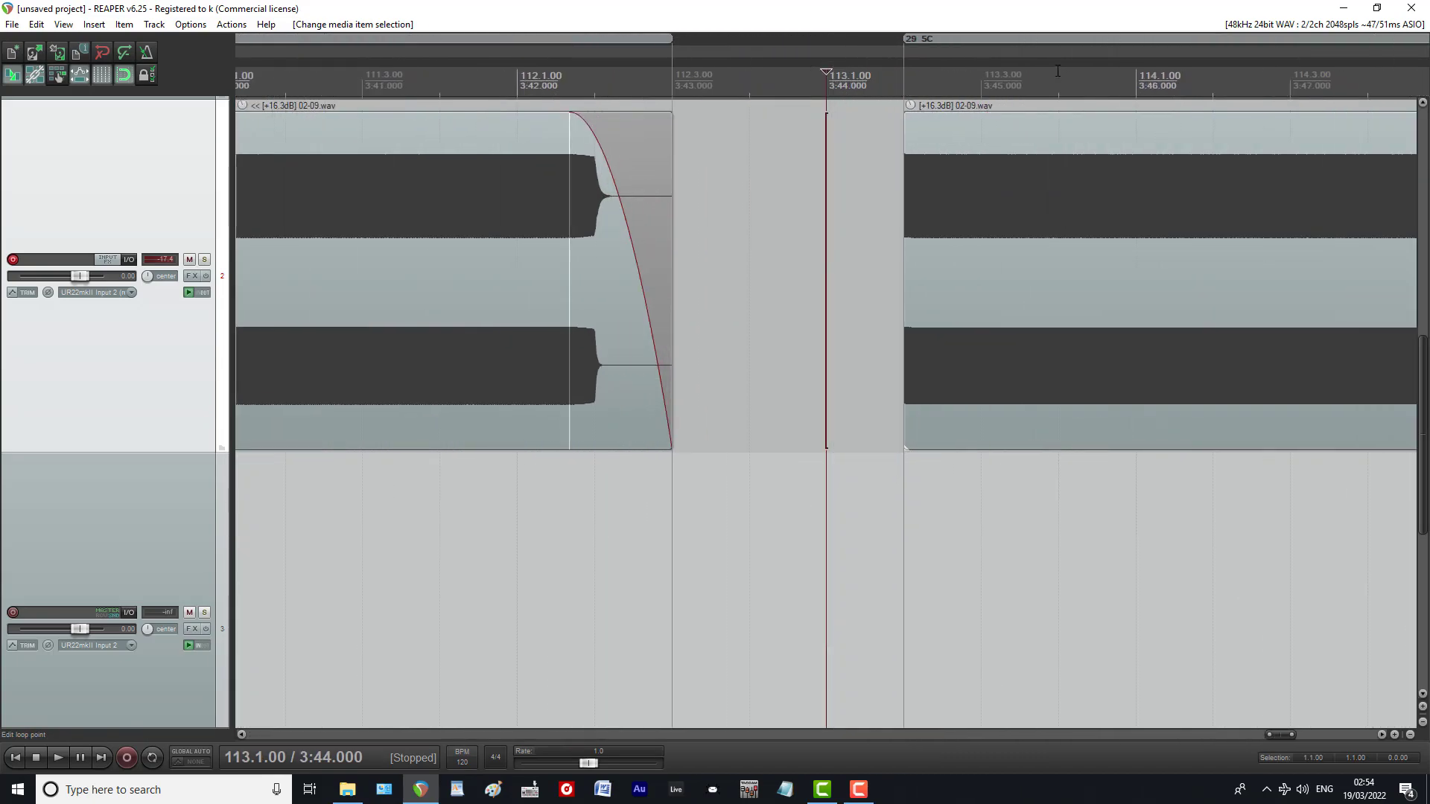
right_click(1029, 38)
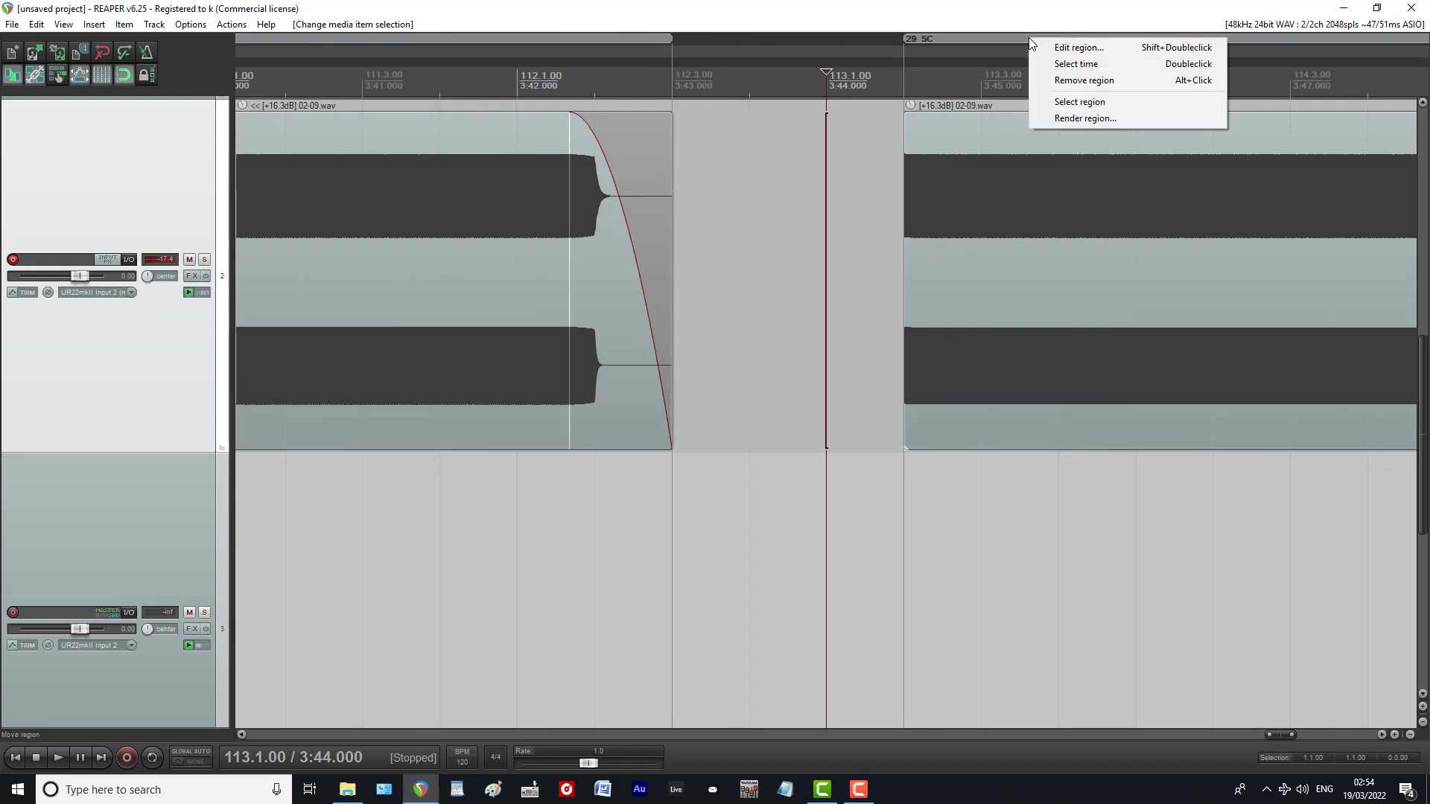
click(1055, 79)
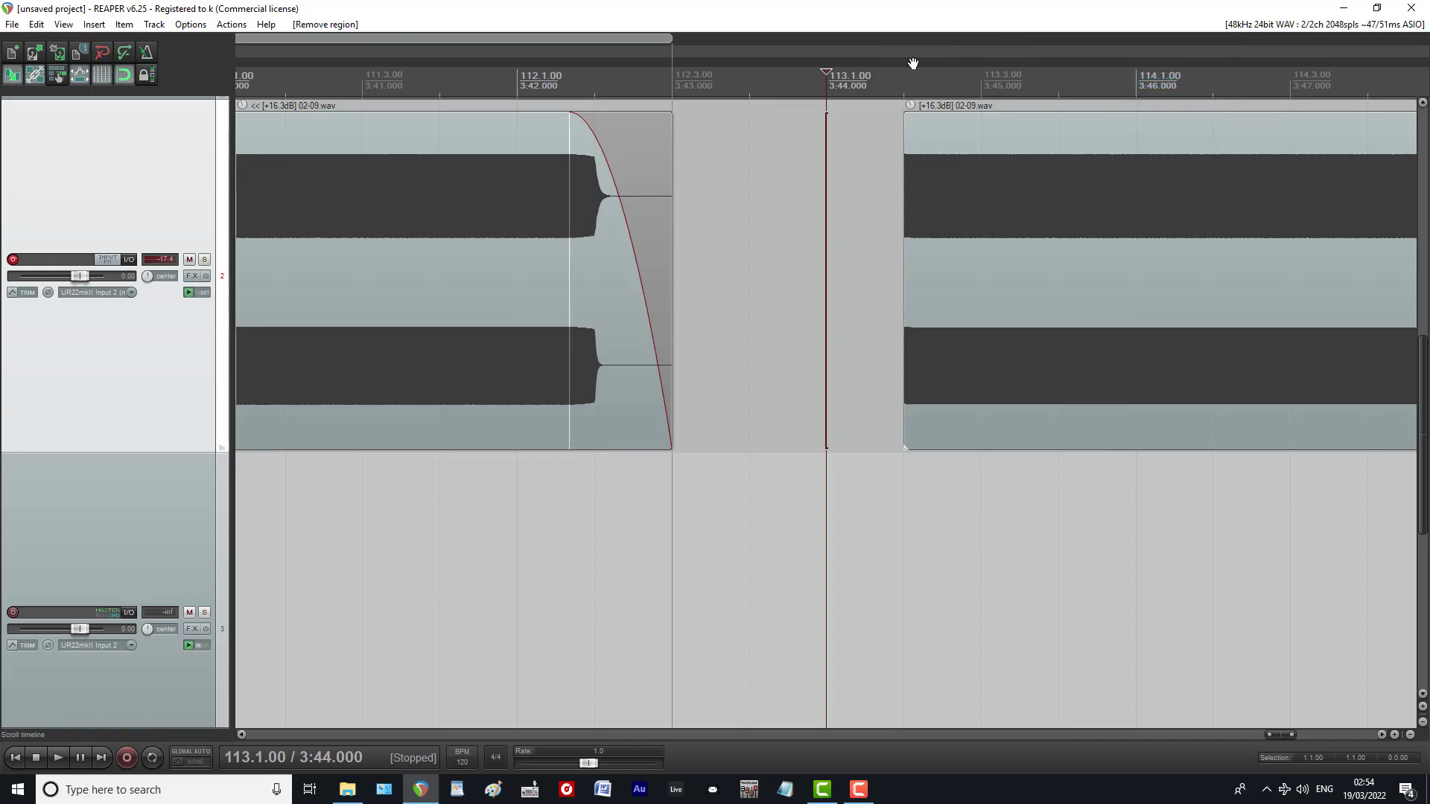
Step: Create a region over the last audio item from 113.2.00 to 116.3.00 and name it 5C
scroll(963, 107, down, 2)
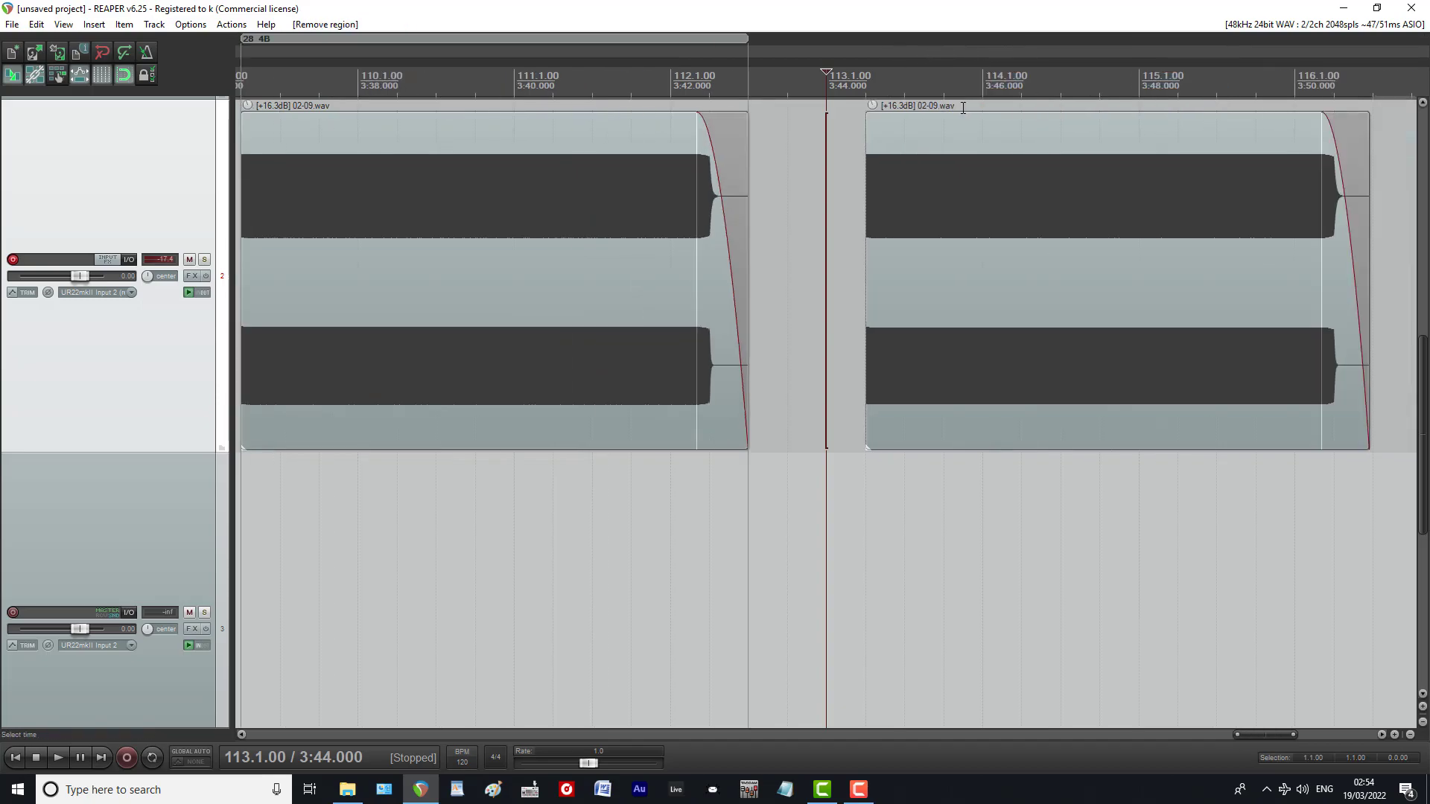
click(1020, 238)
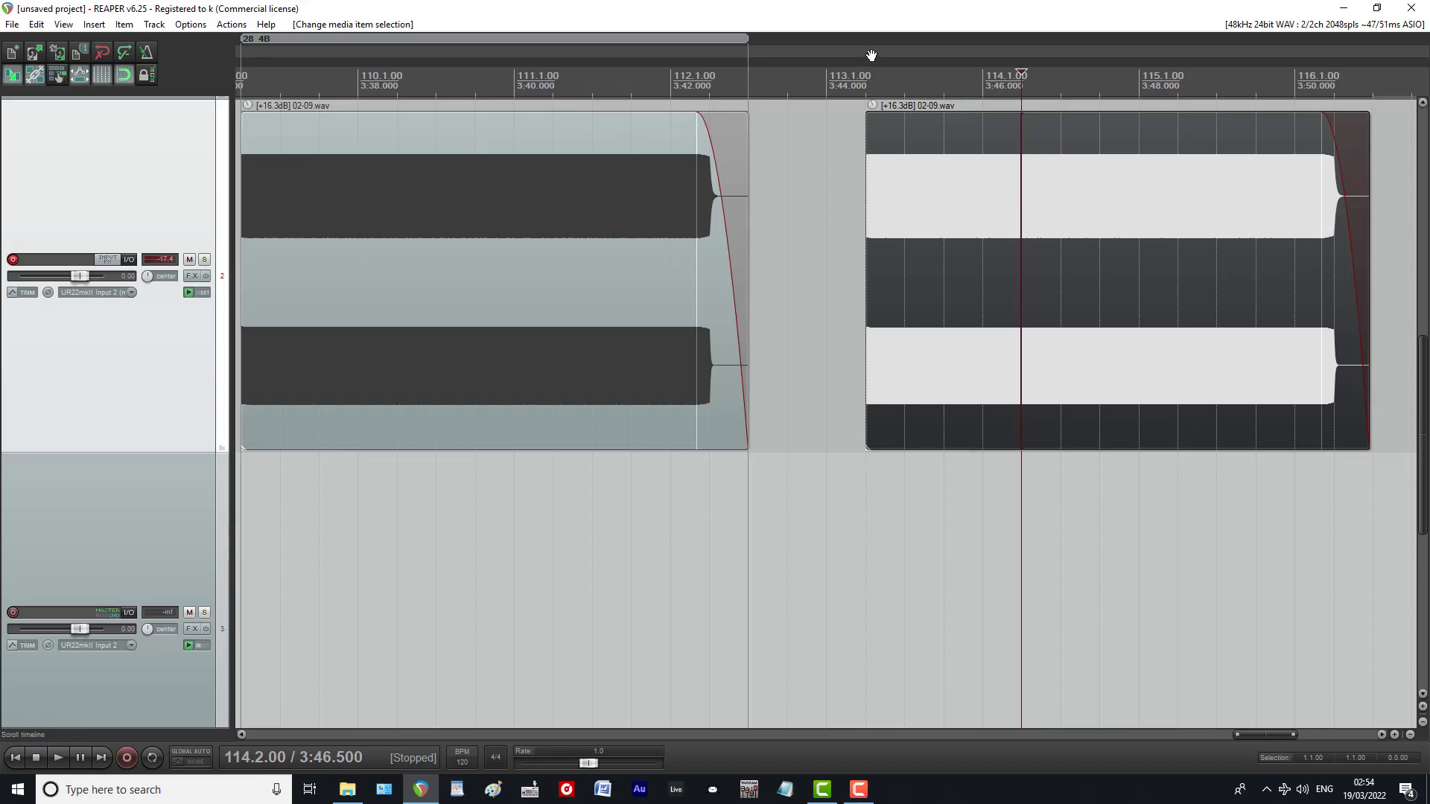
mouse_move(866, 90)
mouse_down()
mouse_move(1376, 88)
mouse_move(1355, 61)
mouse_up()
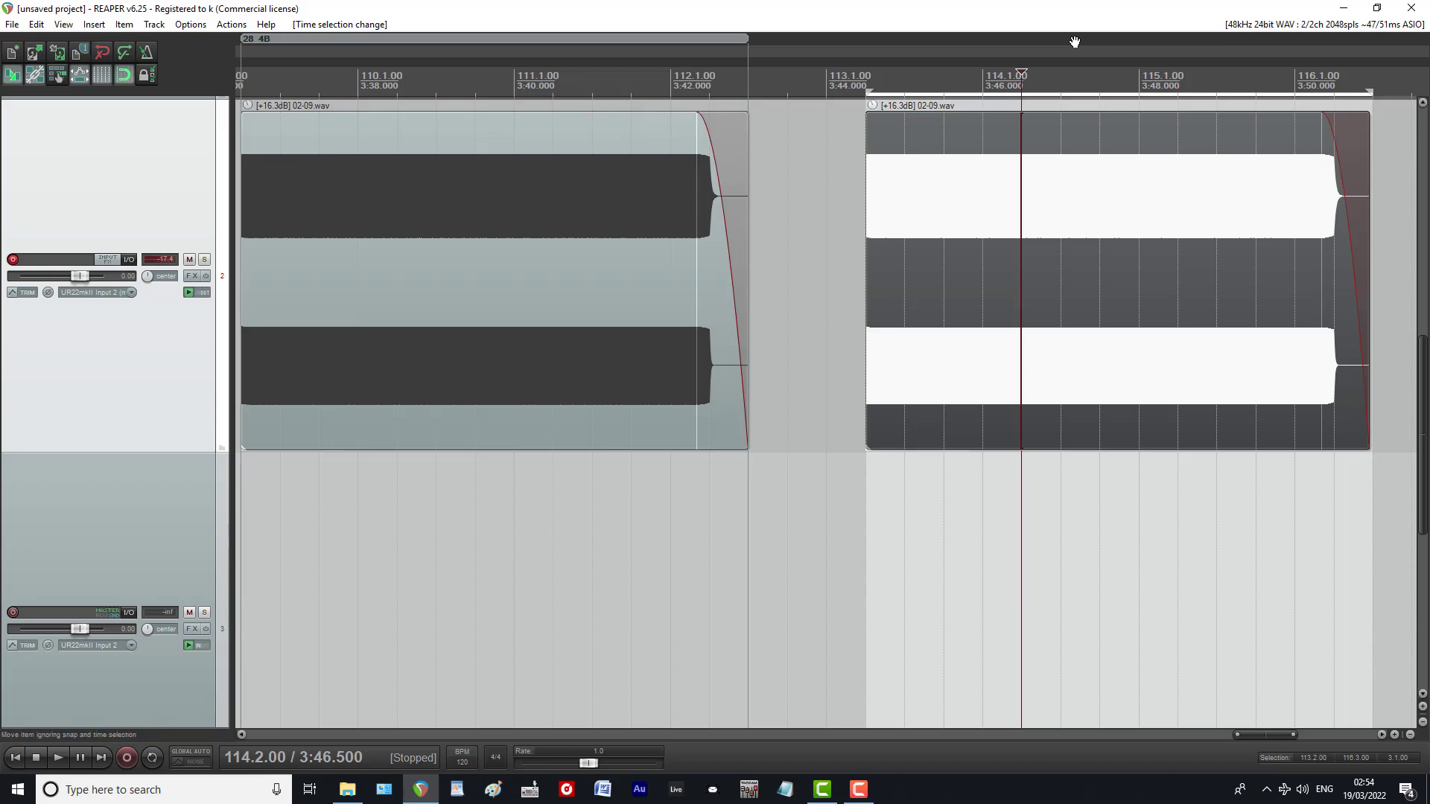
key(shift+r)
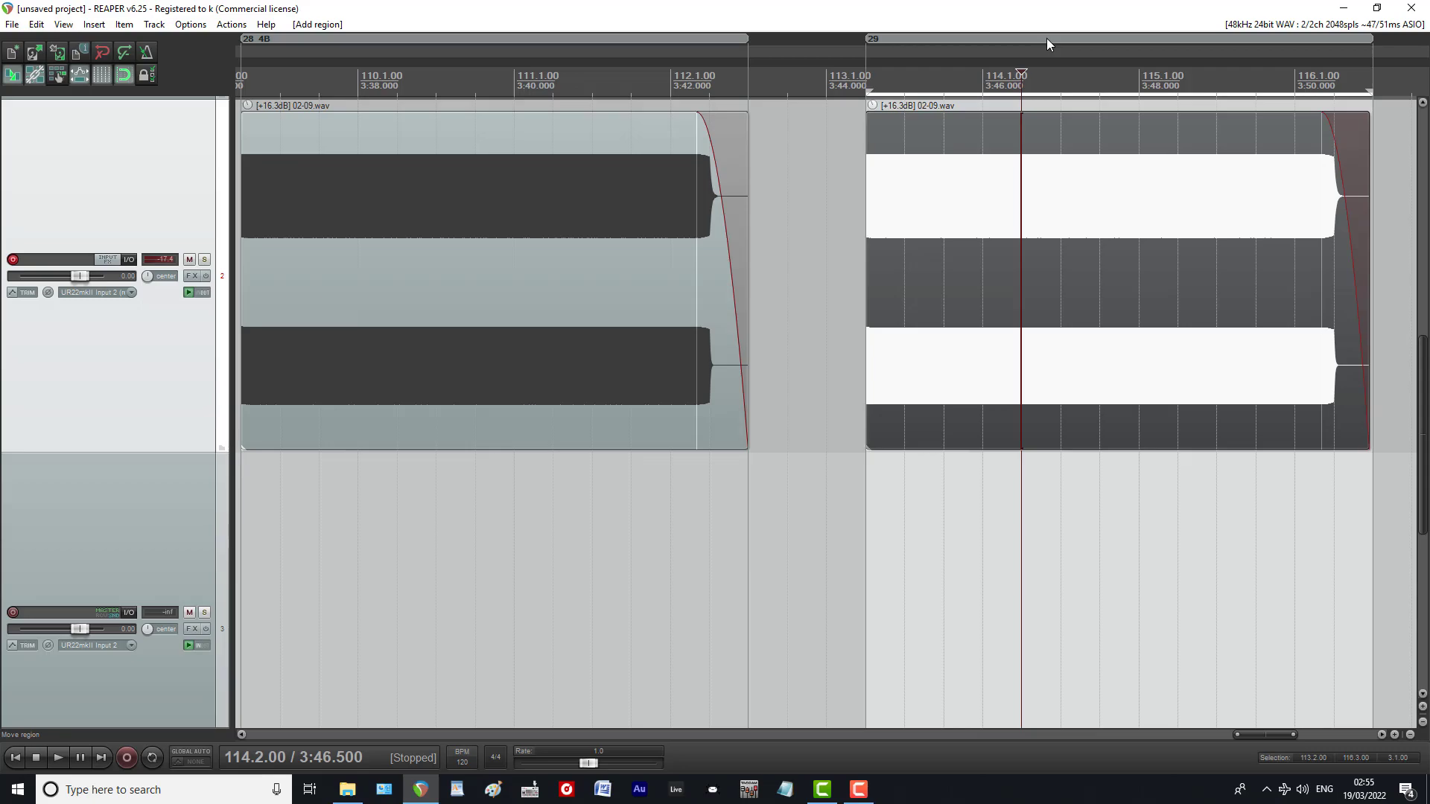
double_click(1047, 38)
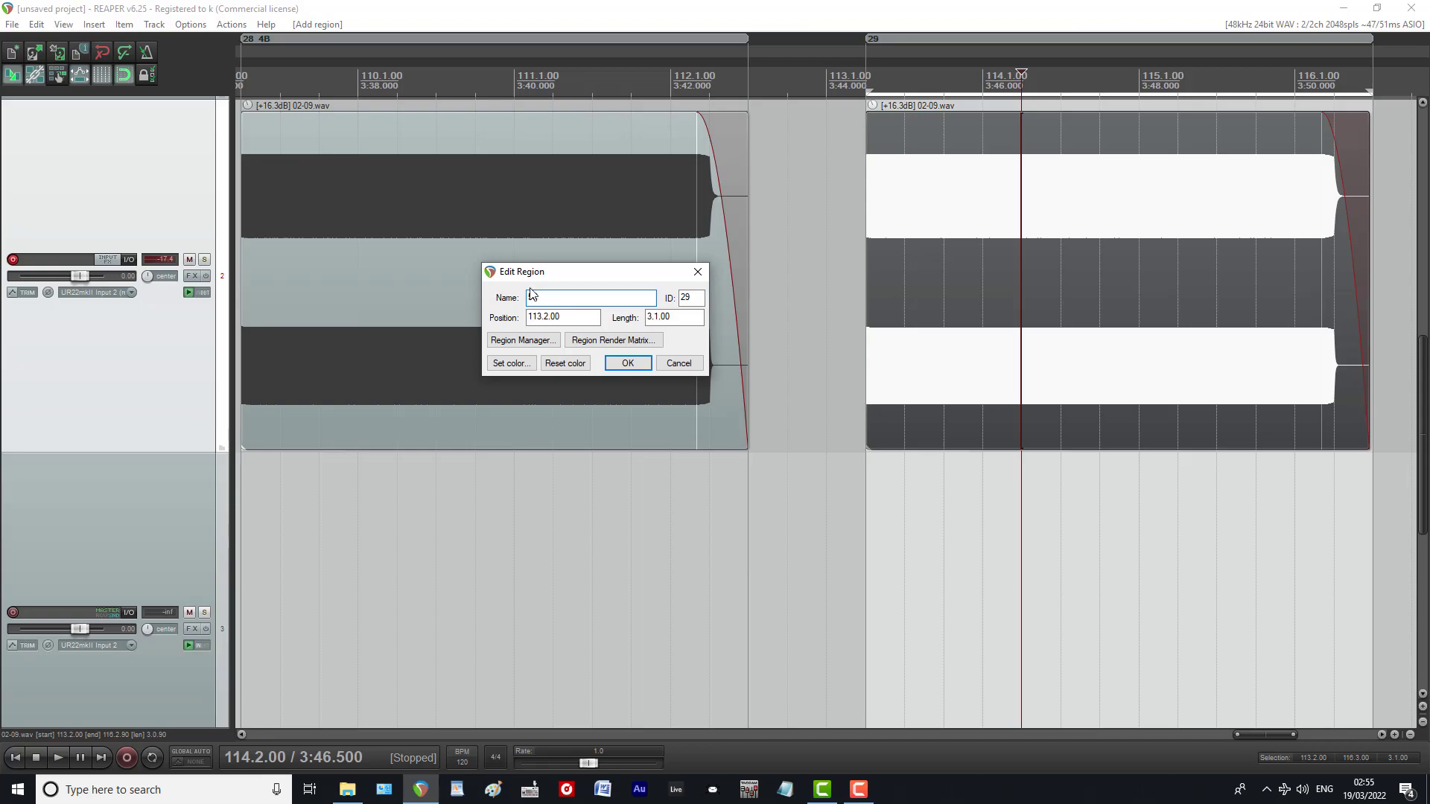
click(633, 363)
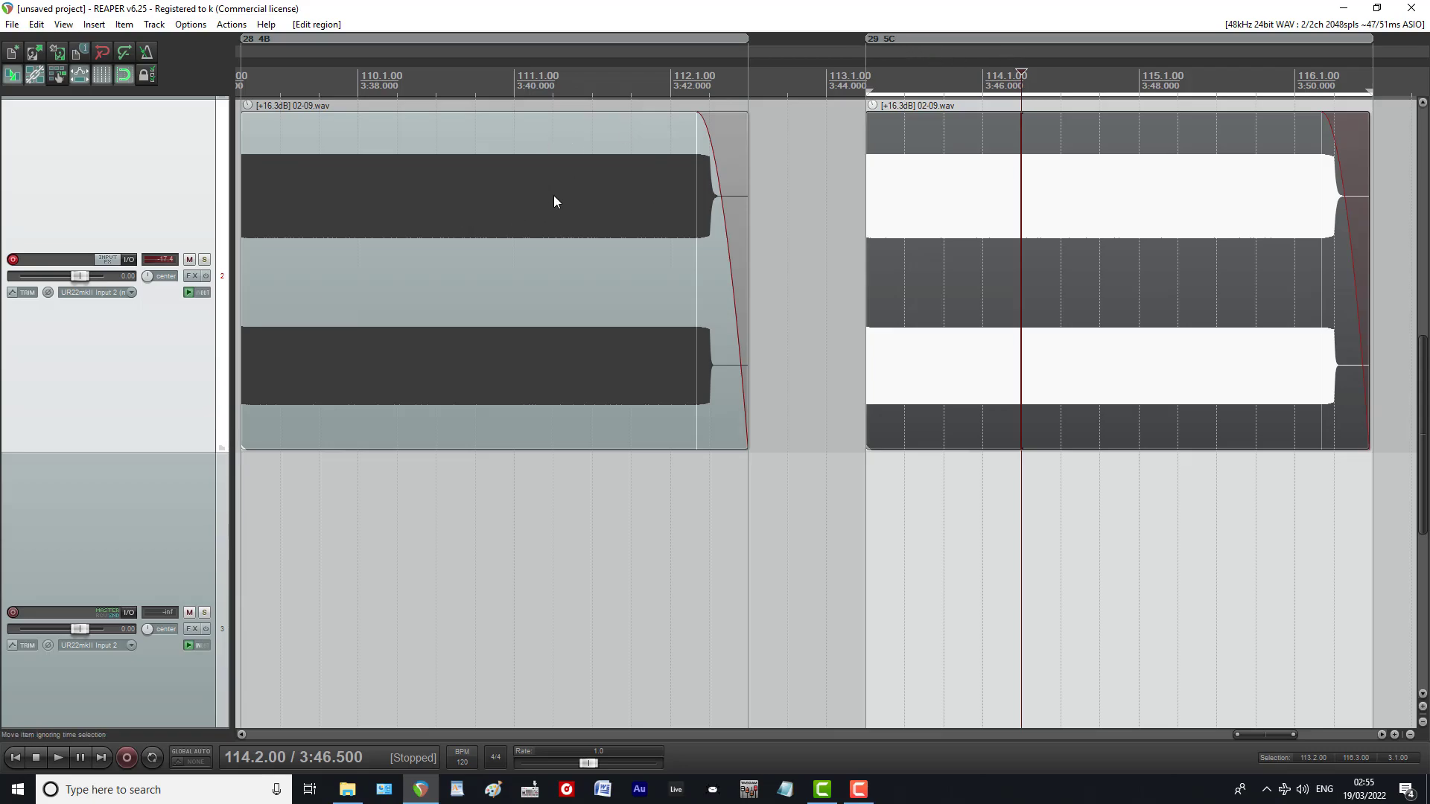
Step: Clear the time selection around the last audio item and return to the project start
scroll(554, 201, down, 5)
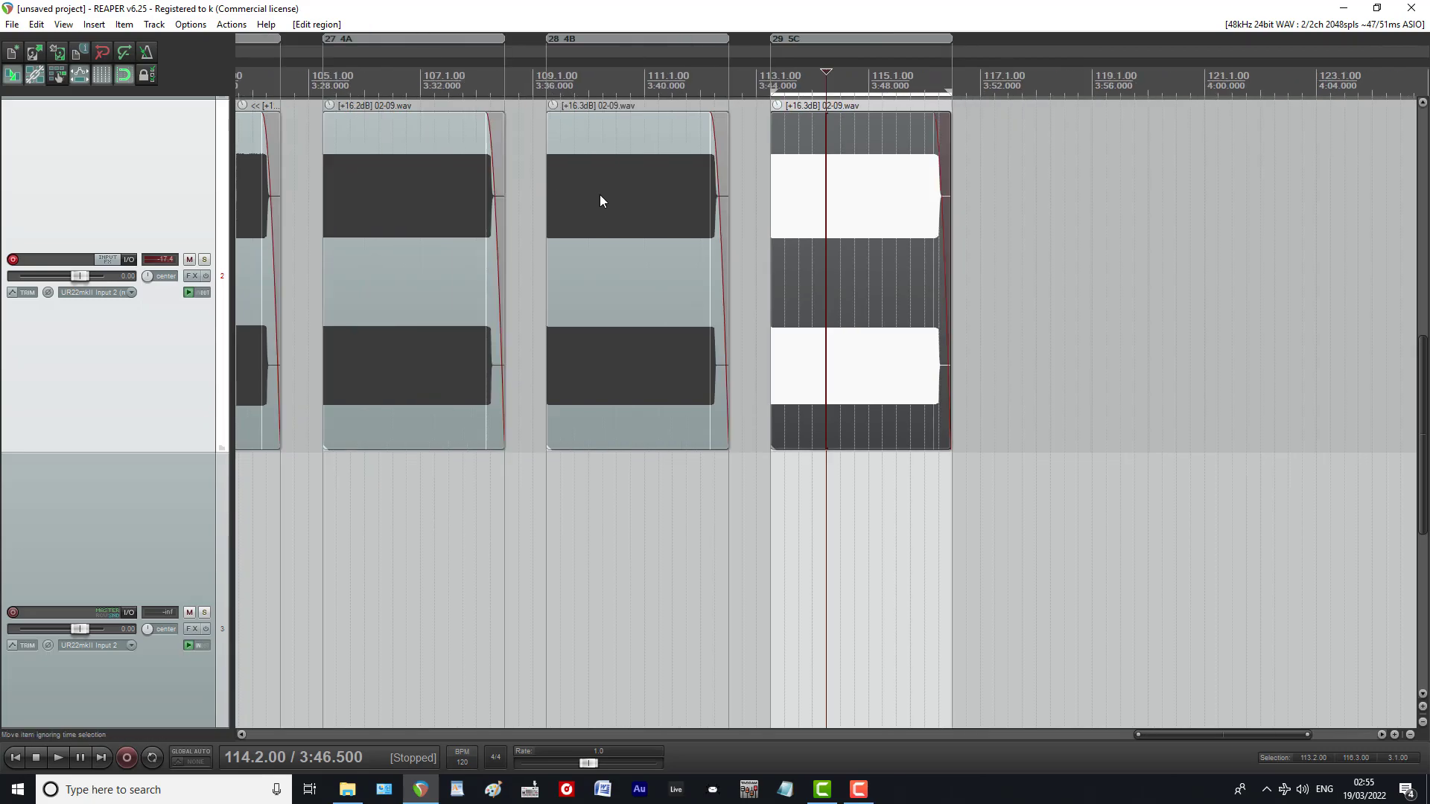
key(Escape)
scroll(618, 246, down, 3)
scroll(617, 223, down, 6)
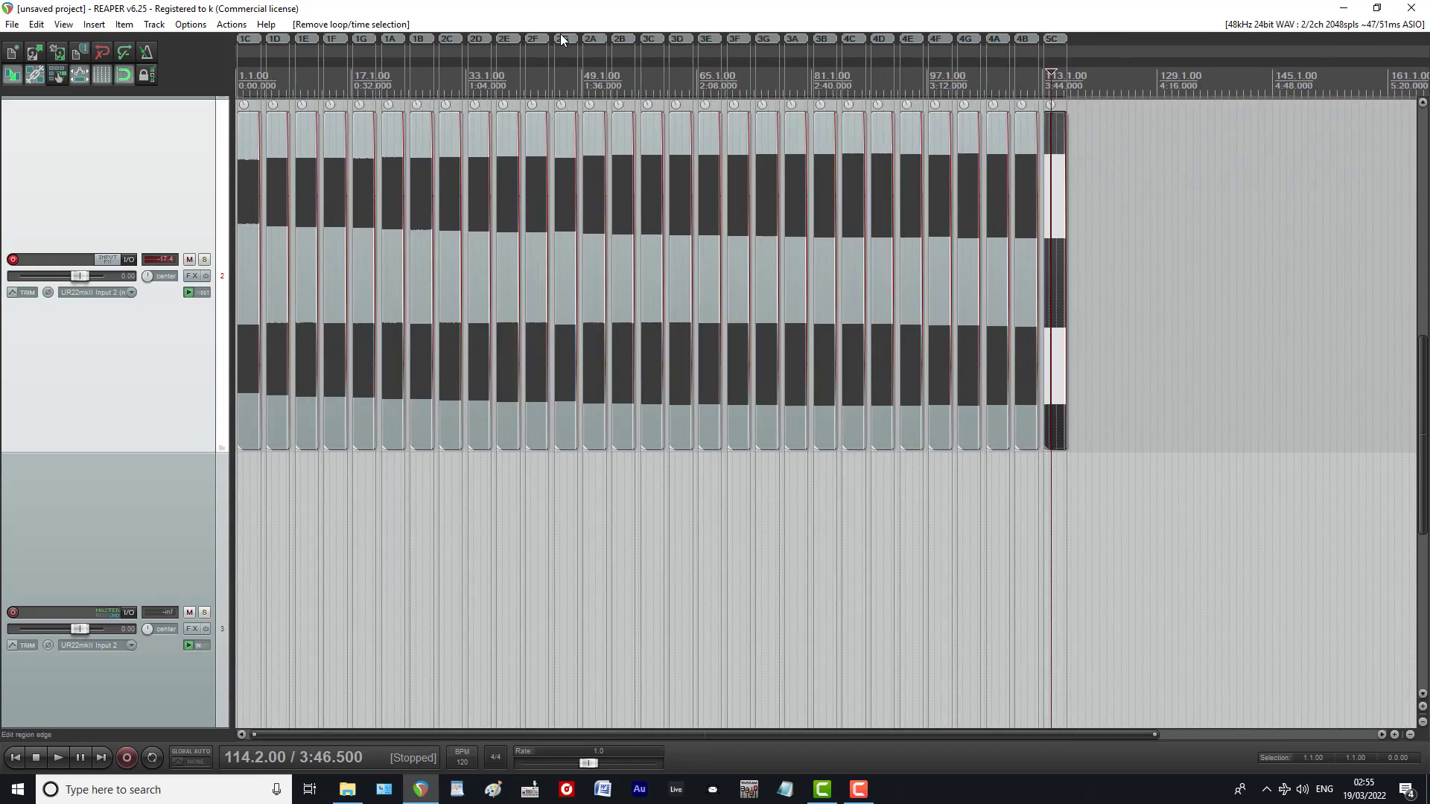
scroll(564, 38, up, 10)
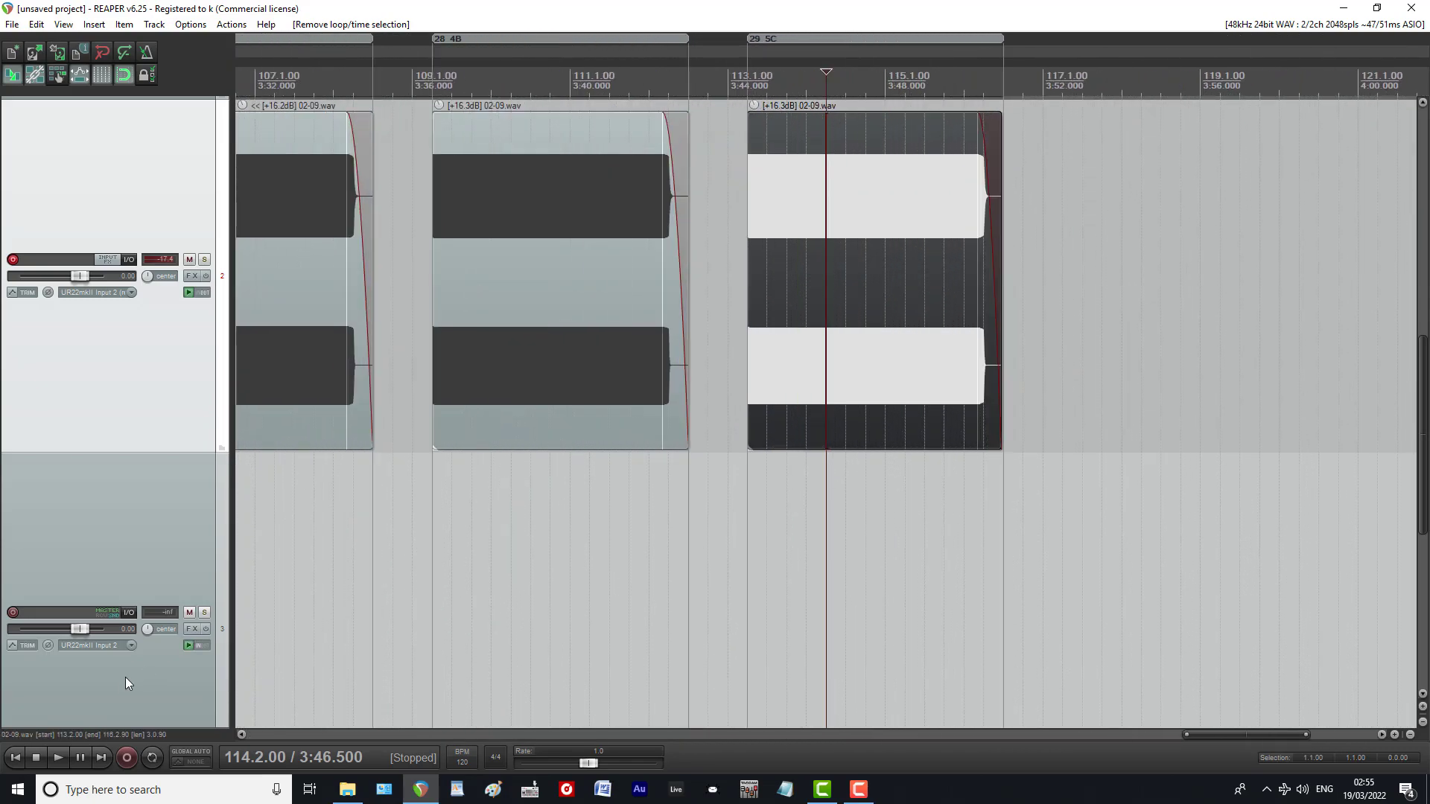
click(18, 758)
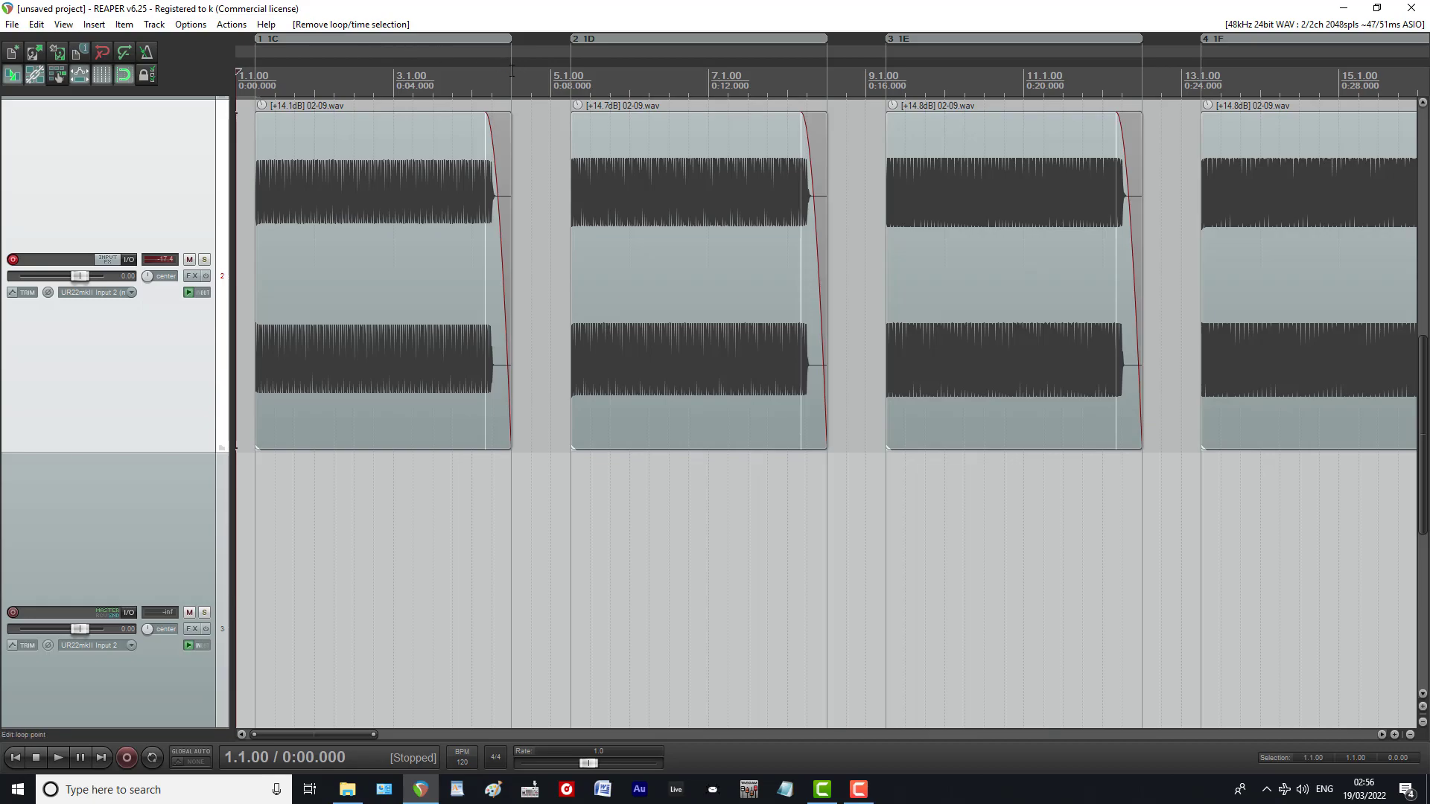
scroll(526, 81, down, 6)
scroll(526, 81, down, 1)
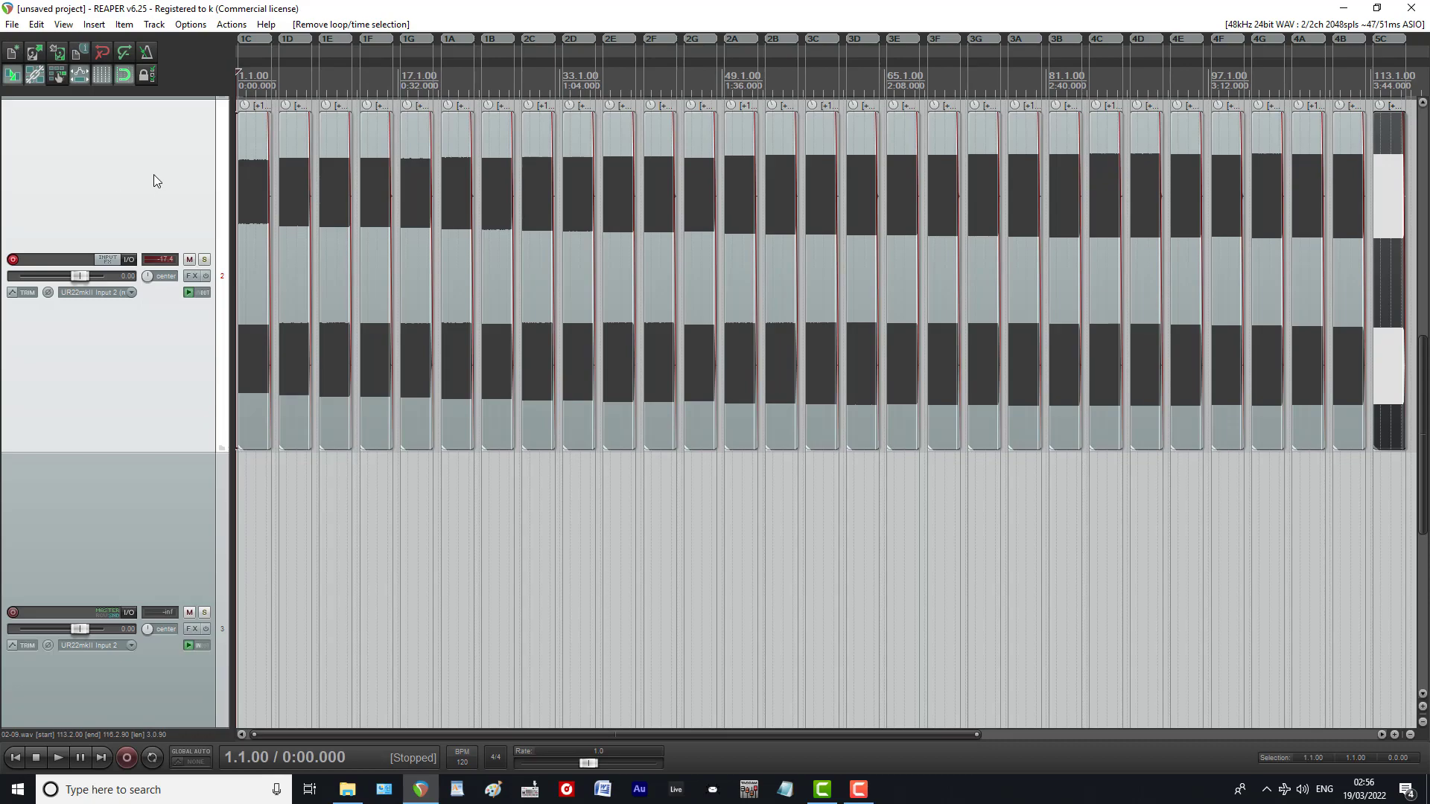
click(14, 27)
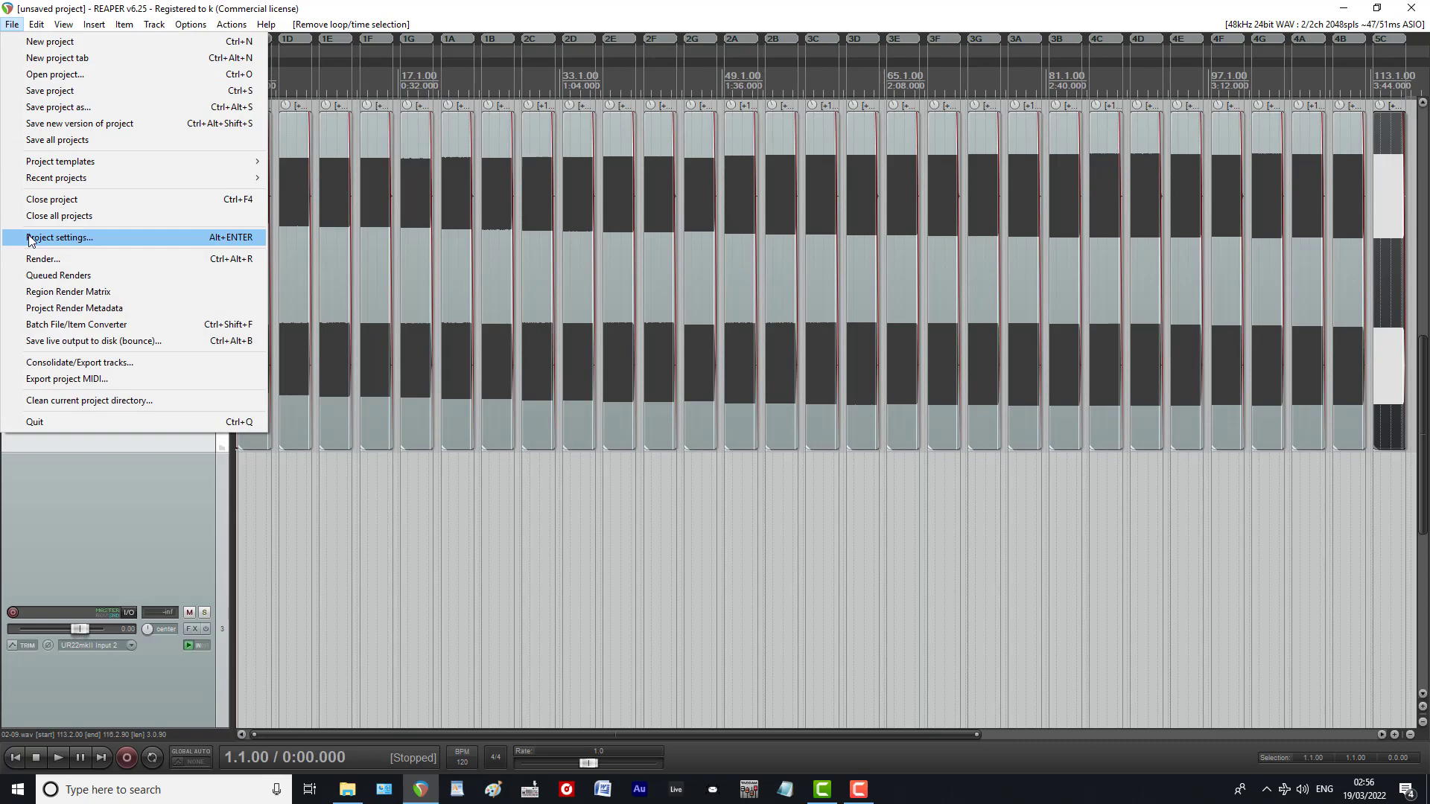
mouse_move(22, 163)
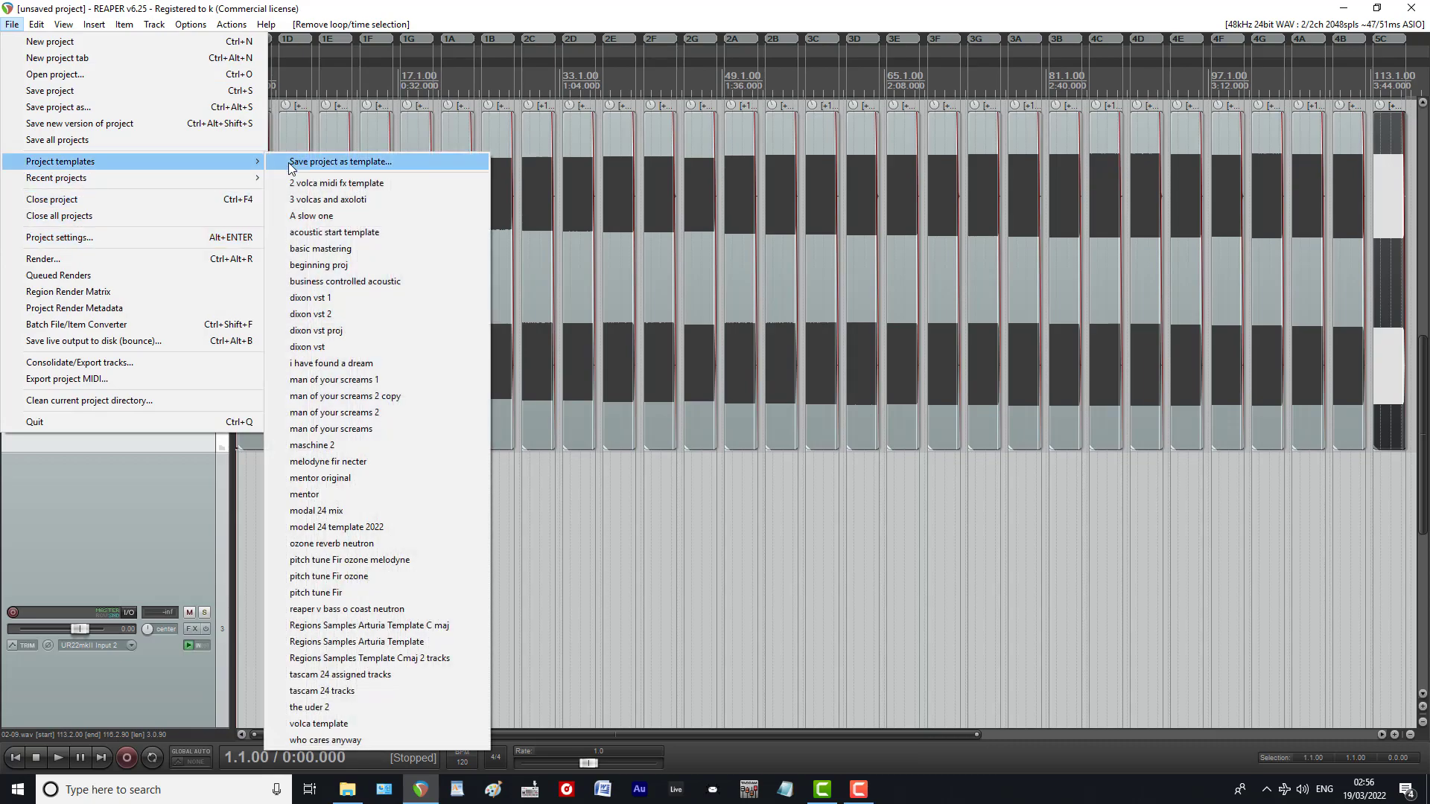
click(623, 521)
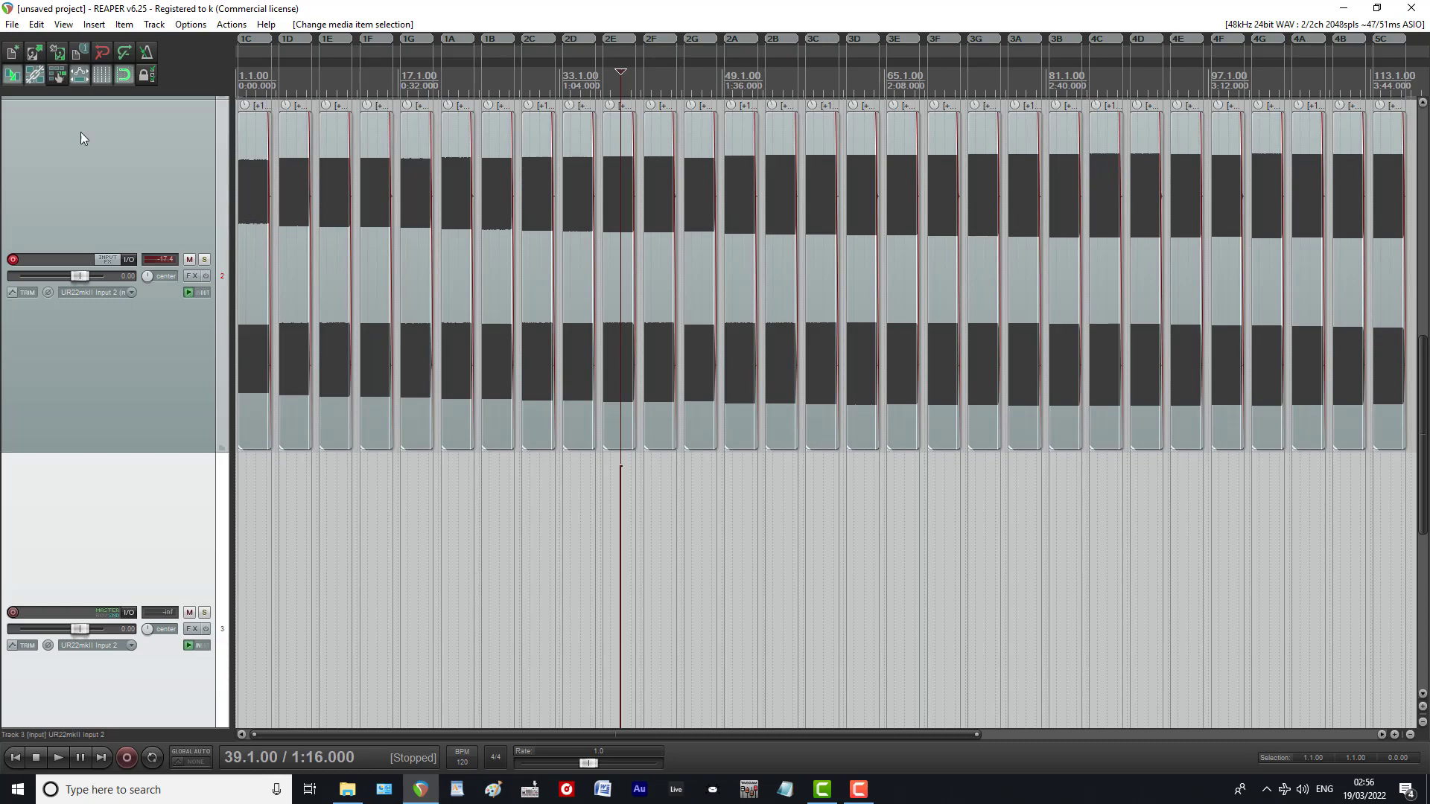
click(9, 27)
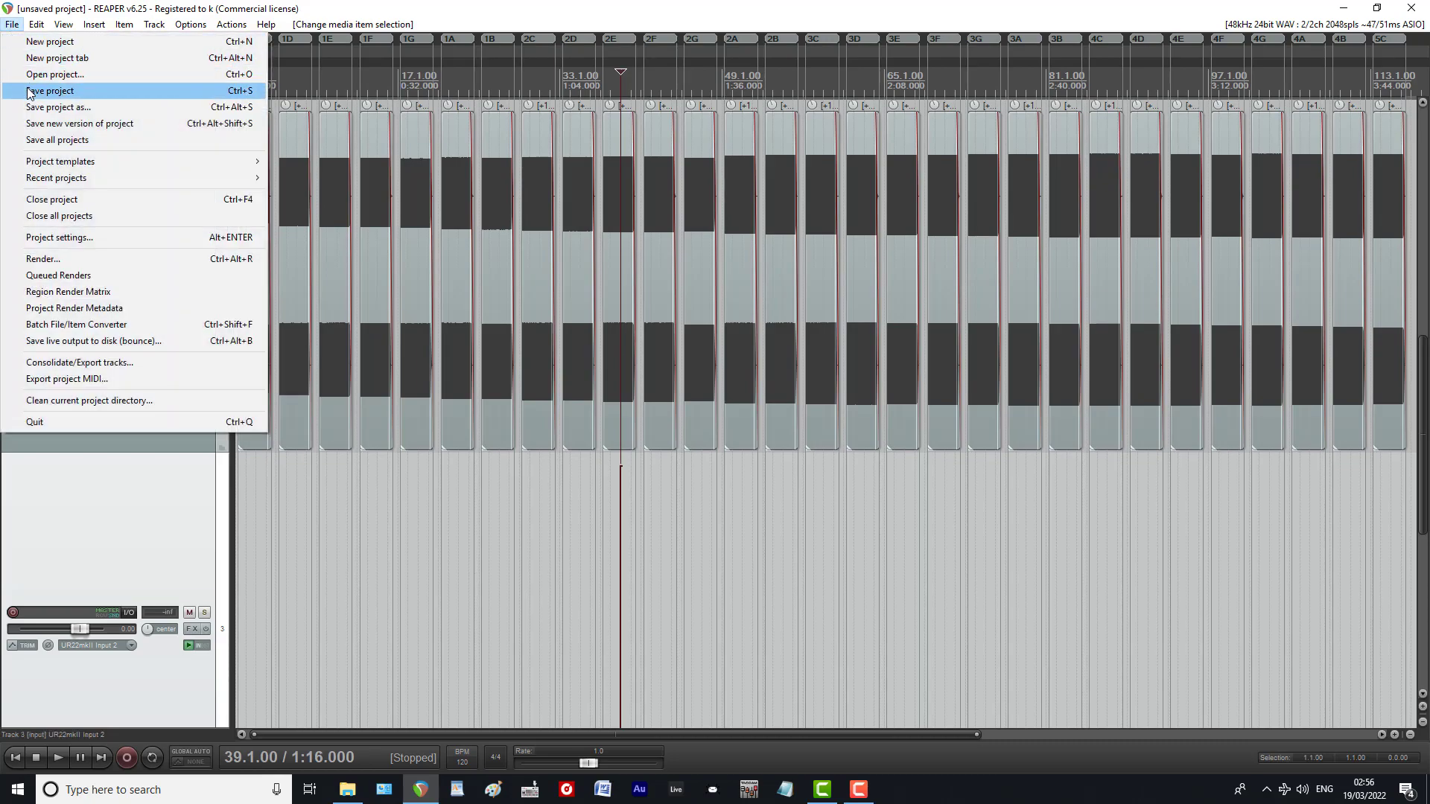
click(29, 92)
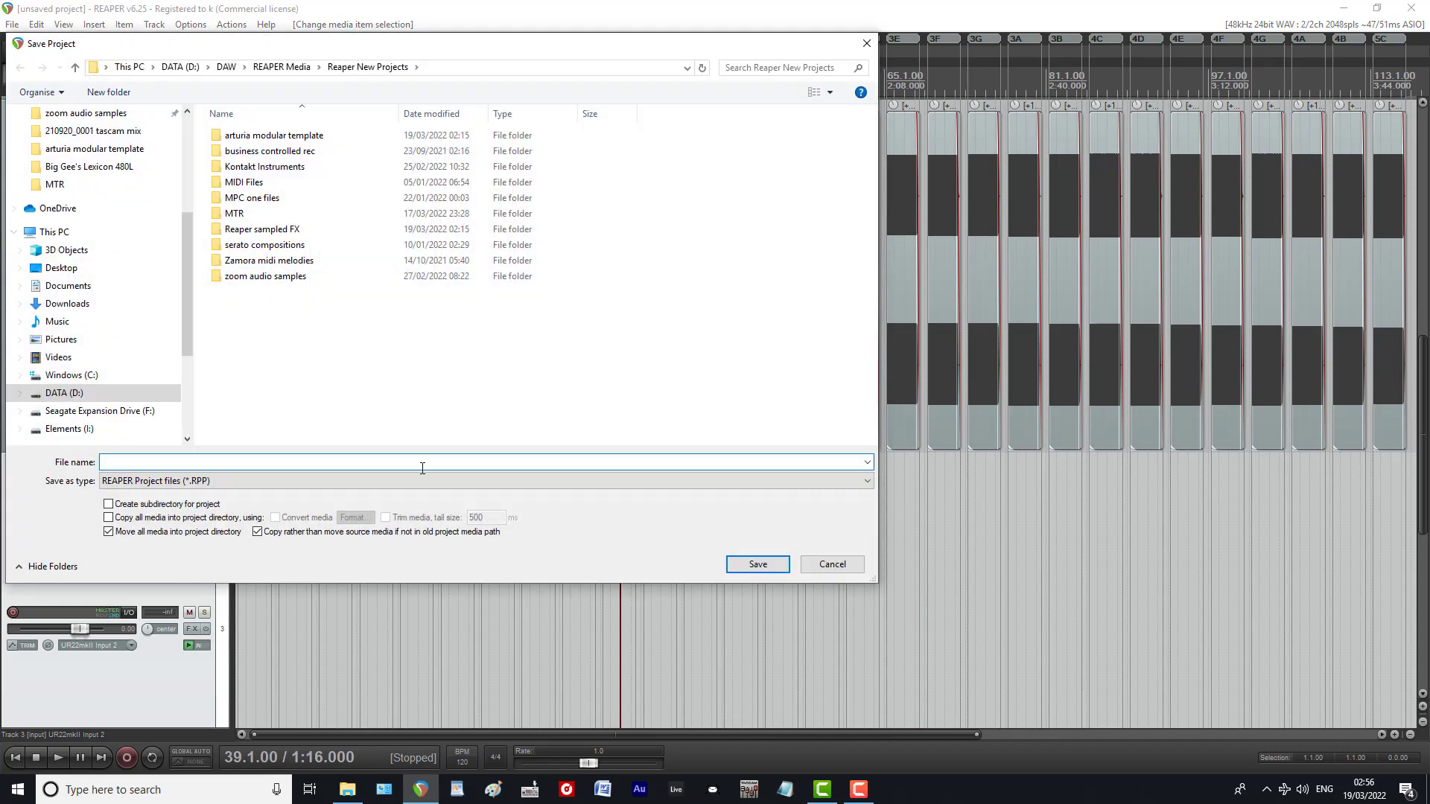
click(831, 560)
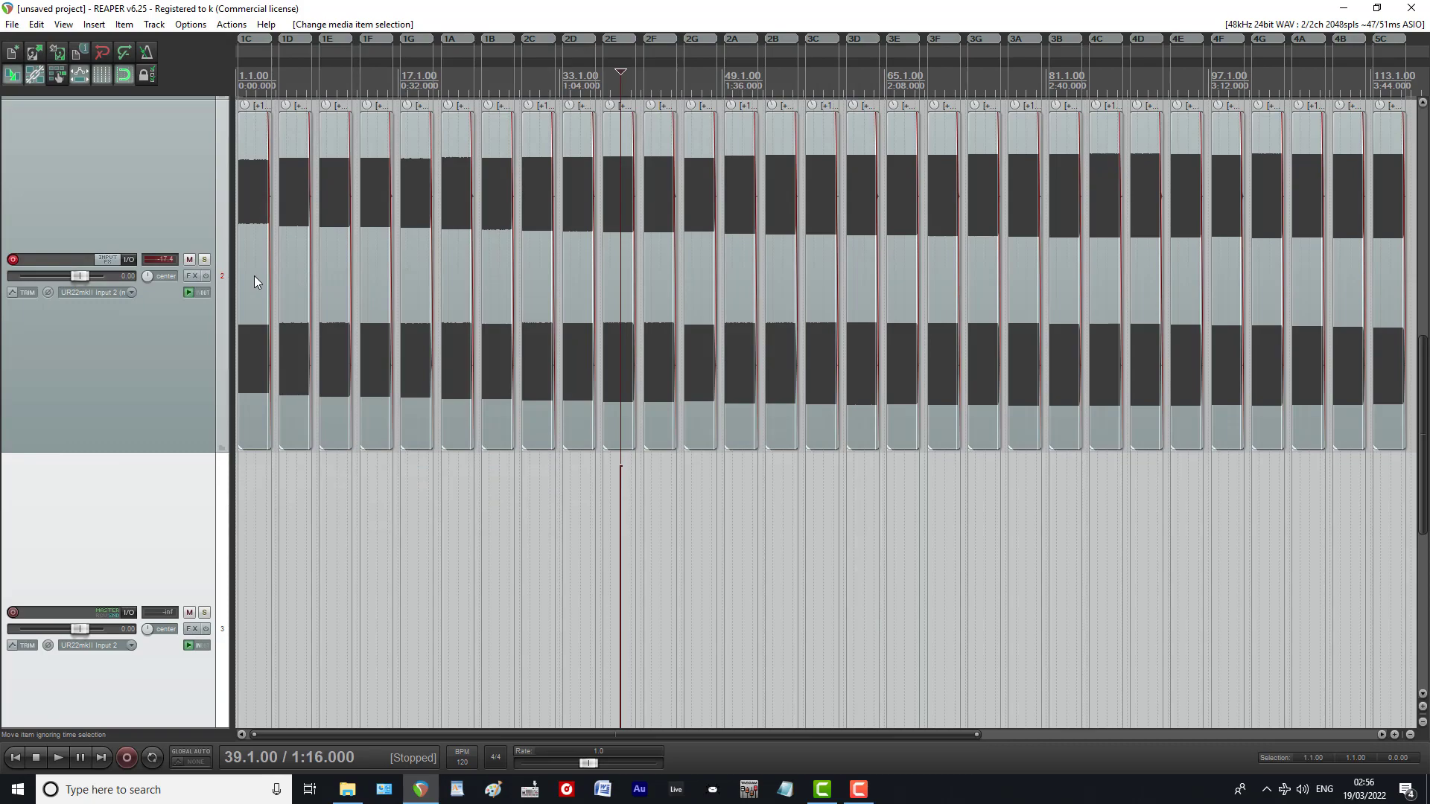
click(12, 25)
mouse_move(30, 162)
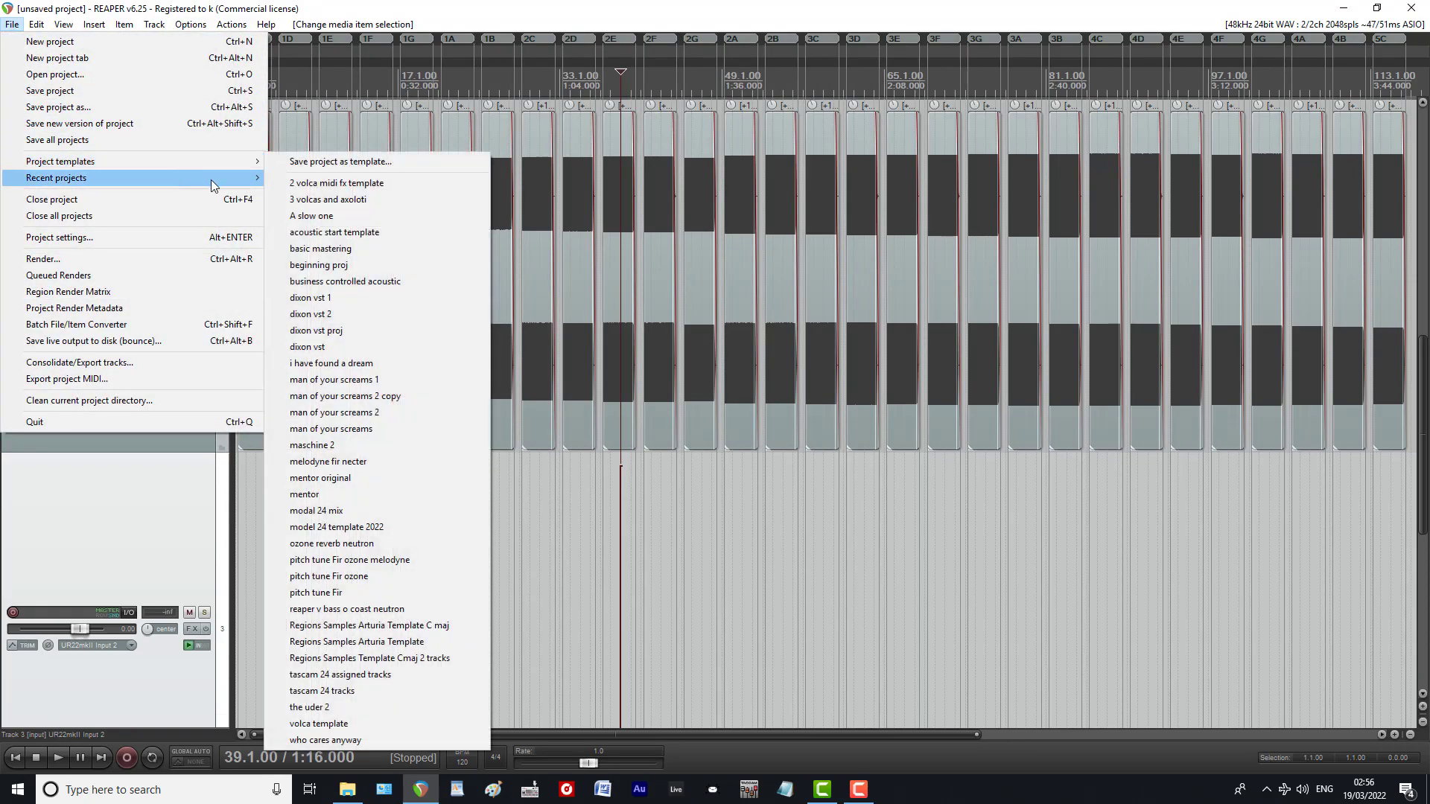
click(752, 552)
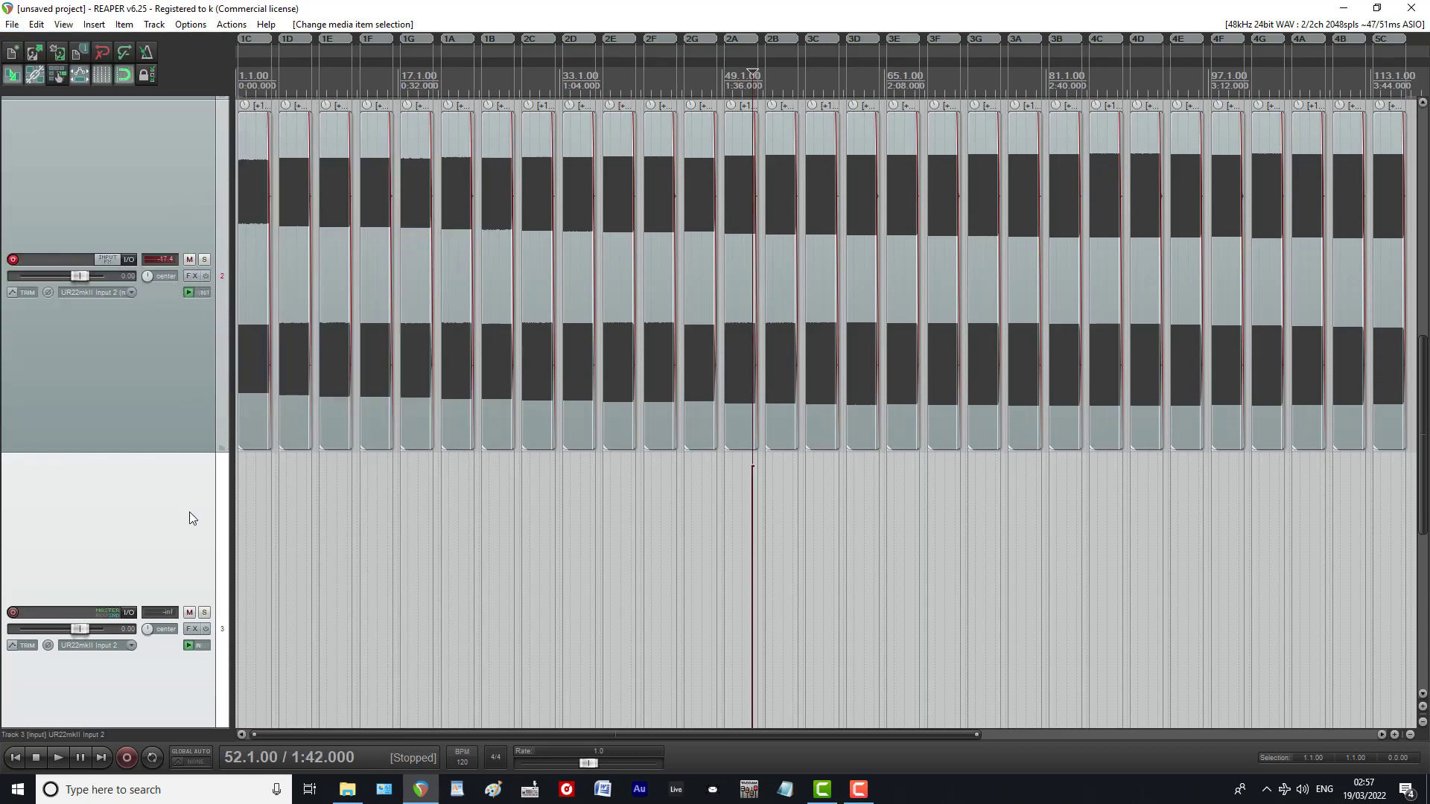
Step: Compare the MIDI note track with the split audio samples on track 2
scroll(165, 194, up, 8)
scroll(177, 281, down, 6)
scroll(157, 276, up, 2)
scroll(159, 260, down, 1)
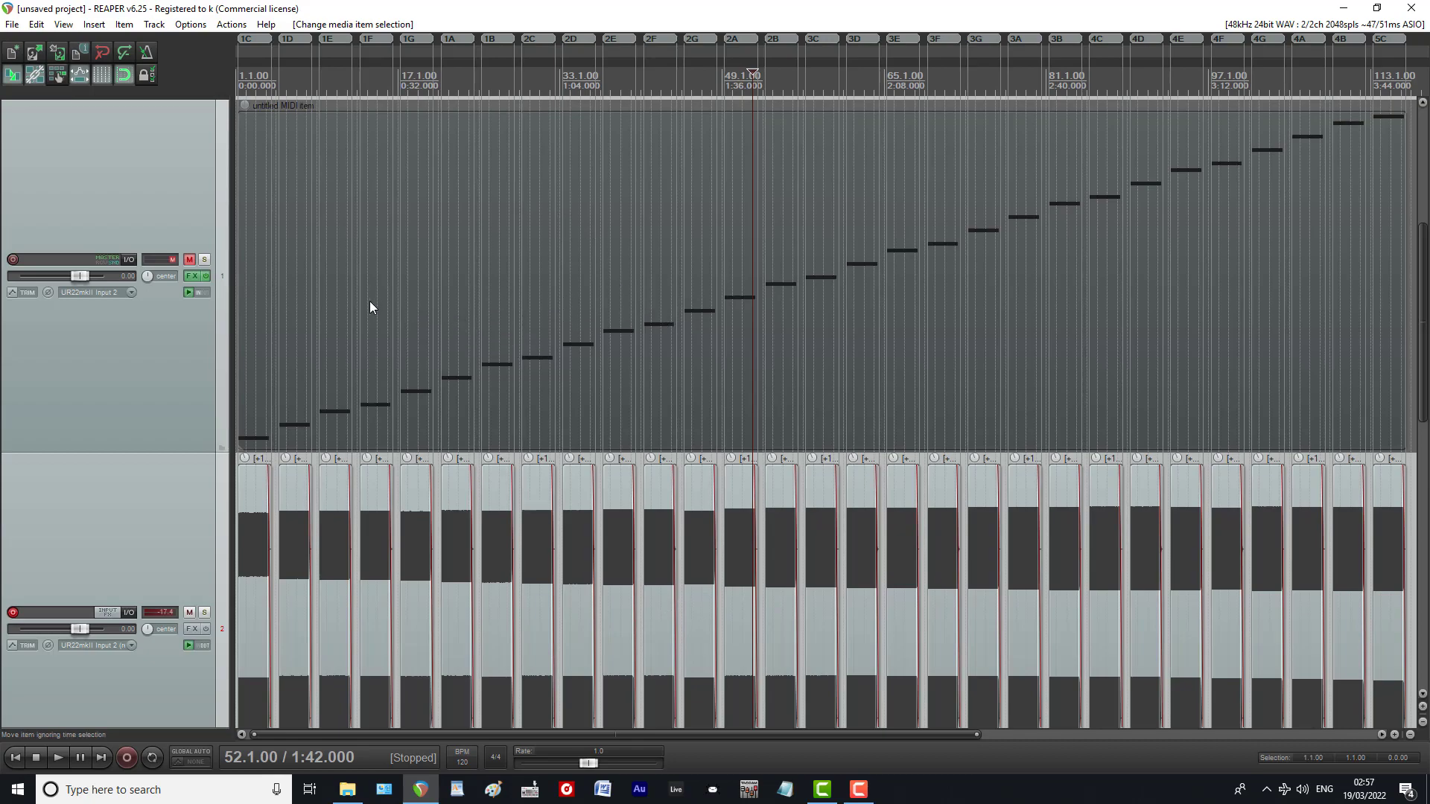
scroll(212, 272, down, 1)
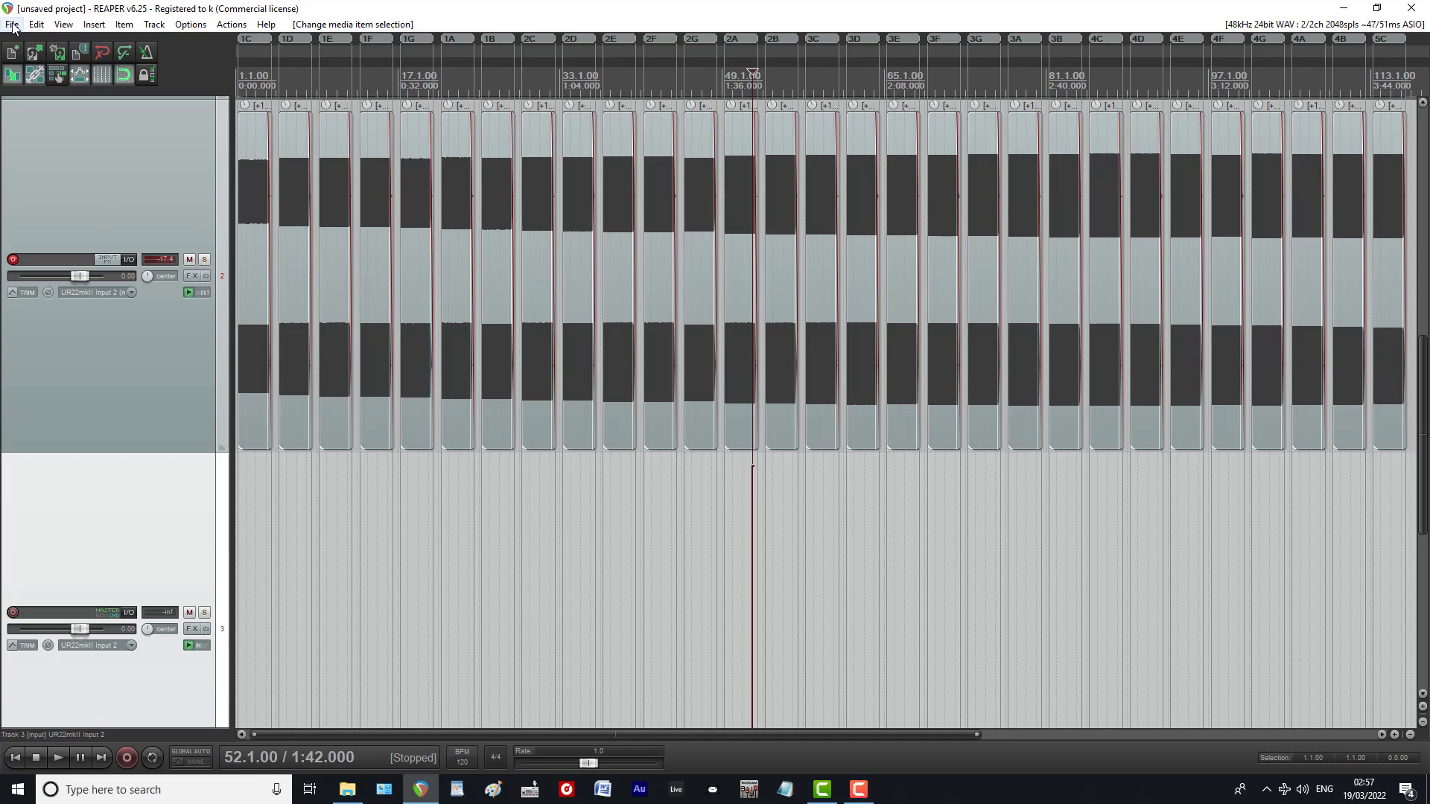
scroll(101, 247, up, 3)
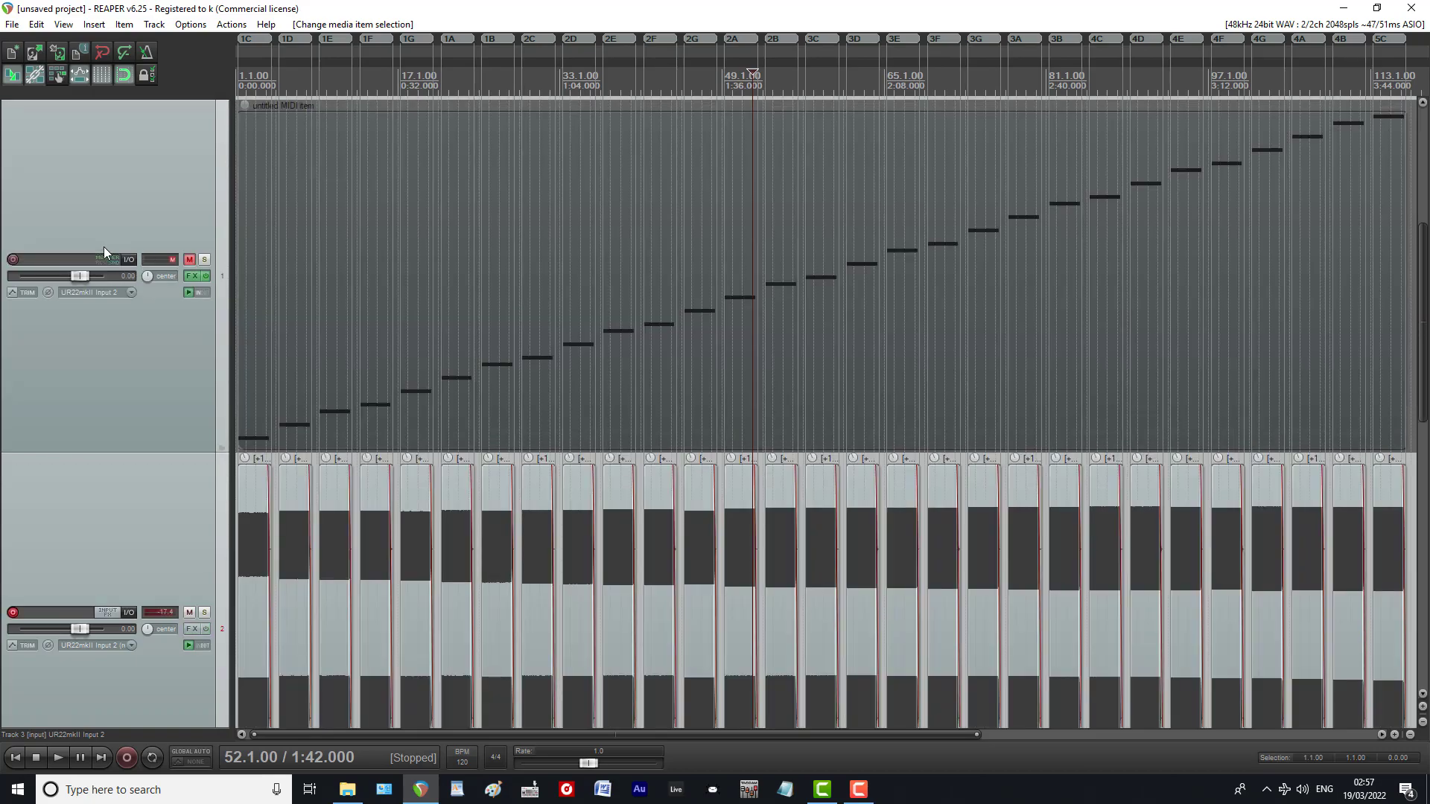
scroll(104, 247, down, 3)
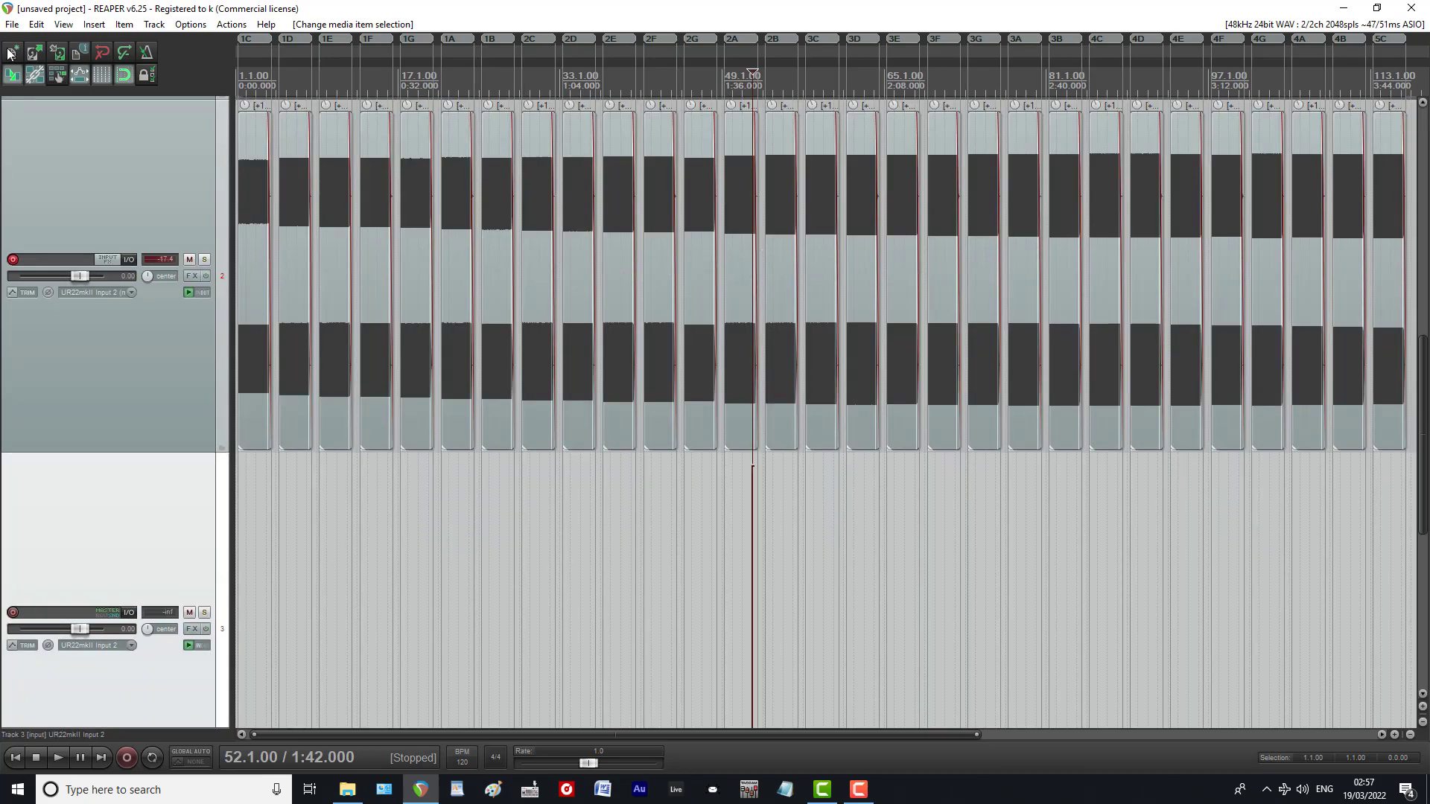
Step: Open the render settings and choose Region render matrix as the source with All project regions as the bounds
click(12, 23)
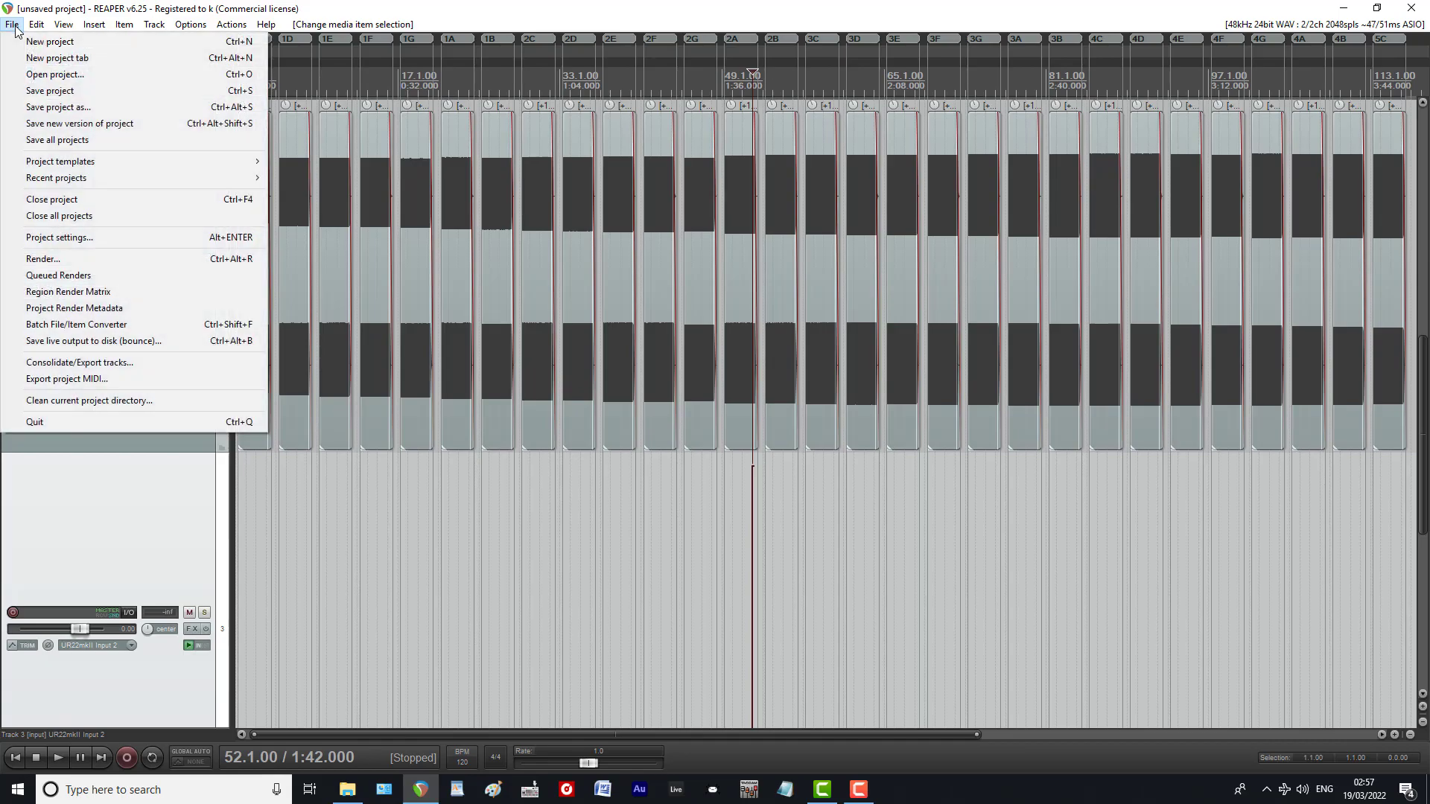
click(34, 260)
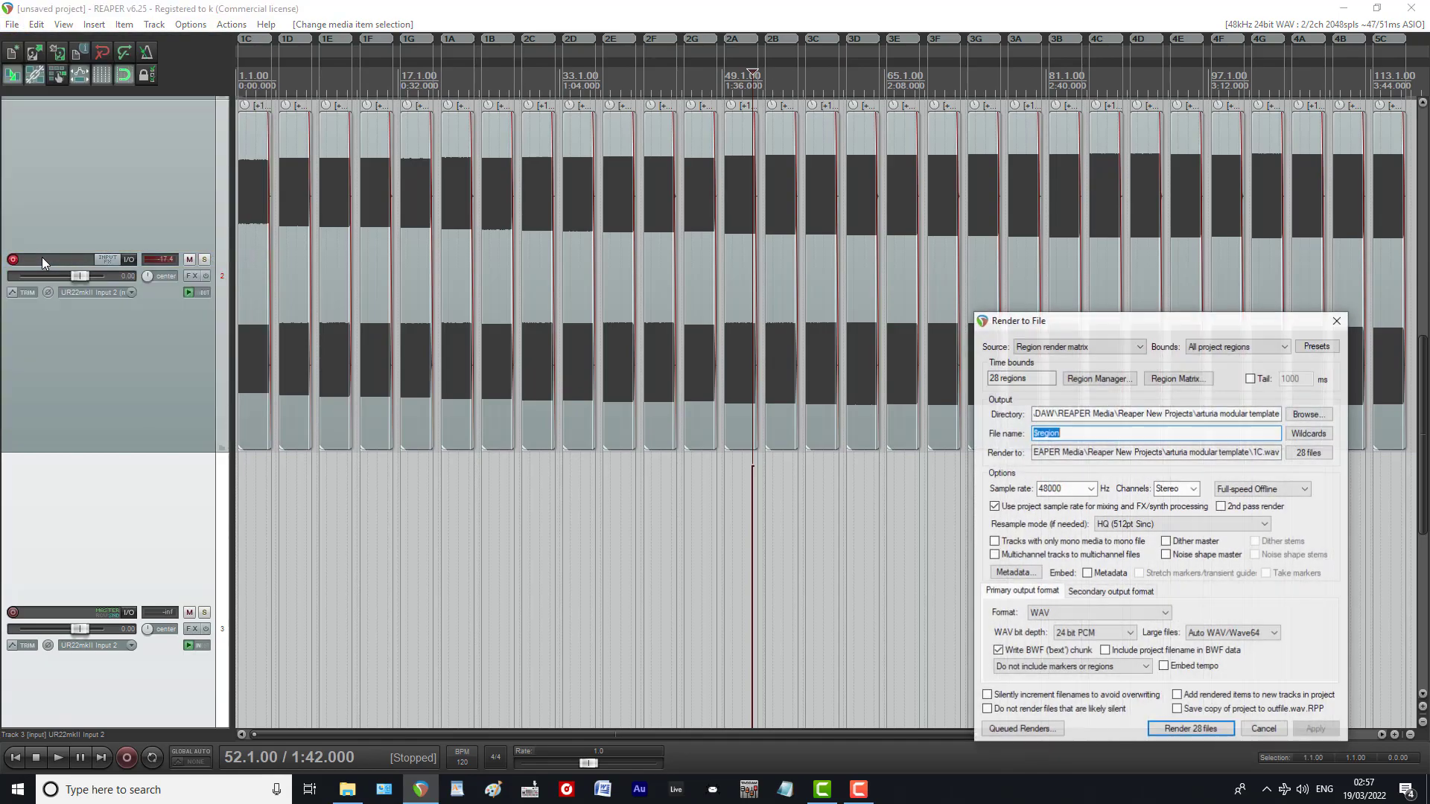
click(1058, 351)
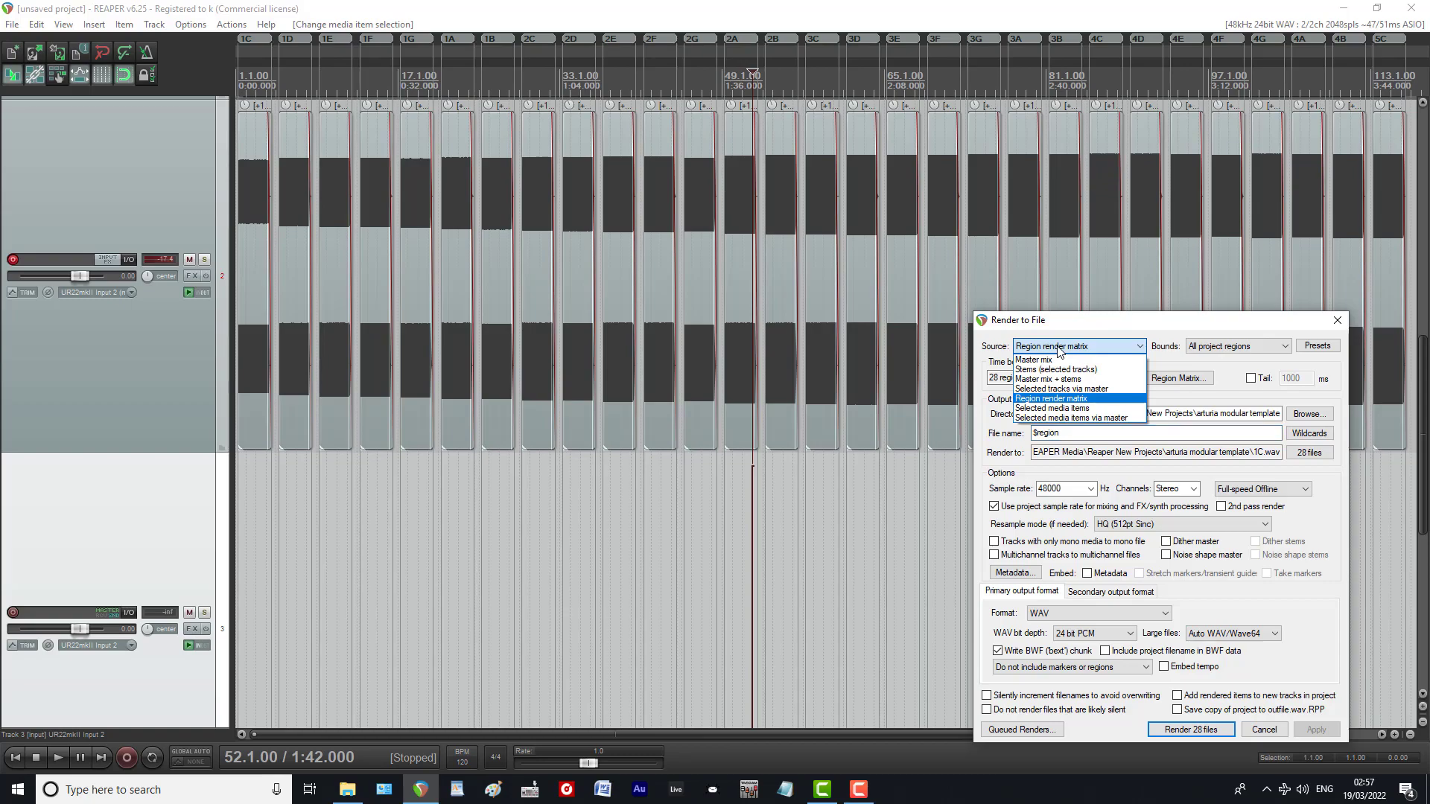
click(1059, 350)
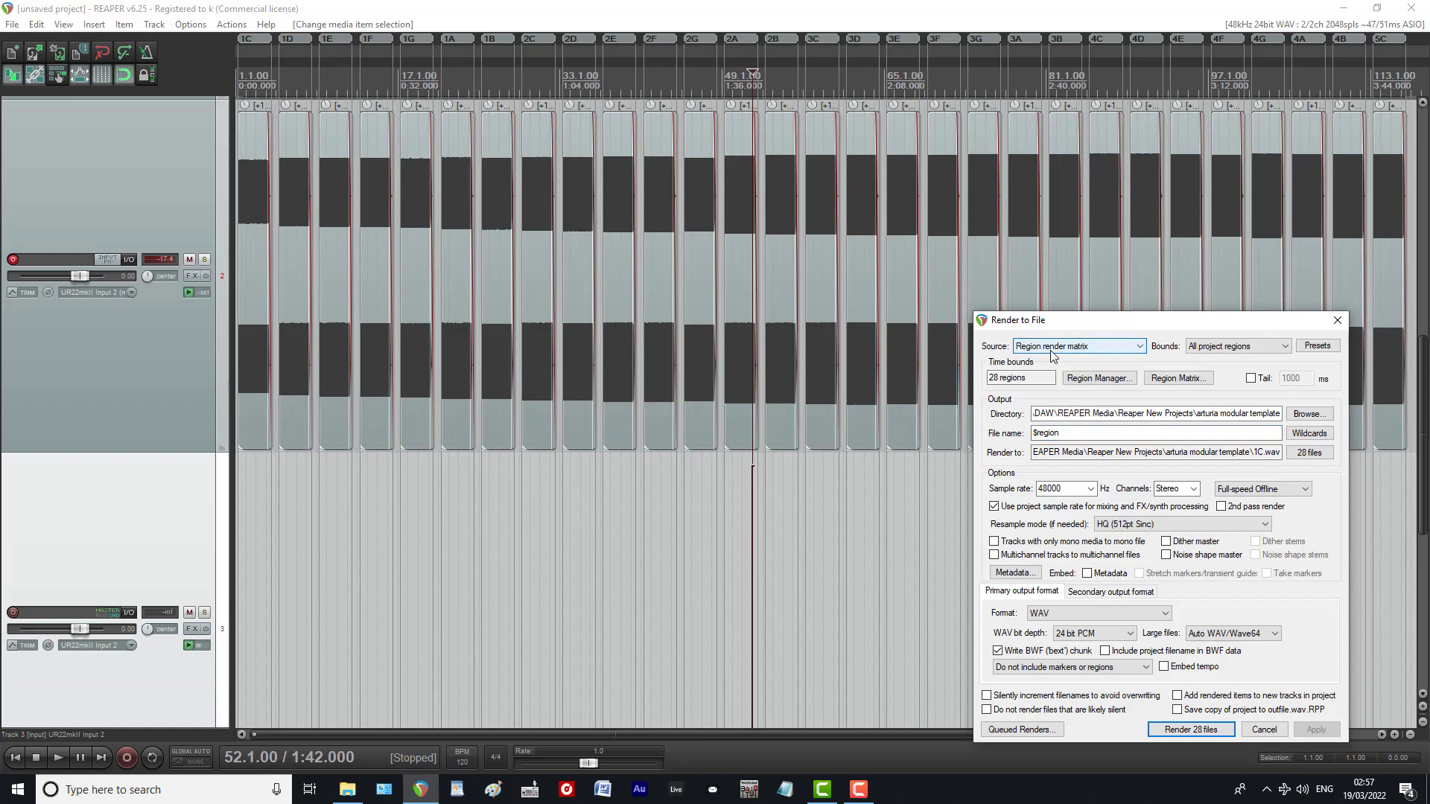
click(1052, 355)
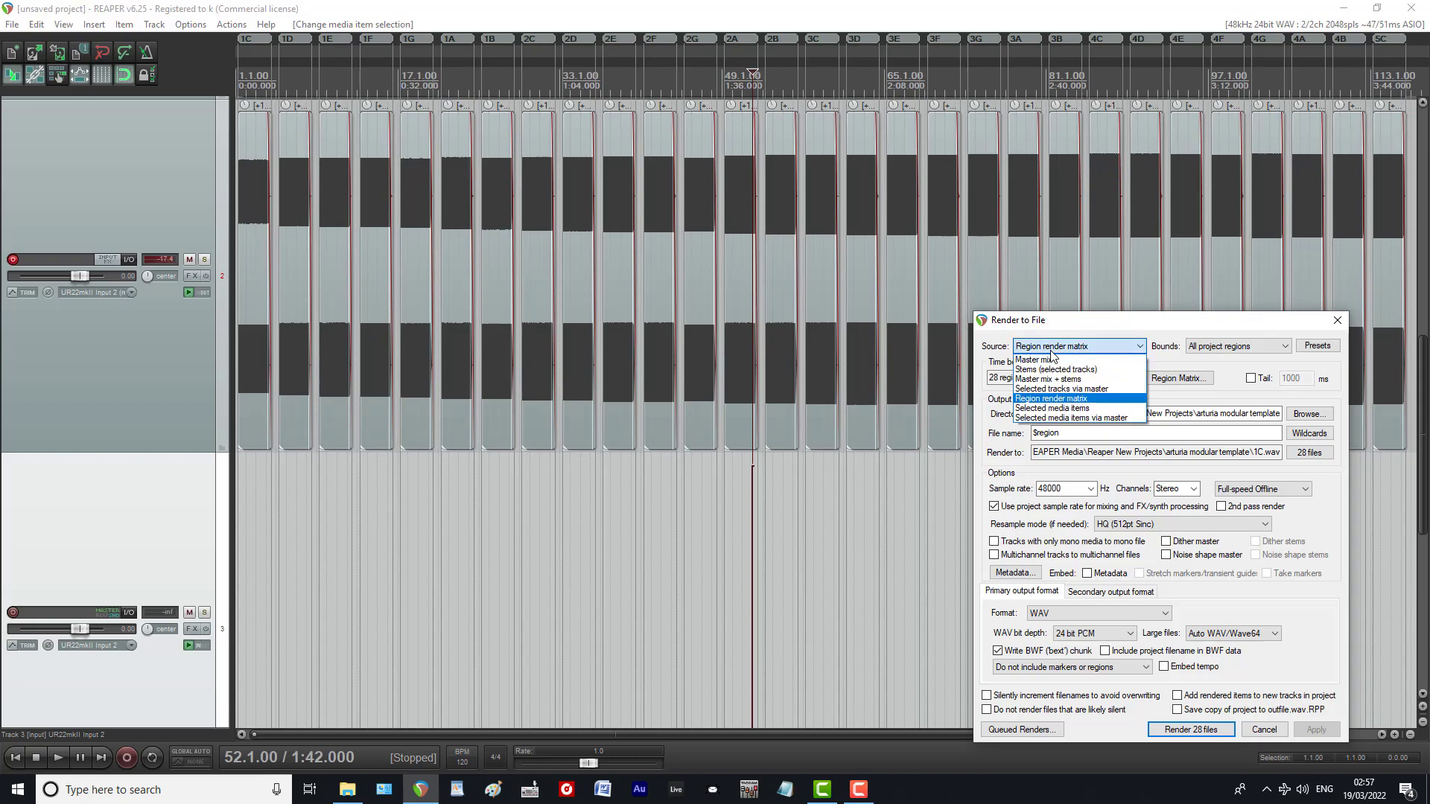
click(1058, 400)
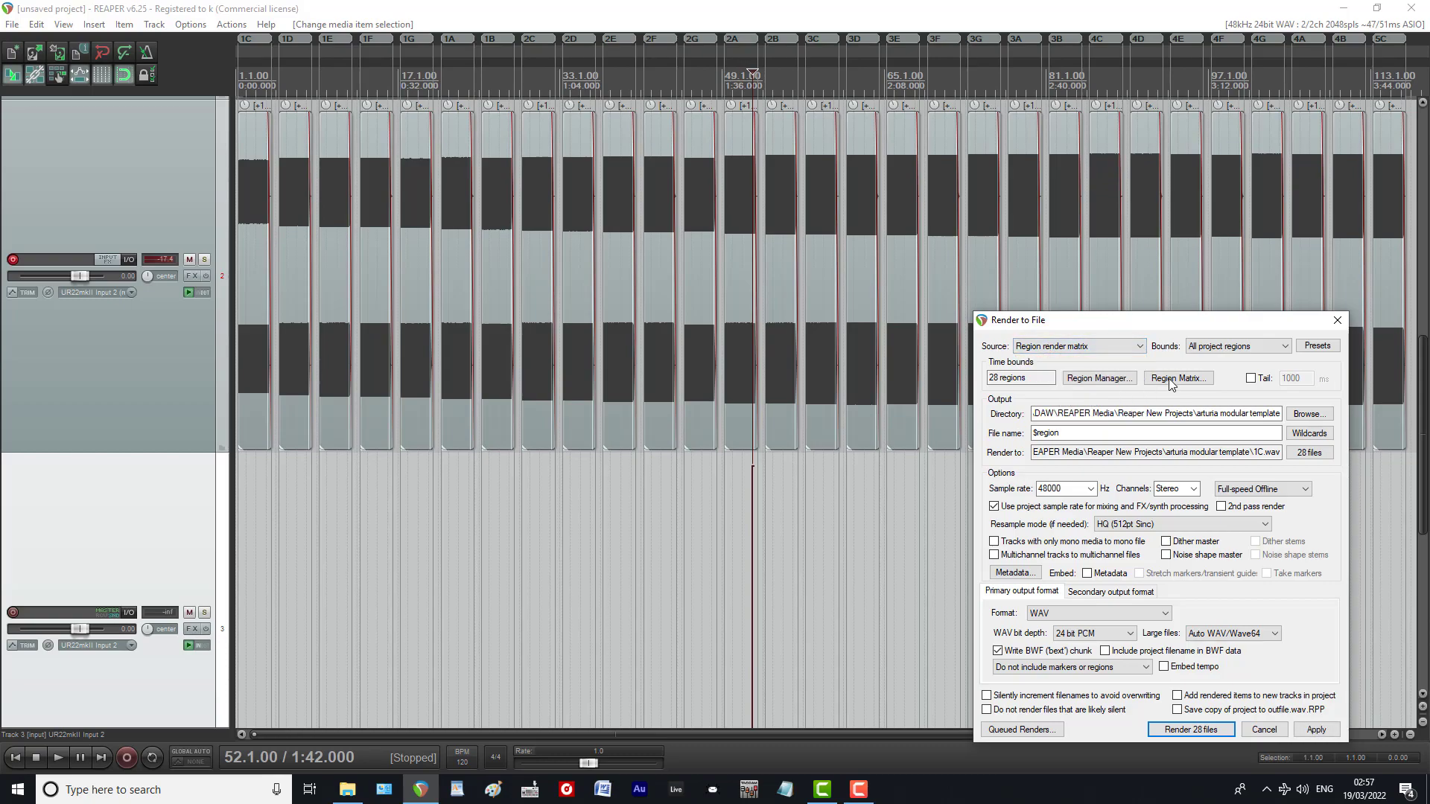
click(1196, 347)
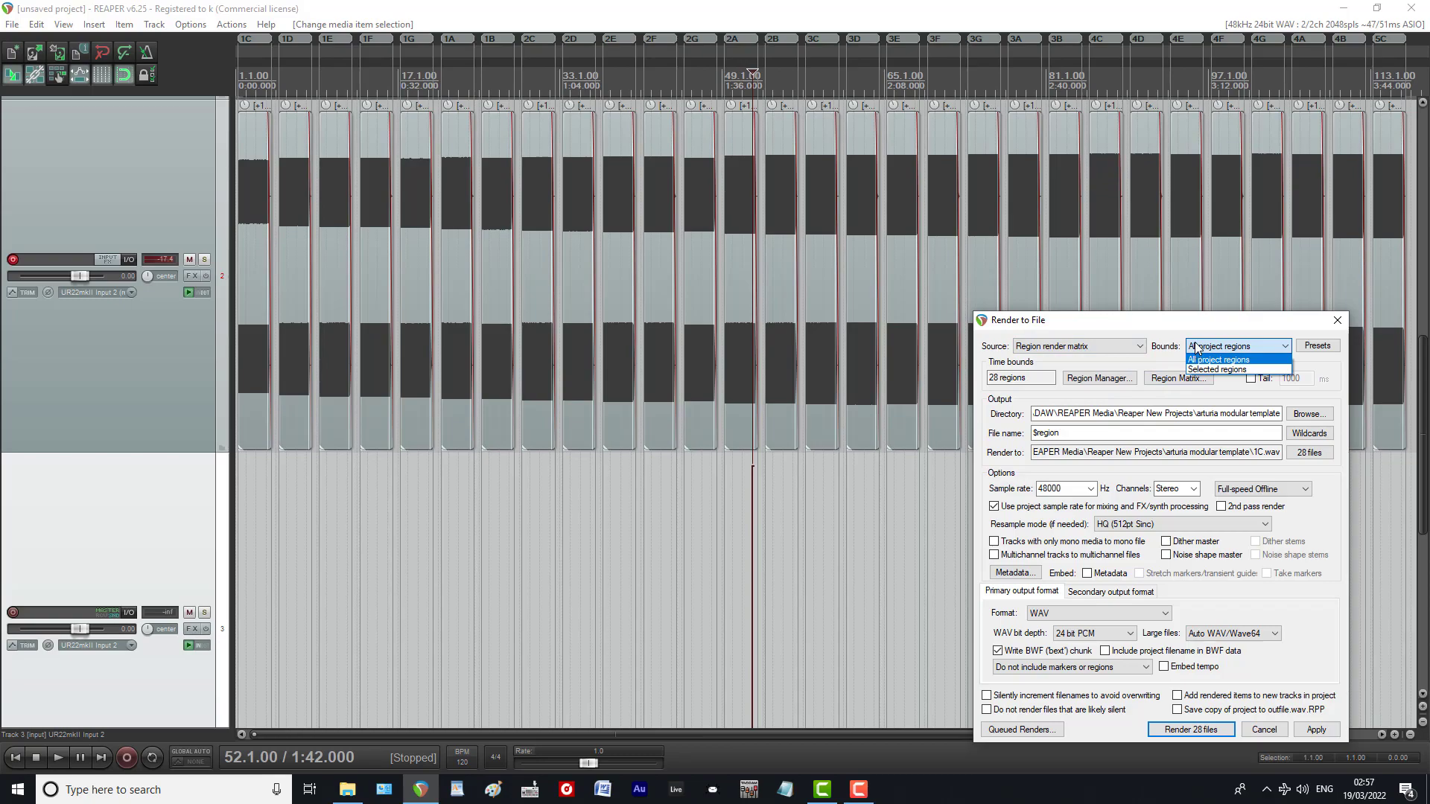
click(1195, 347)
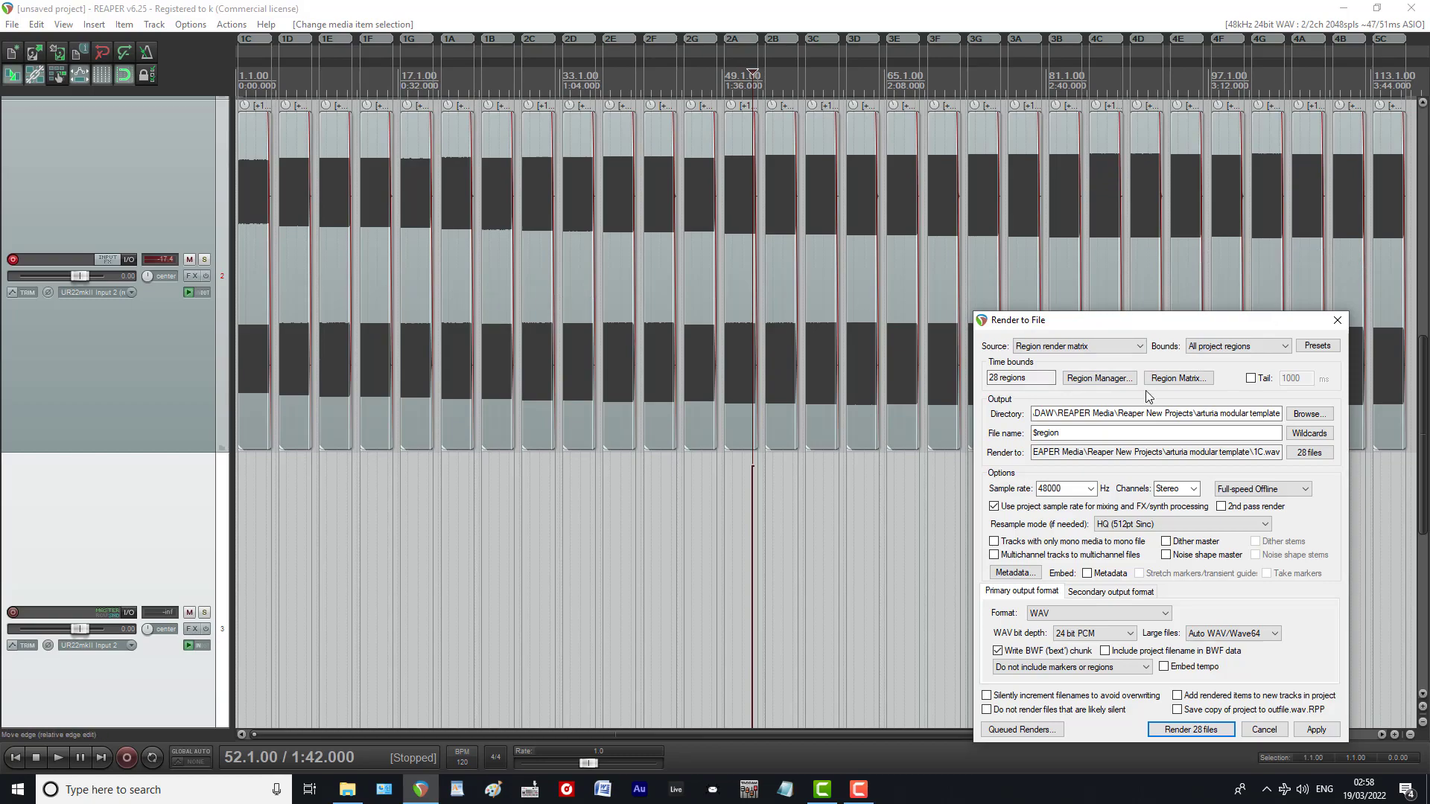
Step: Review the regions included in the render in the Region Manager, then close it
click(1005, 378)
drag(1035, 378, 973, 378)
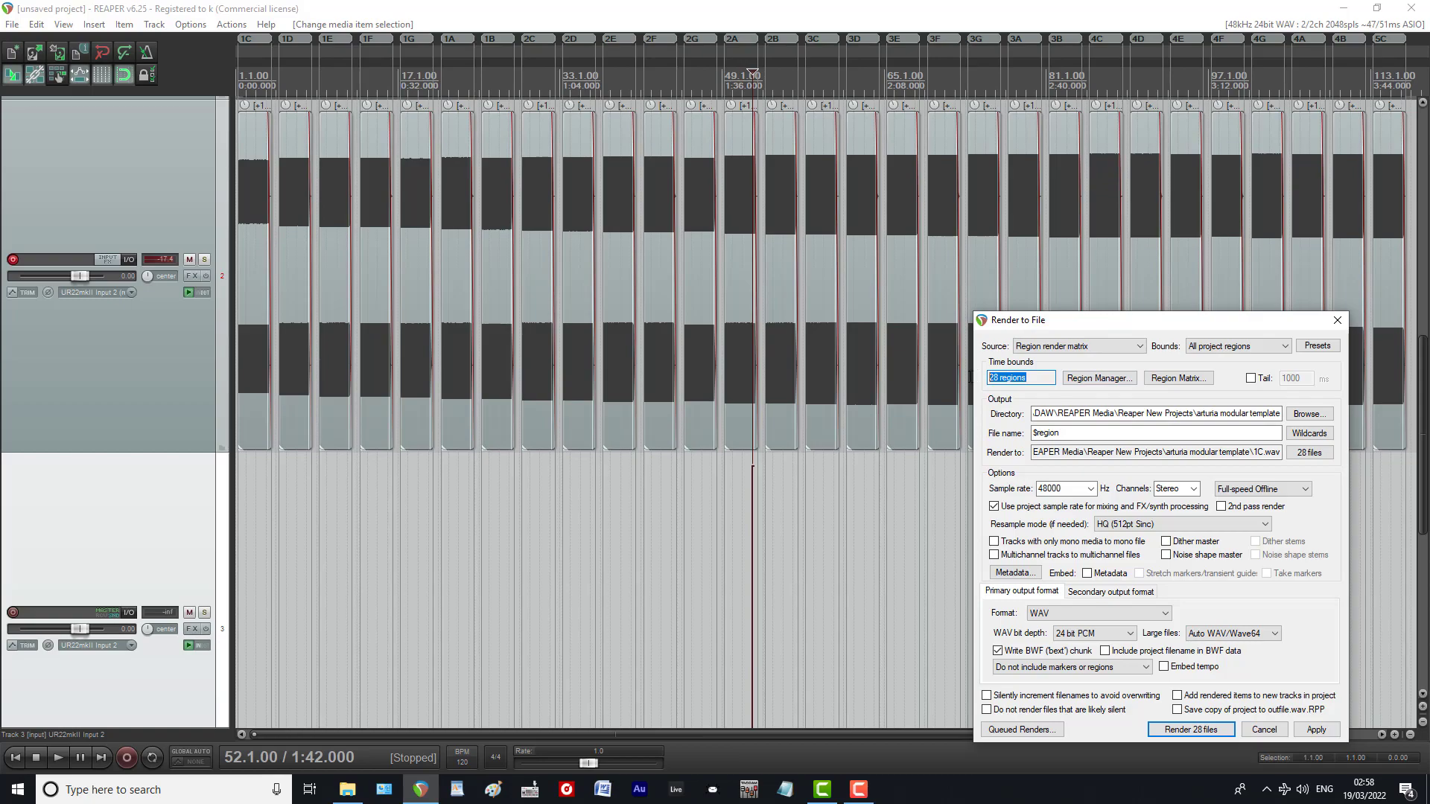
click(1087, 379)
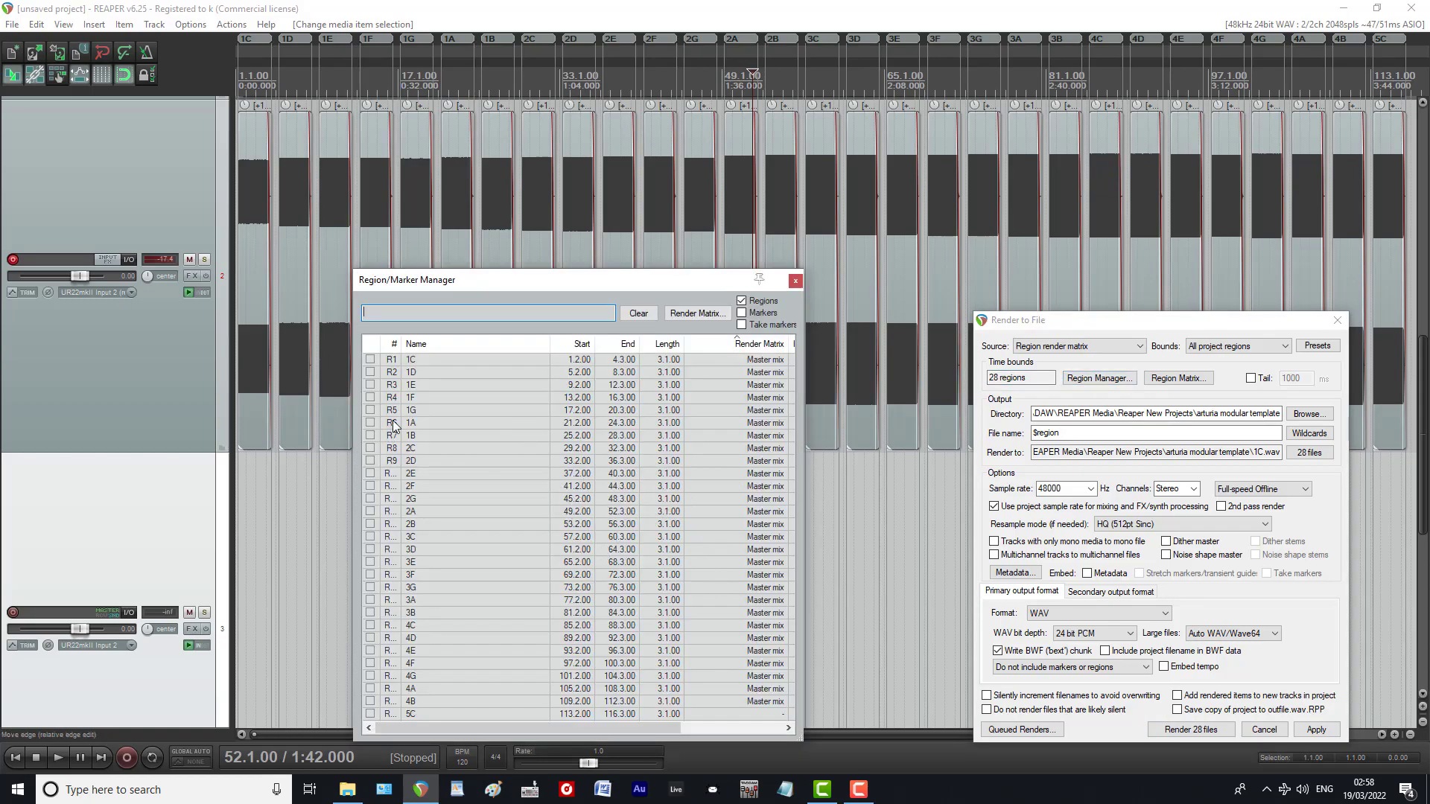
click(370, 361)
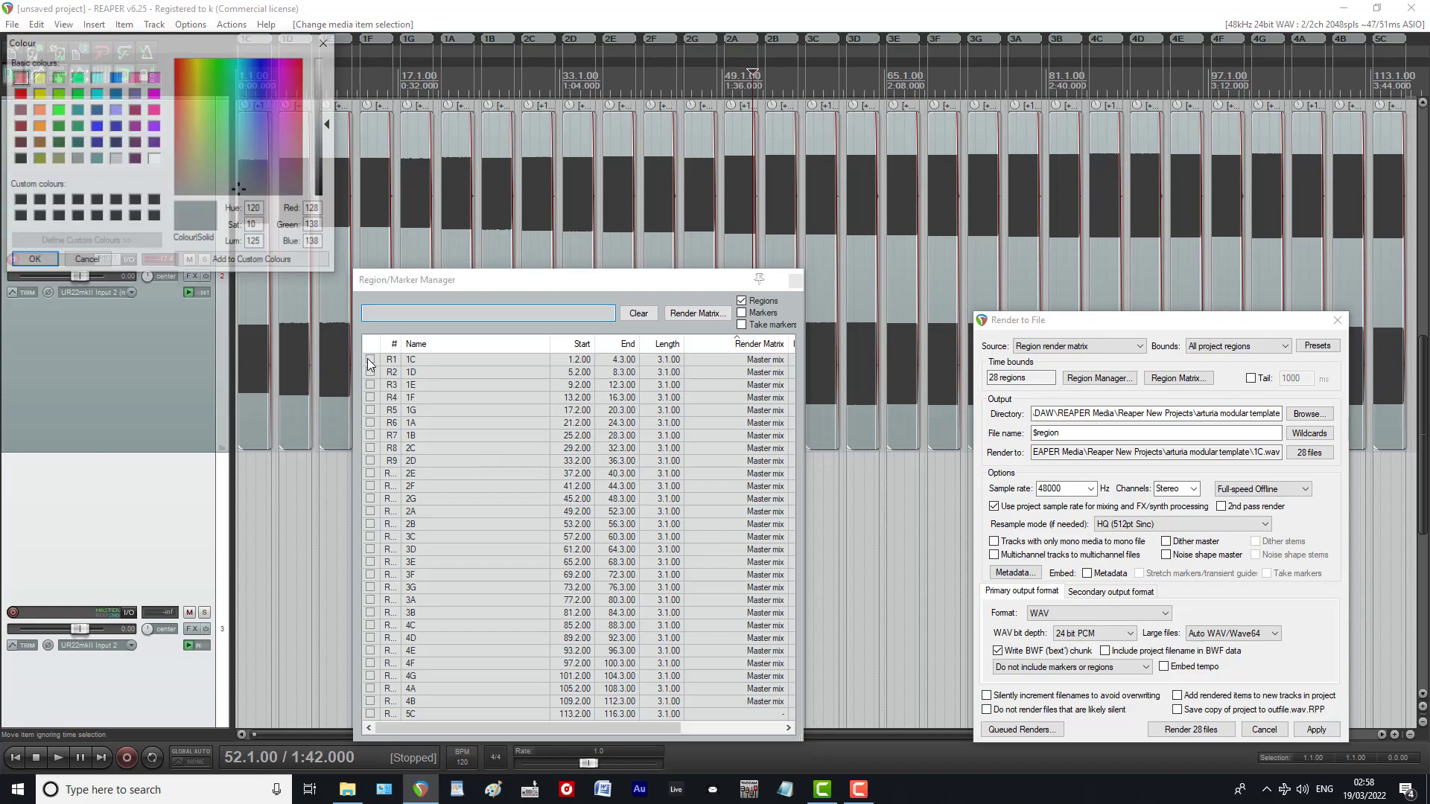
click(326, 42)
click(794, 284)
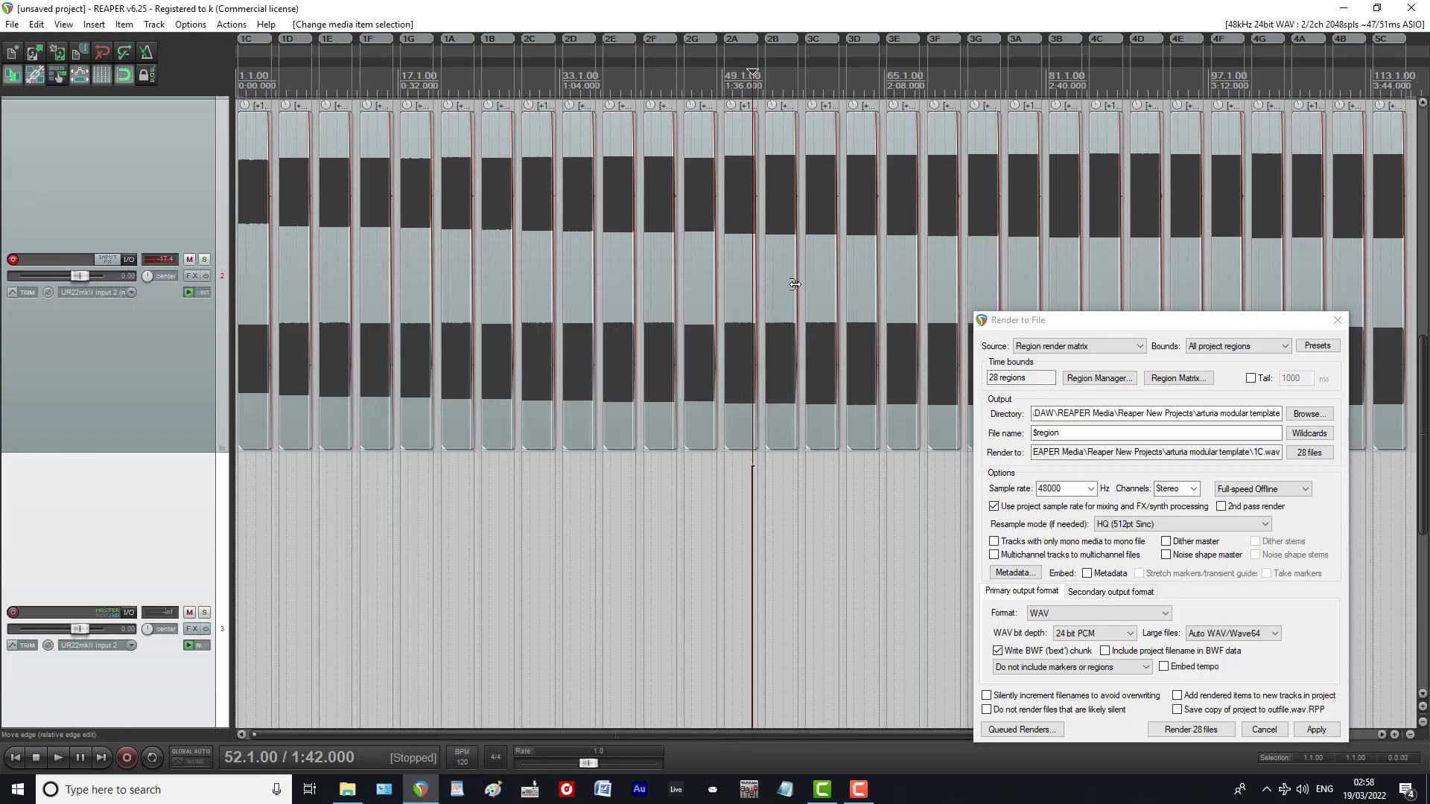
Step: Open the region render matrix and clear the Master mix assignment for all regions from 1C to 5C
click(1159, 379)
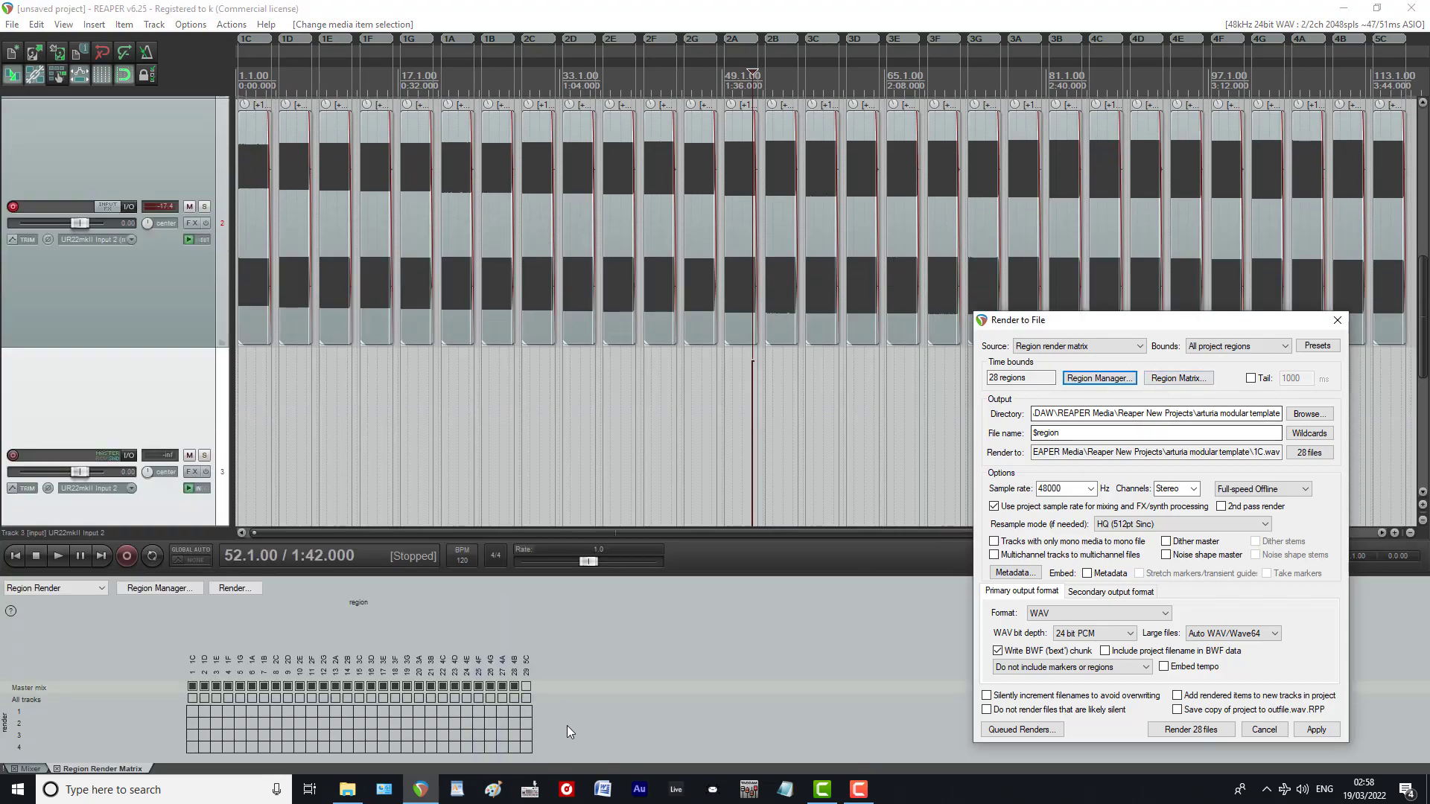
click(525, 685)
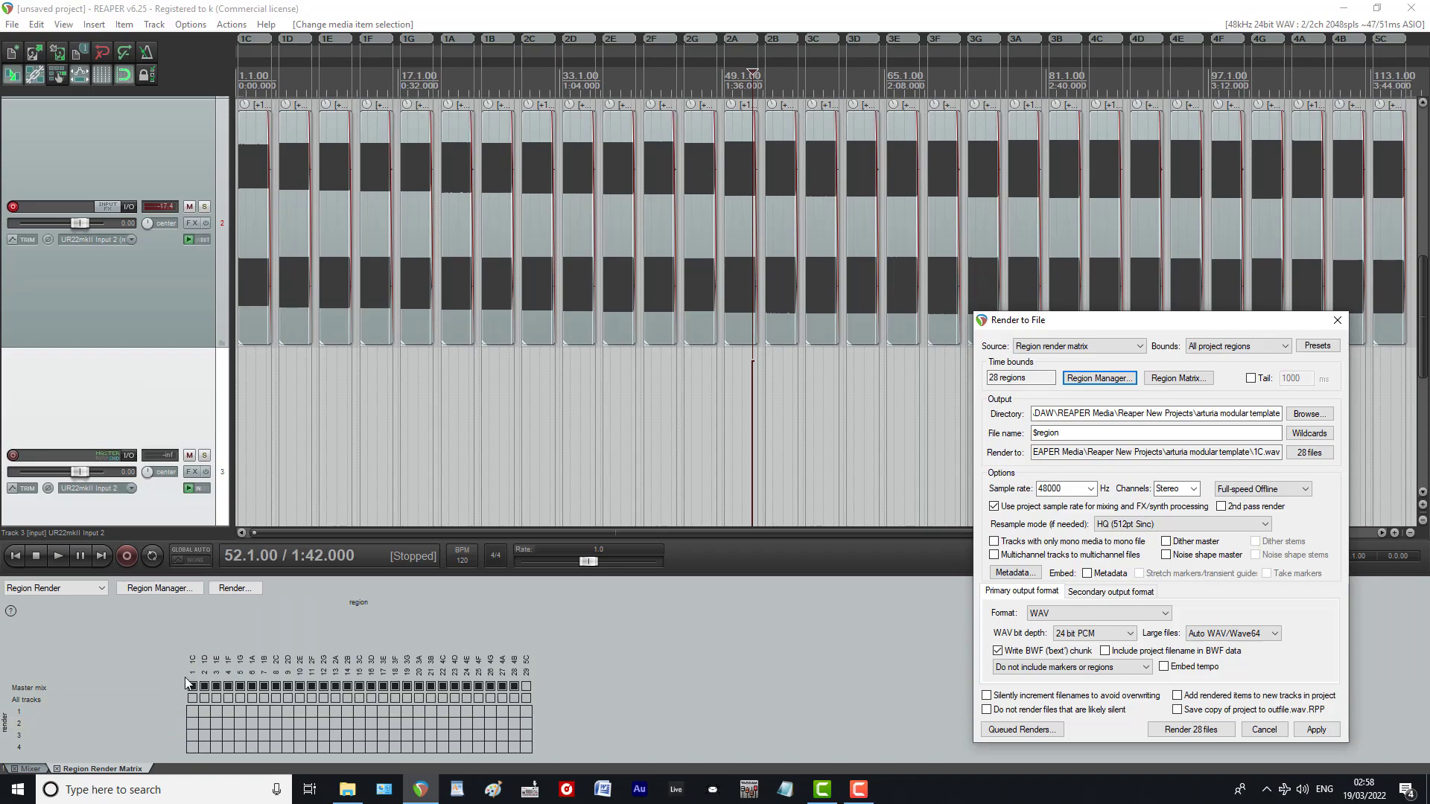
drag(192, 685, 527, 687)
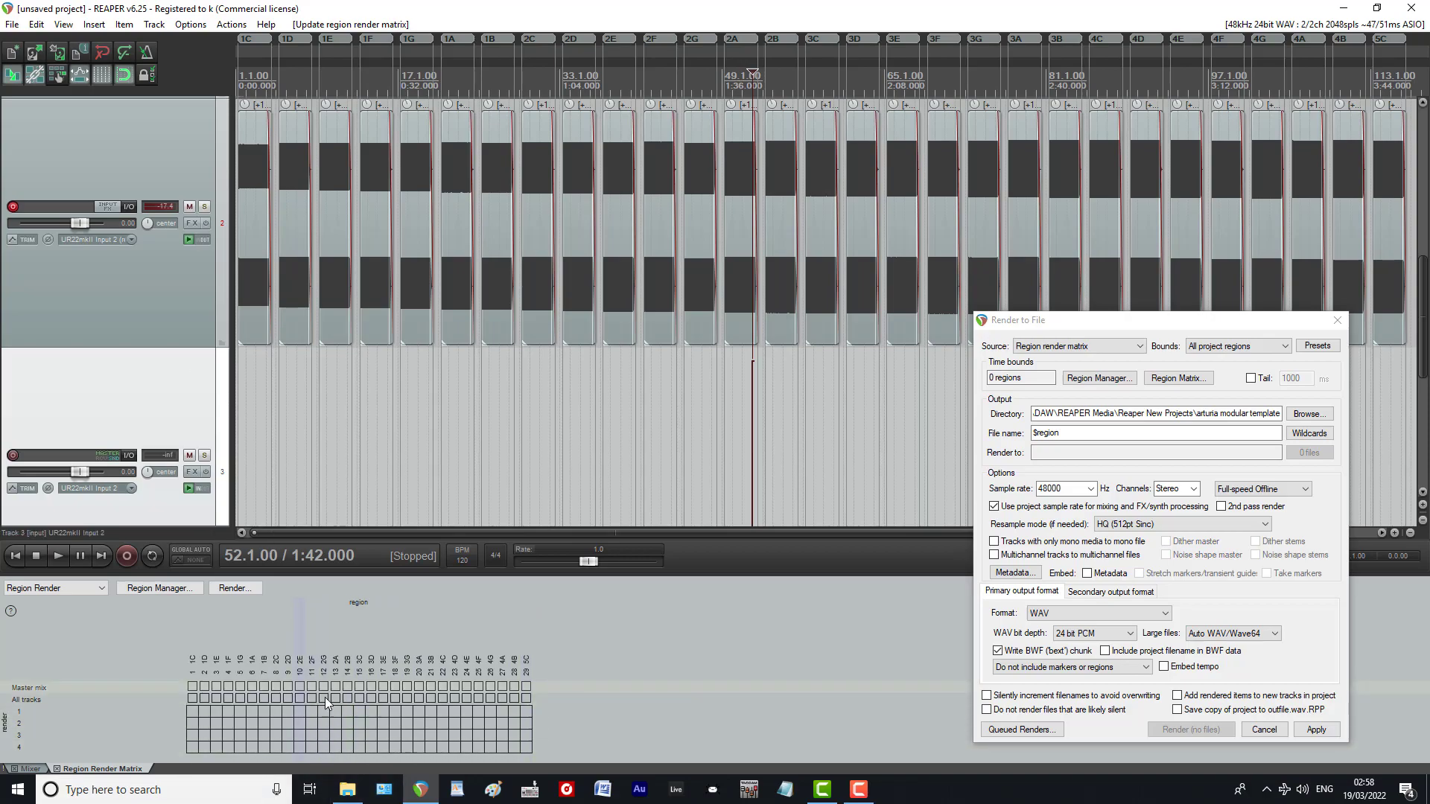
Step: Select the audio samples track and assign track 2 to every region from 1C to 5C in the render matrix
scroll(79, 271, up, 3)
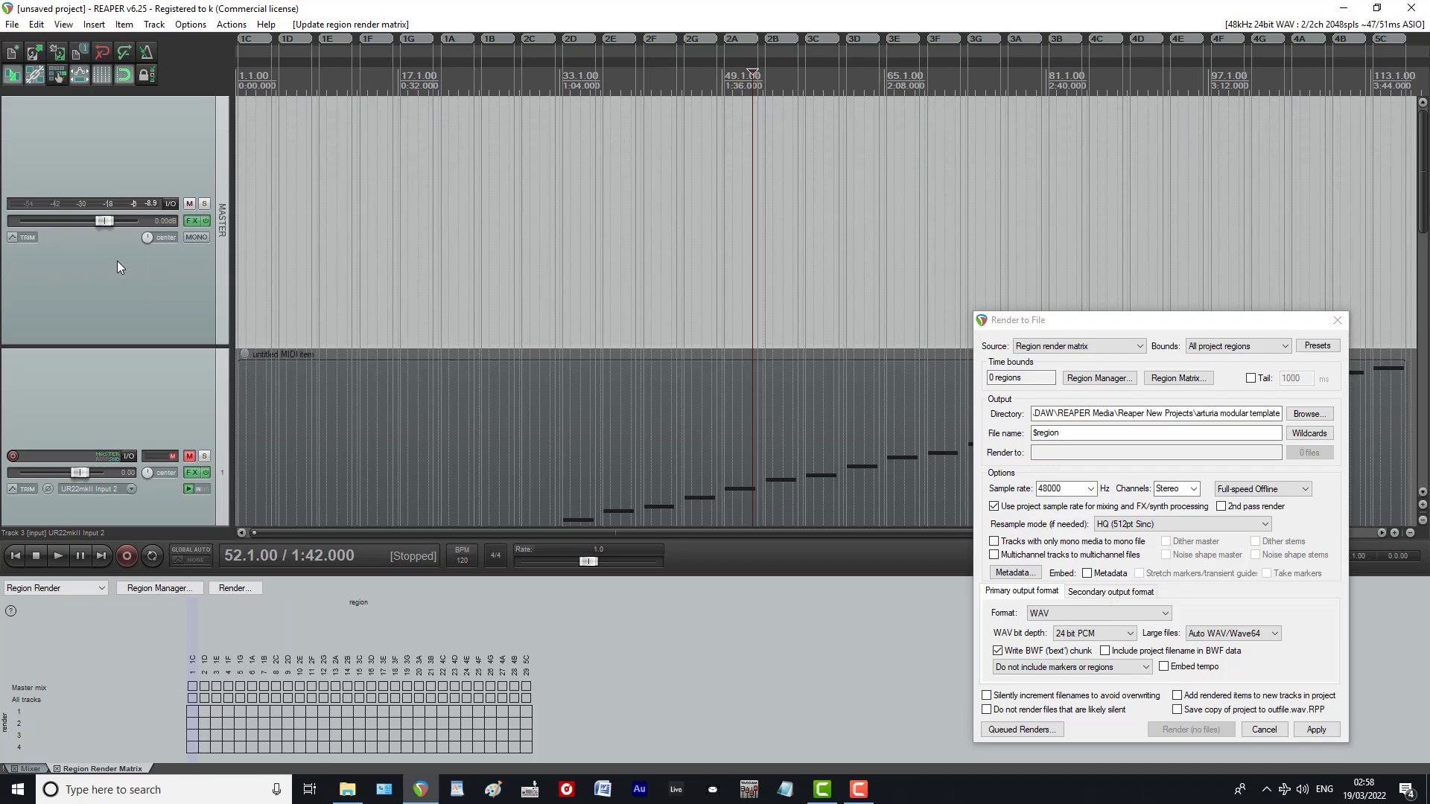
scroll(118, 261, down, 1)
scroll(118, 261, down, 1)
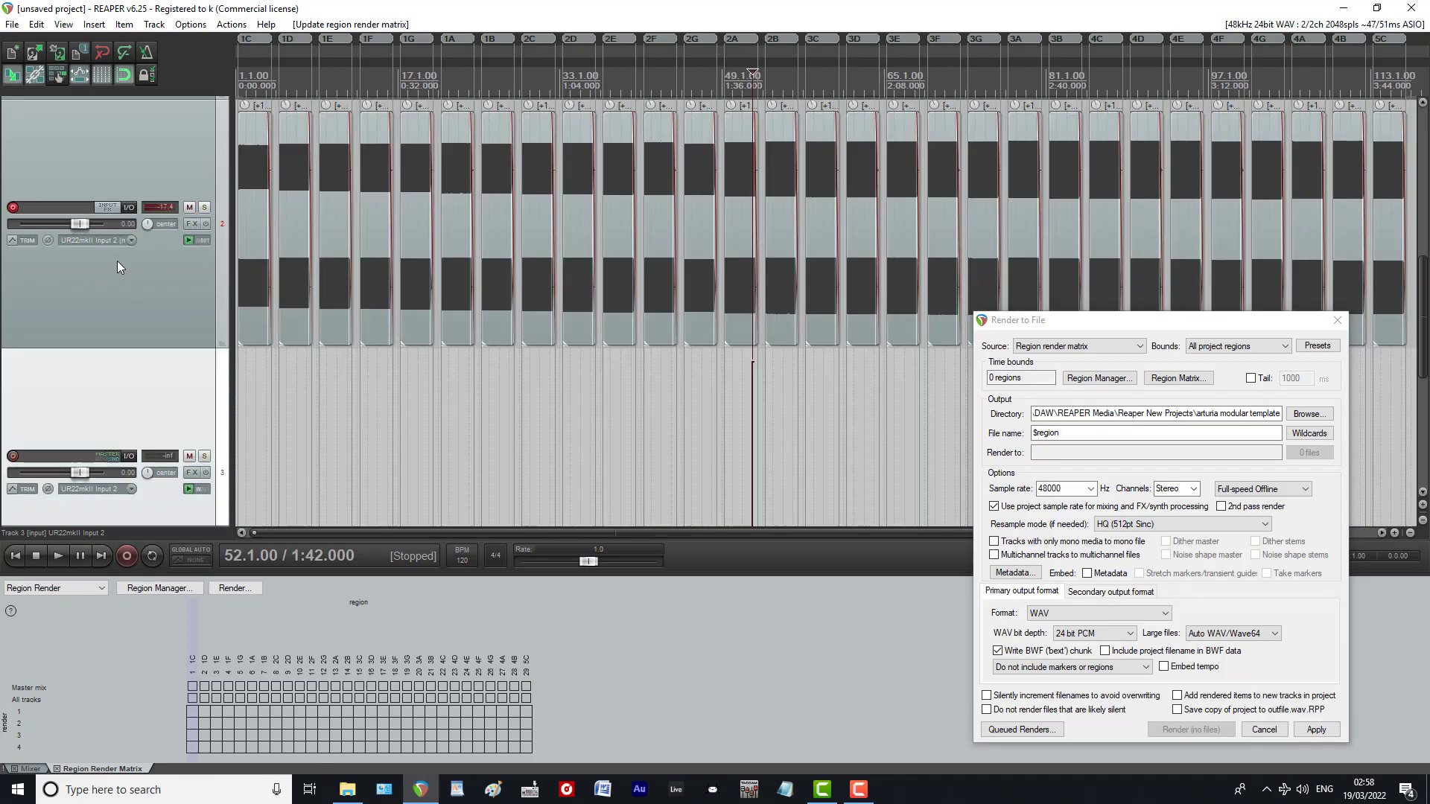
click(217, 265)
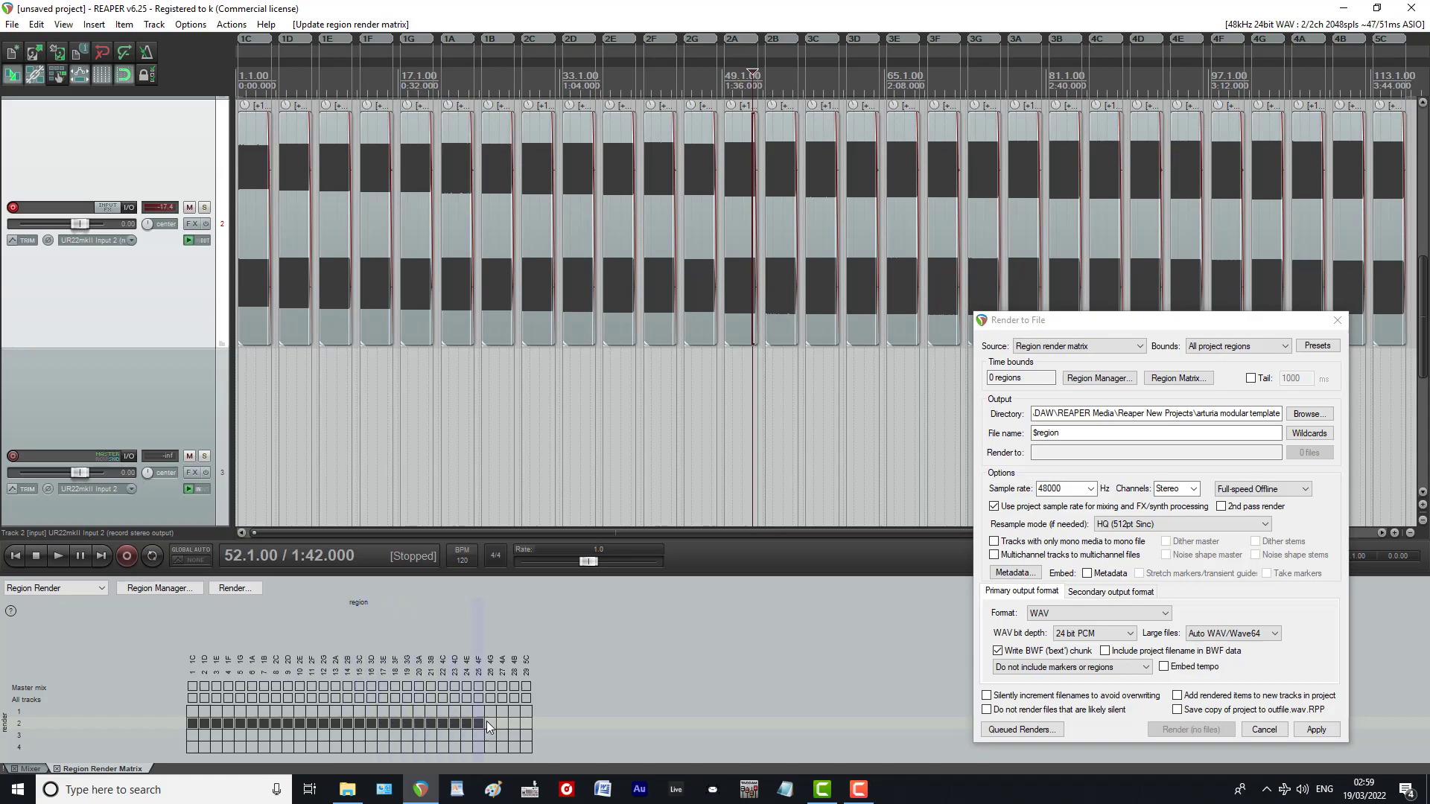
drag(516, 722, 526, 721)
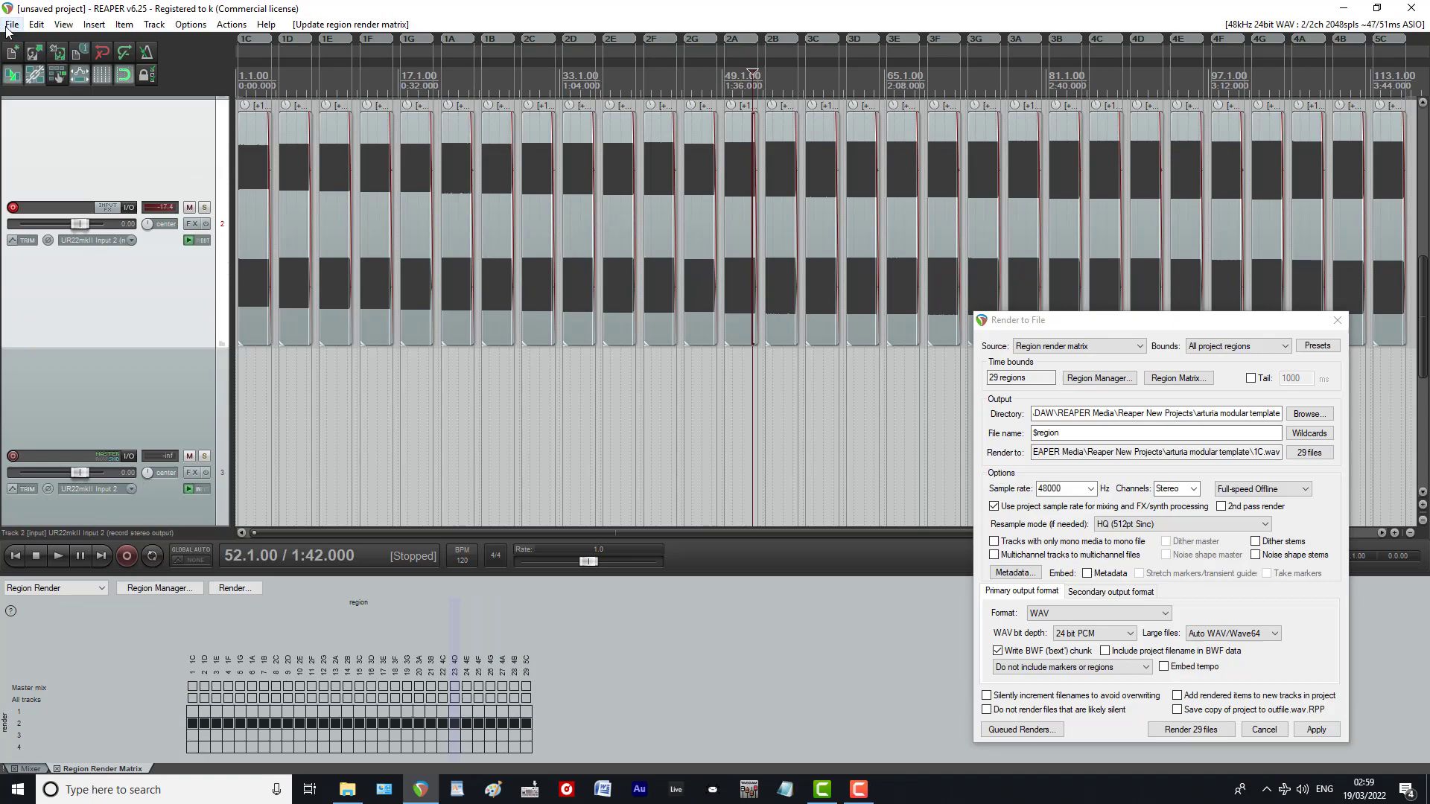
Step: Check the render tail option, leave it disabled, and inspect the fade-out of the 3F sample
click(1253, 378)
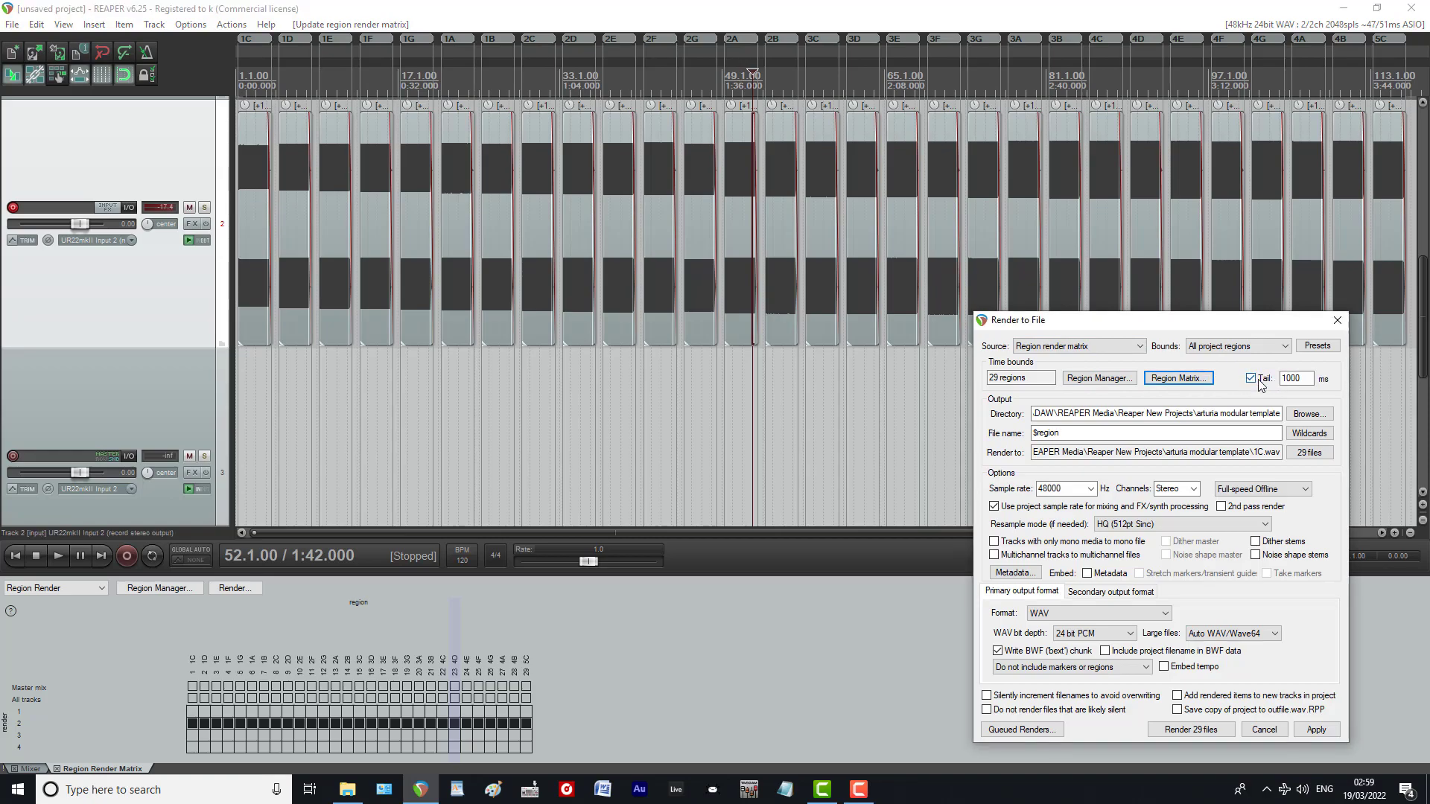
click(1251, 377)
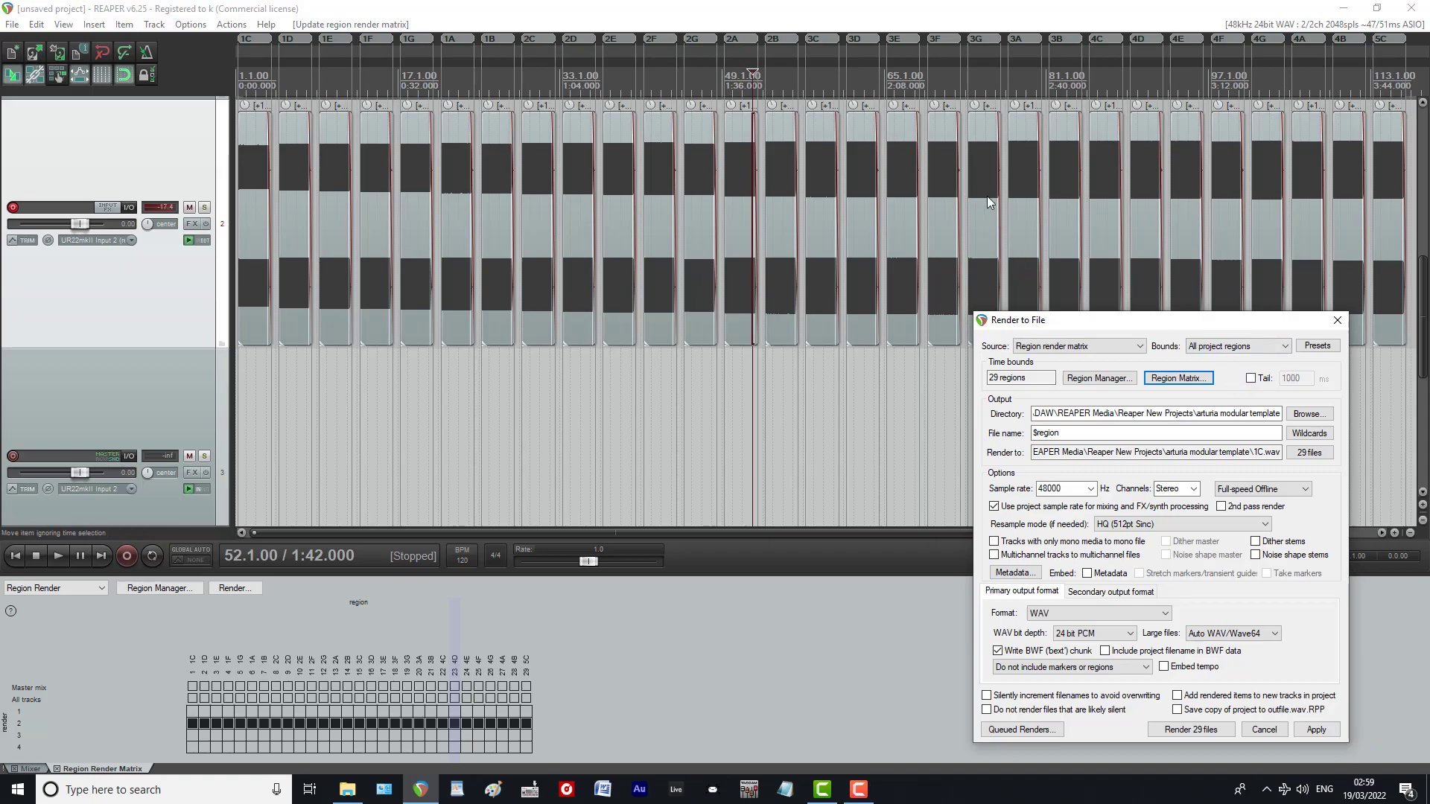
click(949, 176)
scroll(946, 176, up, 5)
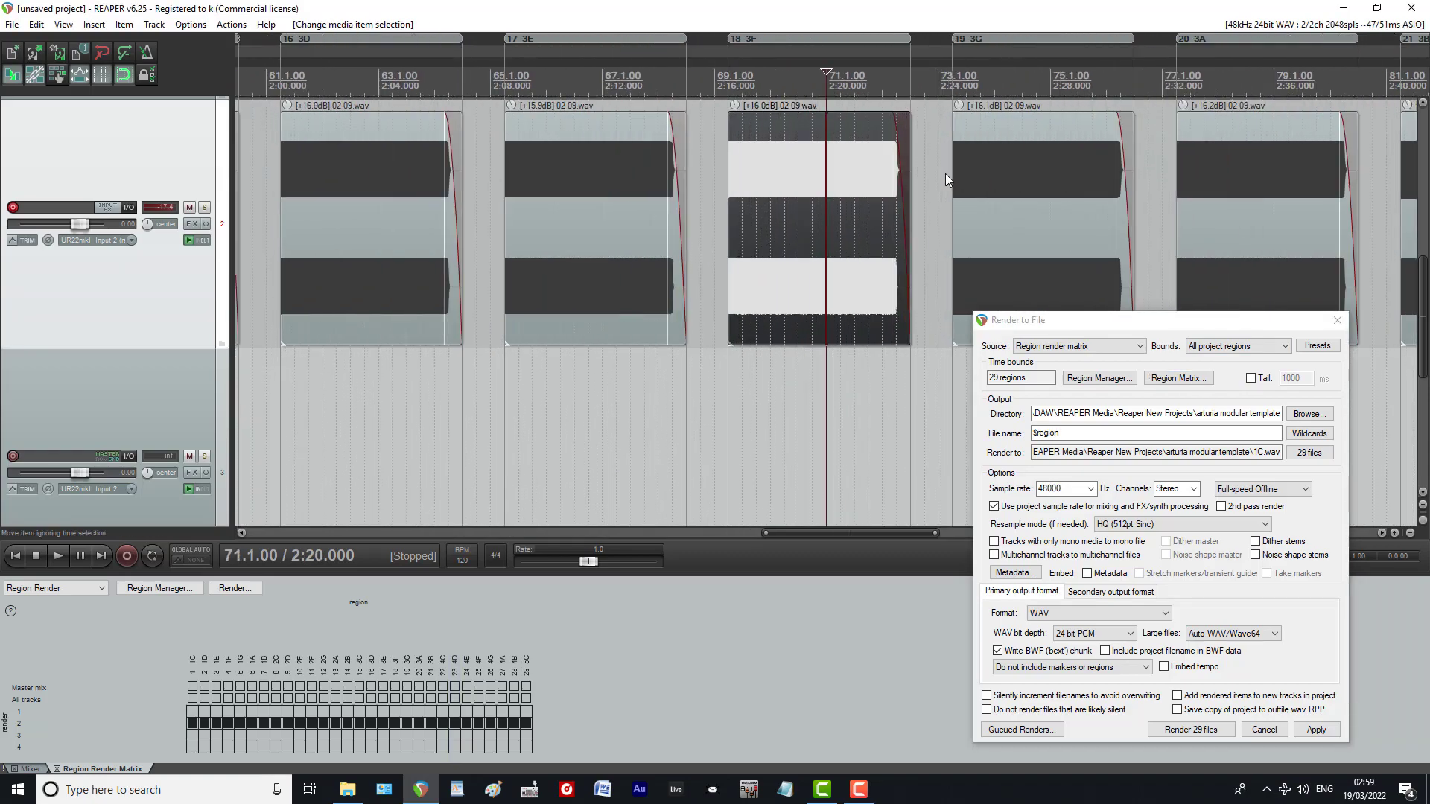
scroll(945, 172, up, 3)
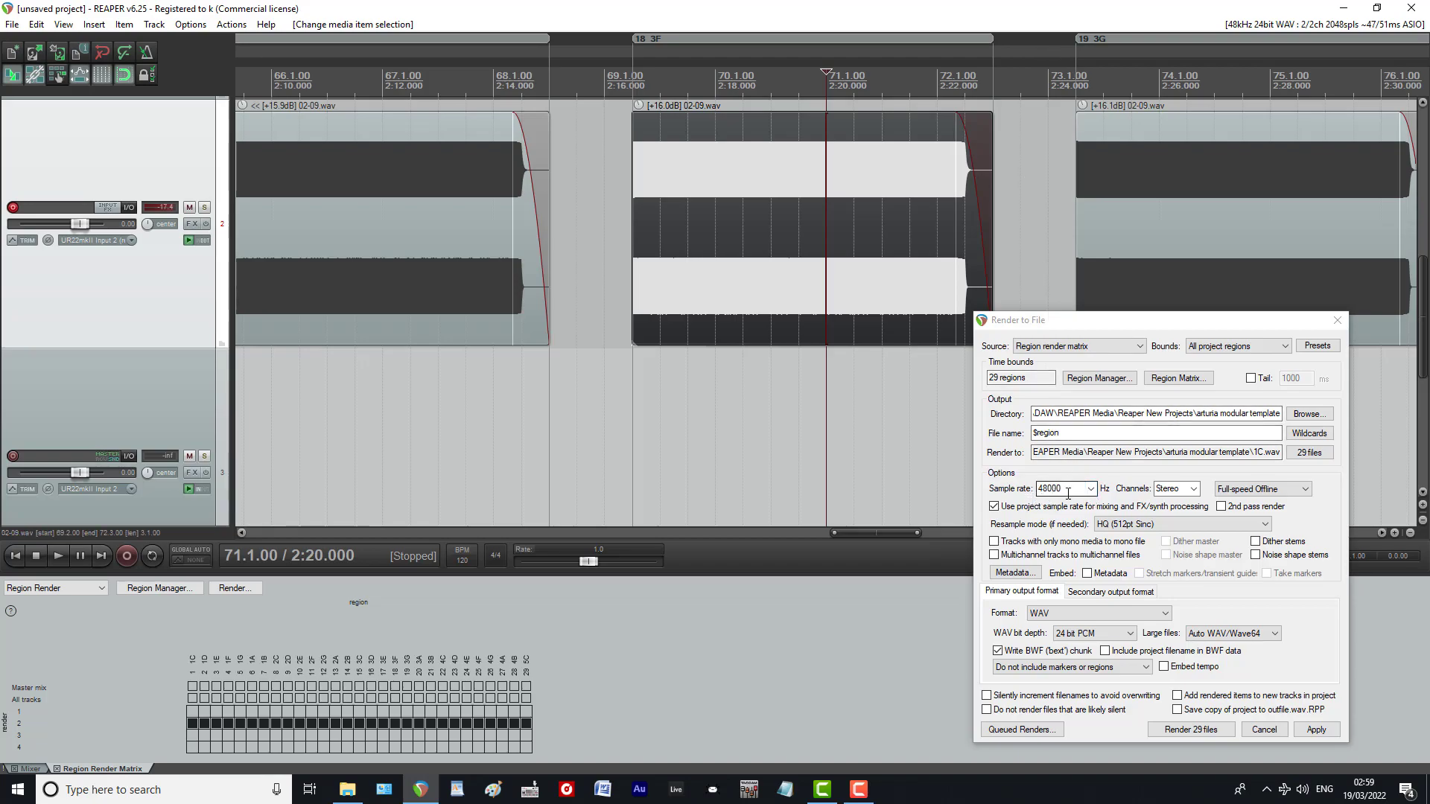
Step: Select 48000 Hz as the sample rate for the region render
click(1090, 491)
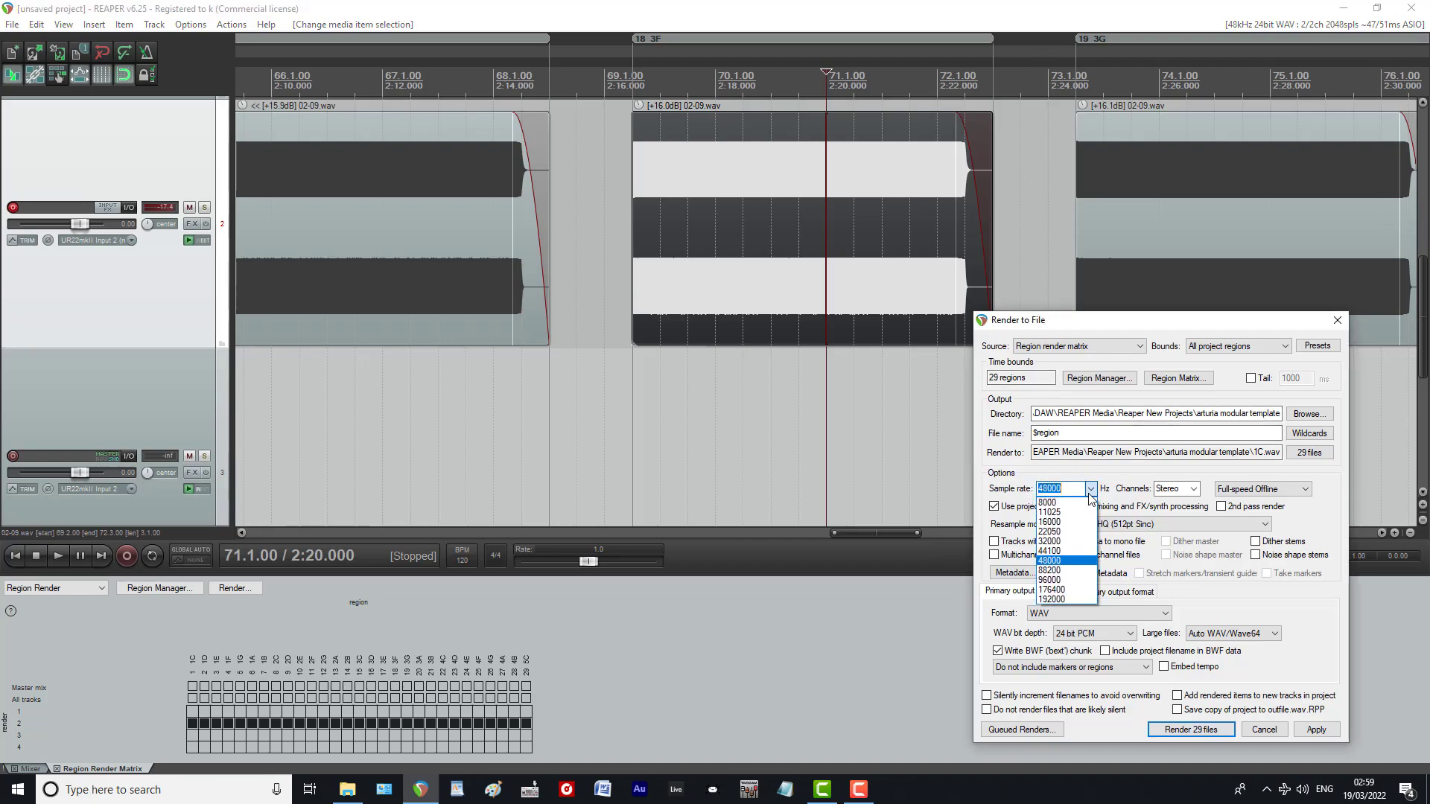
click(1082, 566)
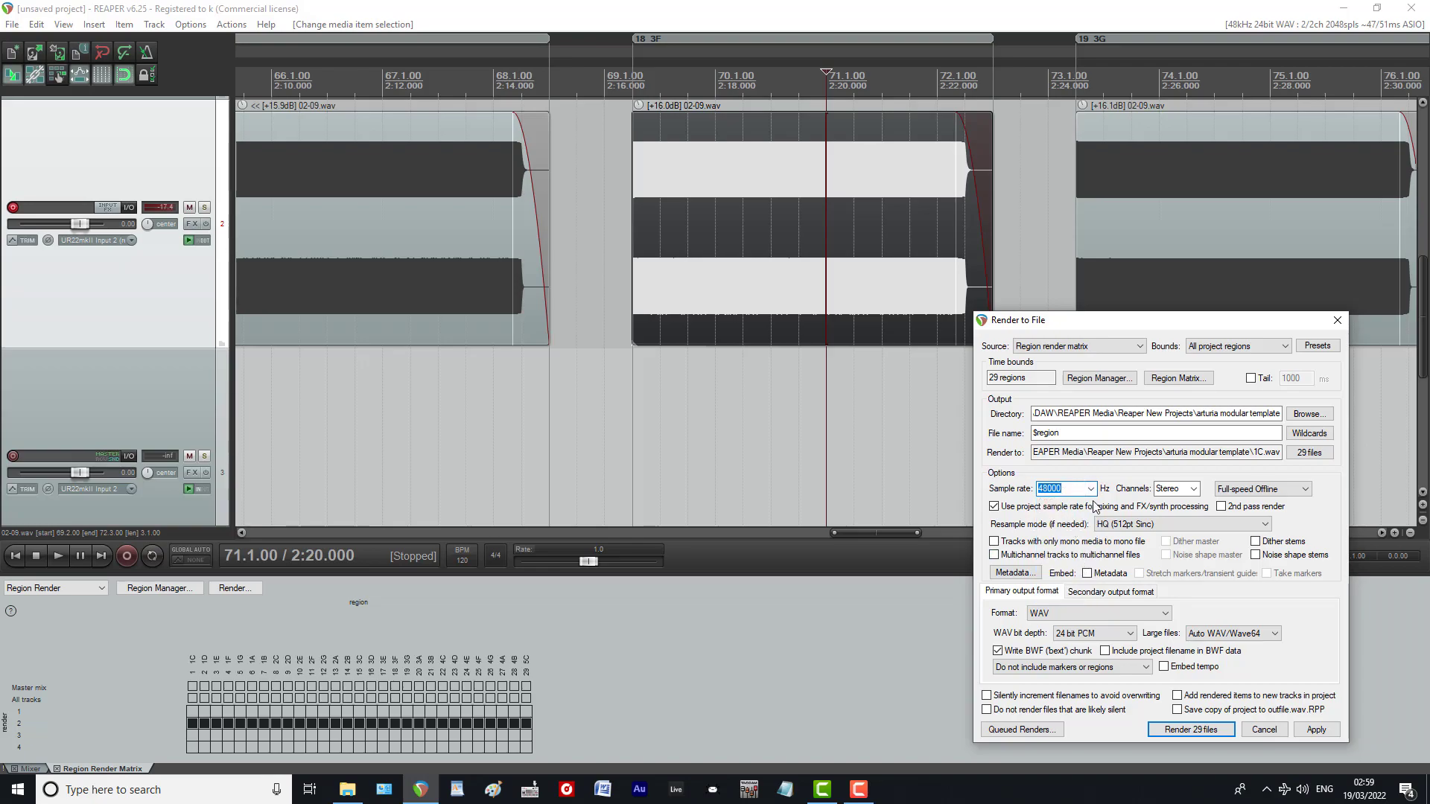
scroll(899, 238, down, 10)
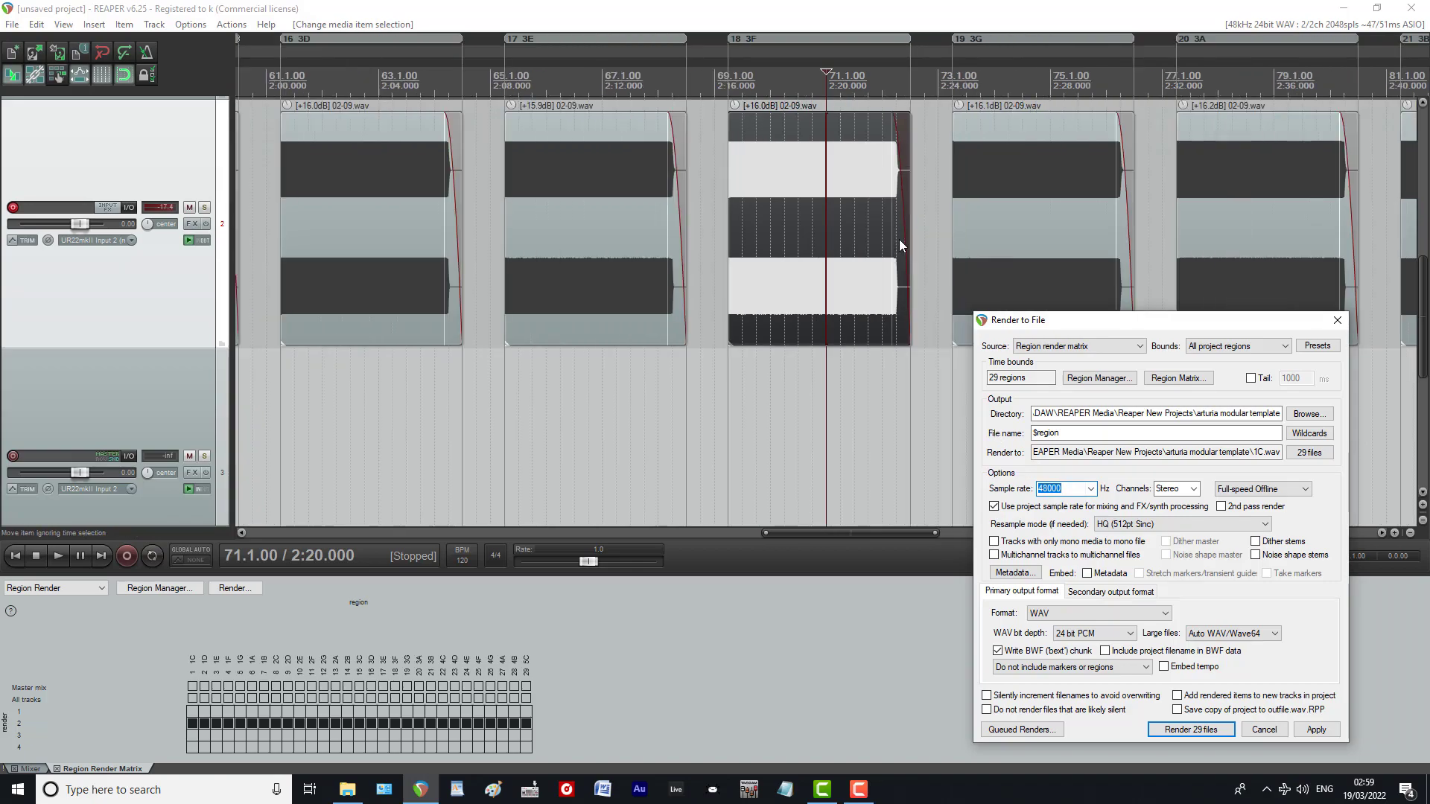
scroll(912, 234, down, 2)
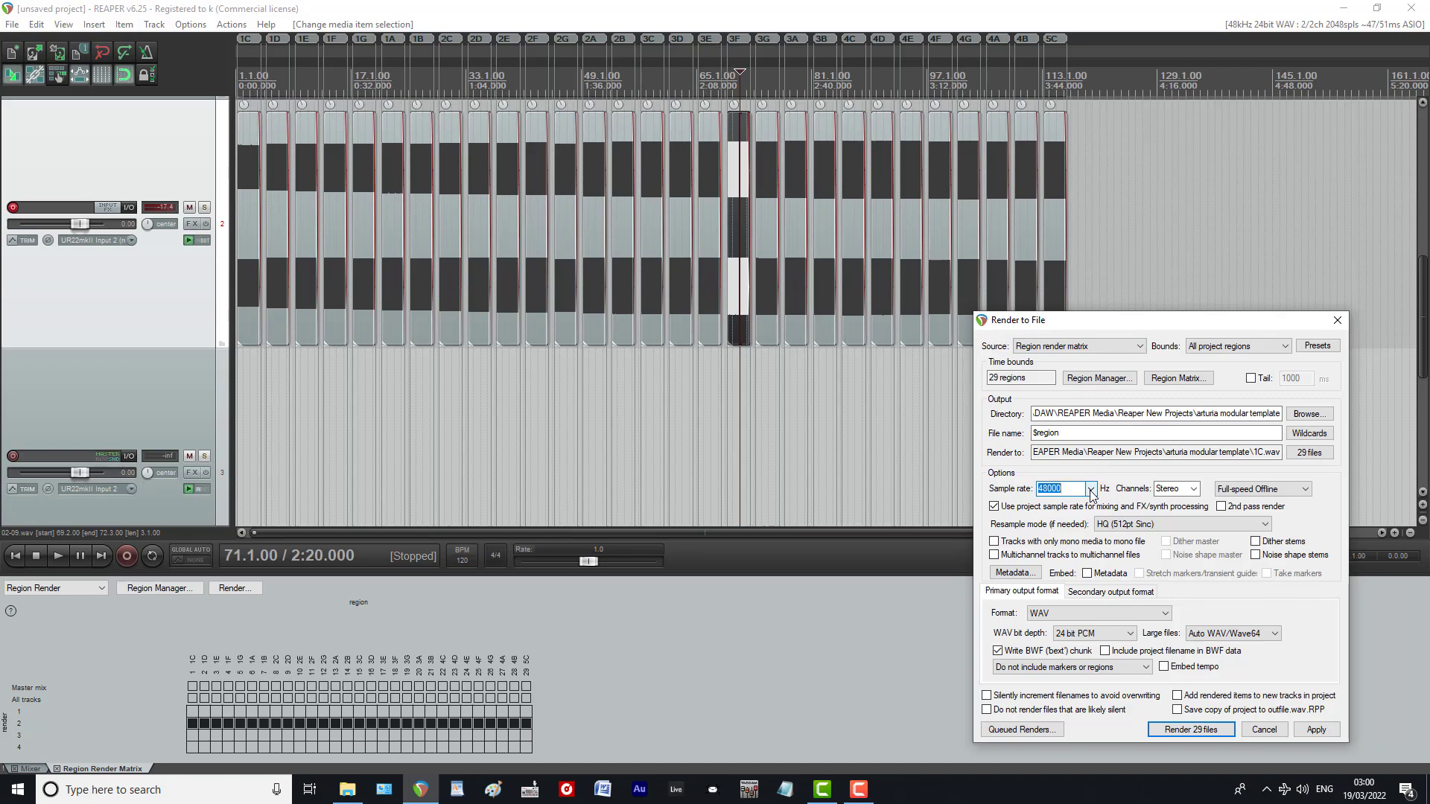
Step: Examine the MIDI notes on track 1 alongside the audio samples and regions, then return the playhead to the project start
scroll(735, 277, up, 4)
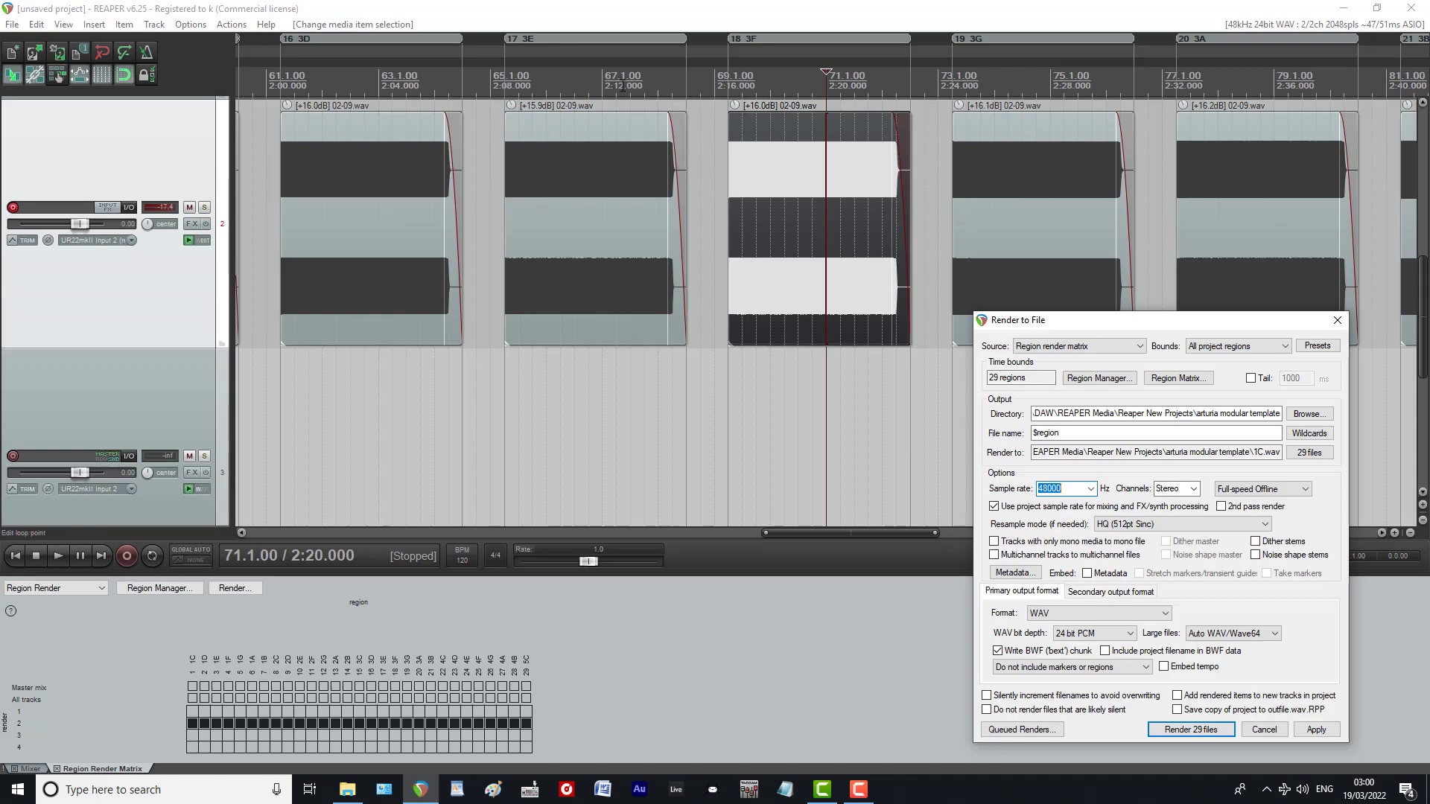
scroll(95, 140, up, 3)
scroll(95, 140, up, 1)
scroll(100, 137, down, 2)
scroll(102, 137, up, 1)
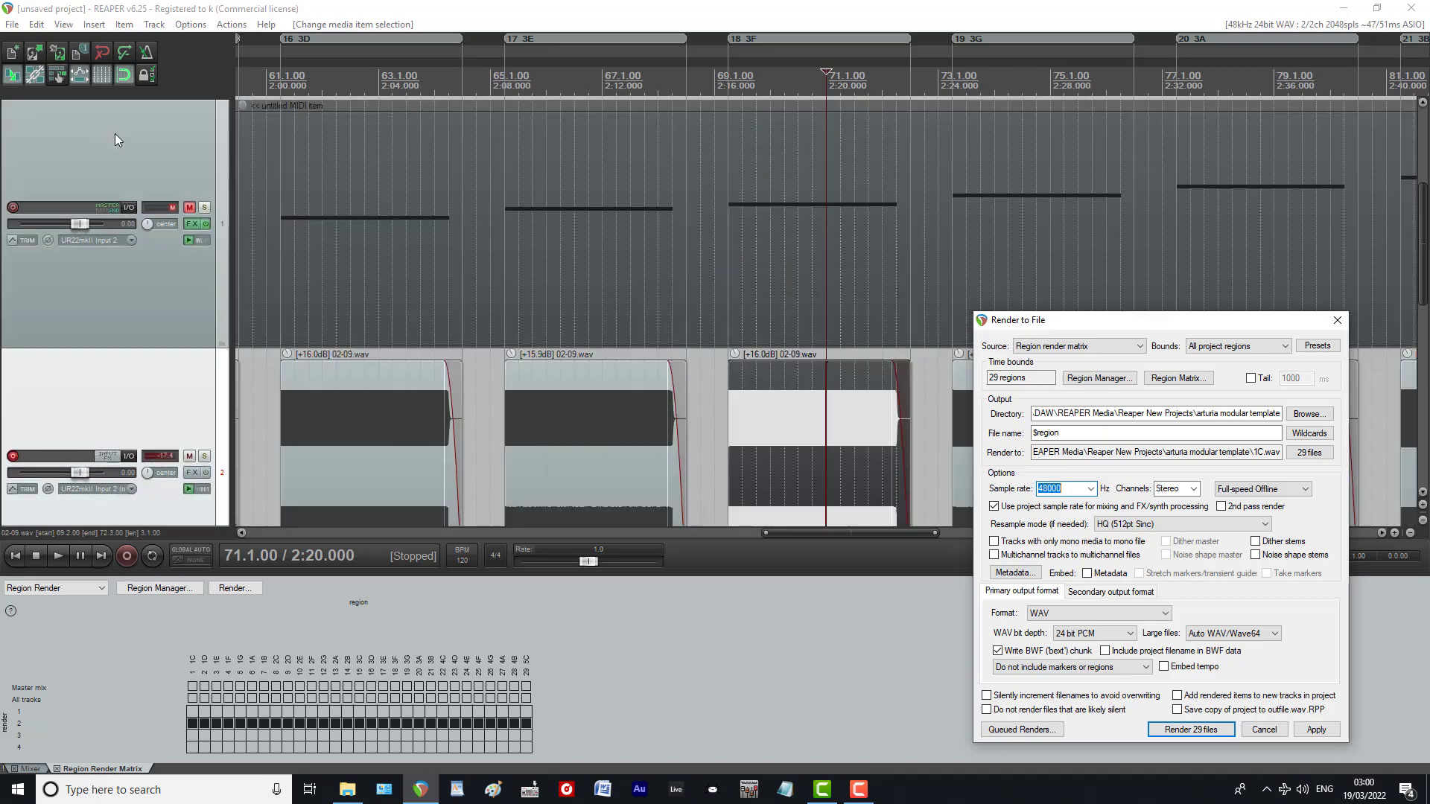
click(338, 42)
scroll(857, 70, down, 6)
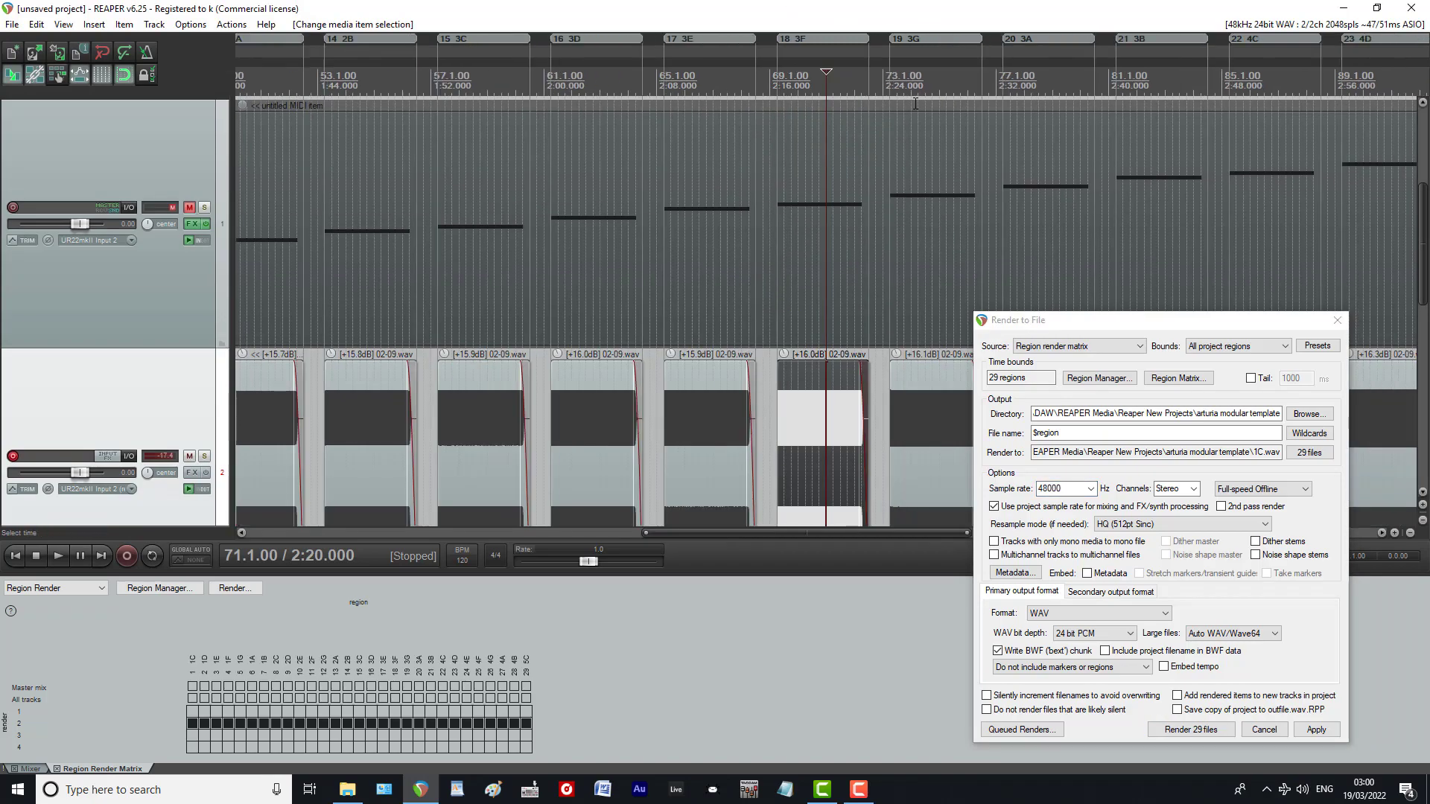
scroll(916, 103, up, 5)
click(15, 555)
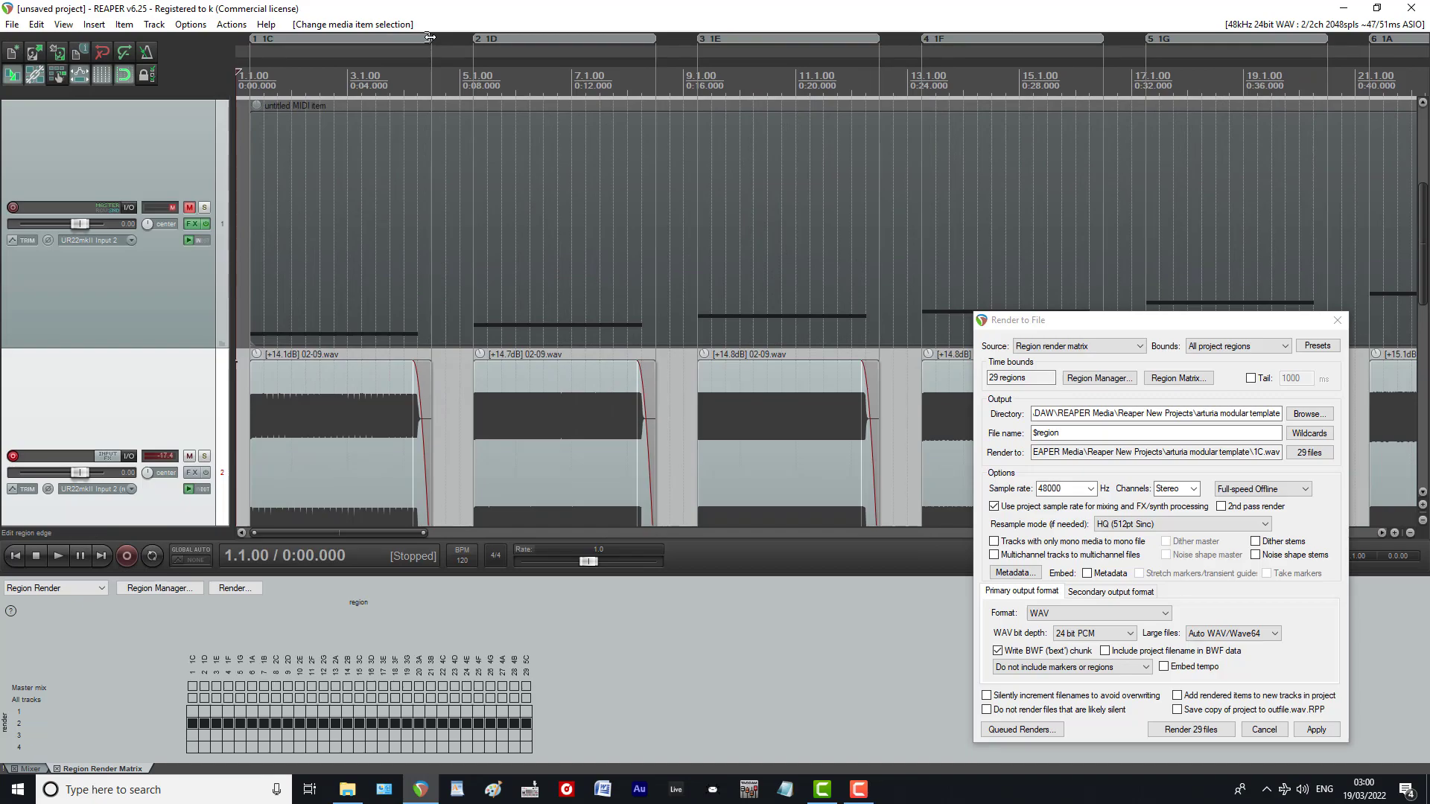
Step: Review the Project Information wildcards for the render file name and keep $region as the naming pattern
click(1310, 435)
mouse_move(1311, 454)
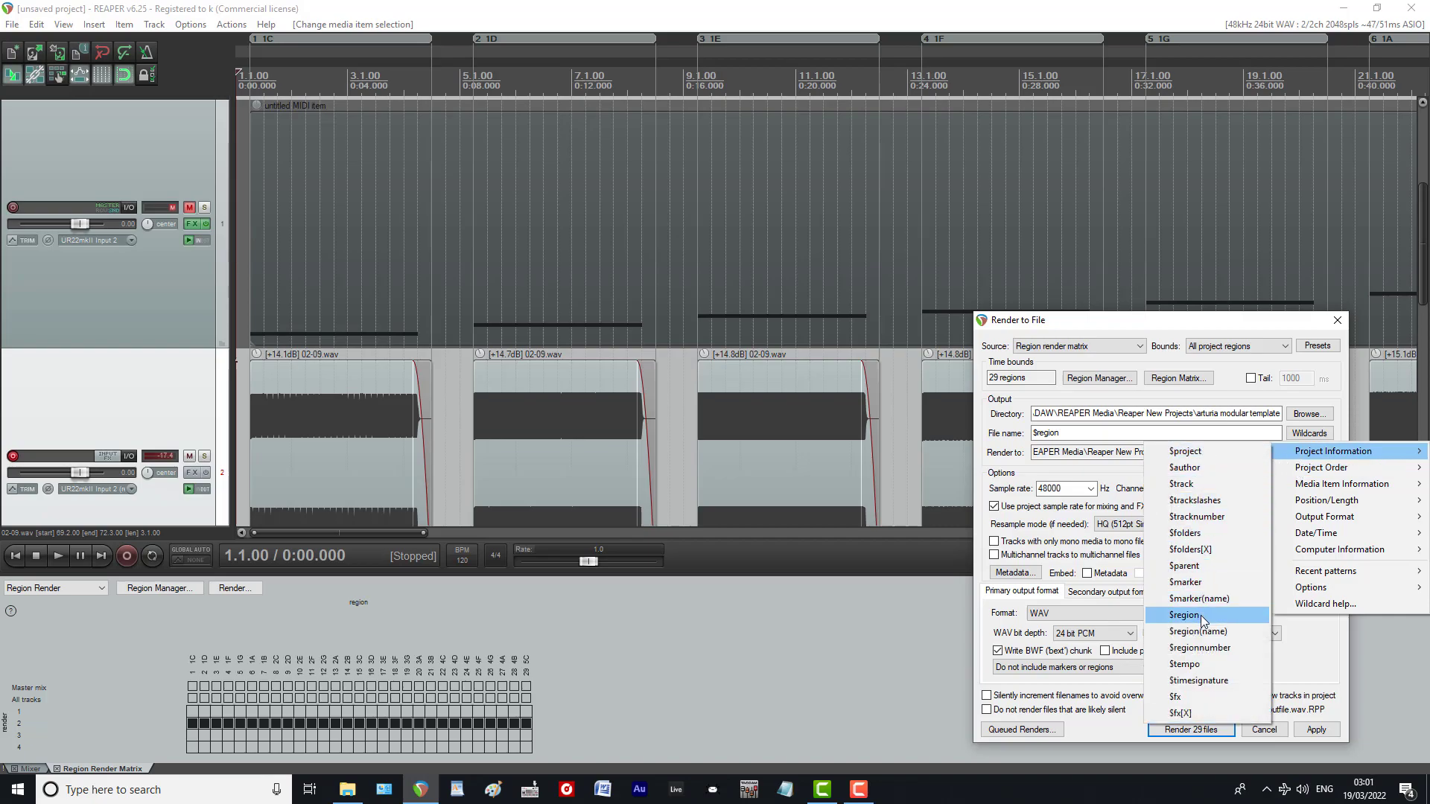
click(1092, 435)
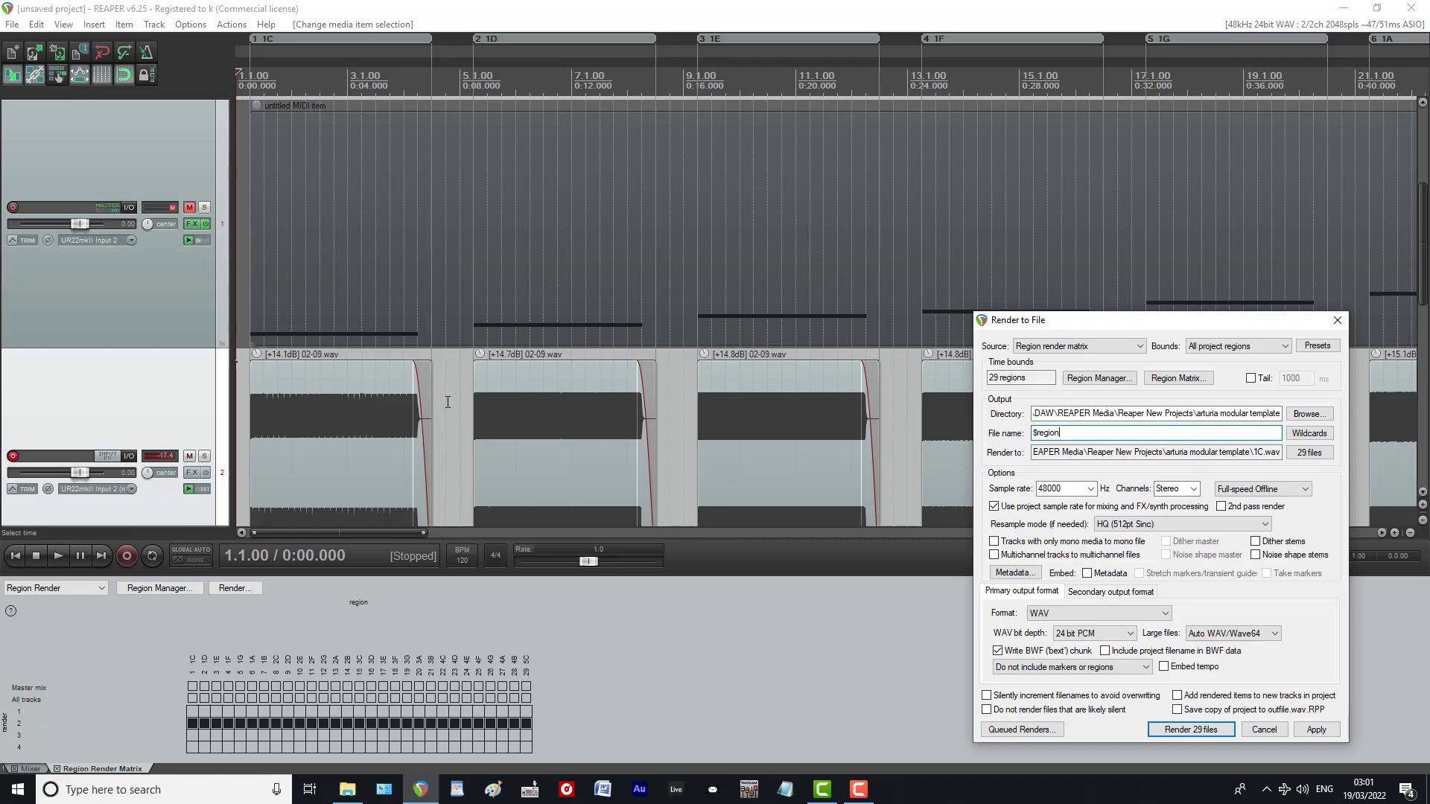
Step: Try different end positions for region 1C, finishing with its end aligned to the end of the 1C audio sample
scroll(445, 388, up, 2)
scroll(445, 383, up, 1)
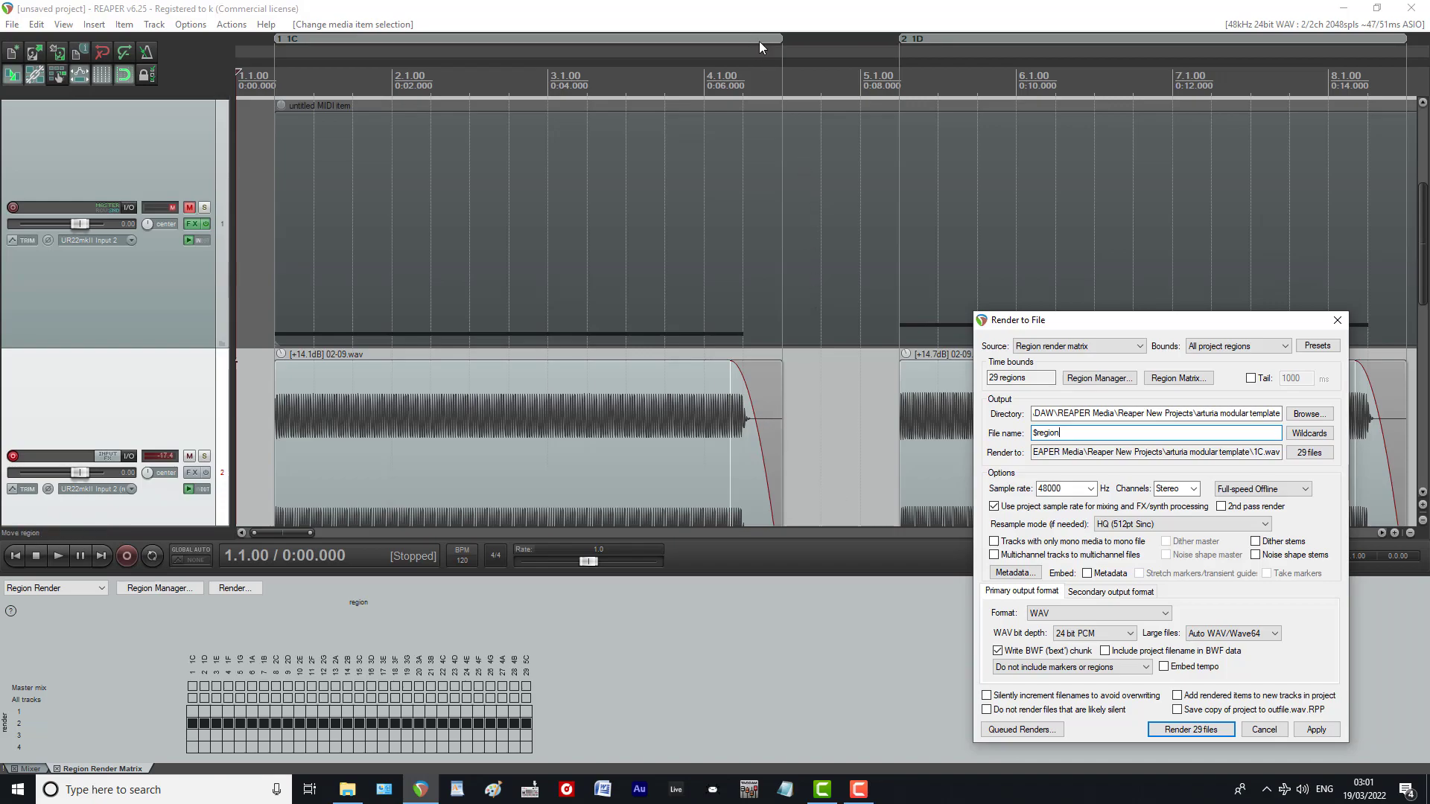
drag(782, 38, 928, 41)
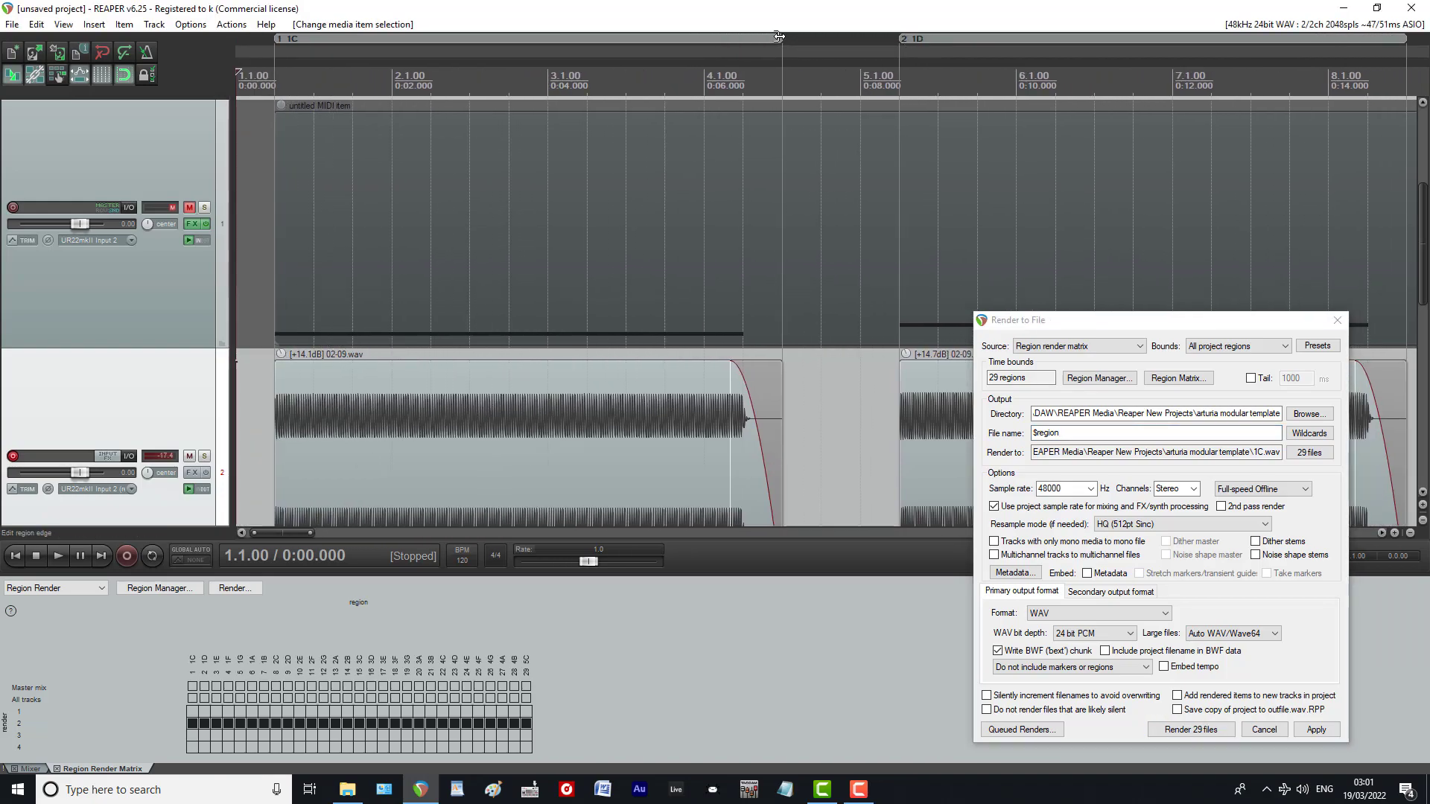
drag(779, 36, 488, 39)
drag(525, 42, 822, 46)
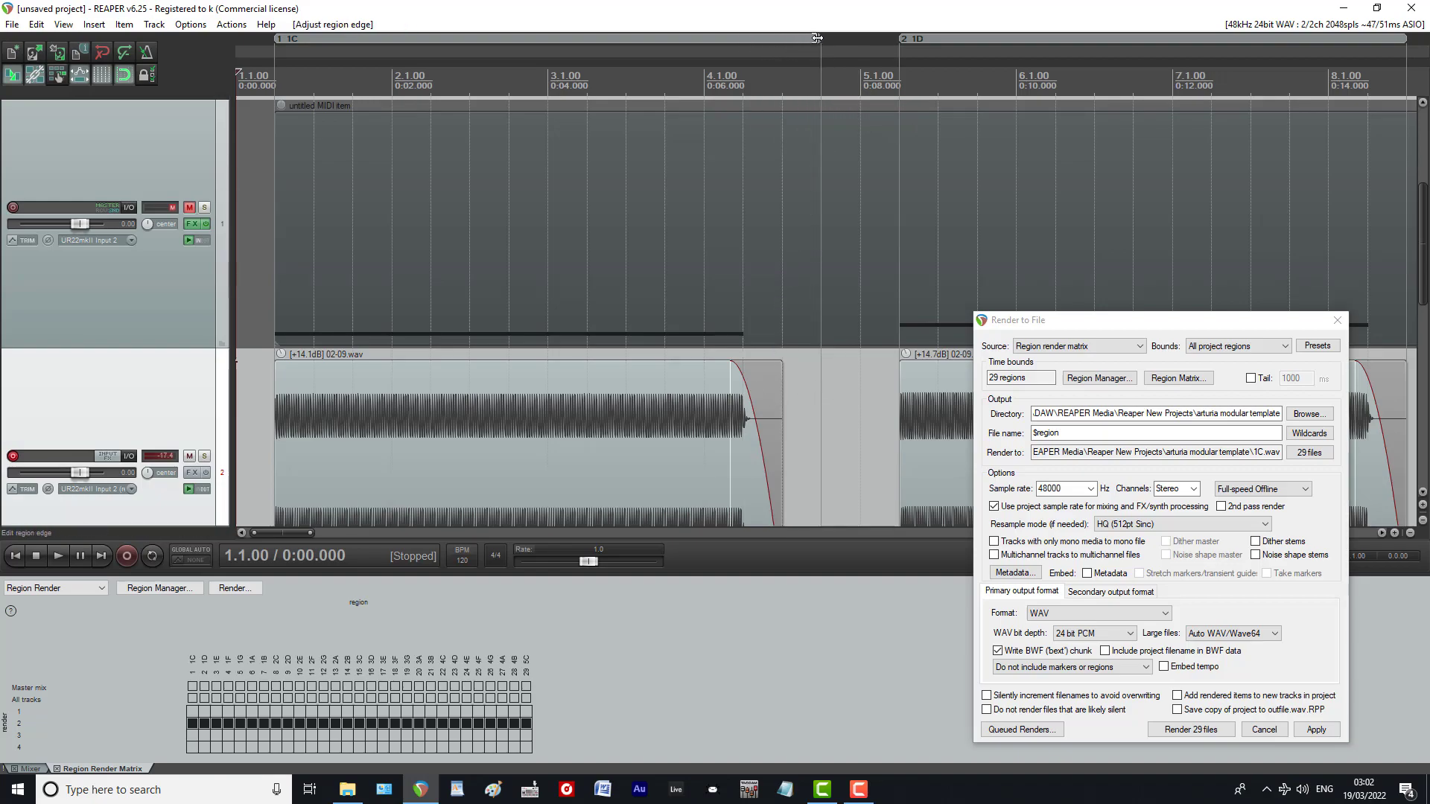
mouse_move(817, 38)
mouse_down()
mouse_move(797, 39)
mouse_move(819, 39)
mouse_up()
click(718, 411)
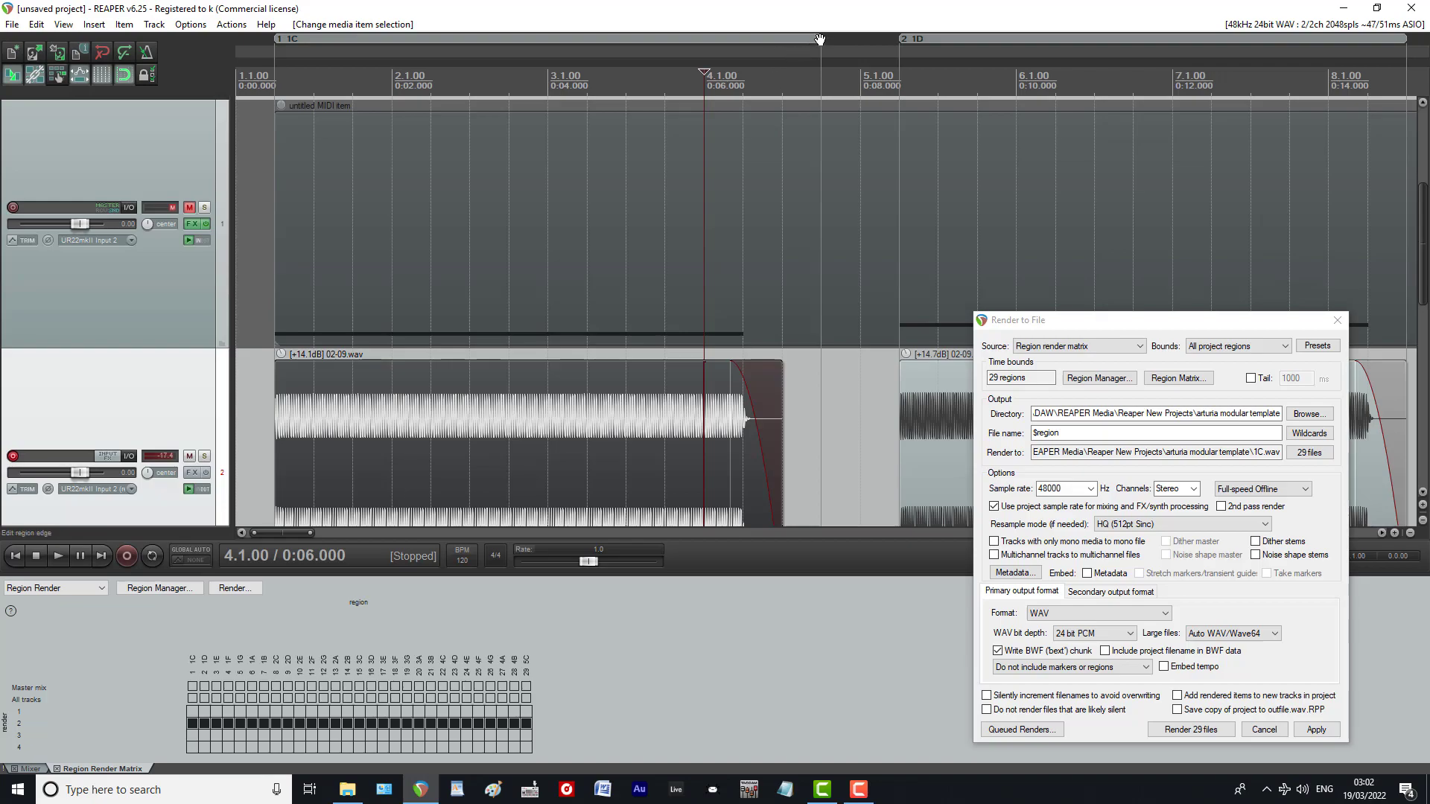
drag(817, 38, 787, 57)
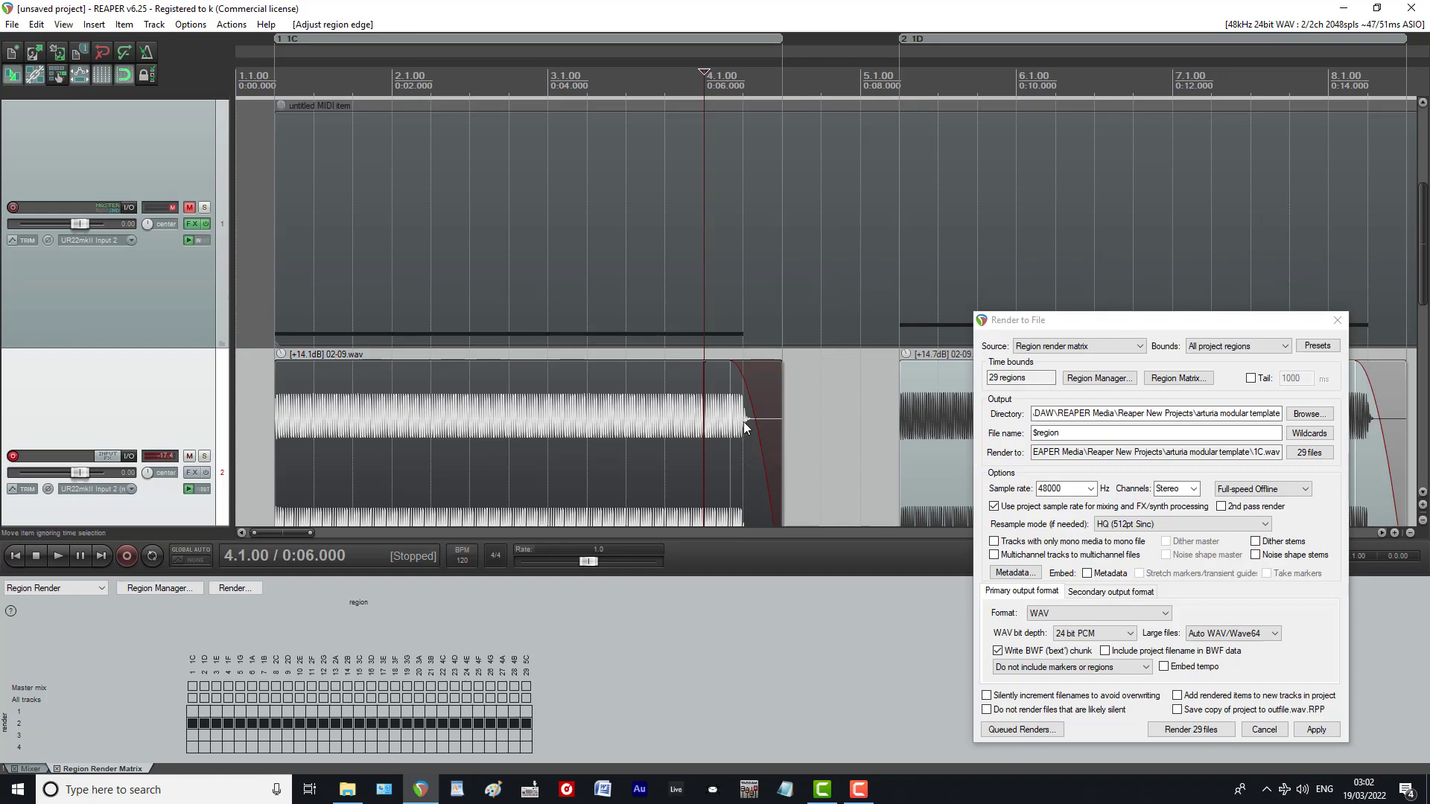
Step: Place the edit cursor at the end of the 1C MIDI note and unmute the MIDI track, track 1
click(741, 336)
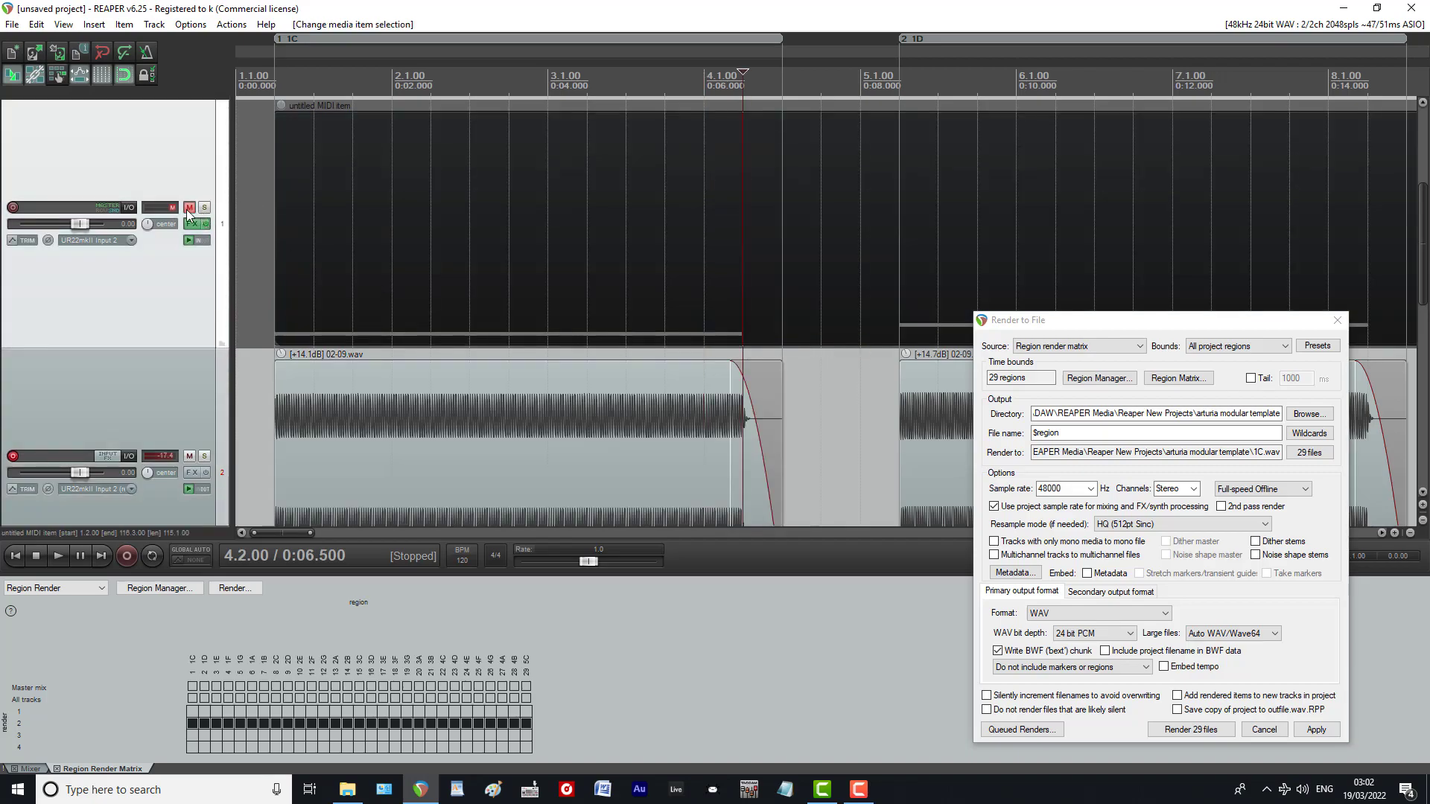
click(189, 207)
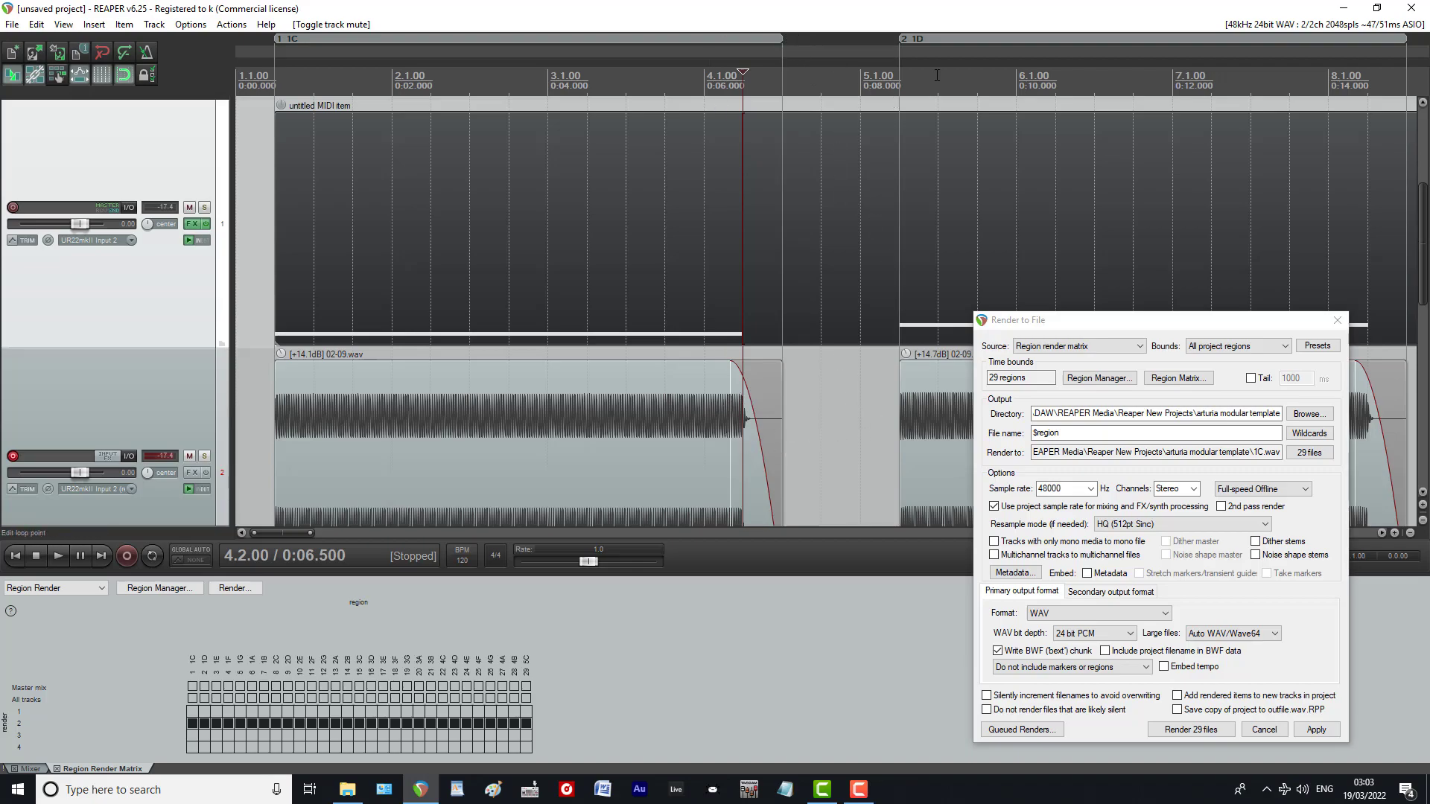
scroll(907, 63, down, 2)
scroll(907, 64, down, 1)
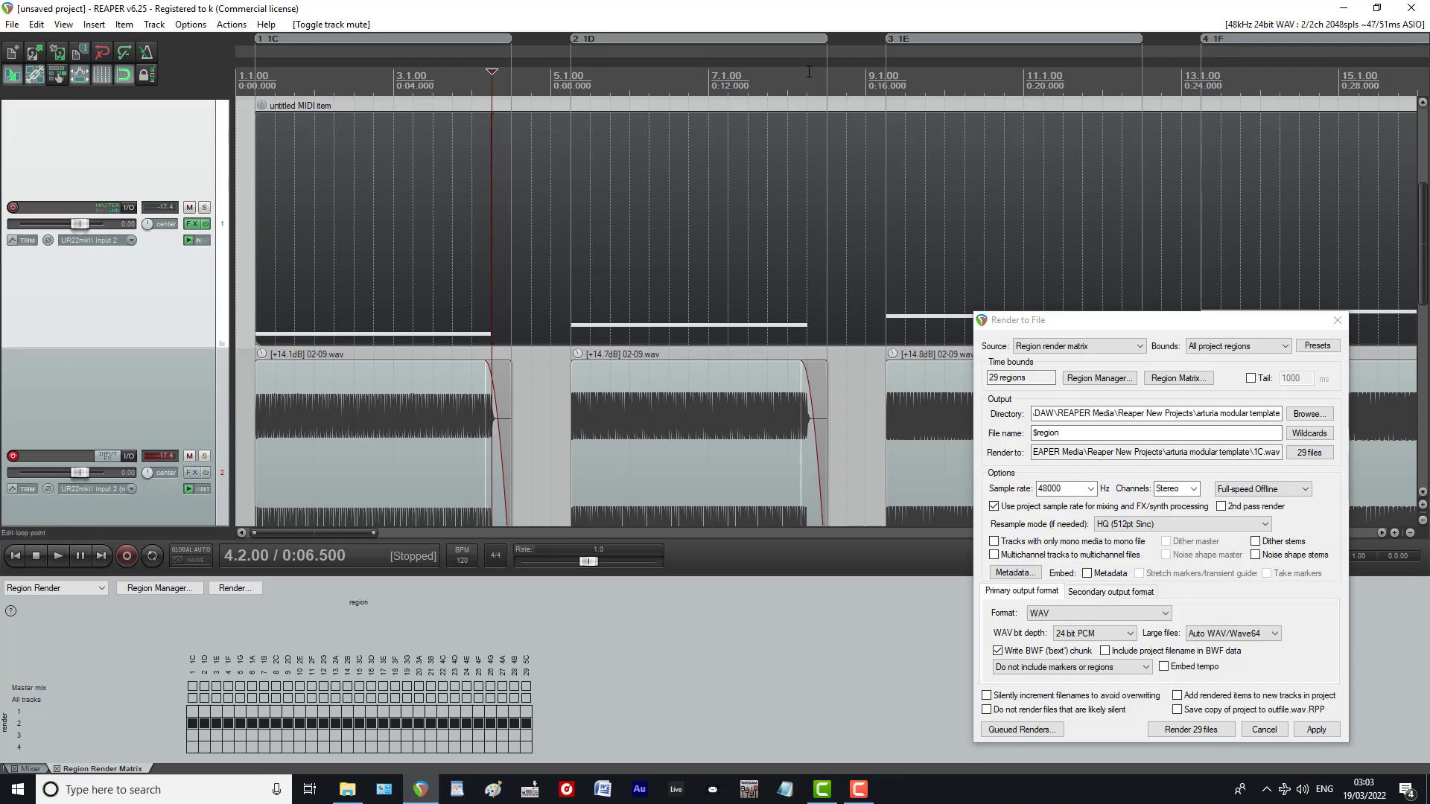
scroll(687, 68, up, 2)
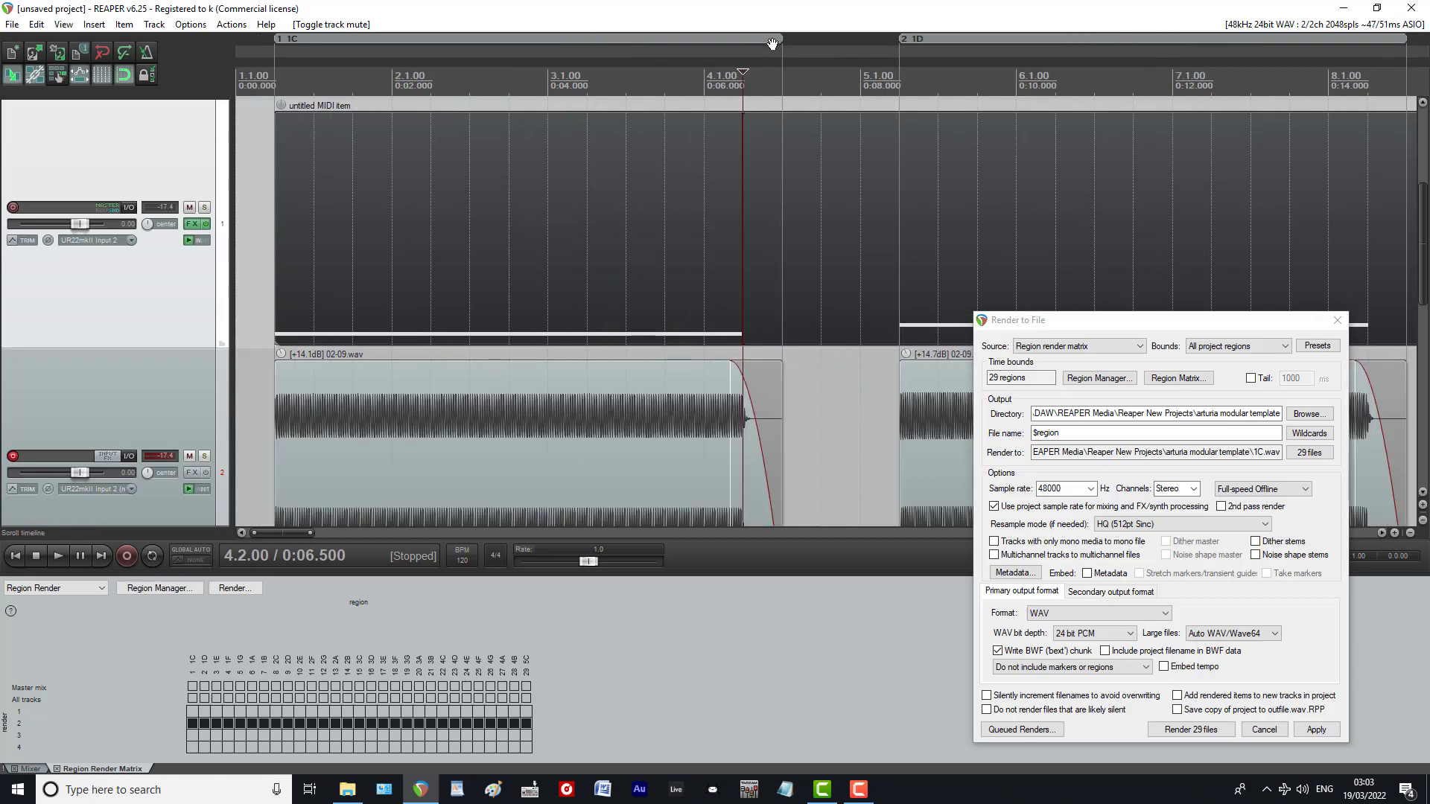
Step: Try ending region 1C at the end of its MIDI note, then return its boundary to the end of the audio sample
drag(782, 39, 748, 41)
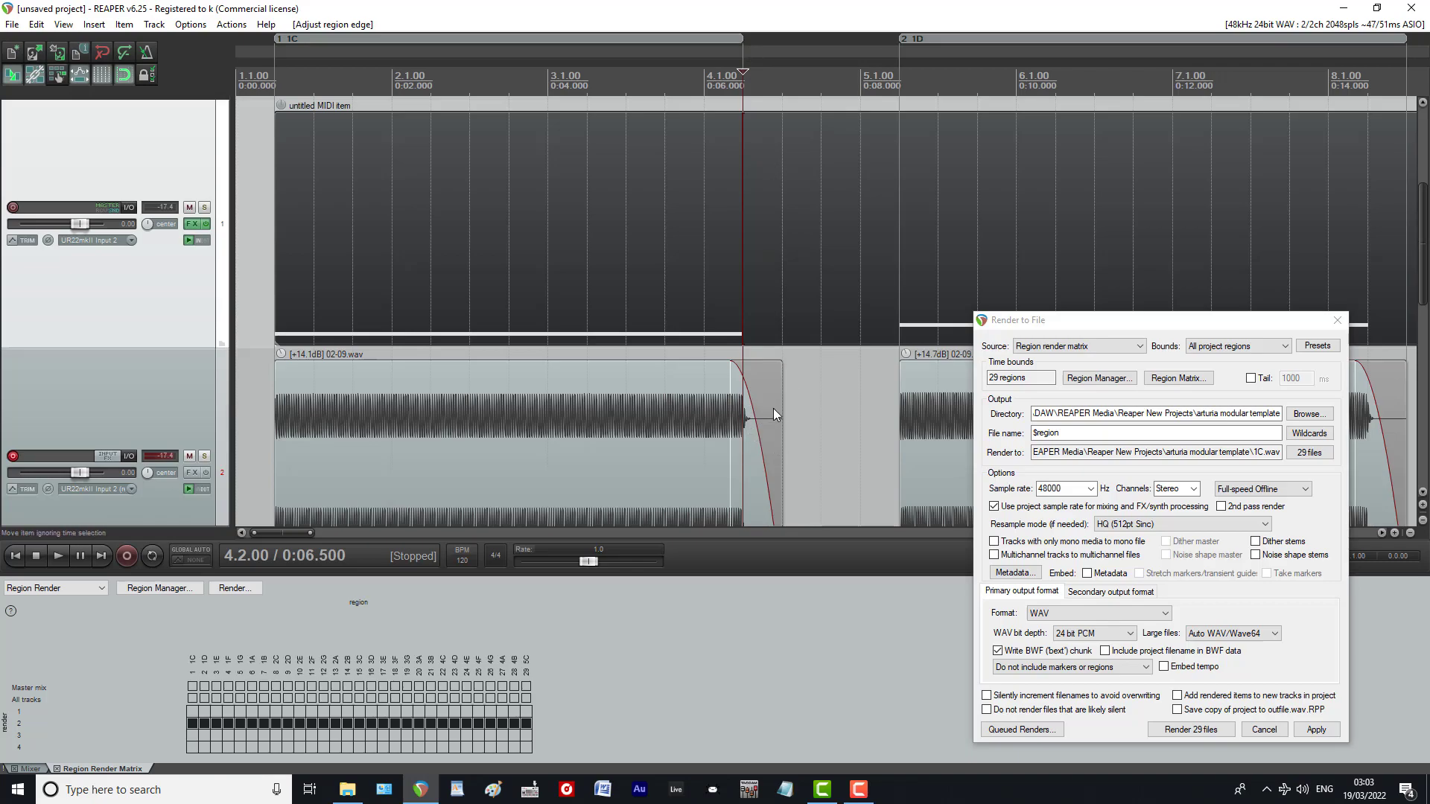
mouse_move(782, 422)
mouse_down()
mouse_move(862, 425)
mouse_move(787, 422)
mouse_up()
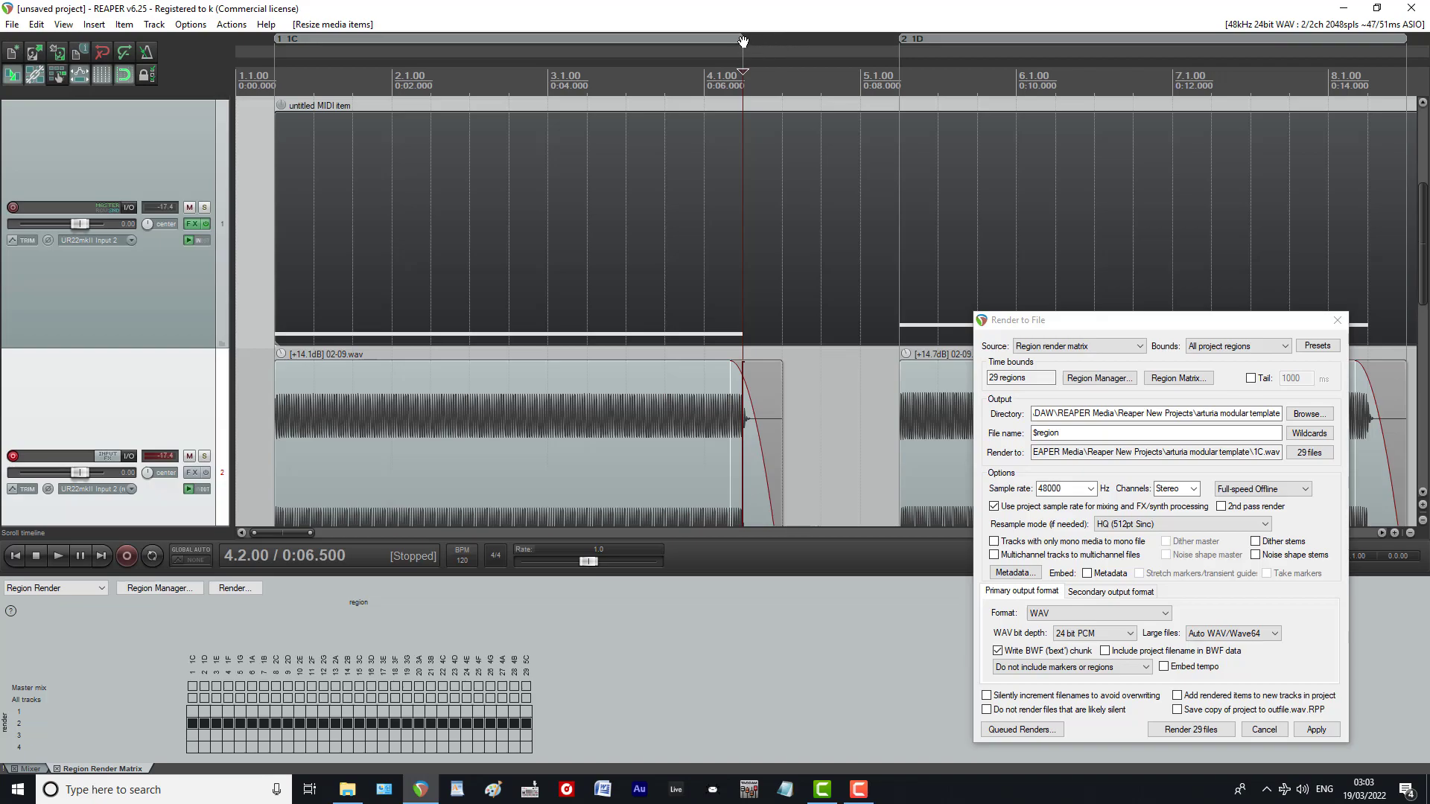
drag(743, 39, 769, 40)
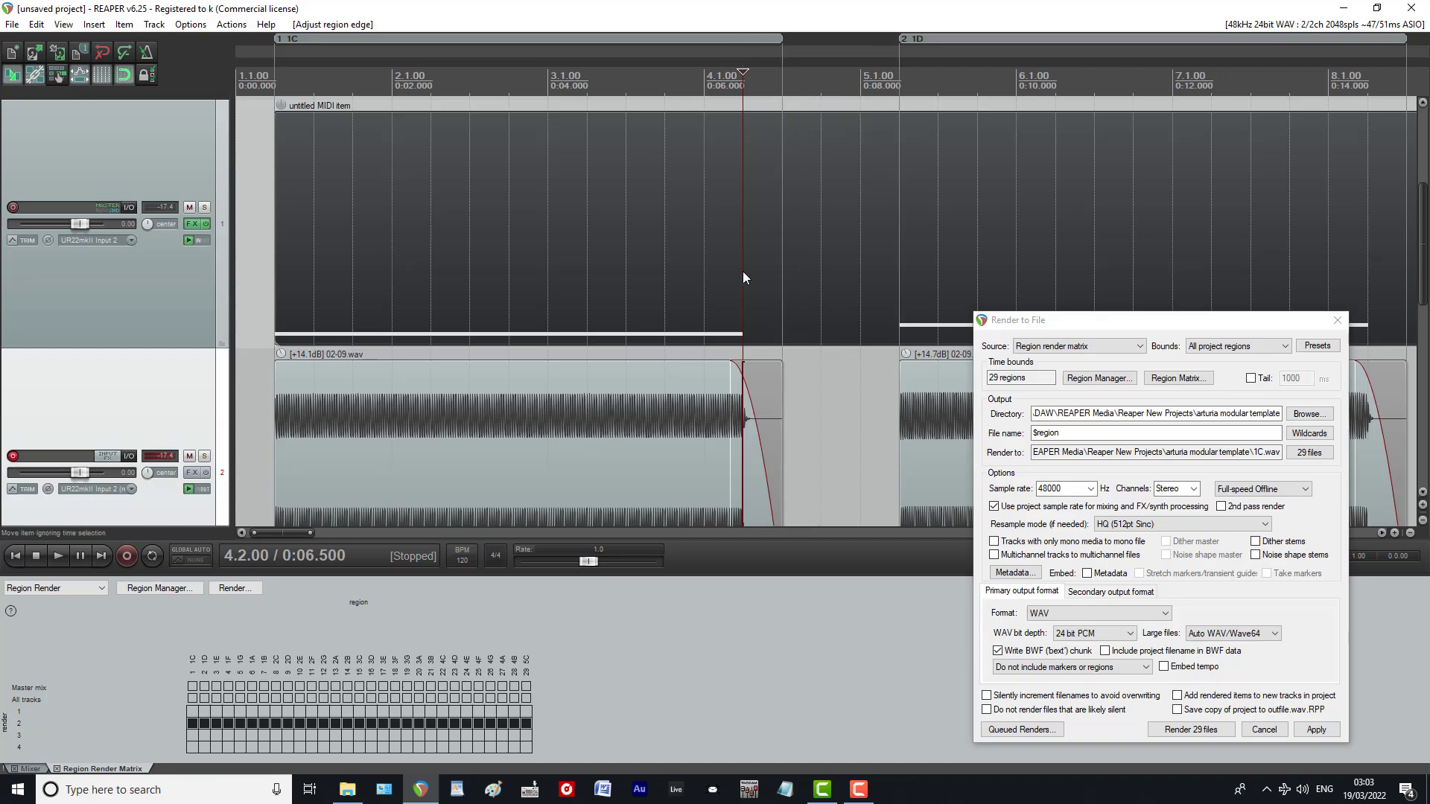
Step: Examine the full sequence of regions from 1C to 5C, the track 2 render assignments and the master track
scroll(728, 258, down, 5)
scroll(730, 257, down, 8)
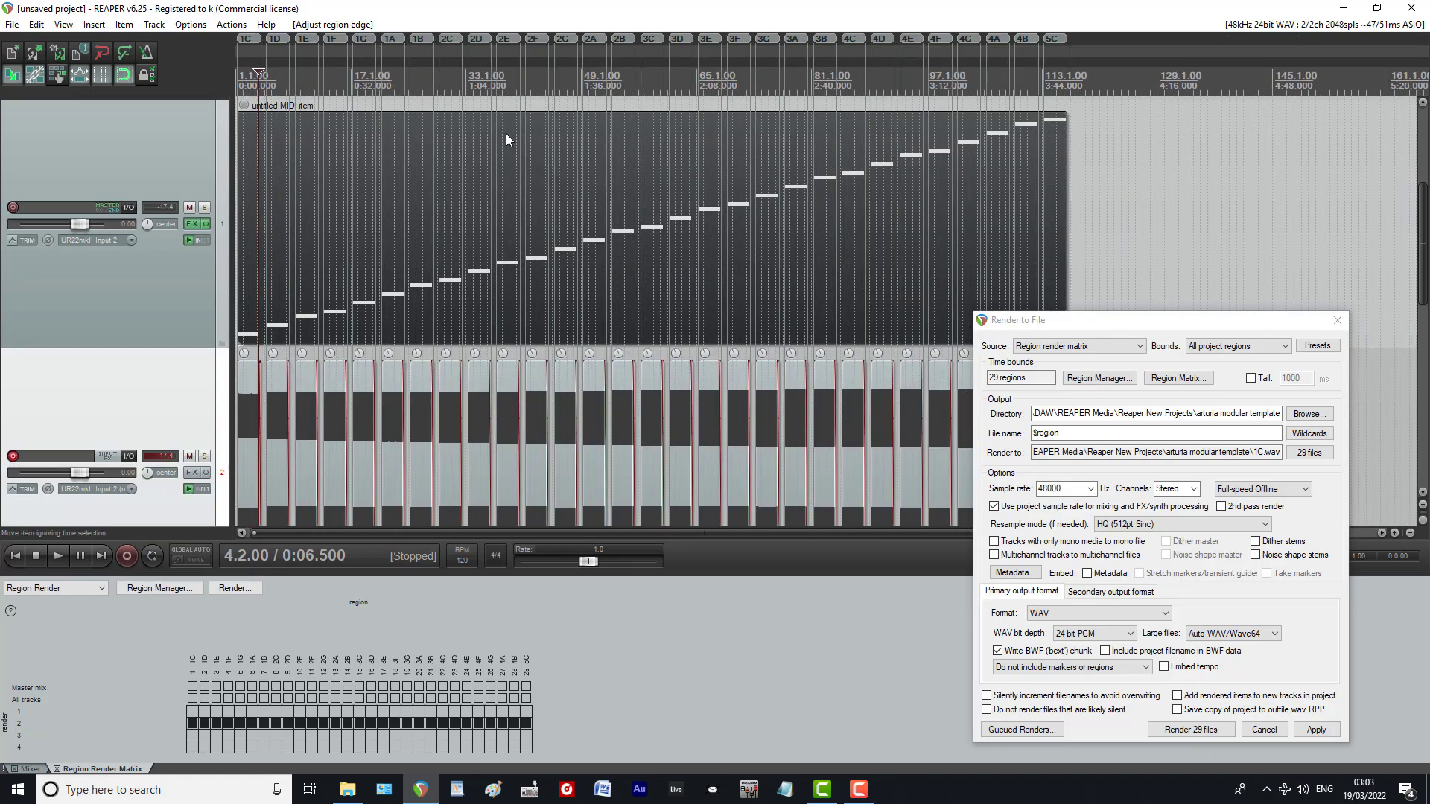
scroll(471, 99, up, 7)
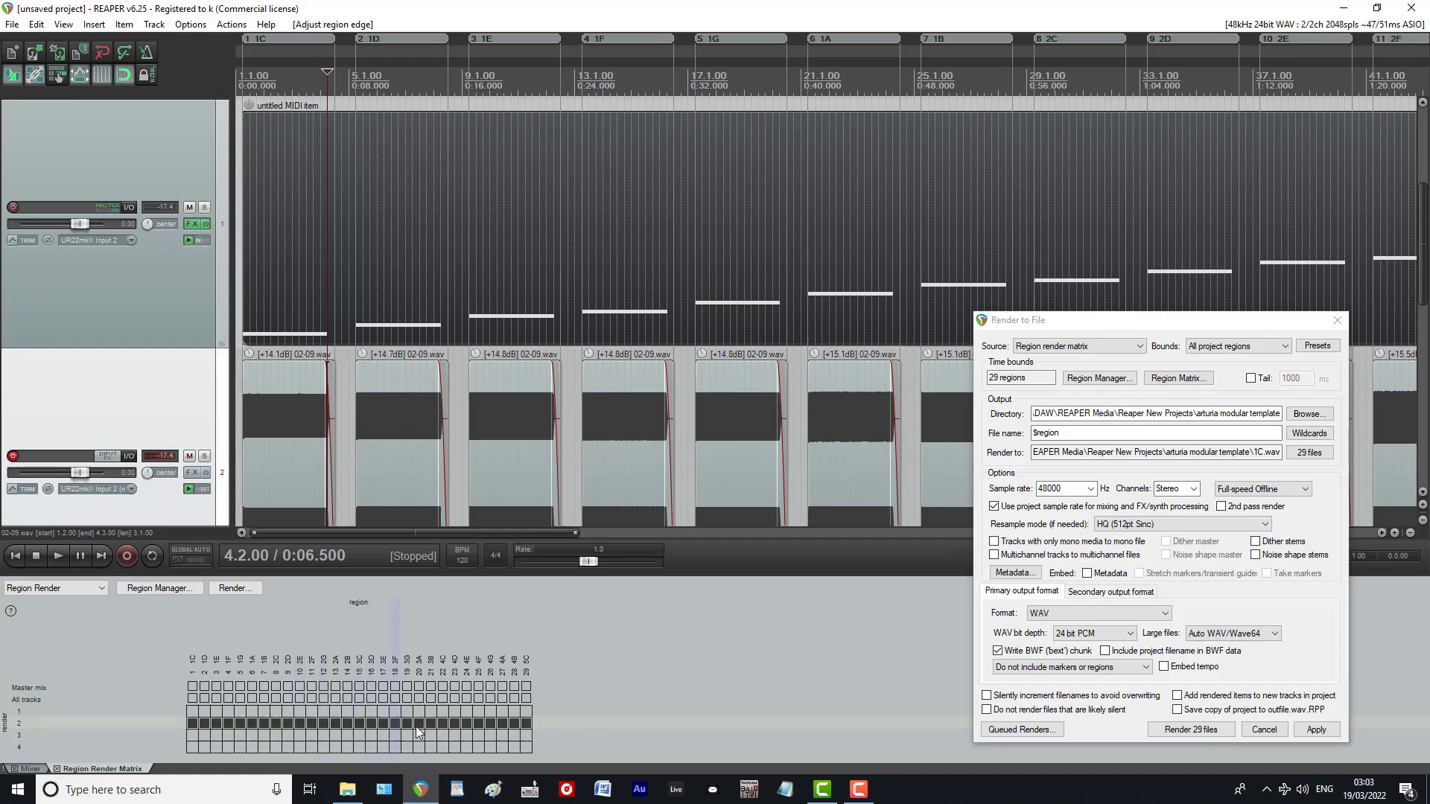
click(523, 723)
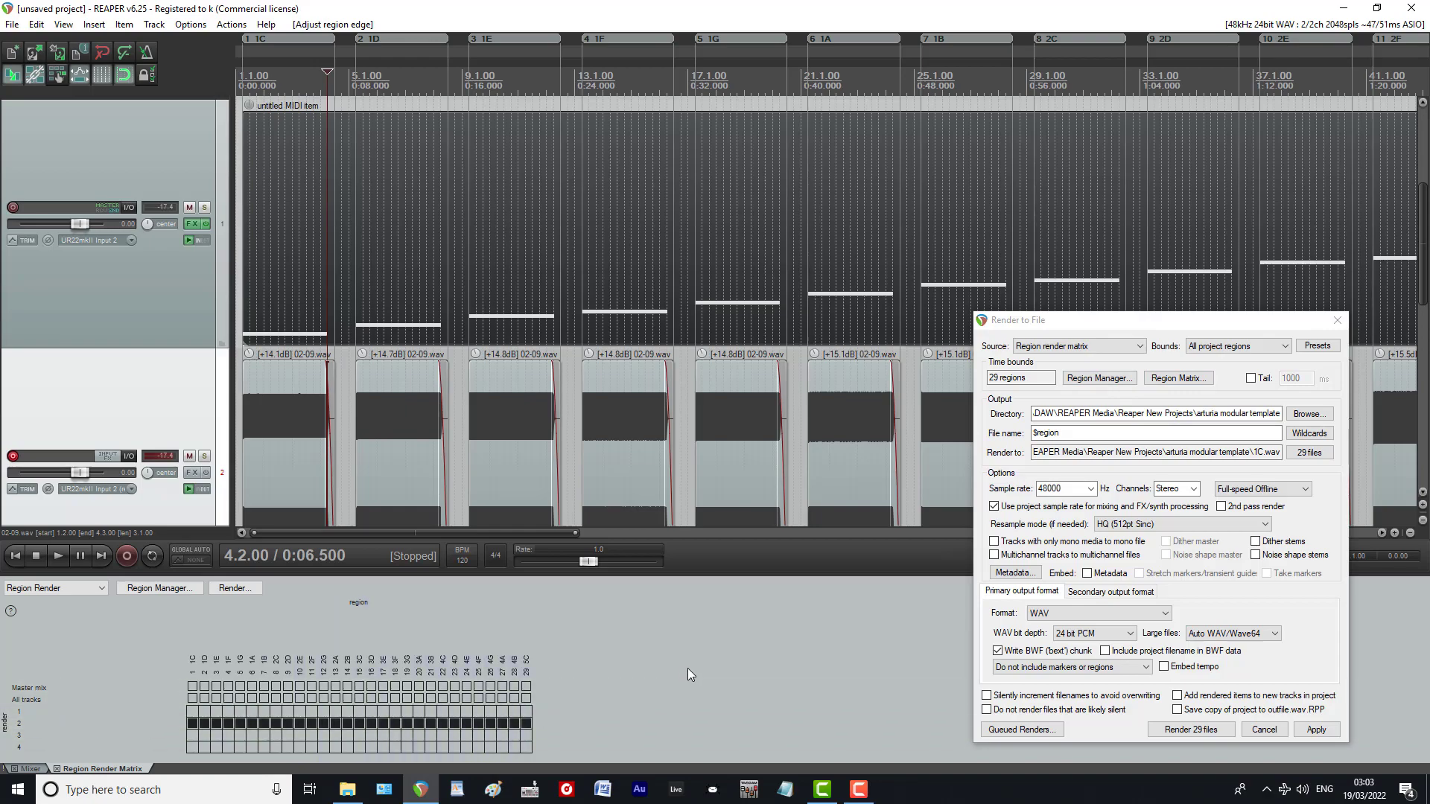
scroll(133, 365, down, 3)
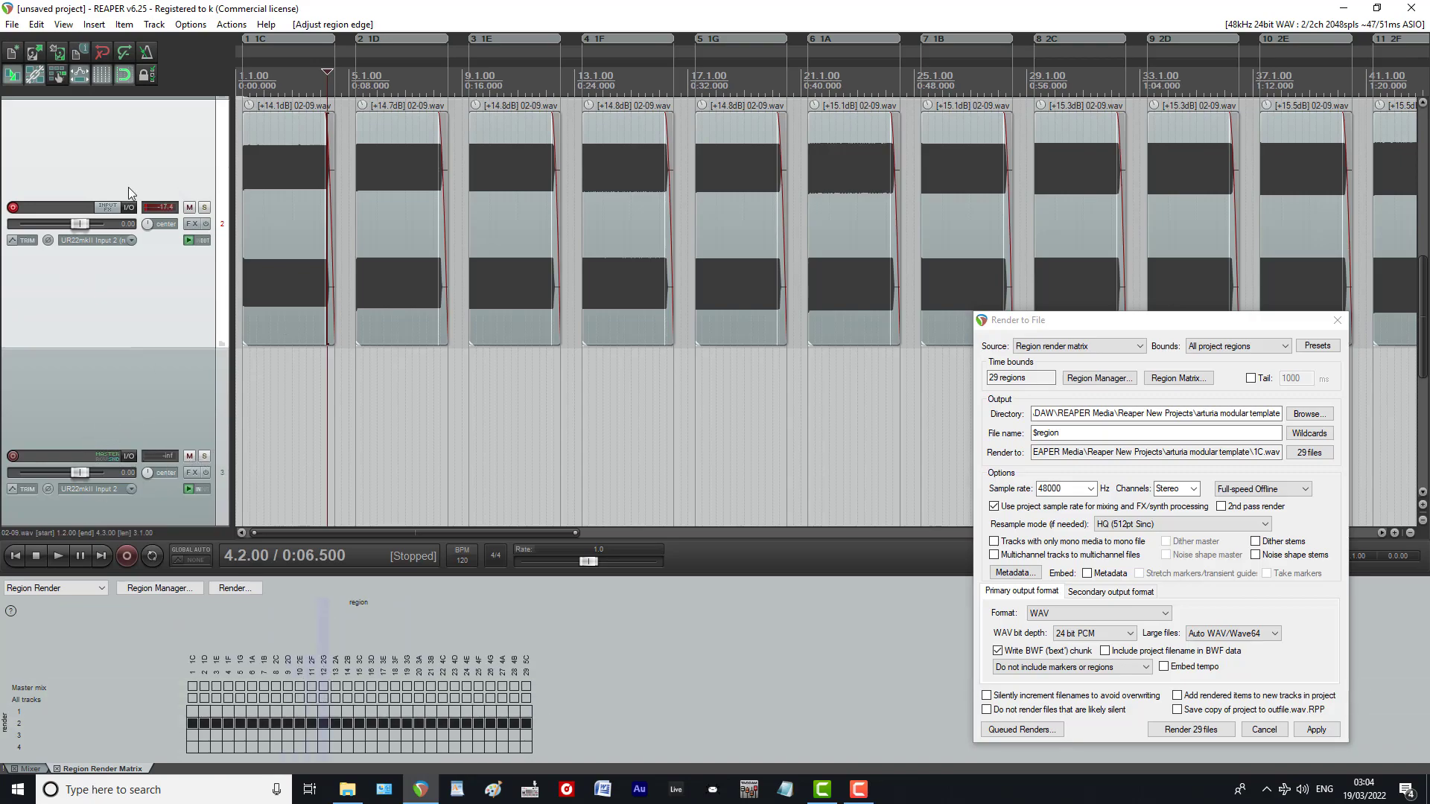
scroll(131, 162, up, 5)
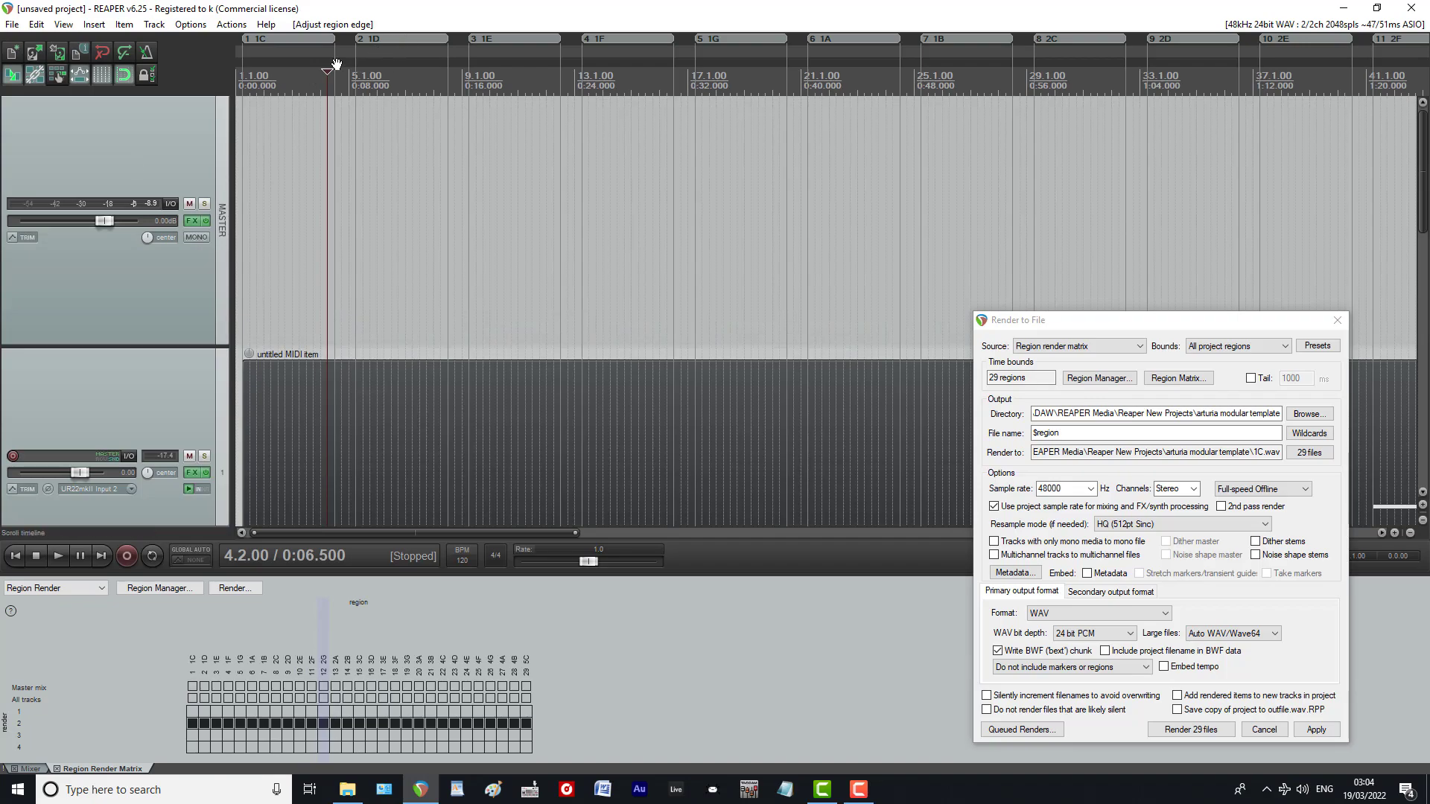
Step: Review the saved project templates, close the list unchanged, and inspect the MIDI and audio sample tracks
click(12, 23)
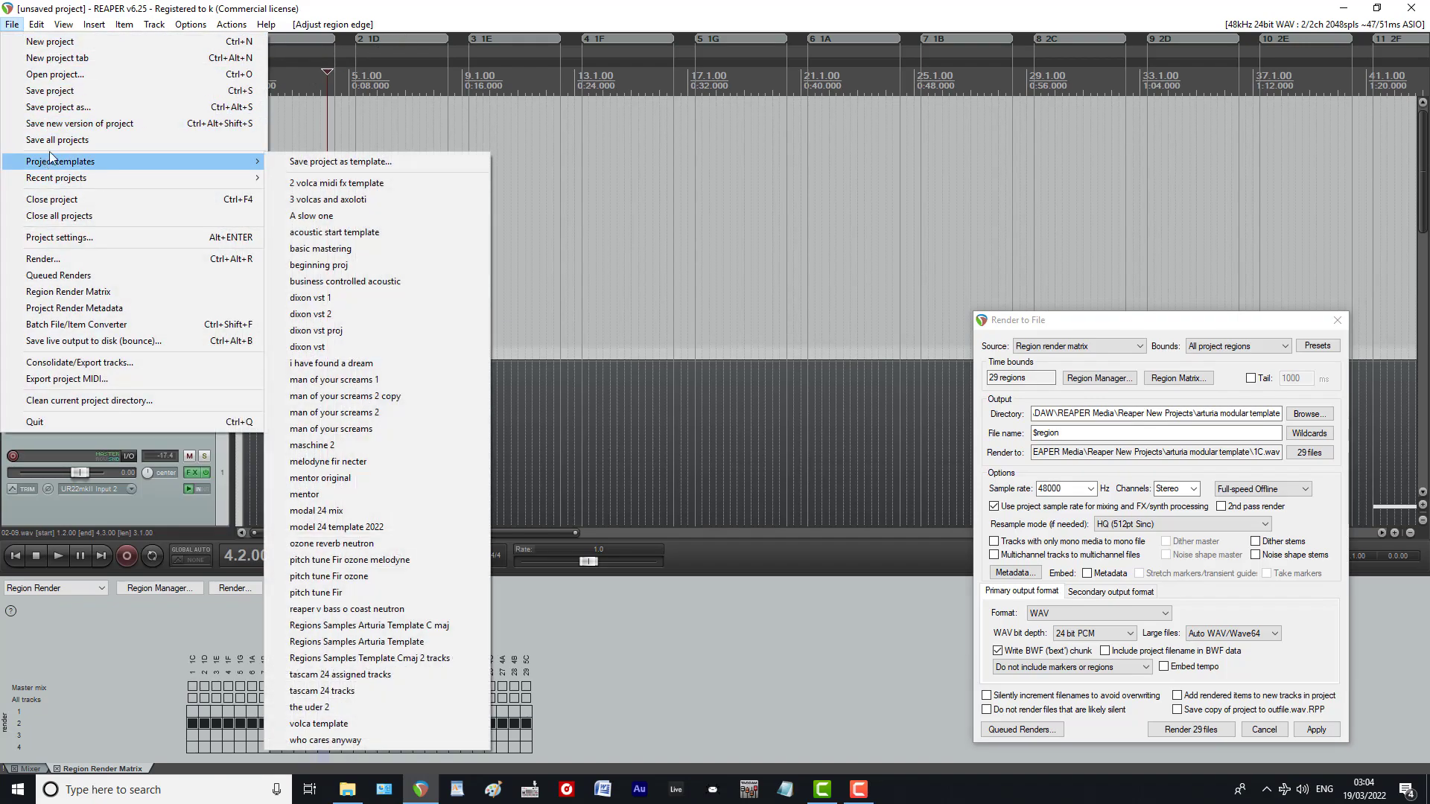
click(261, 7)
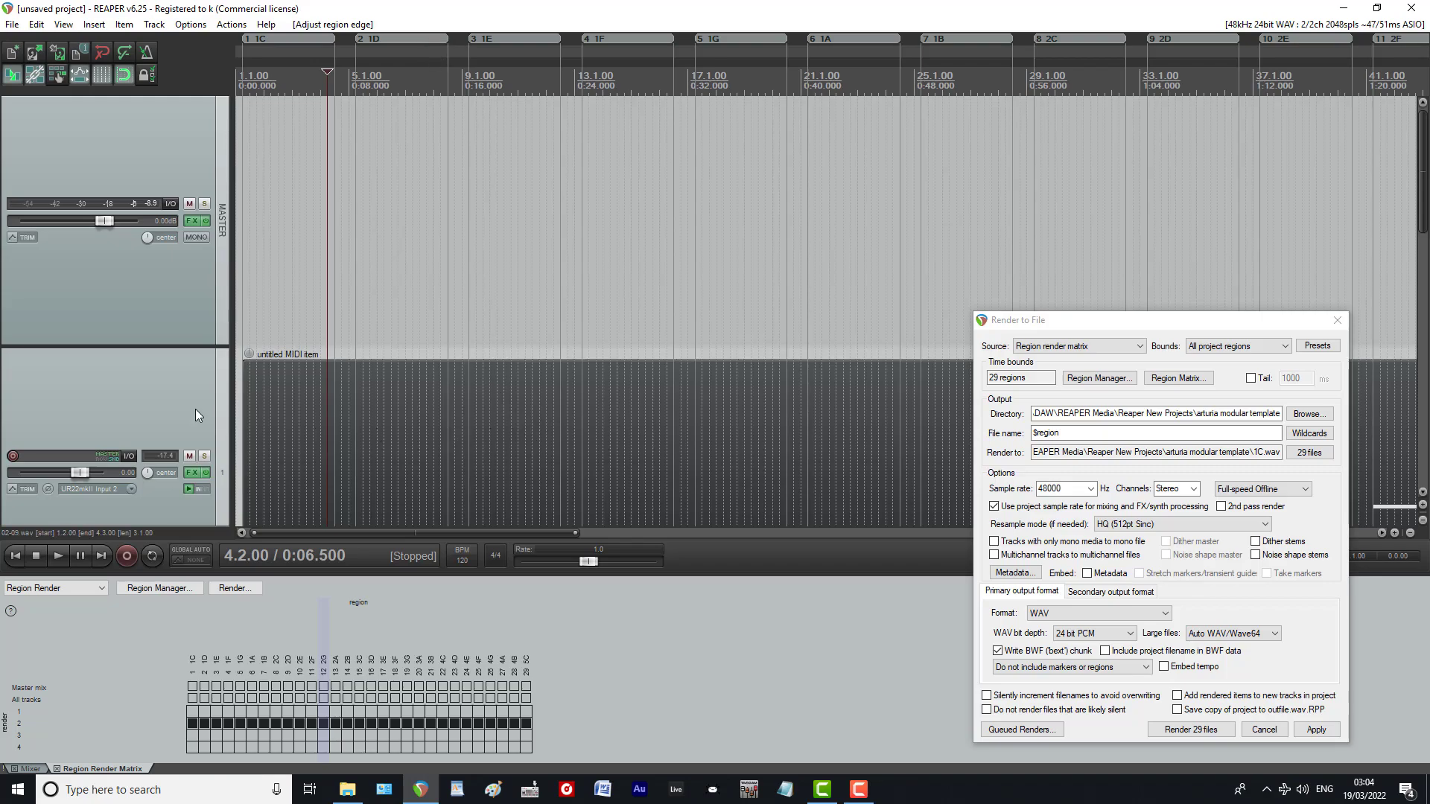
scroll(137, 396, down, 3)
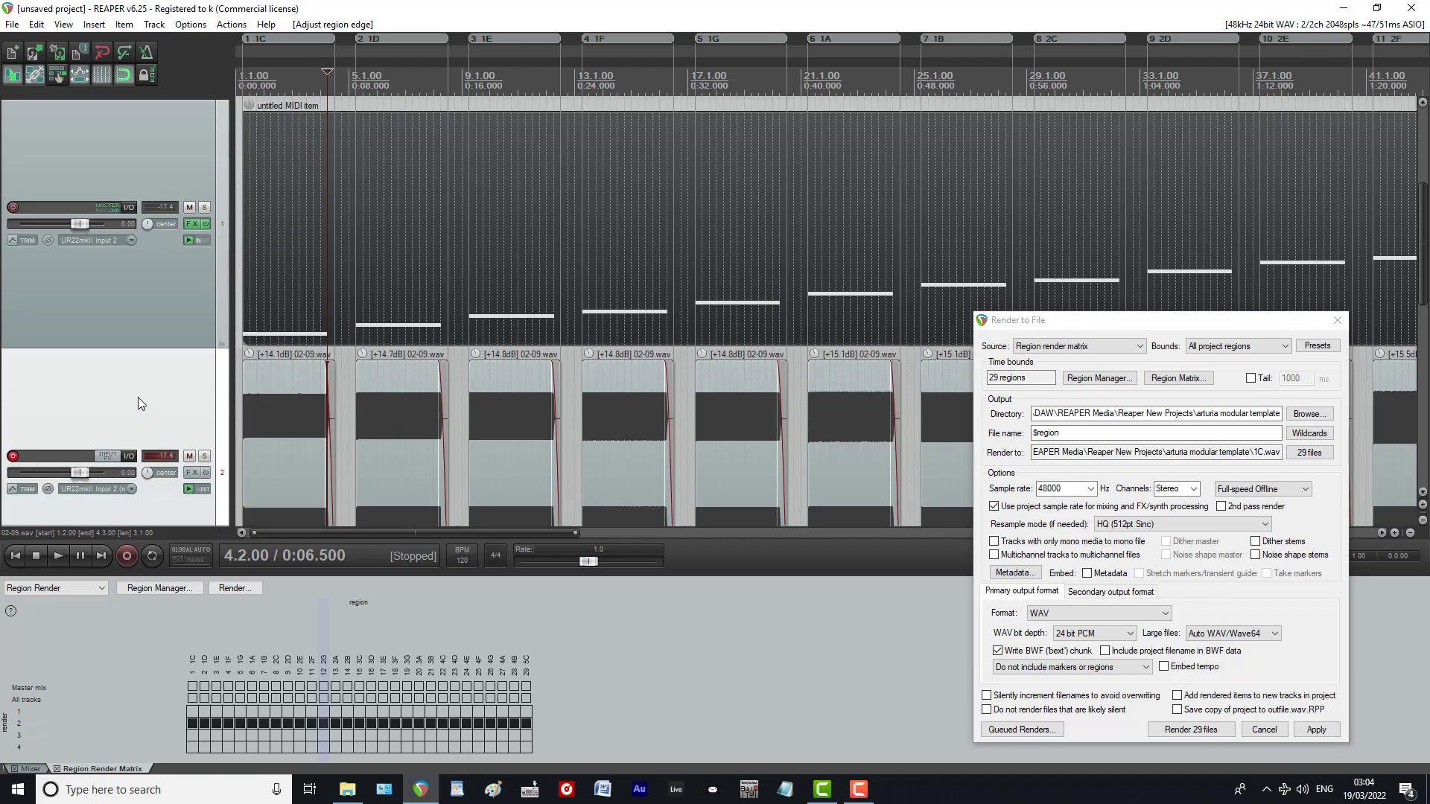
scroll(141, 399, down, 2)
scroll(141, 400, up, 2)
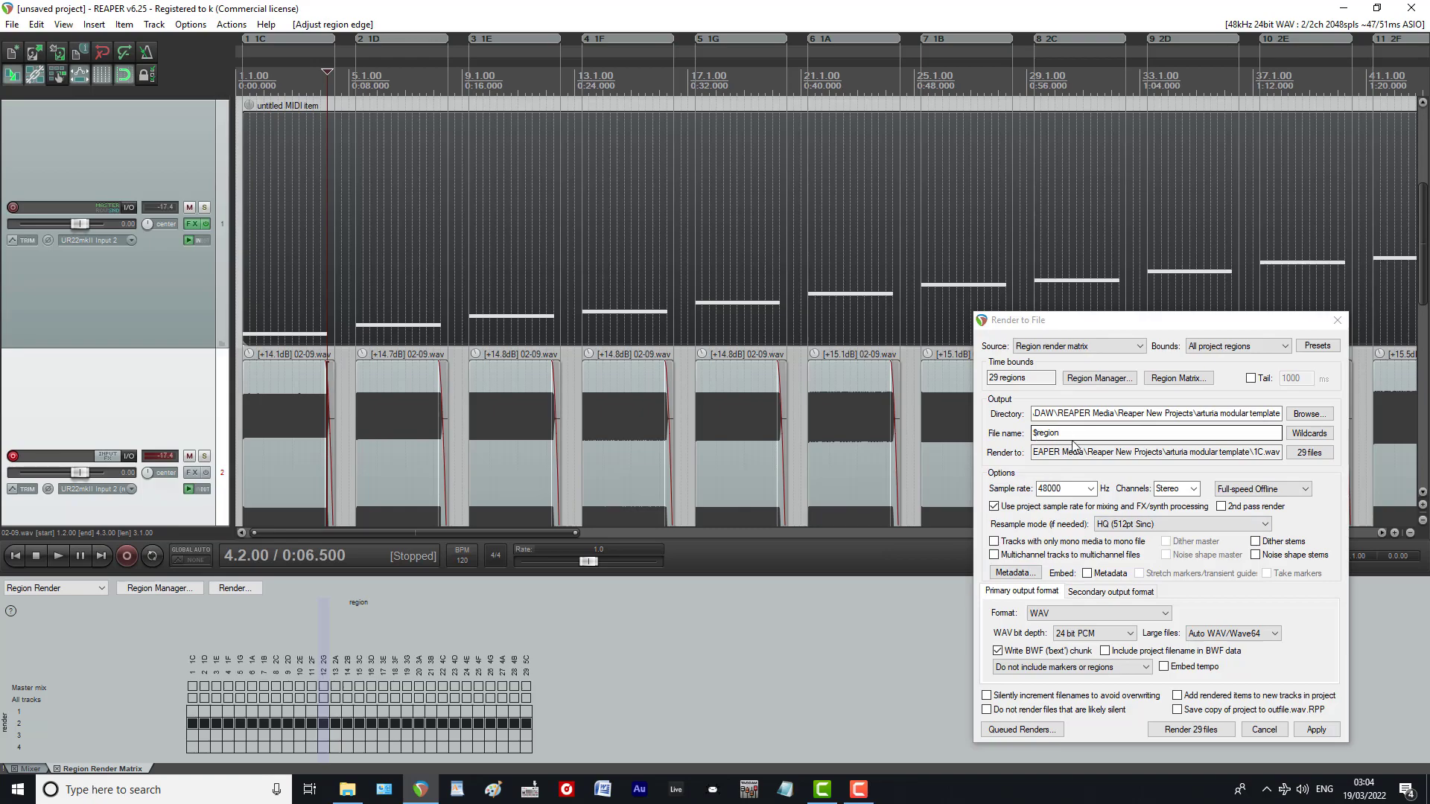
Step: Choose the arturia modular template folder as the output directory and render all 29 region files with Full-speed Offline
click(1300, 415)
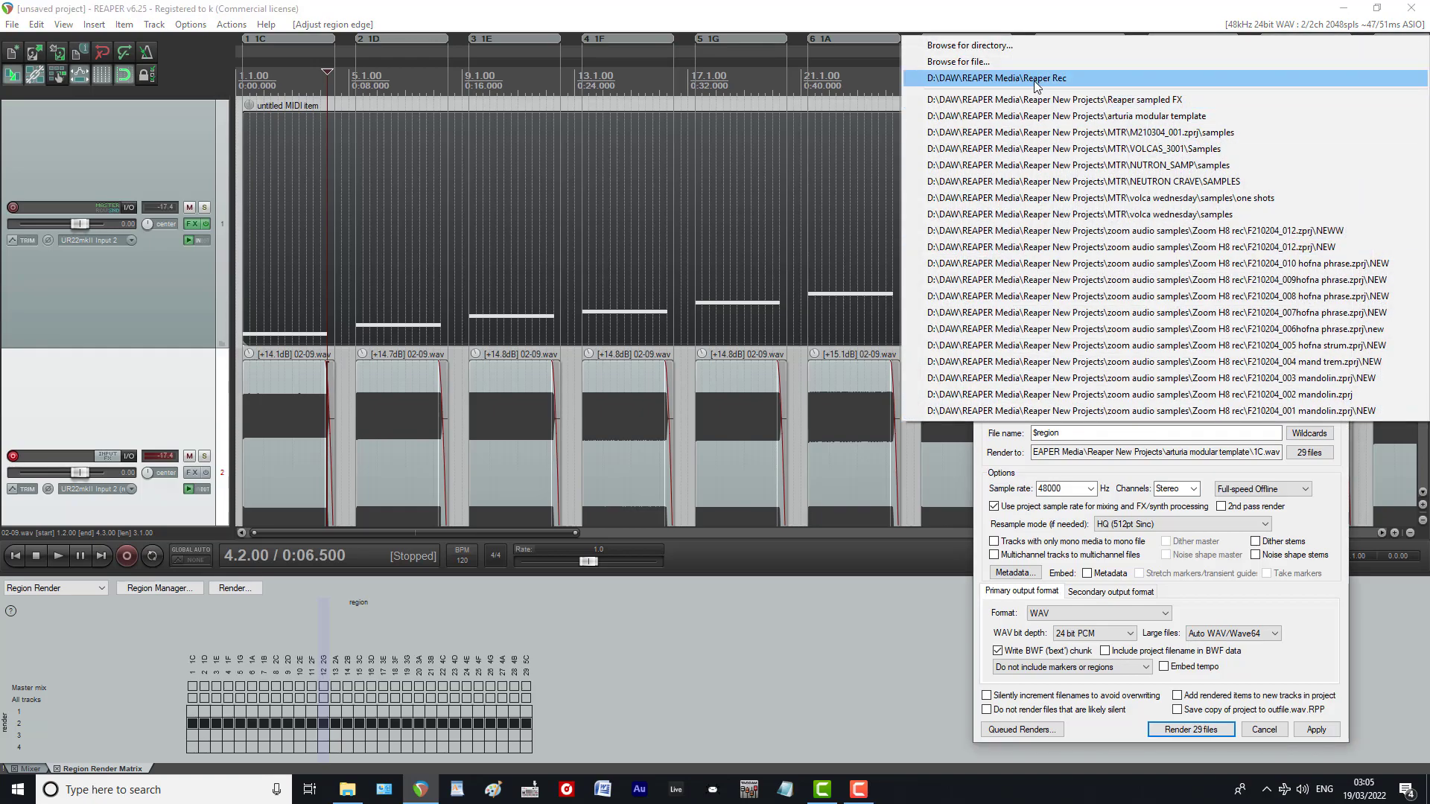
click(1051, 117)
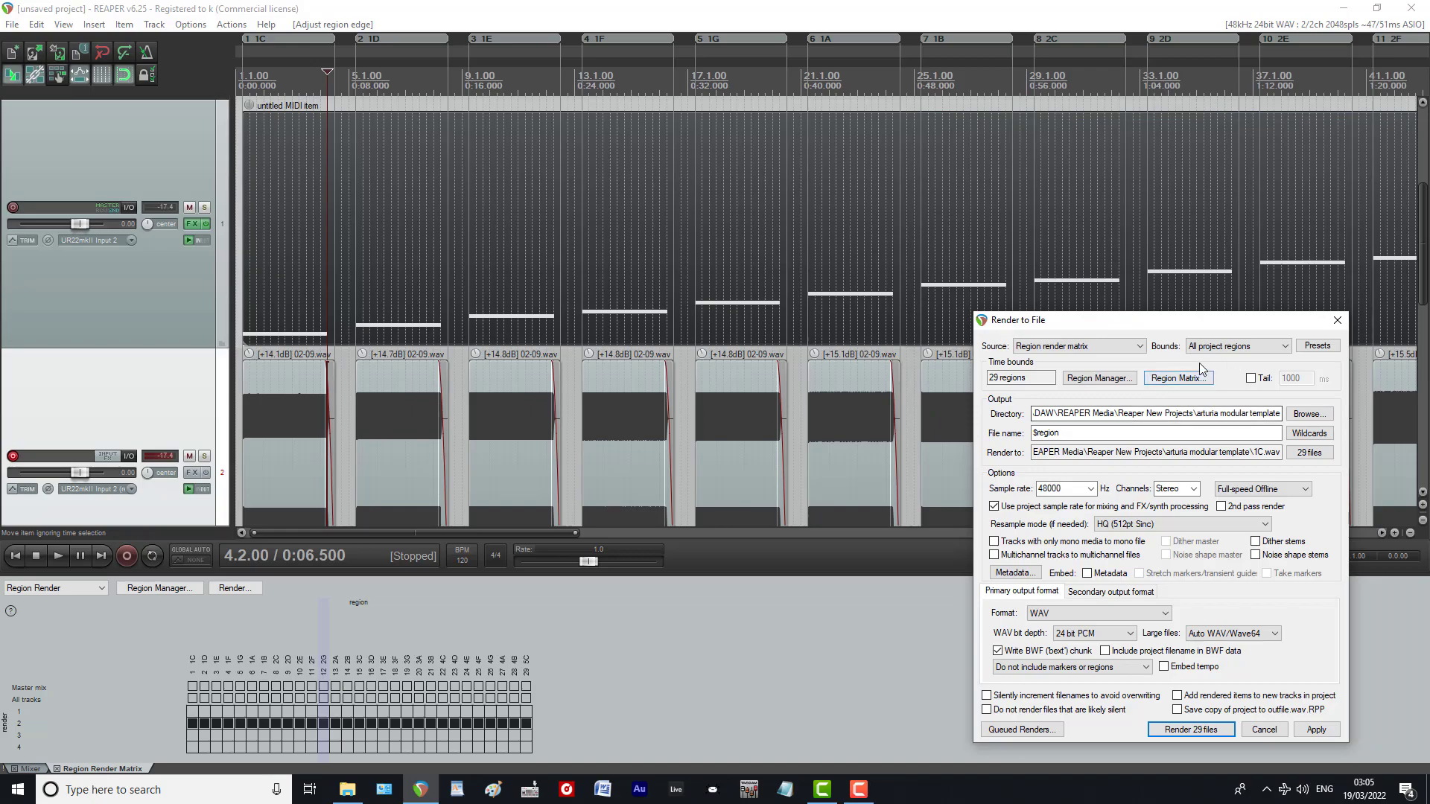
click(1241, 490)
click(1240, 492)
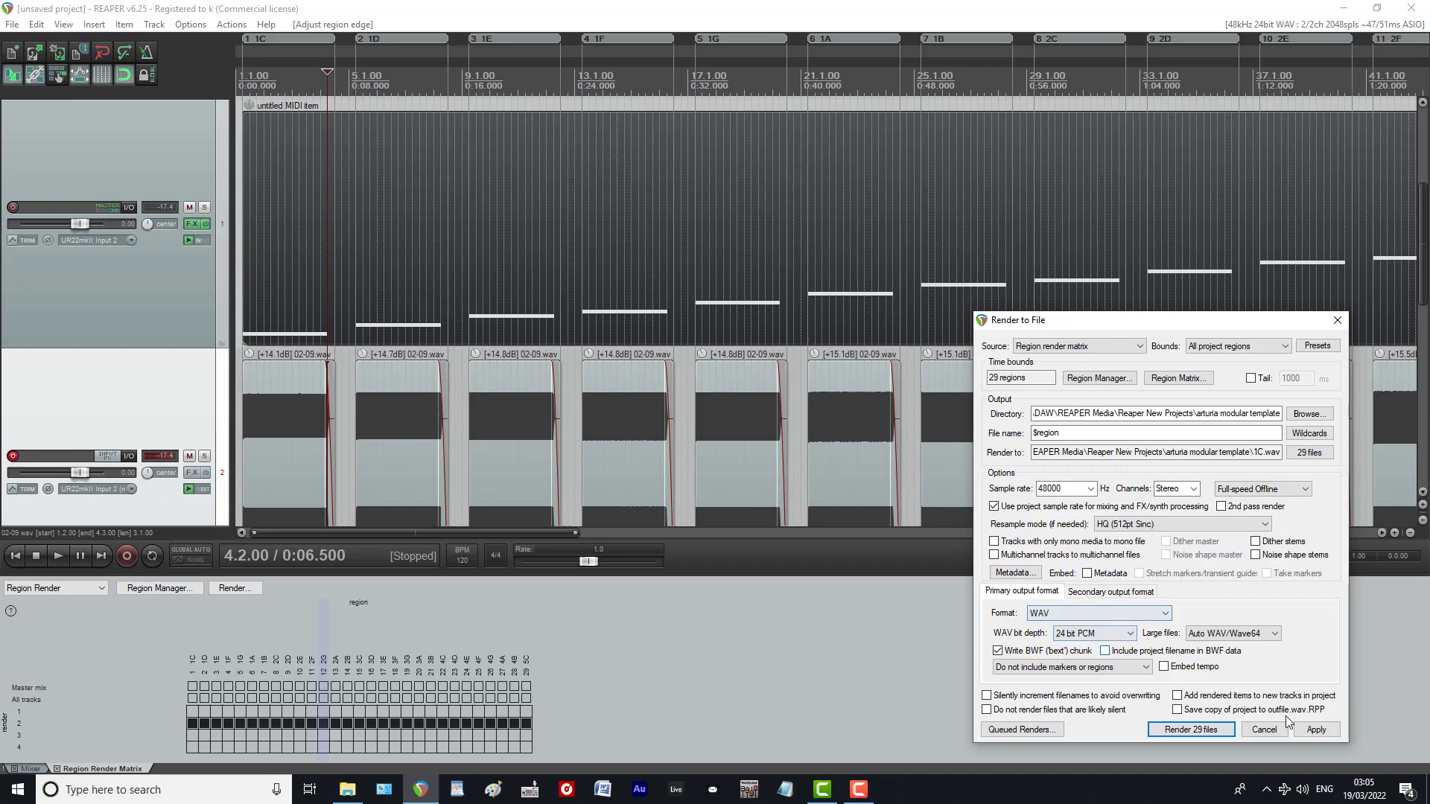
click(1159, 733)
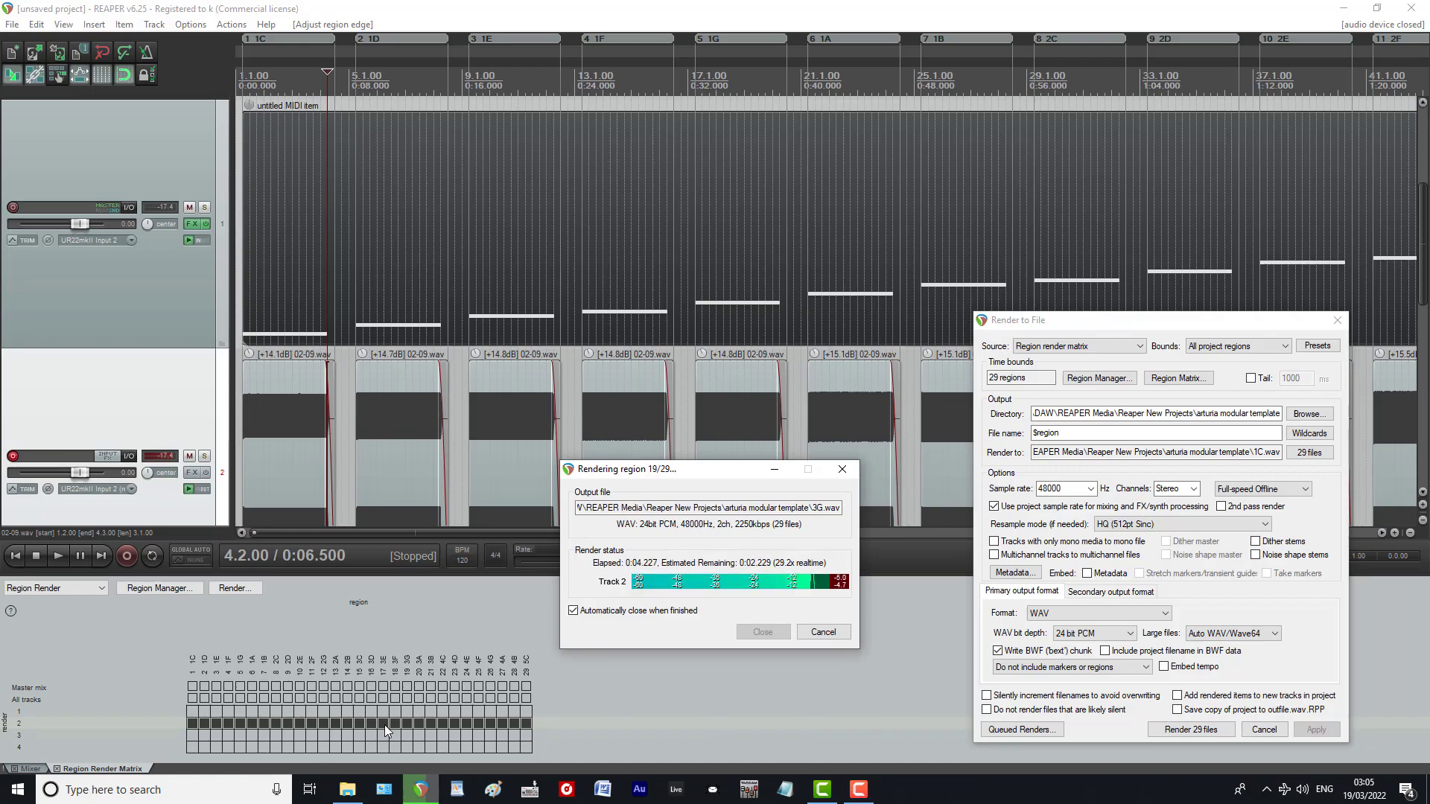
Step: Switch to File Explorer, look through the rendered WAV files in the arturia modular template folder, and minimise the window
click(348, 791)
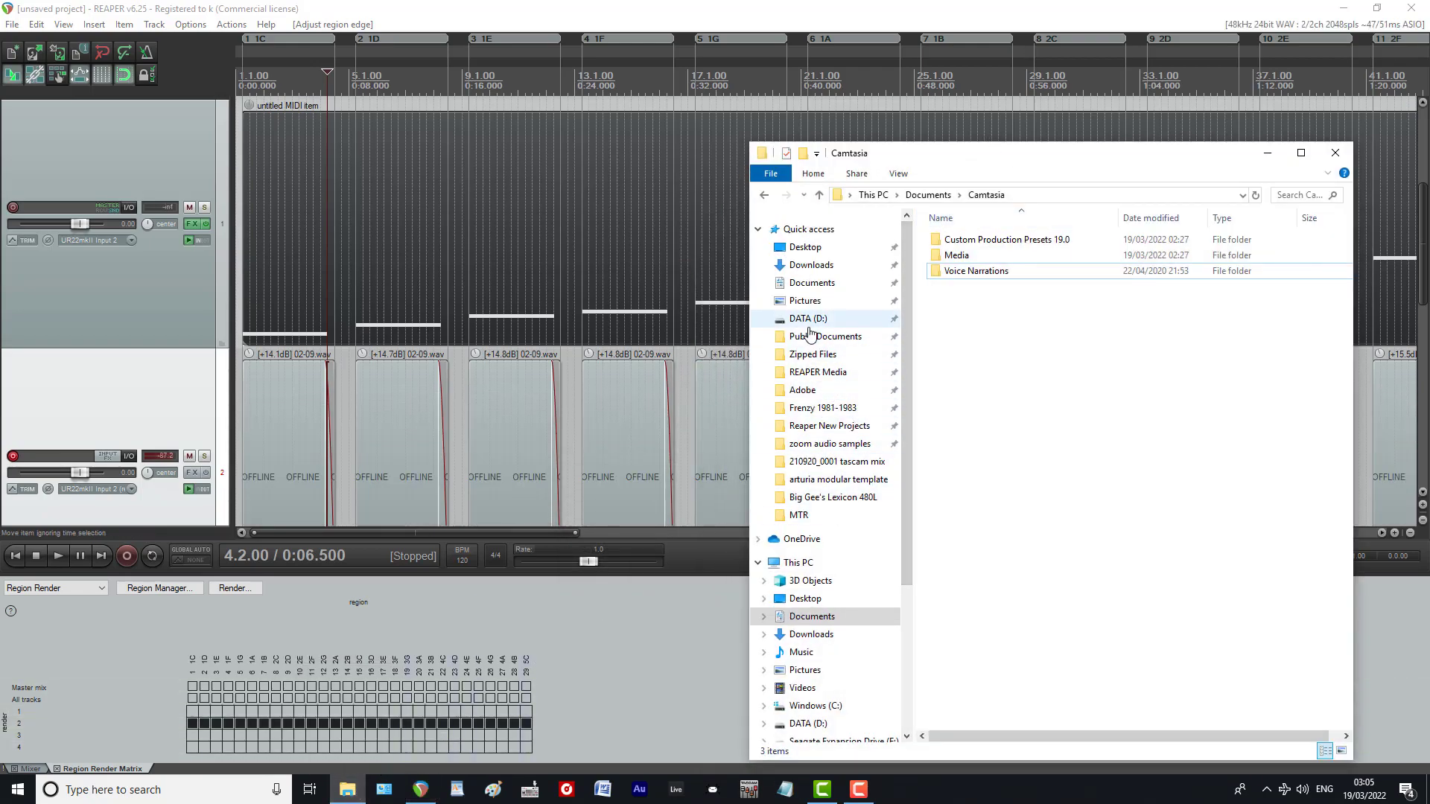
click(820, 425)
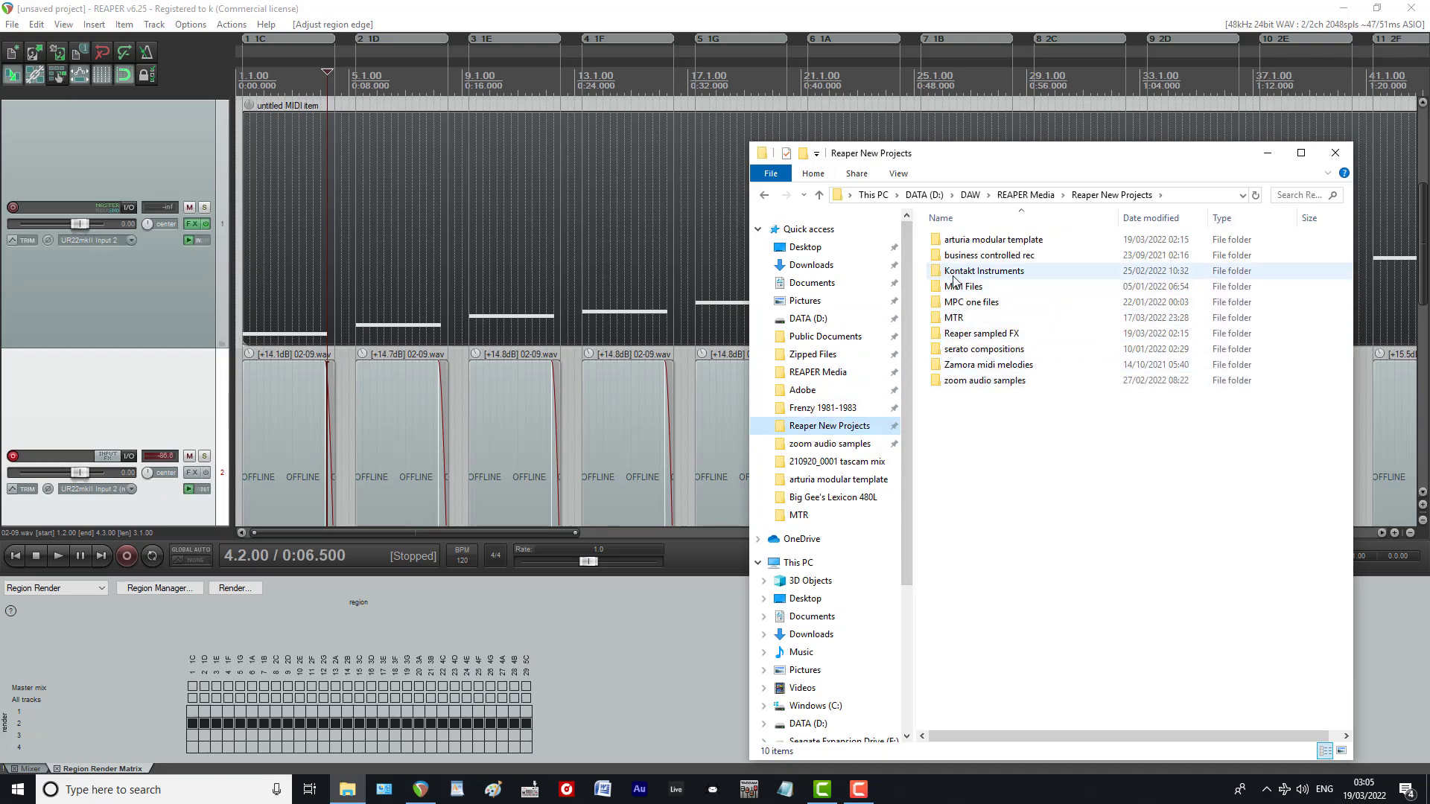
double_click(958, 240)
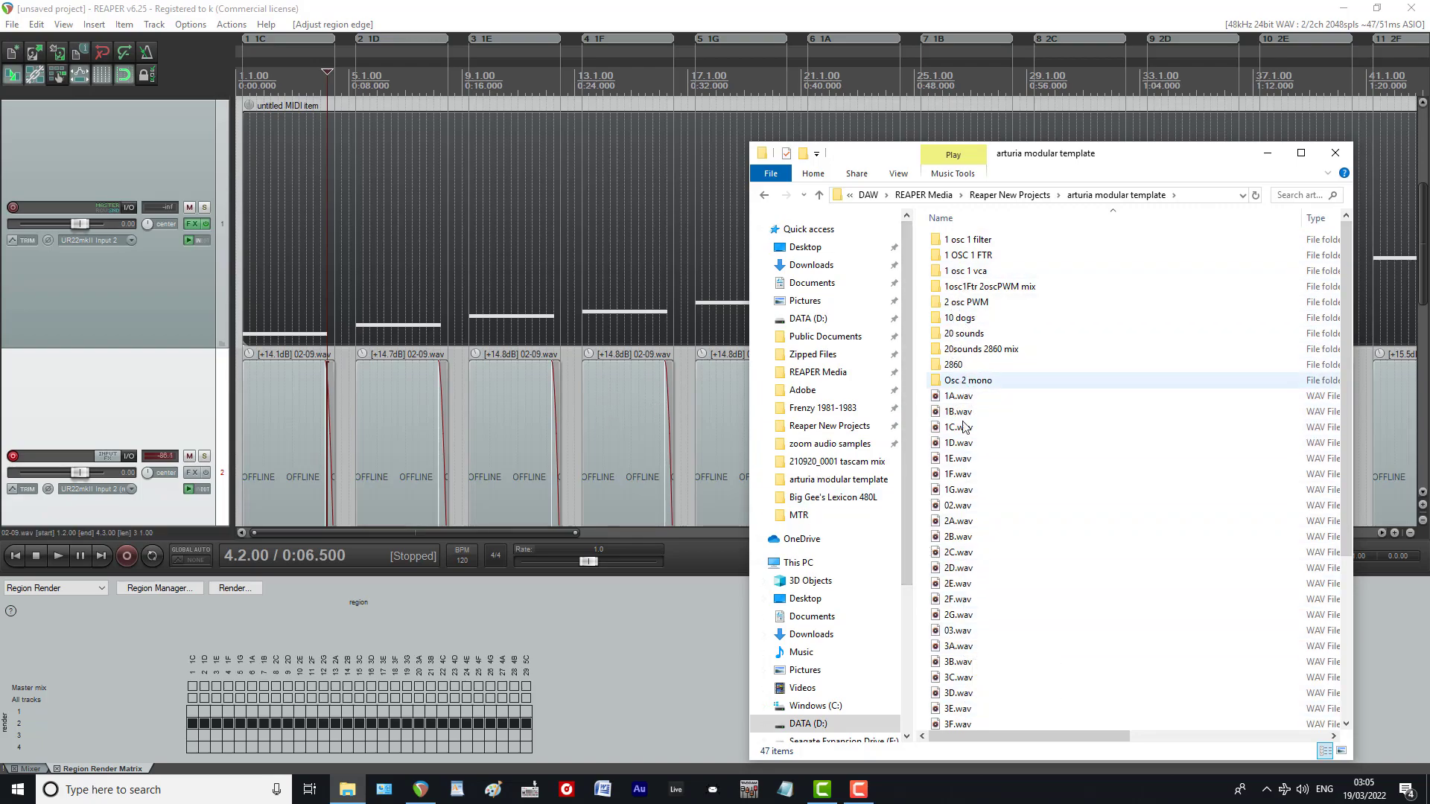
scroll(924, 499, down, 5)
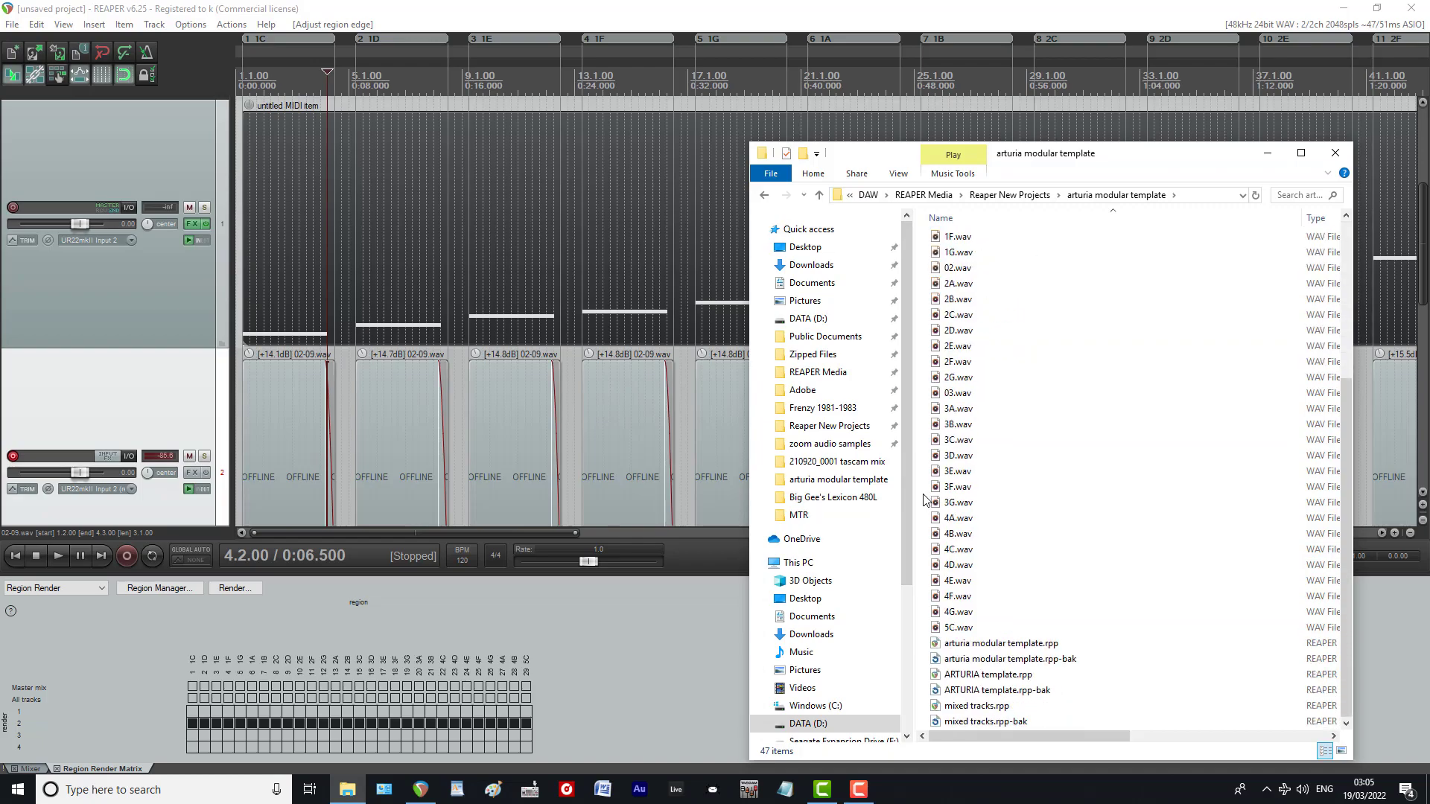
scroll(924, 498, up, 5)
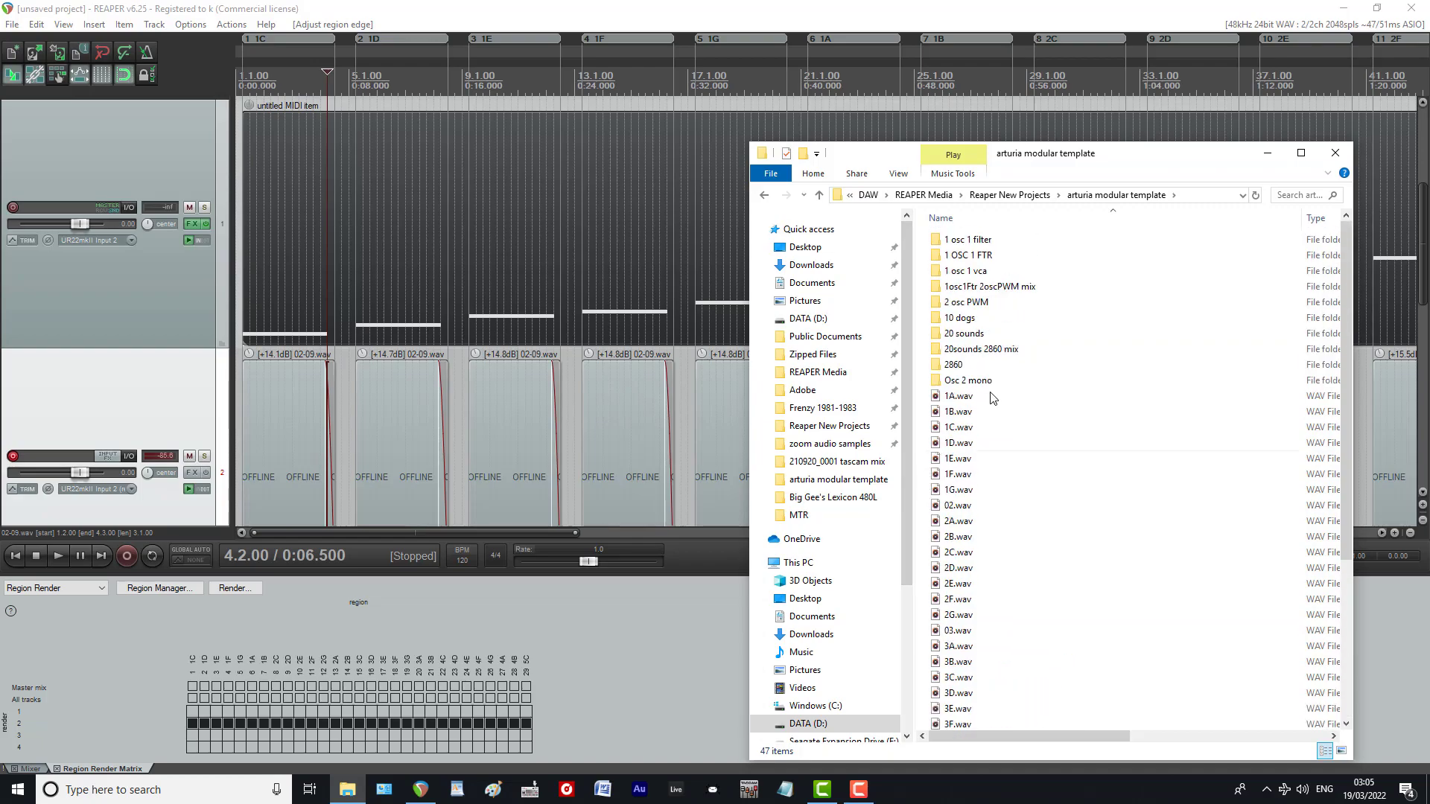
click(1266, 152)
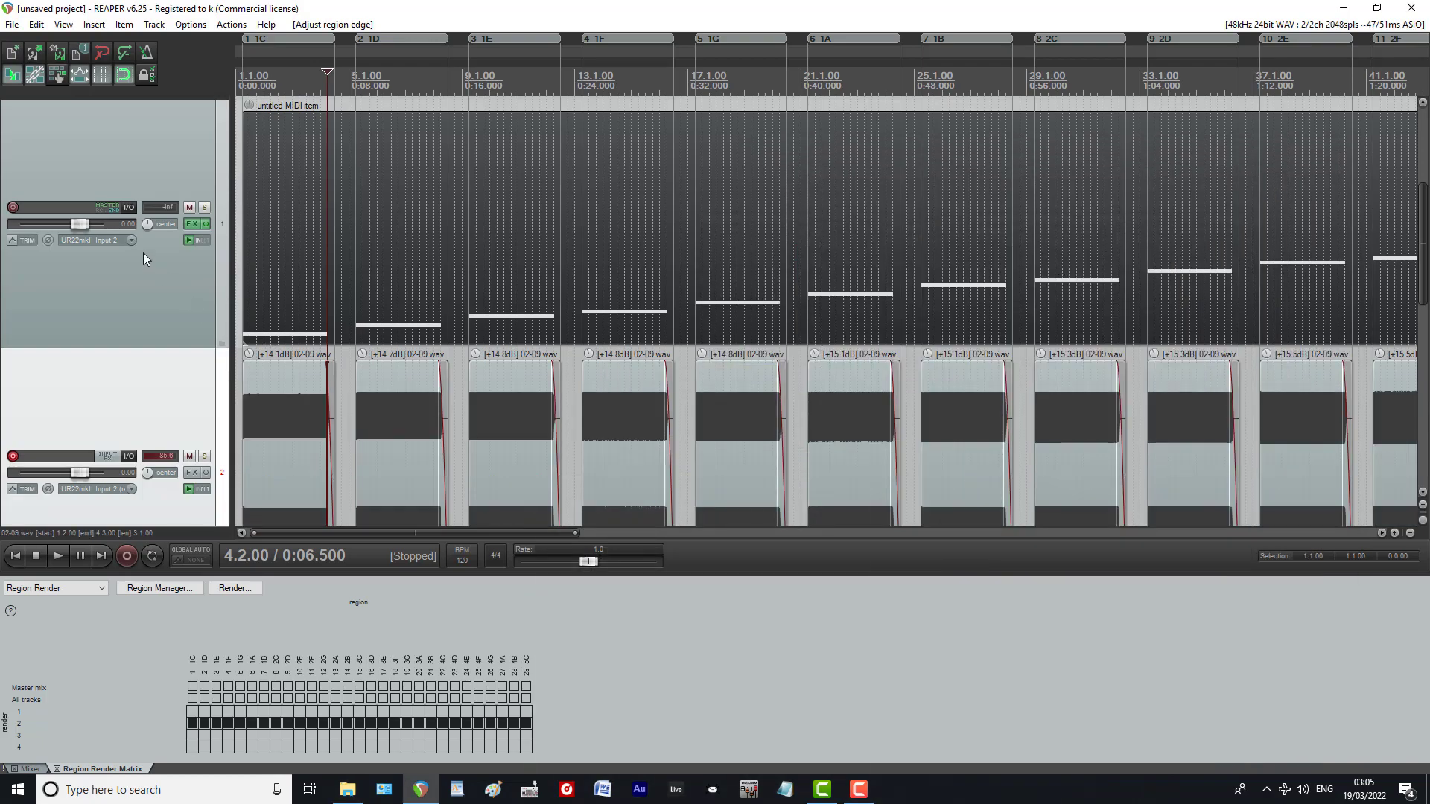
scroll(153, 311, down, 3)
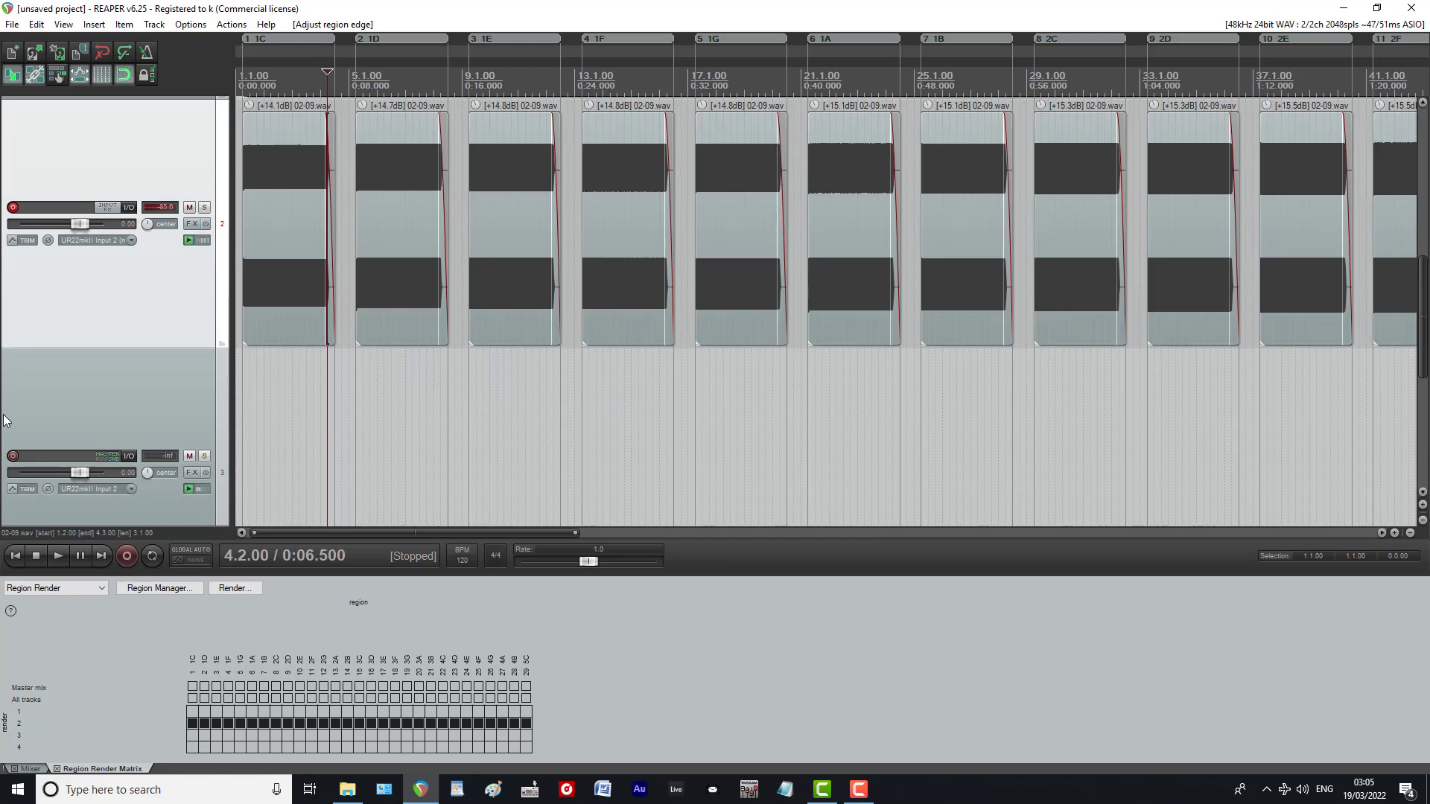
scroll(121, 405, down, 3)
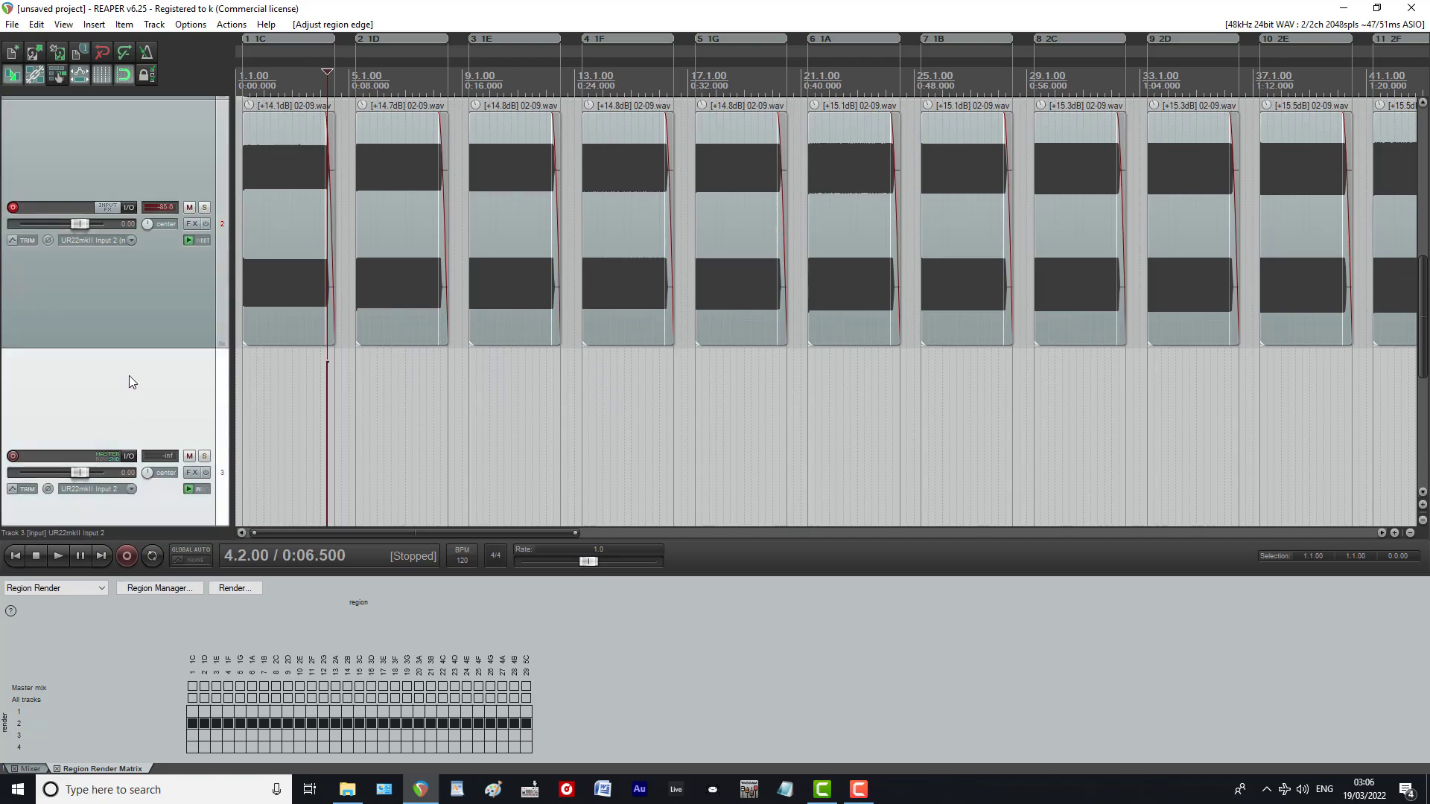
scroll(128, 375, up, 5)
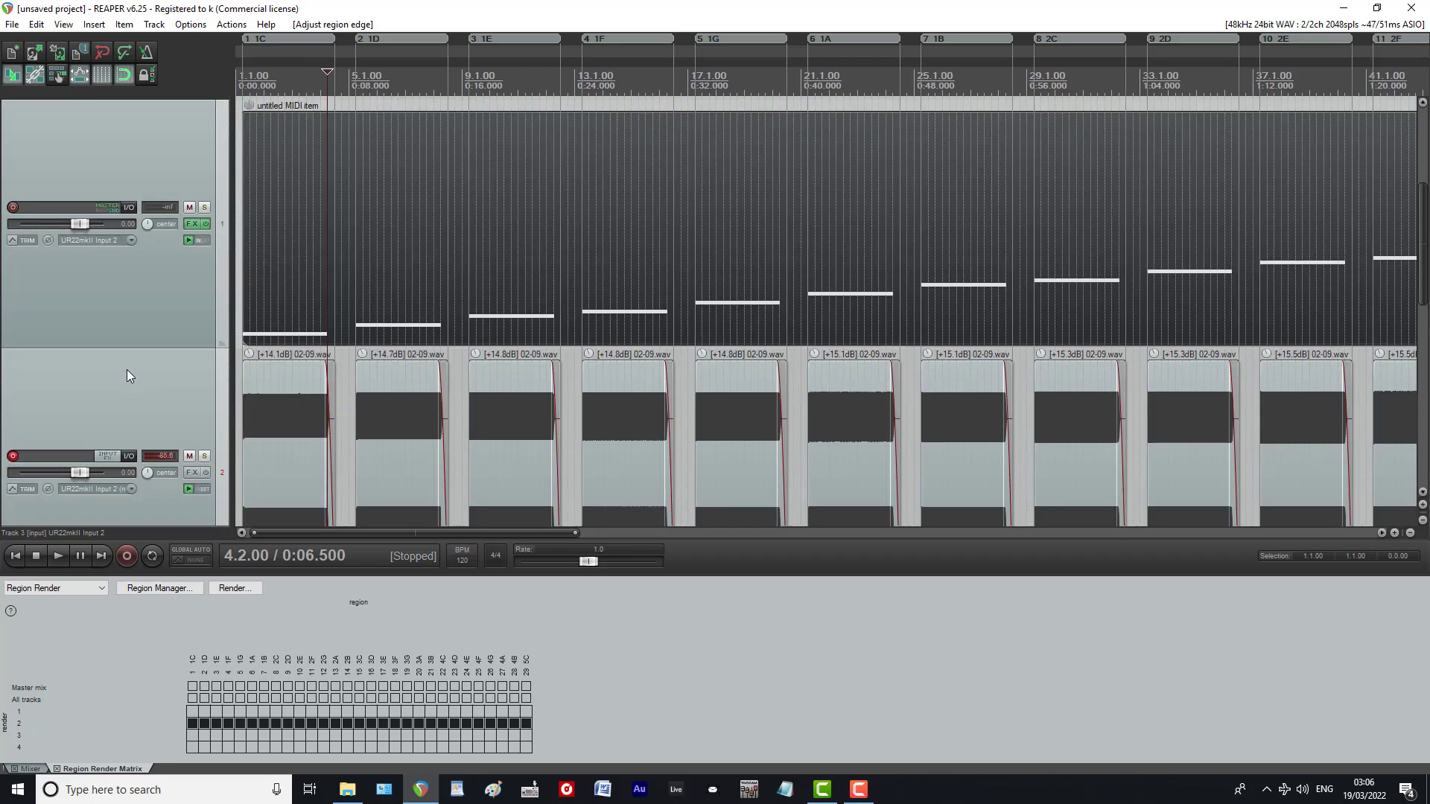
scroll(172, 333, down, 5)
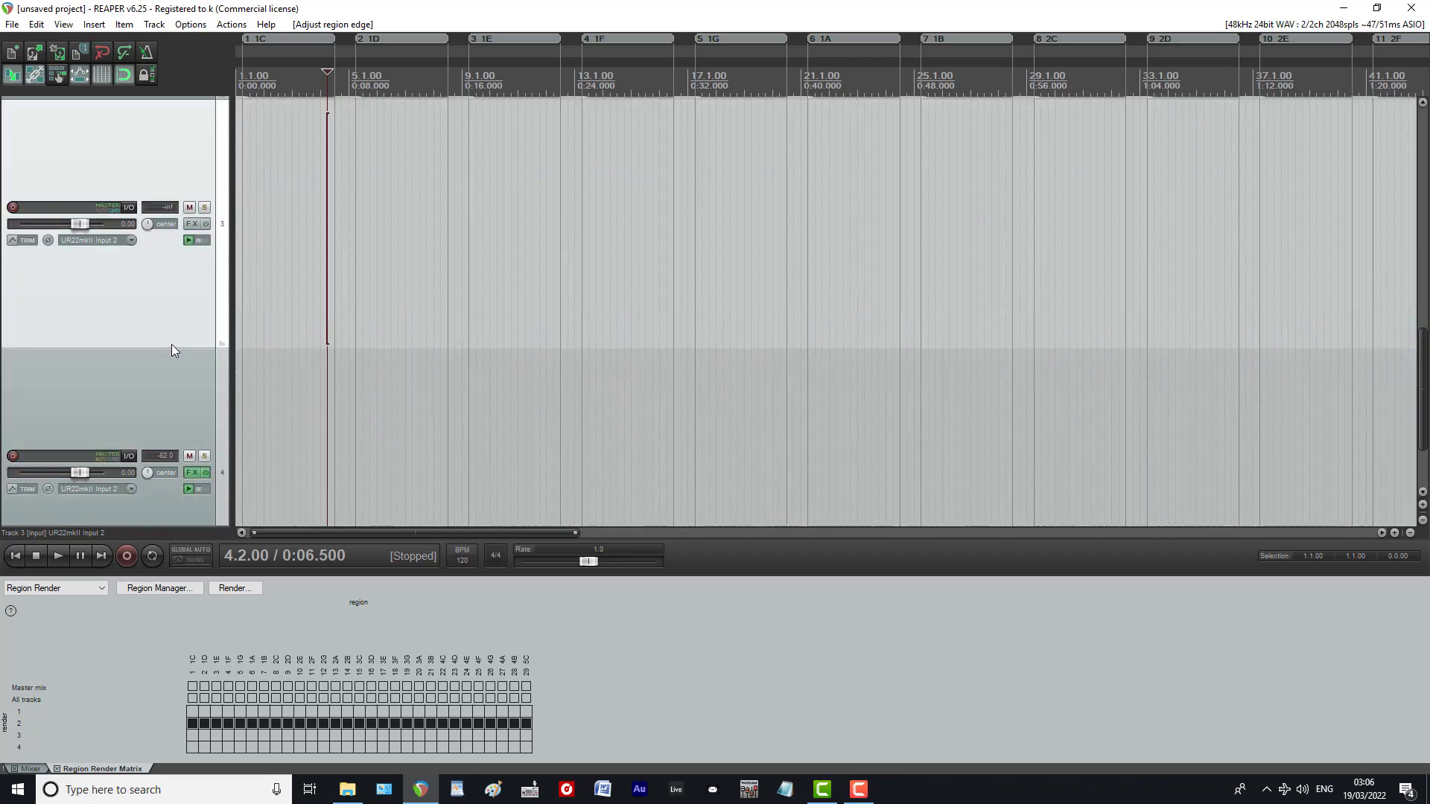
click(128, 207)
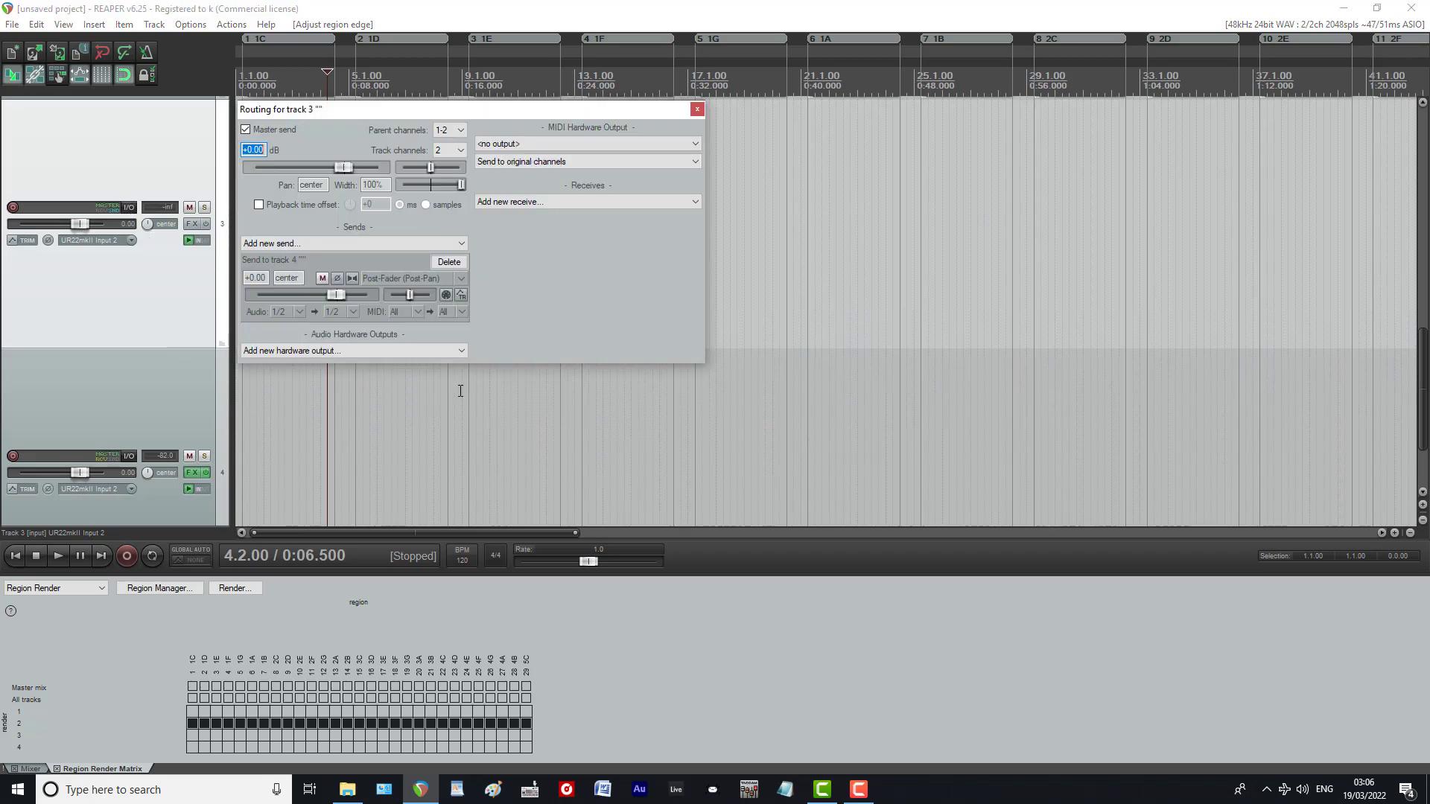
click(560, 202)
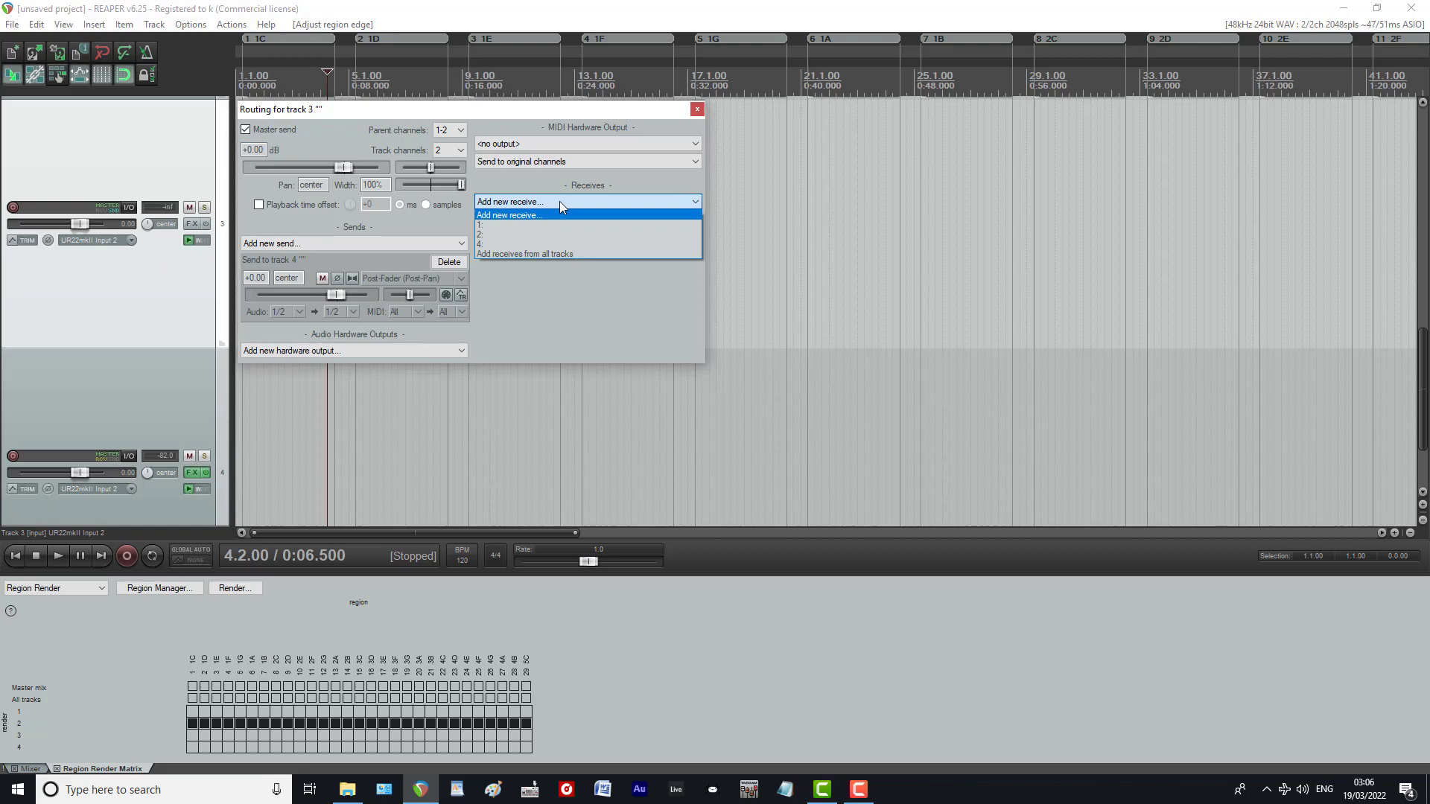
click(134, 169)
scroll(134, 170, up, 5)
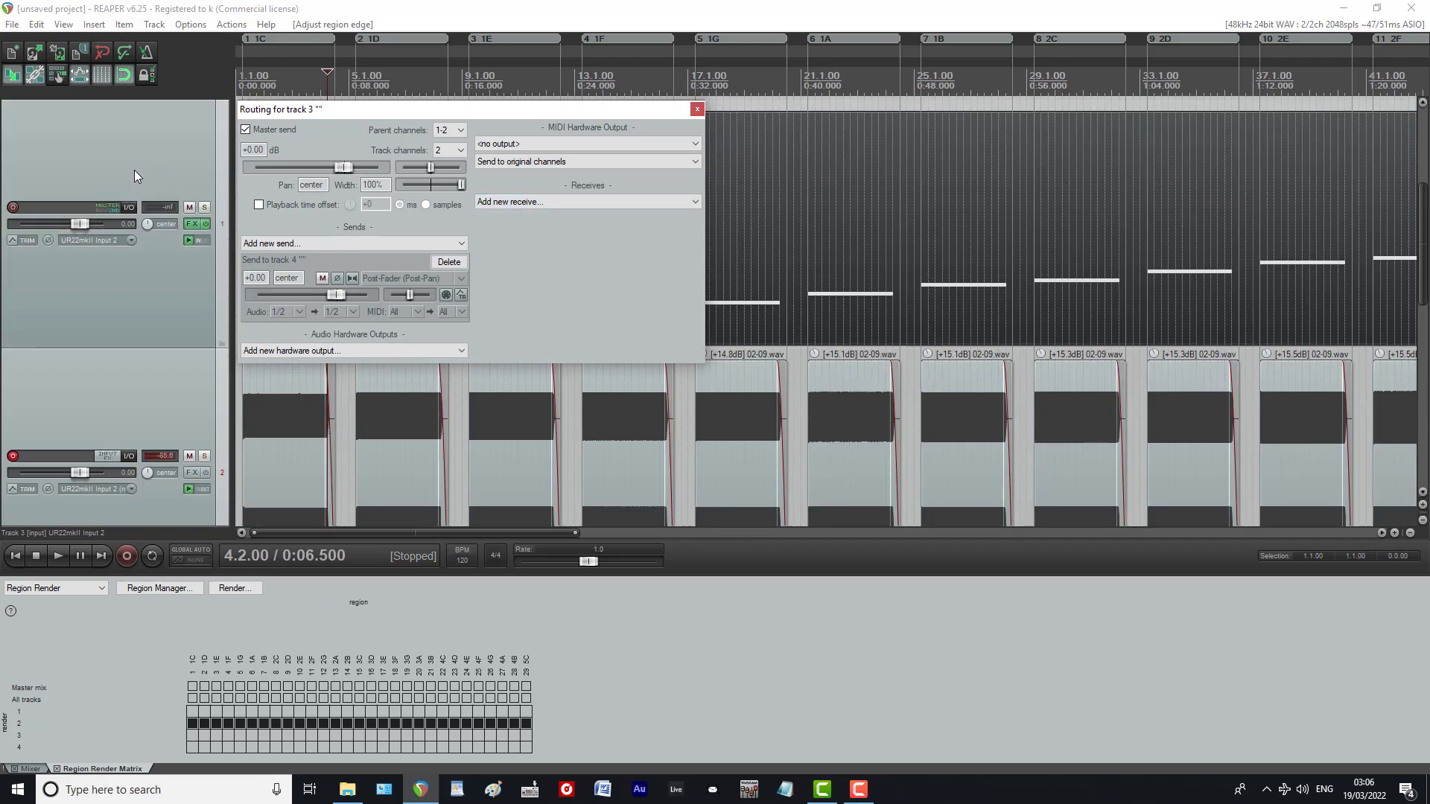
scroll(134, 171, down, 3)
click(167, 287)
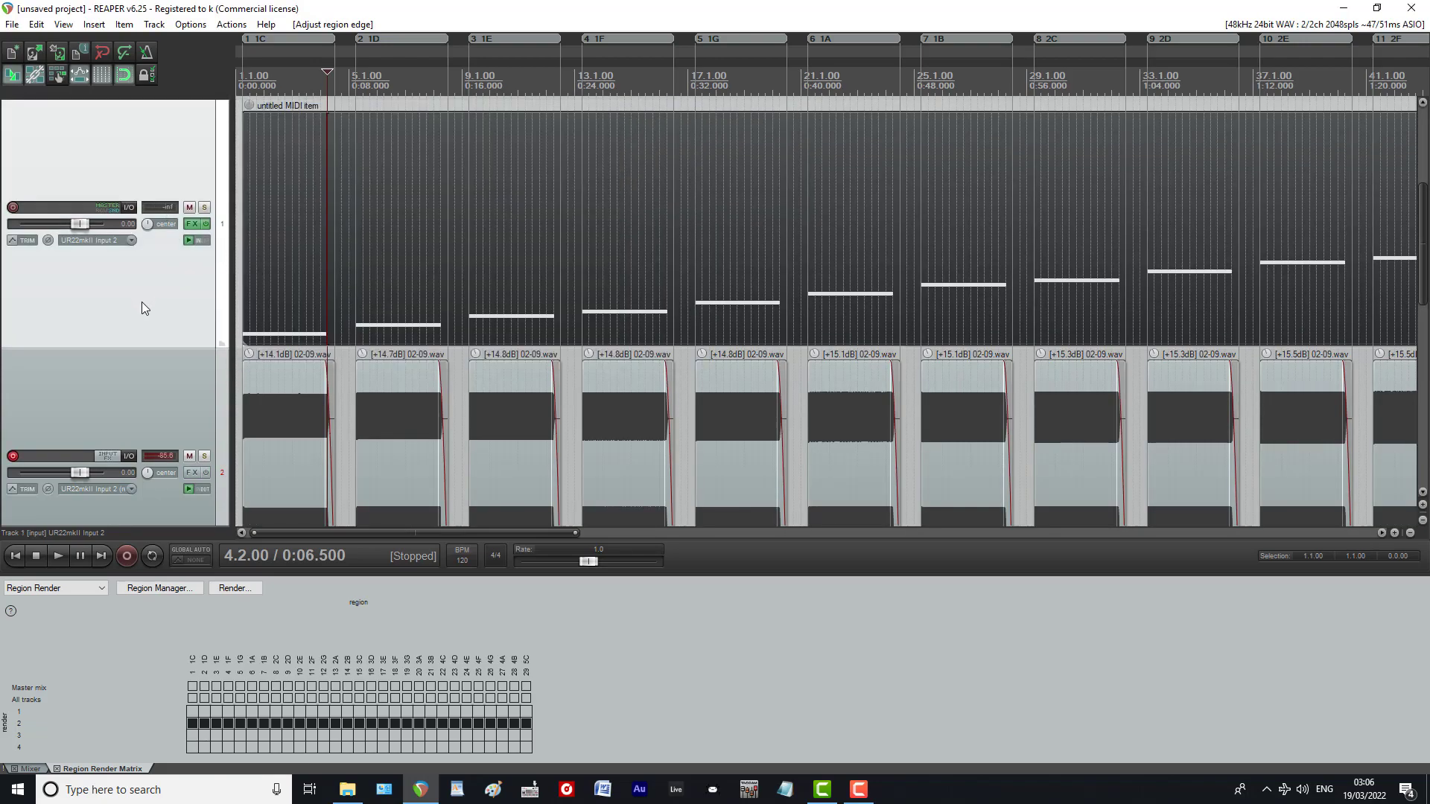
Step: Add a receive from track 1 in track 3's routing and close the routing window
scroll(143, 304, down, 3)
scroll(144, 309, down, 3)
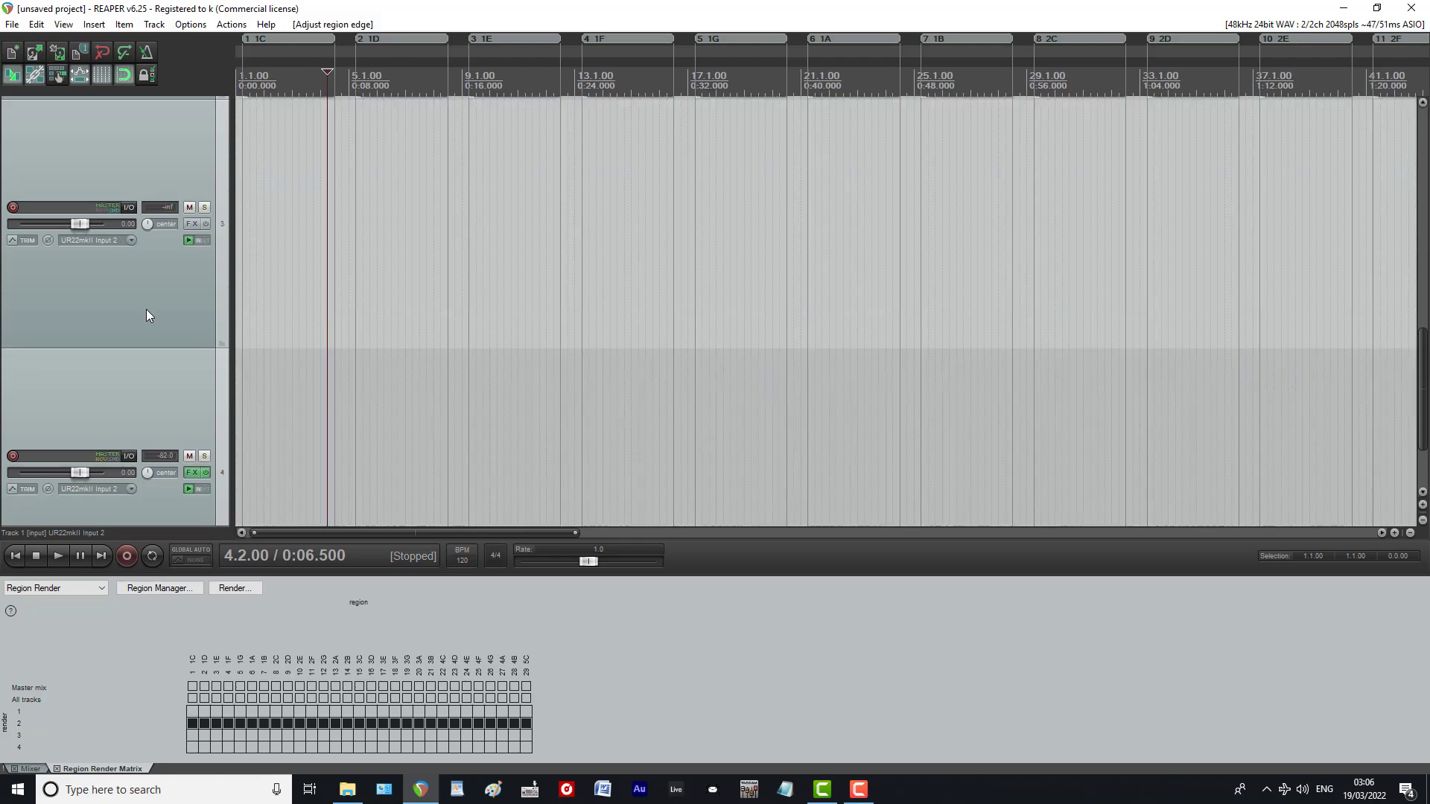
click(128, 207)
click(502, 201)
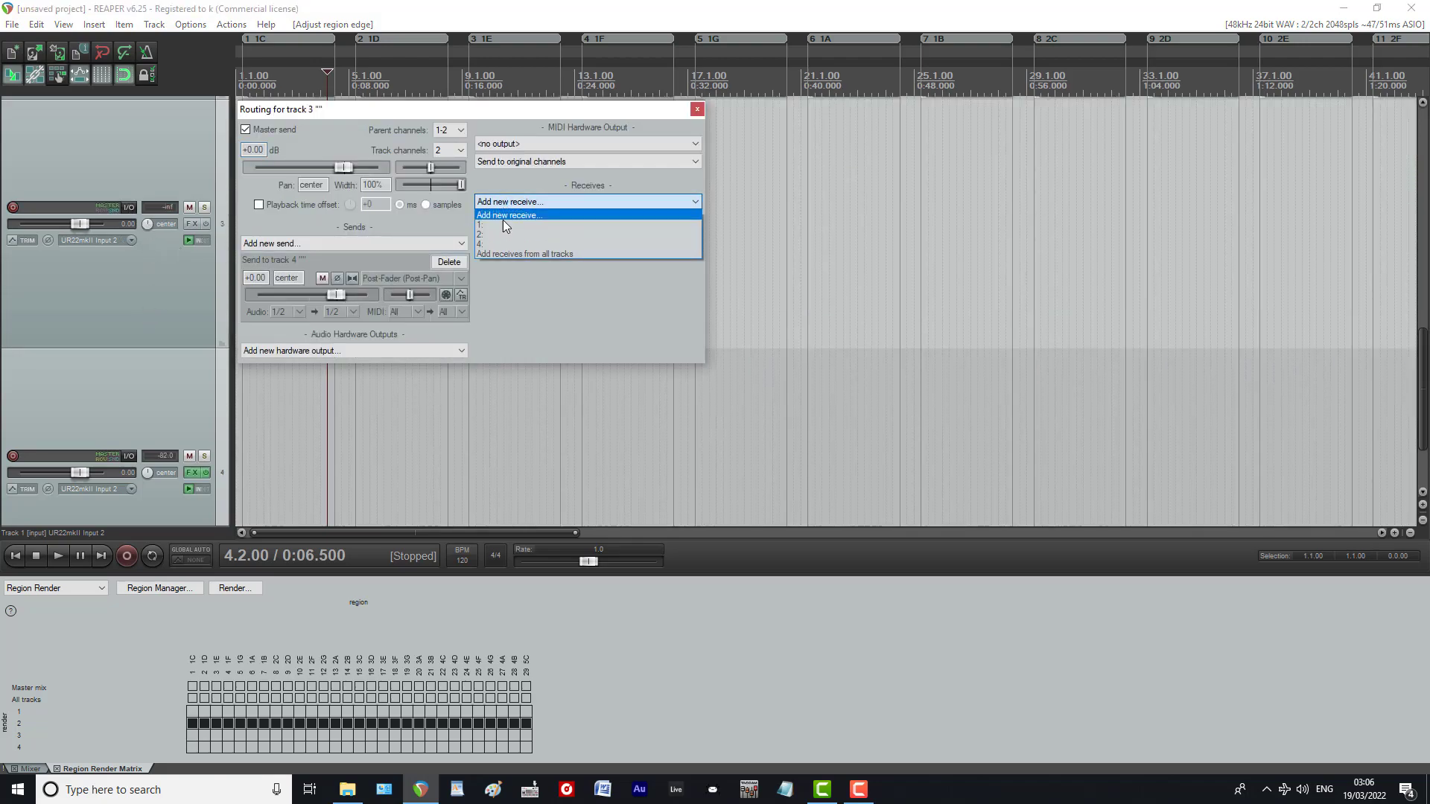
click(503, 225)
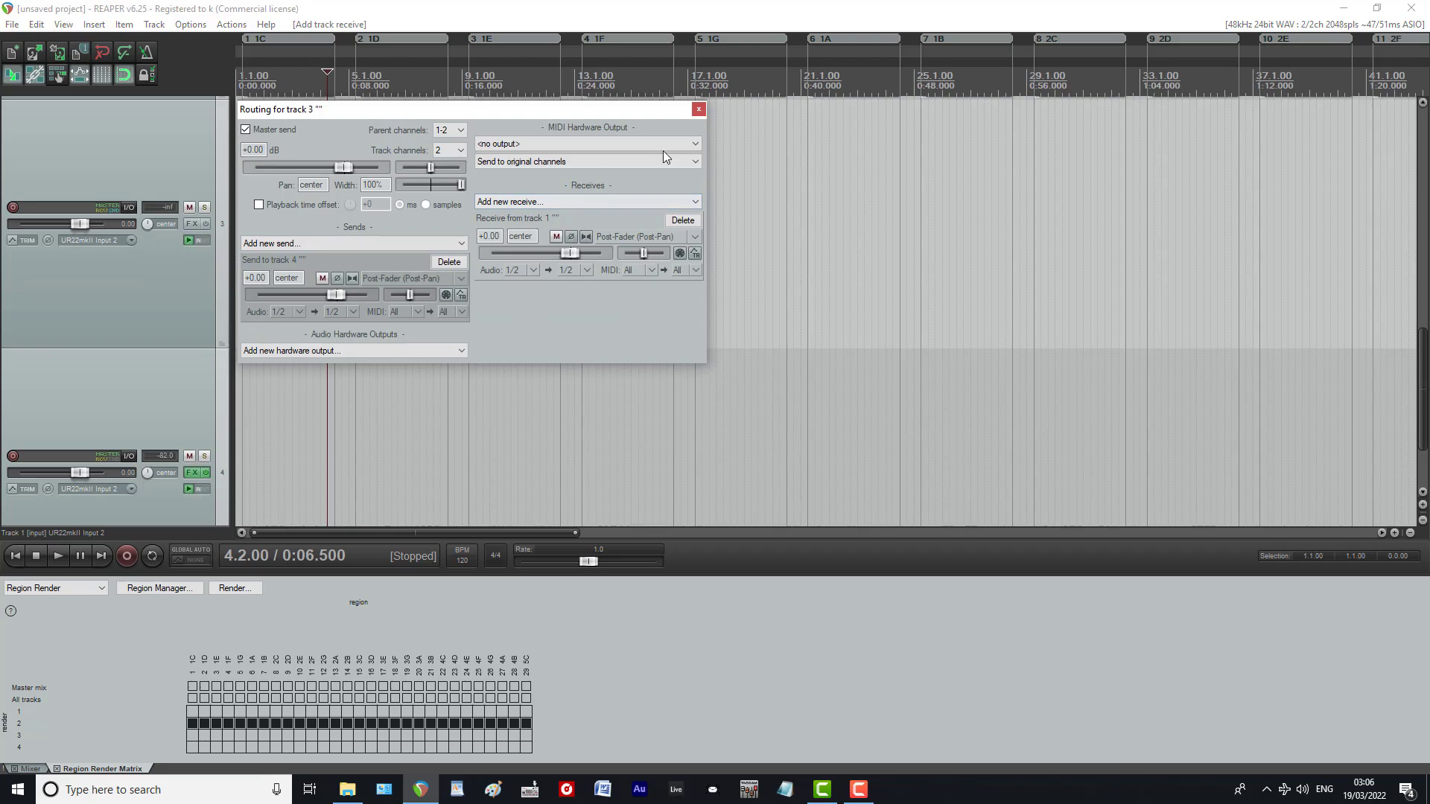
click(699, 110)
Step: Set track 3 to record its stereo output and arm it for recording
click(198, 240)
mouse_move(260, 285)
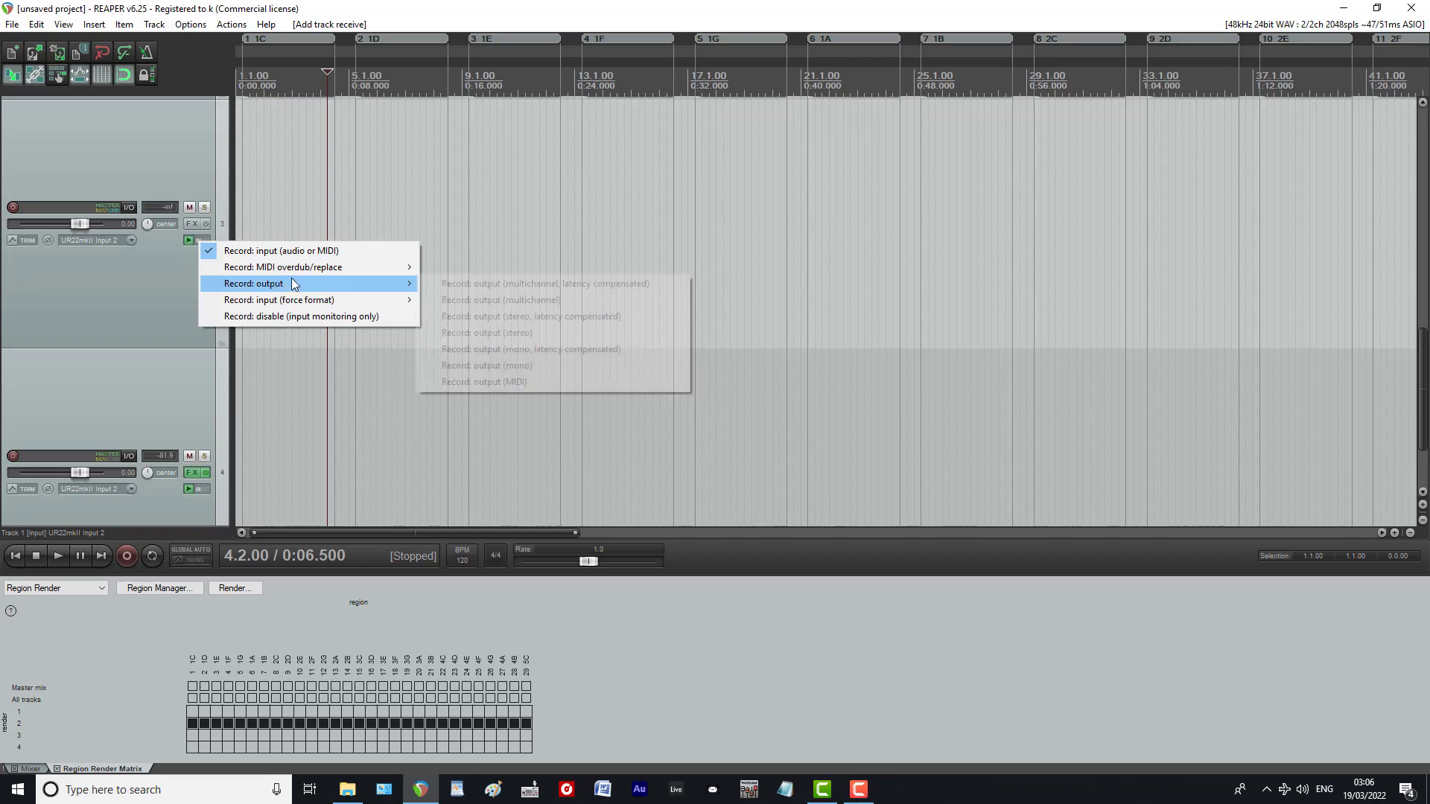
click(461, 337)
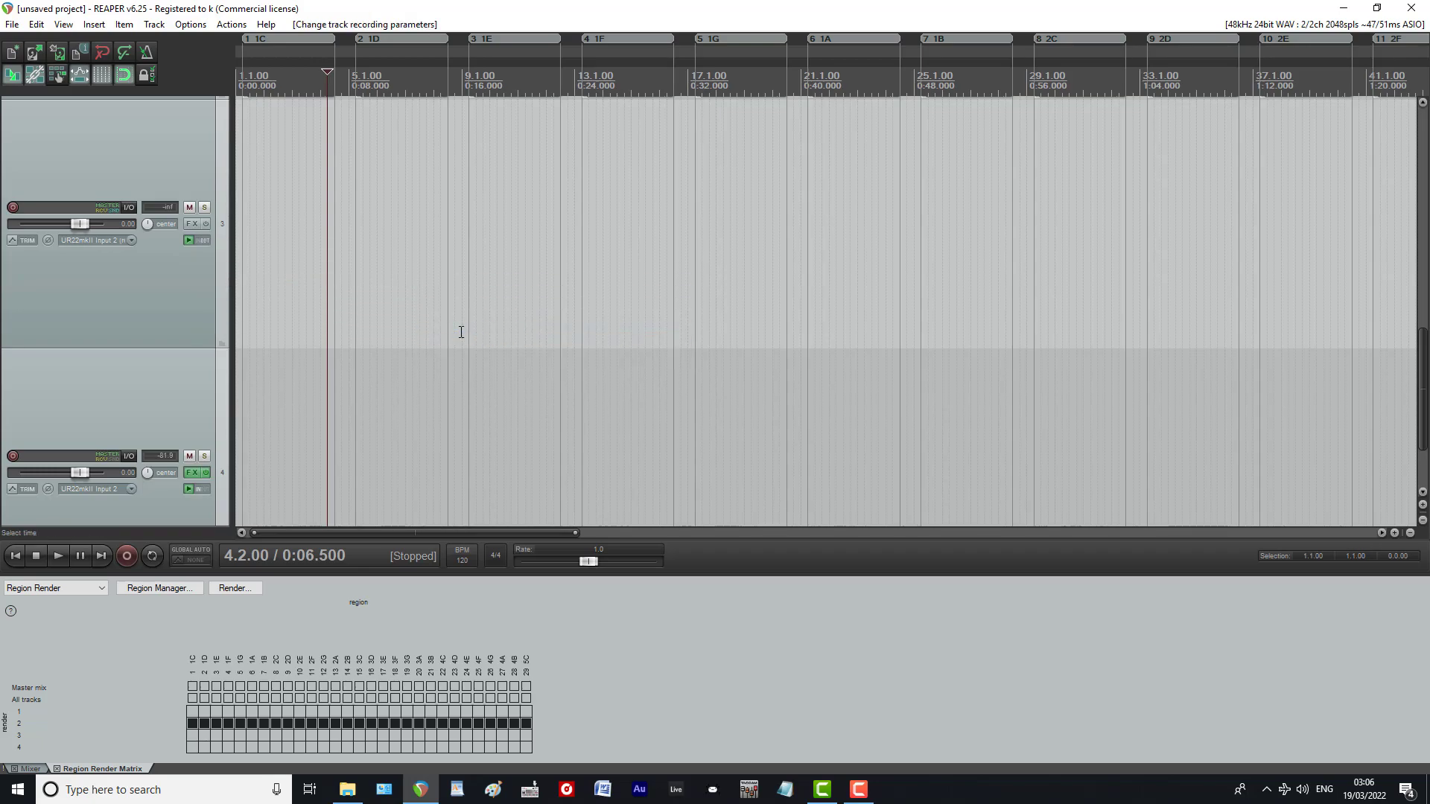
click(145, 305)
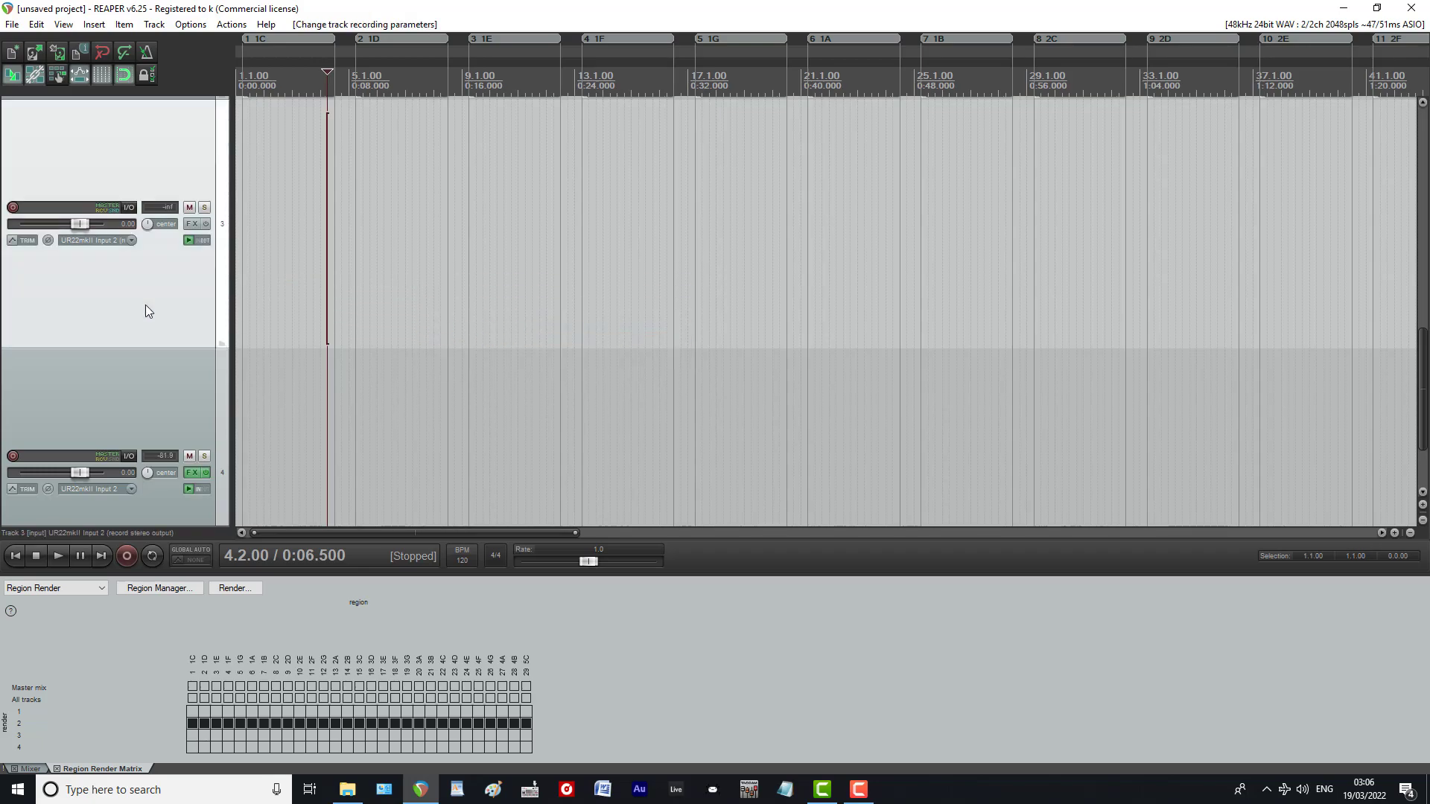
click(13, 208)
Step: Disarm recording on track 2 and mute that track
scroll(103, 167, up, 2)
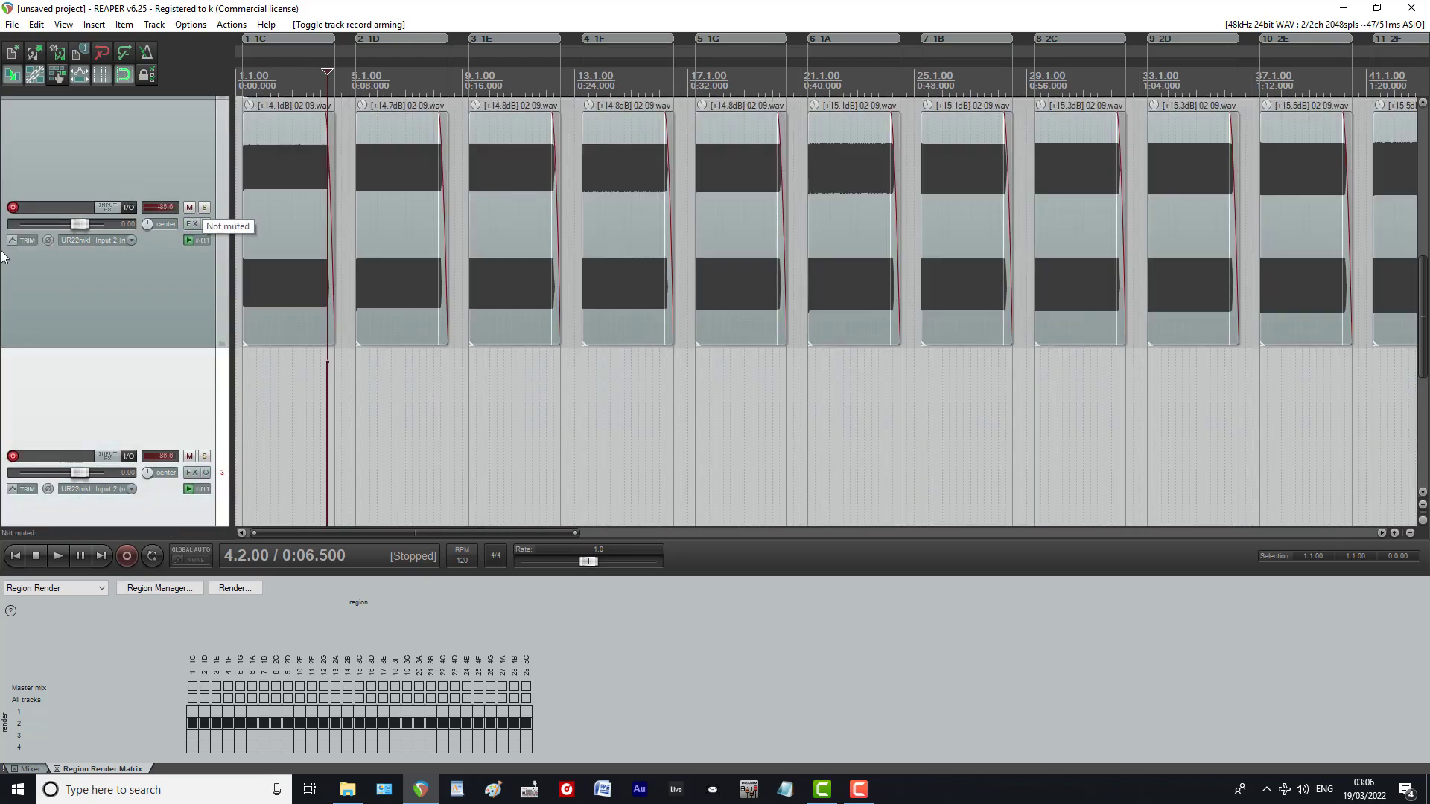
click(12, 208)
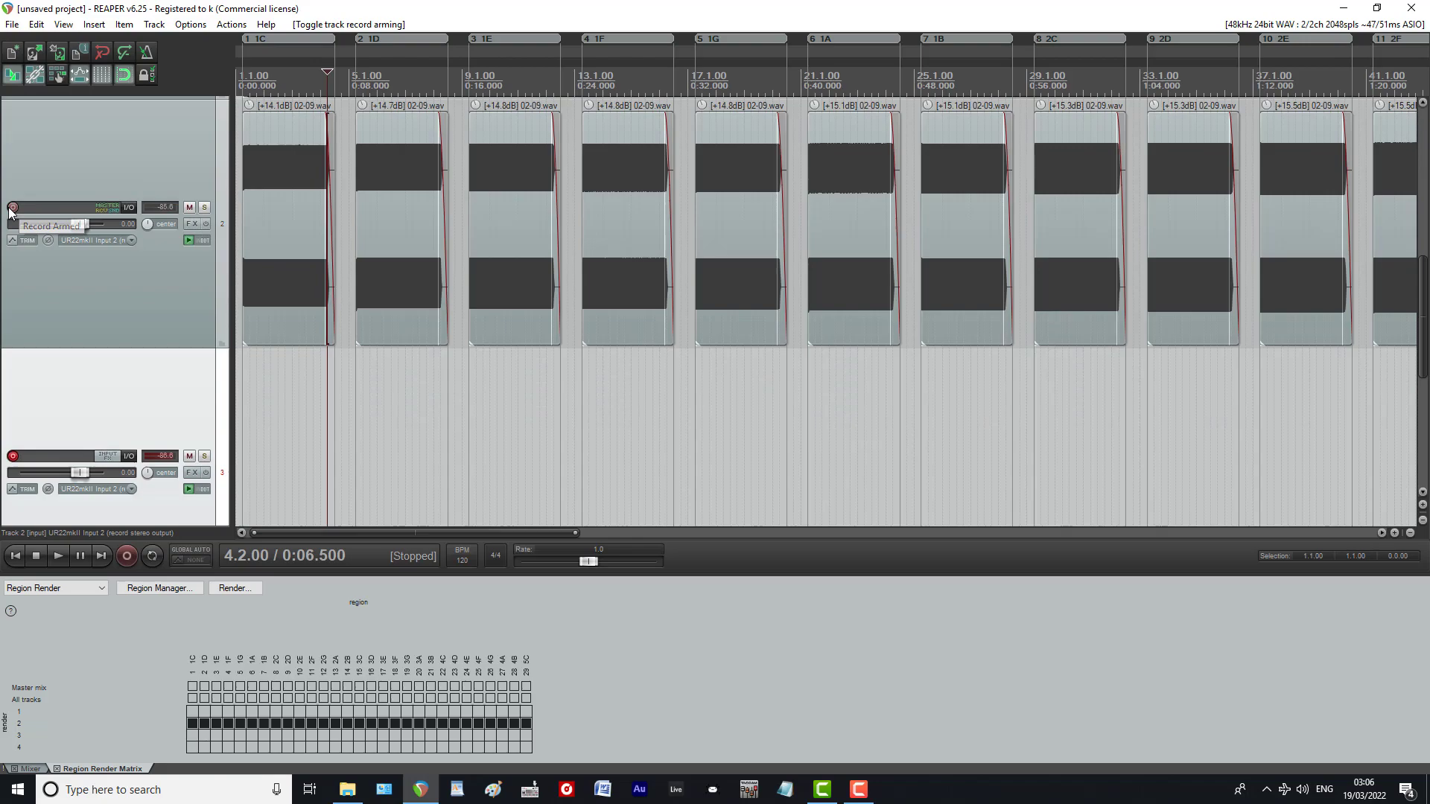
click(189, 208)
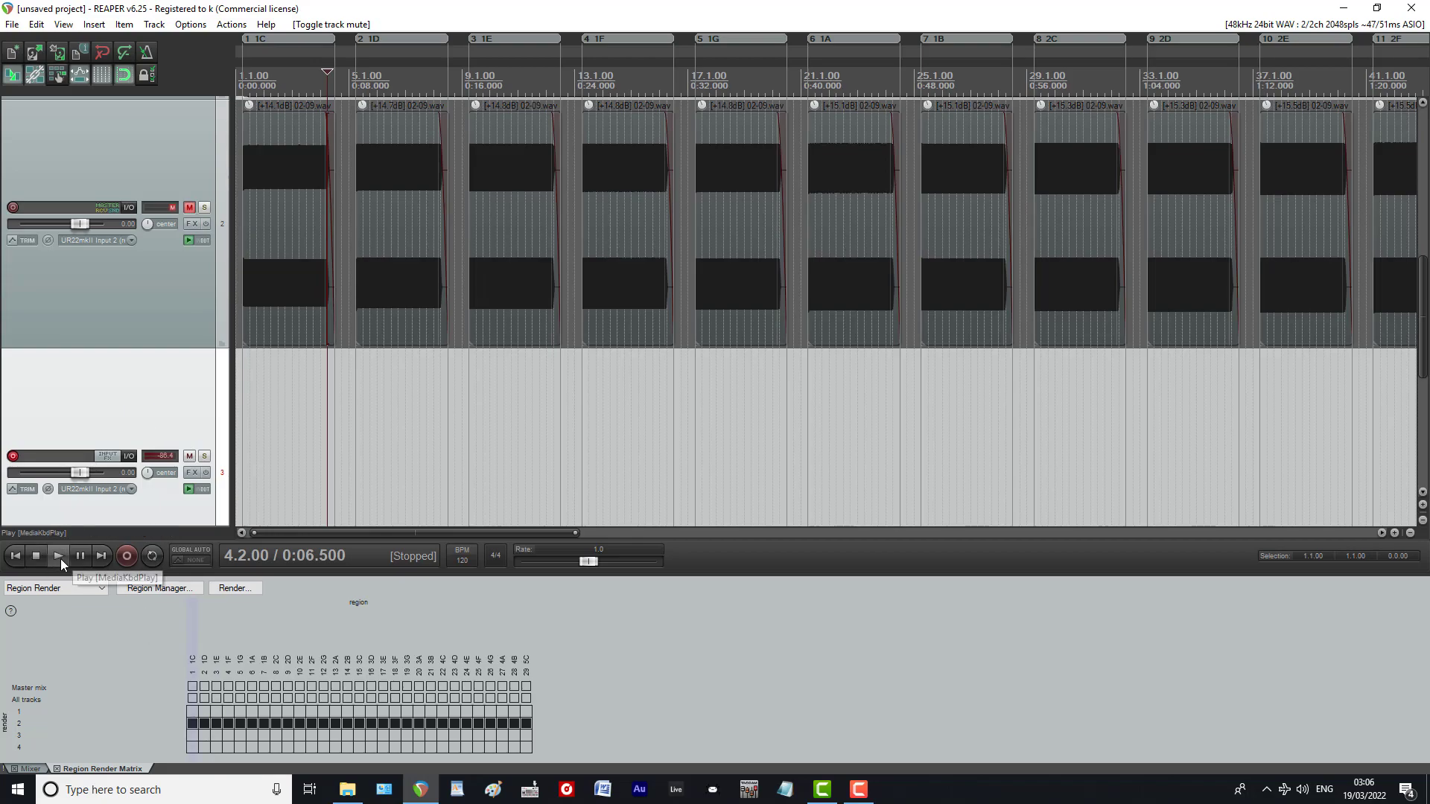
Step: Close the master track's effects and load the 3D_Osc preset in Modular V3 on track 1
scroll(141, 149, up, 5)
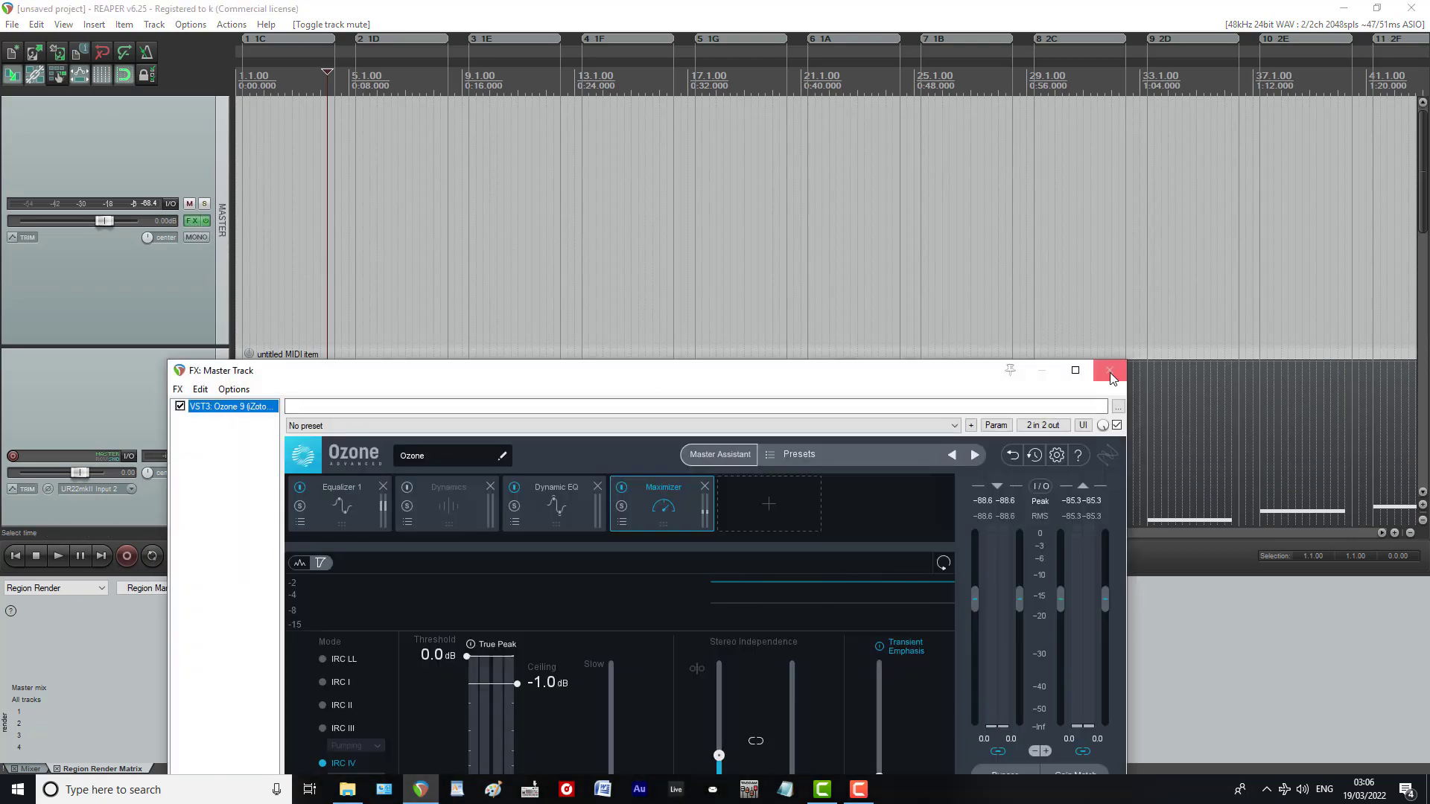
click(1110, 371)
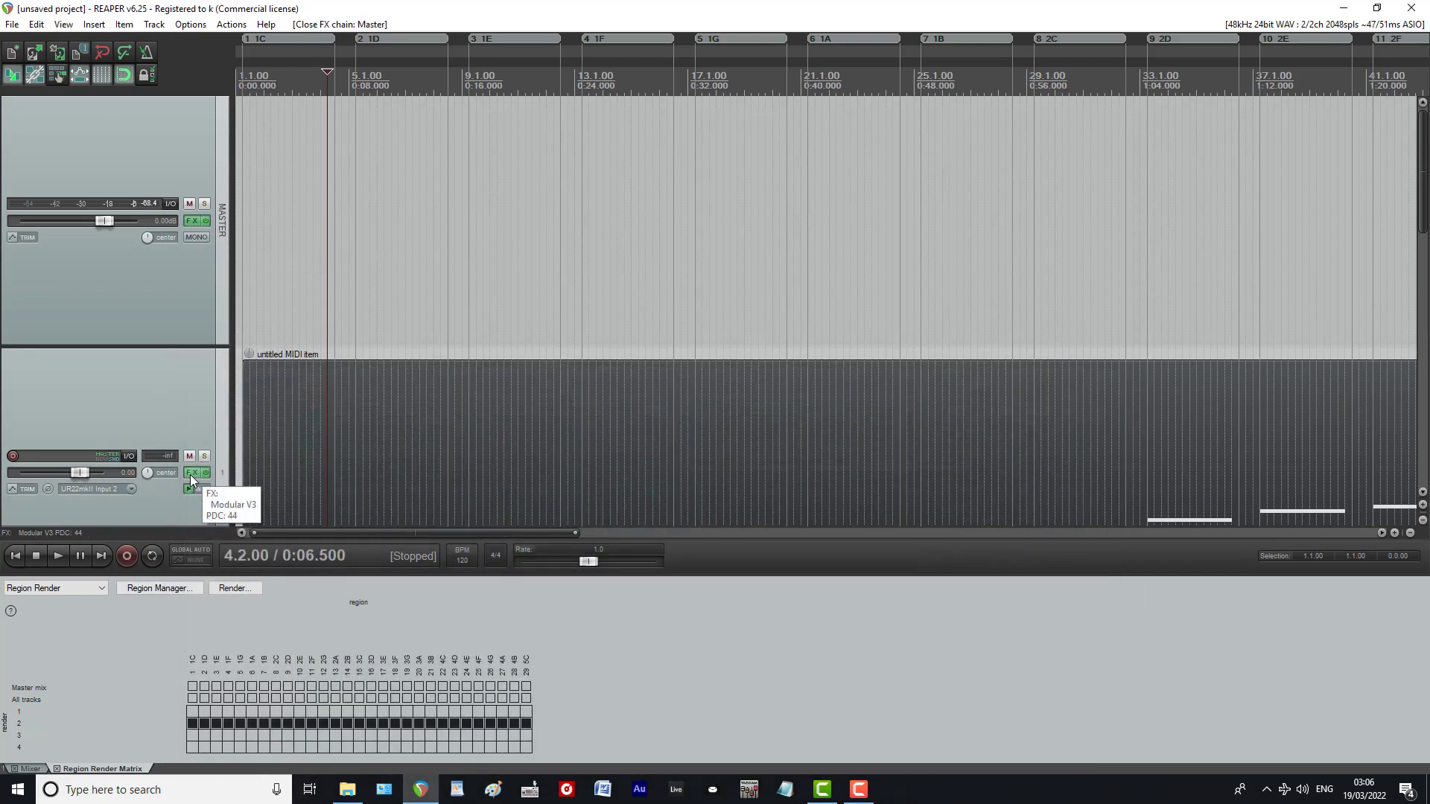
click(189, 475)
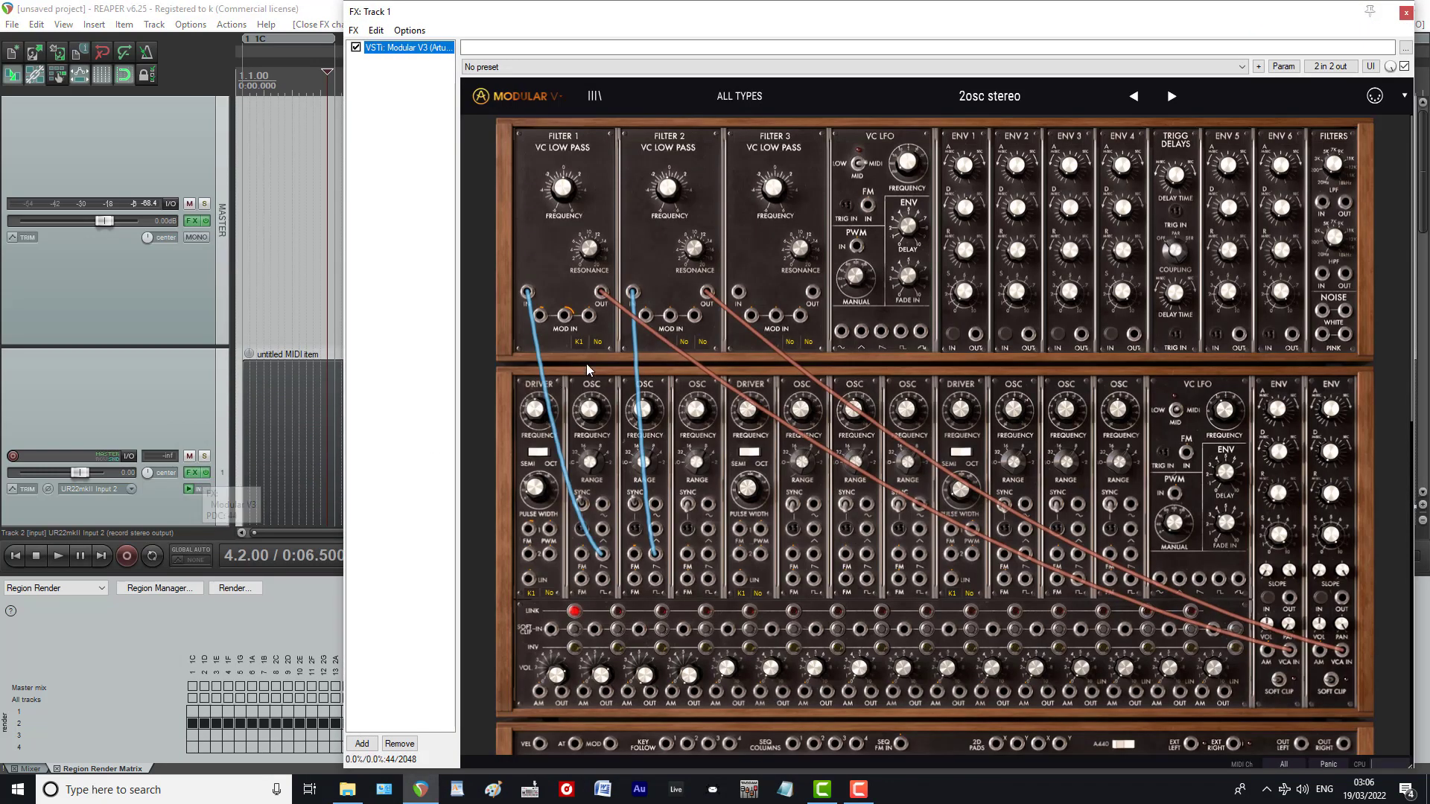
click(972, 96)
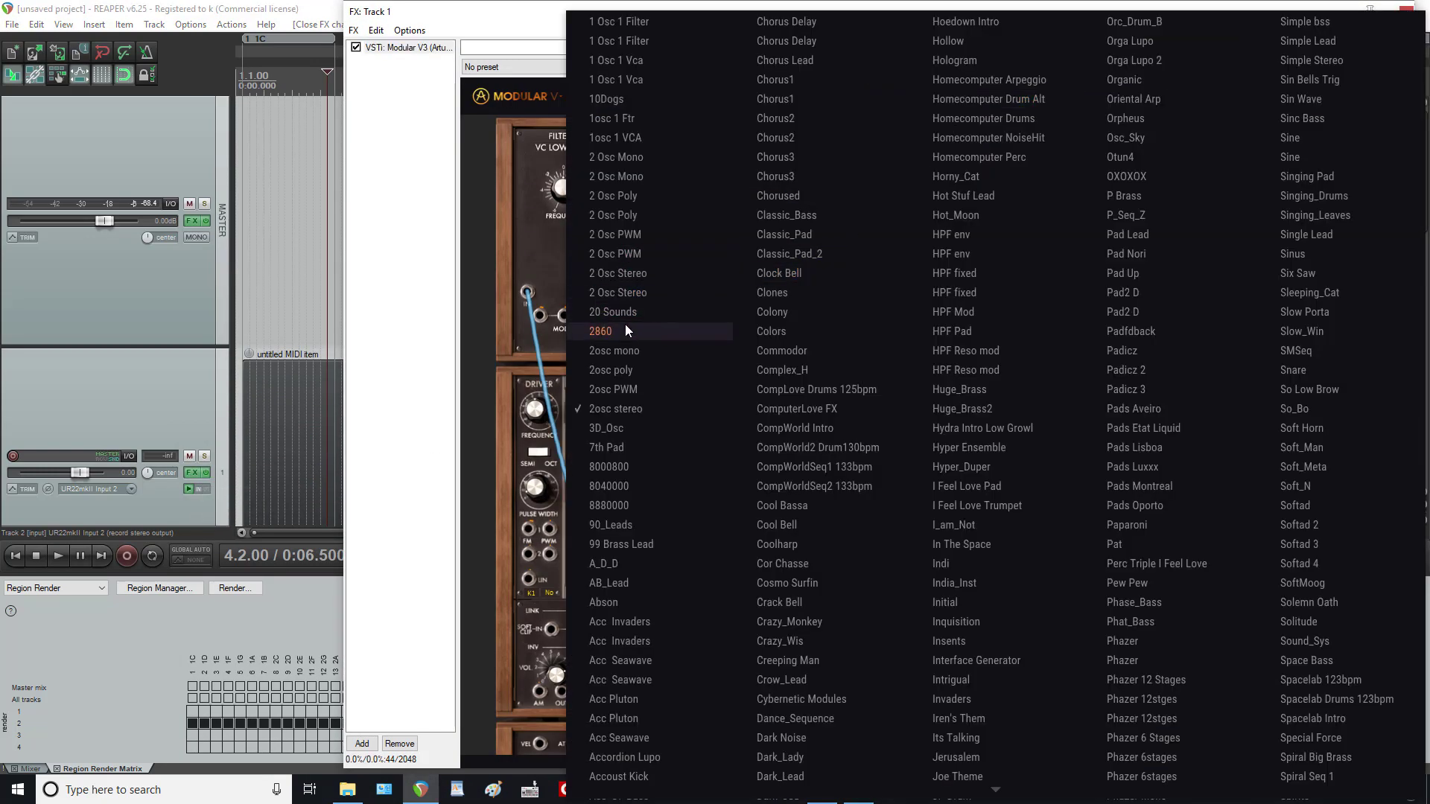
click(605, 430)
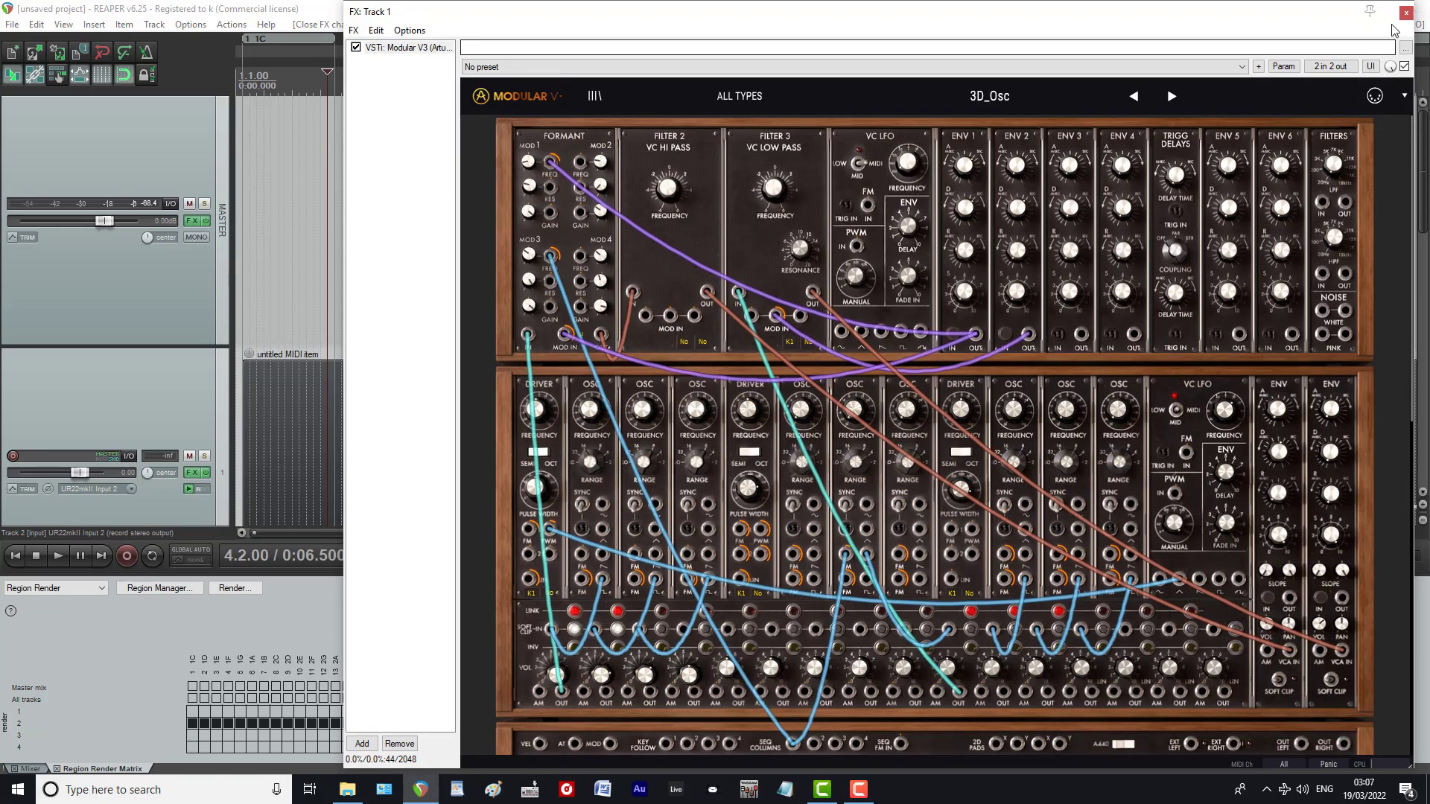
click(1407, 12)
Step: Play the project and check the signal levels on tracks 1 to 4
scroll(49, 387, down, 4)
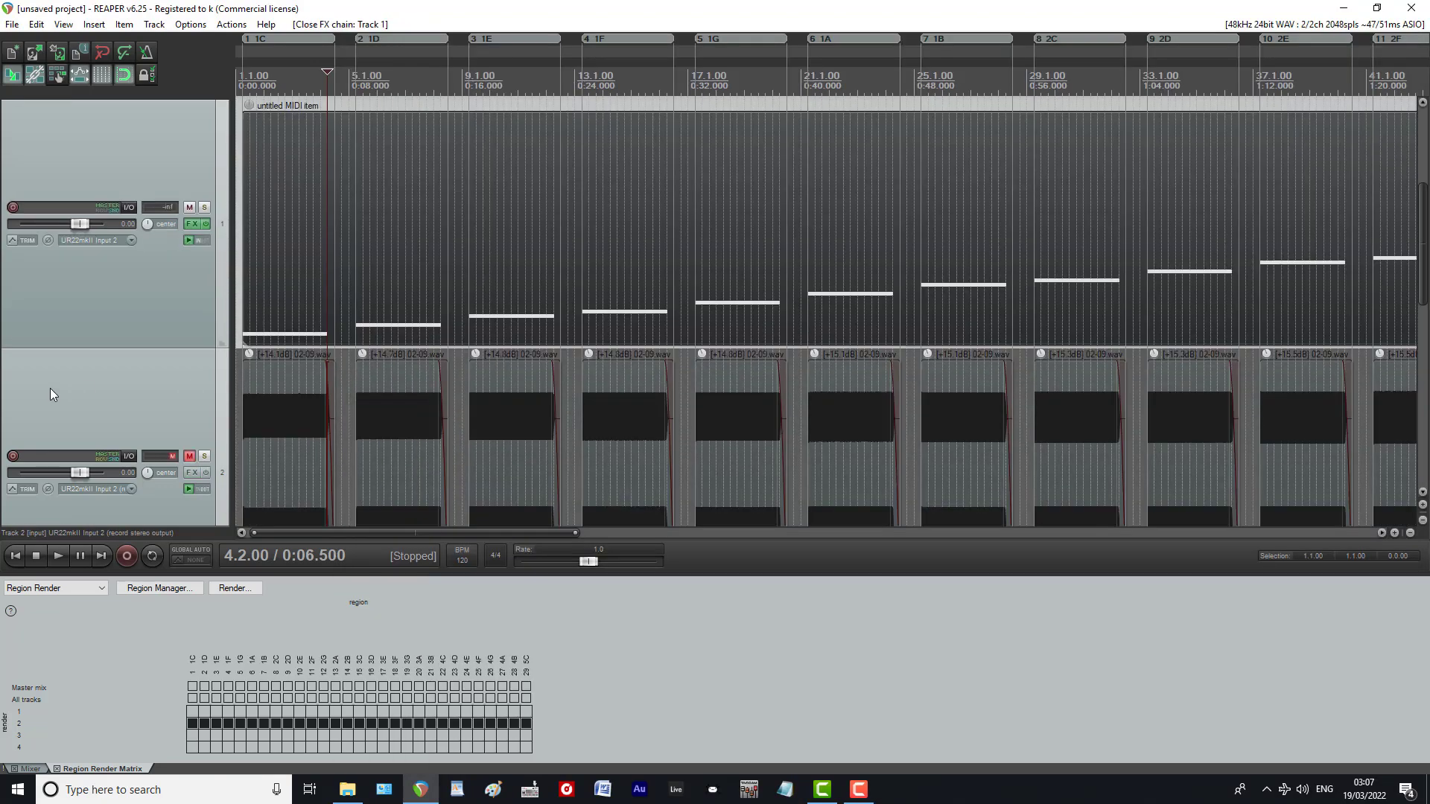
click(58, 557)
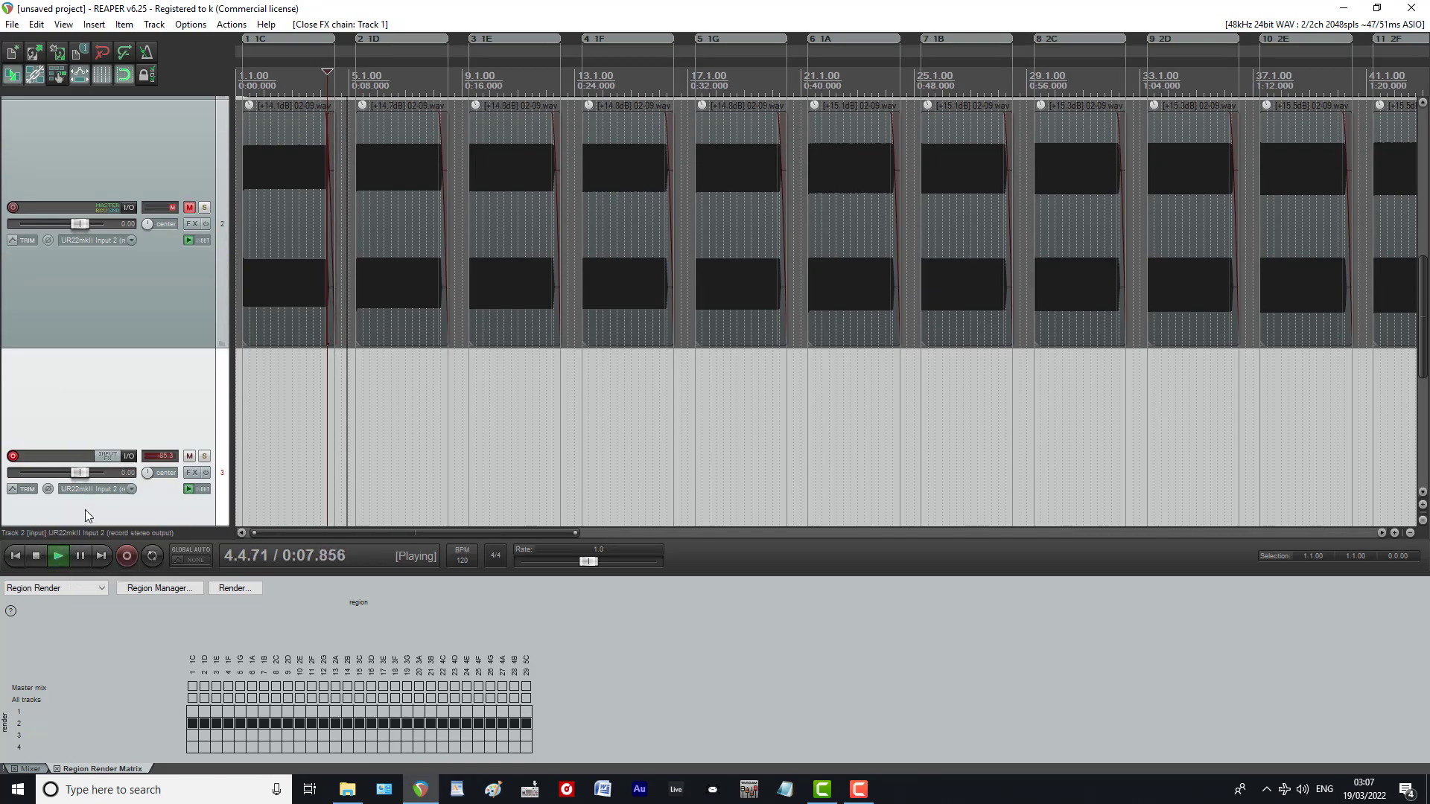
scroll(101, 313, up, 2)
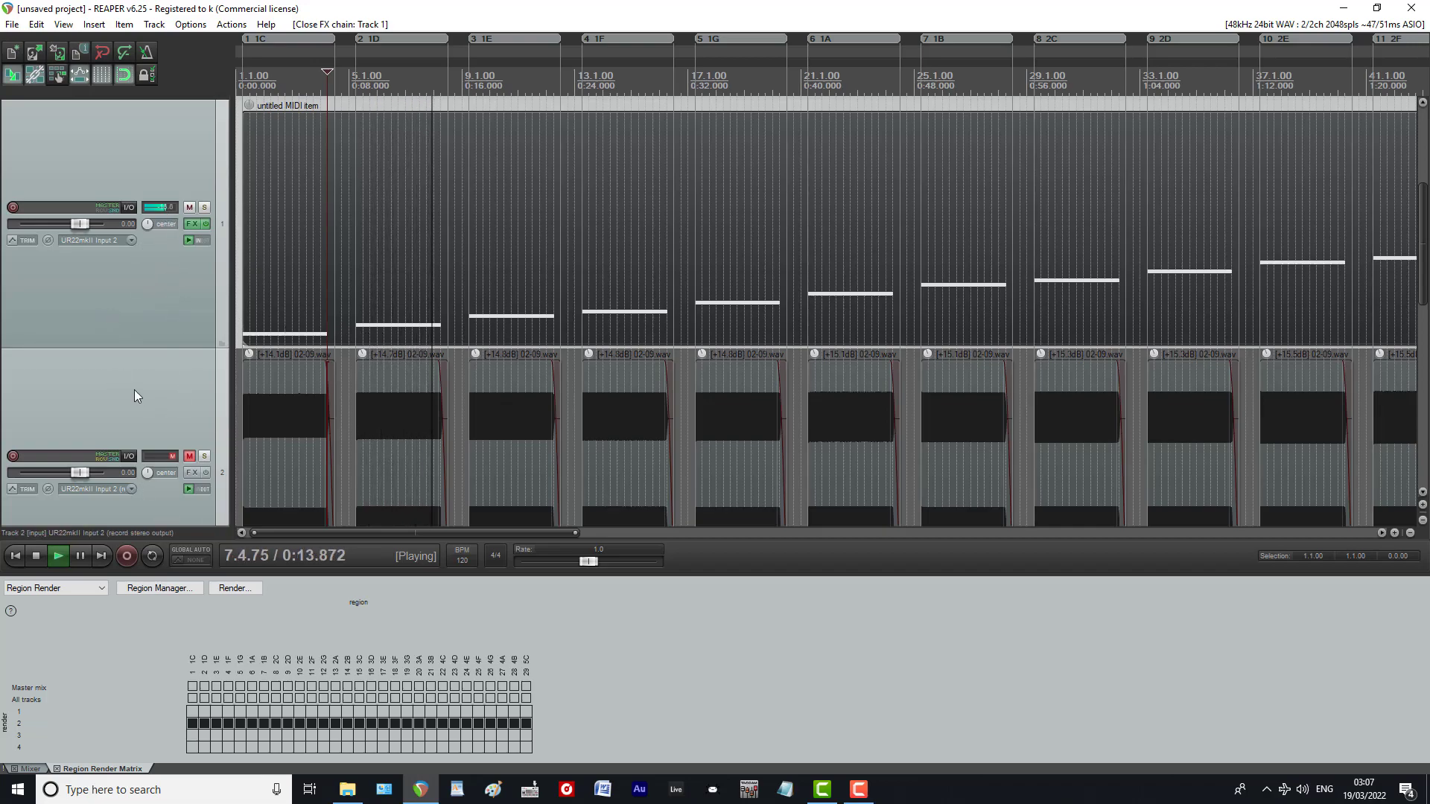
scroll(134, 390, down, 2)
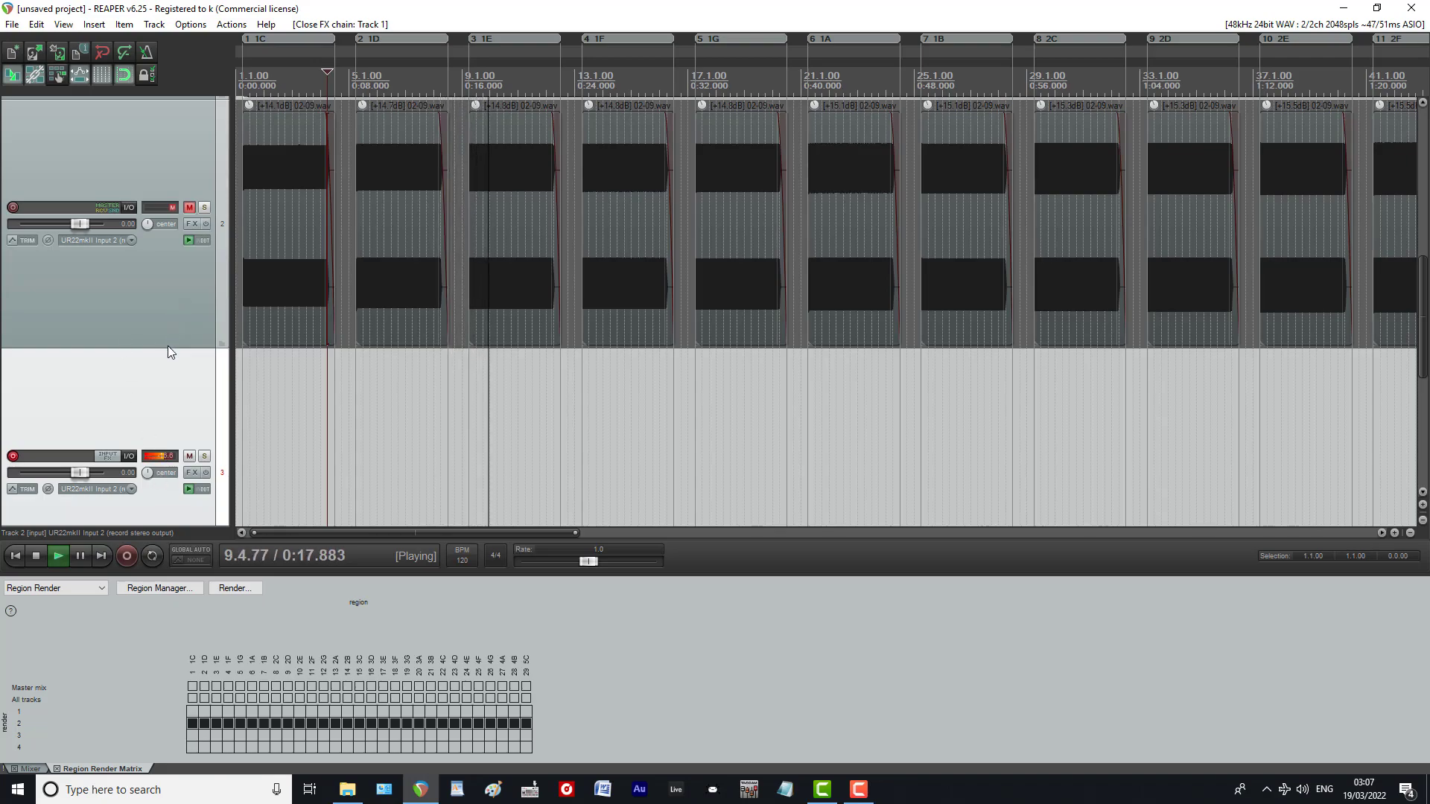
scroll(137, 302, down, 2)
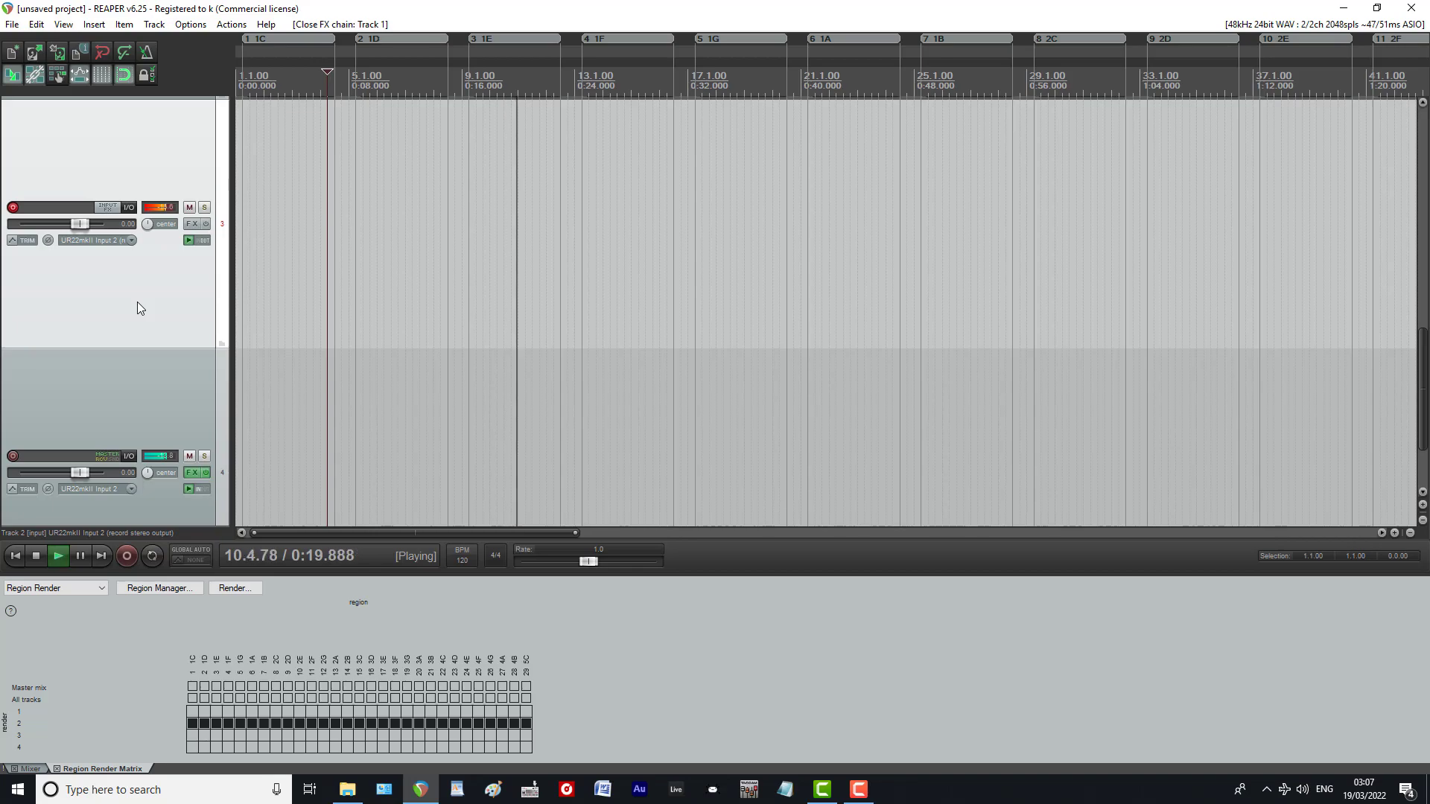
scroll(137, 302, up, 2)
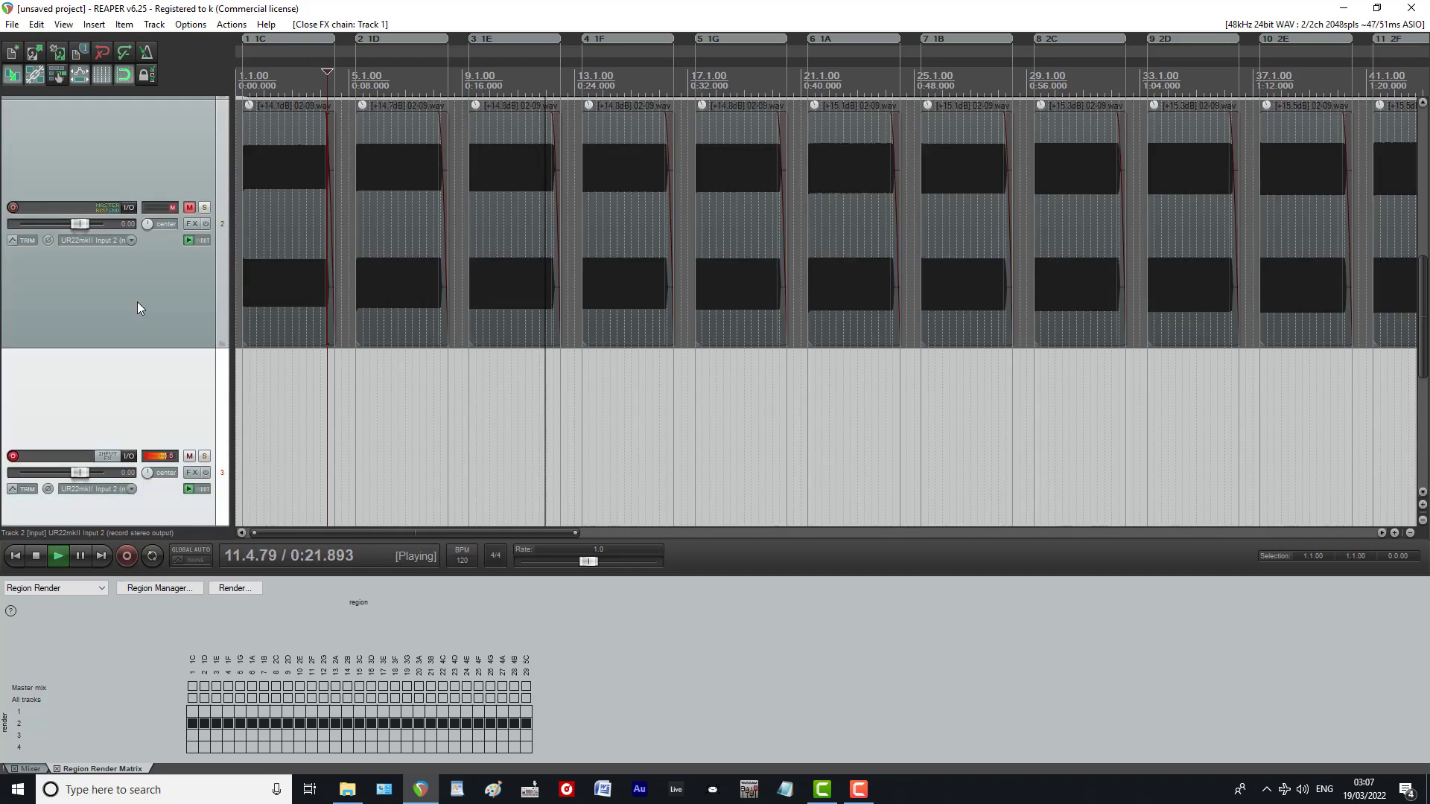
Step: Mute track 4 during playback and return to the MIDI track
scroll(137, 302, down, 2)
click(189, 455)
scroll(128, 328, up, 4)
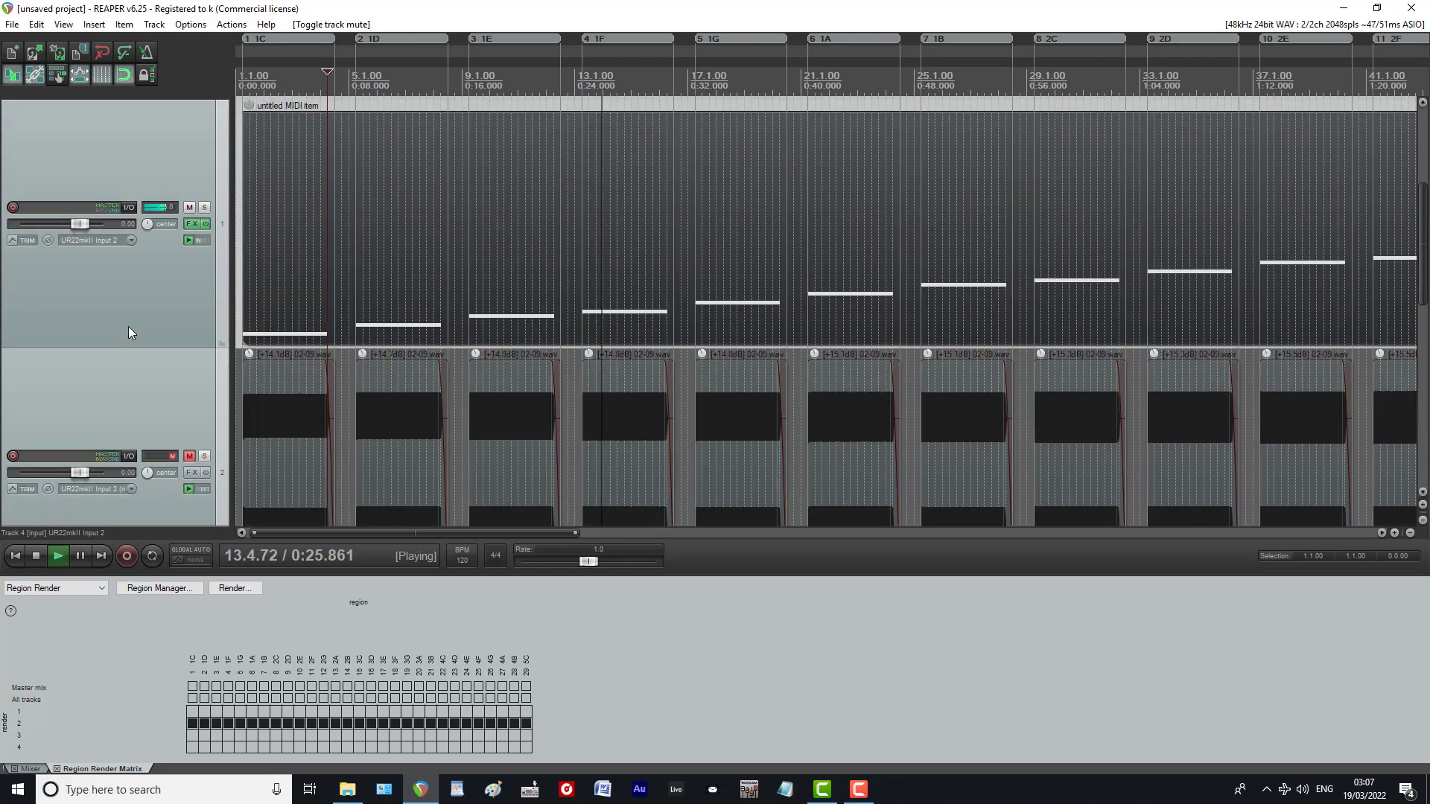
Step: Stop playback, return to the project start and record the new preset's full note sequence onto track 3
scroll(129, 327, up, 2)
scroll(128, 328, down, 2)
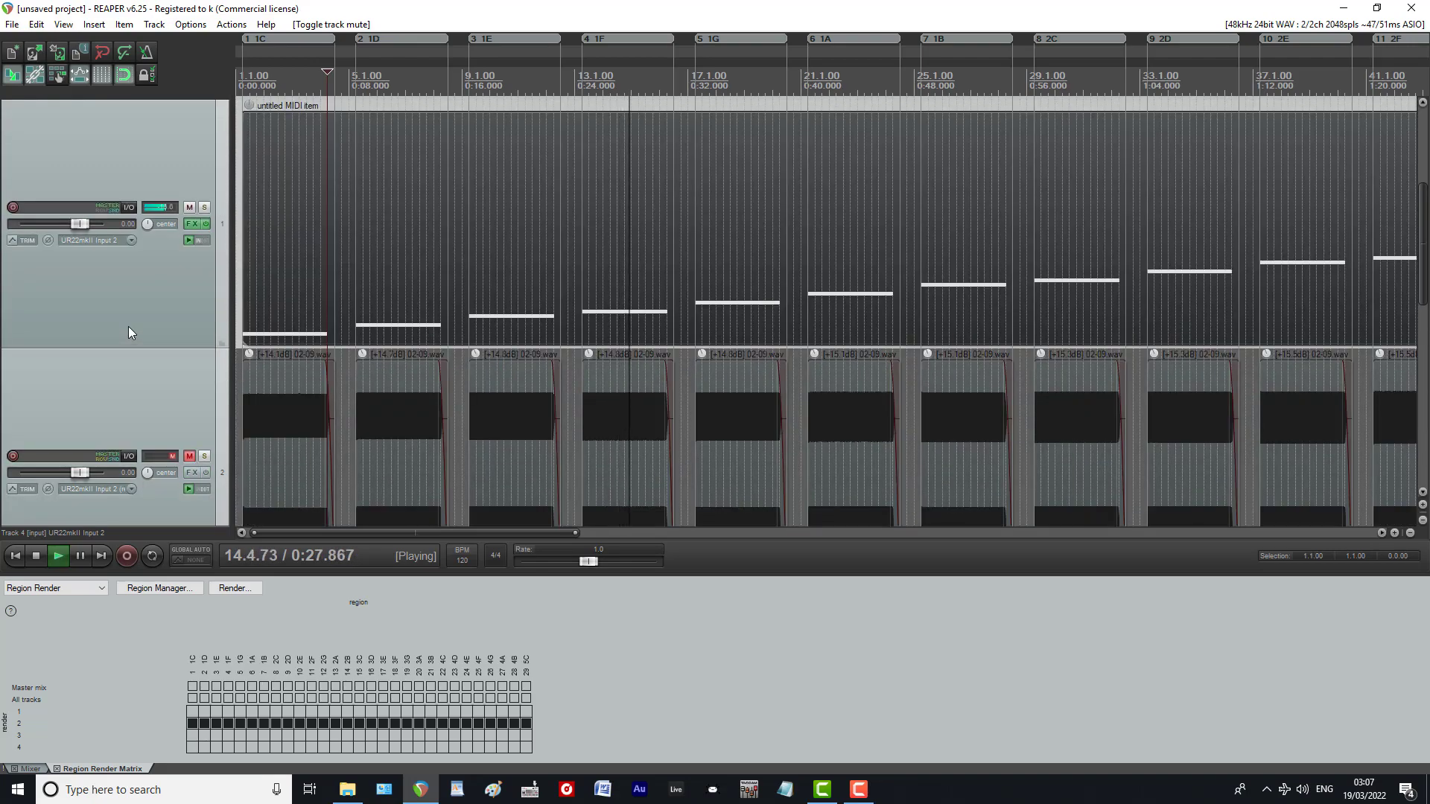
click(36, 555)
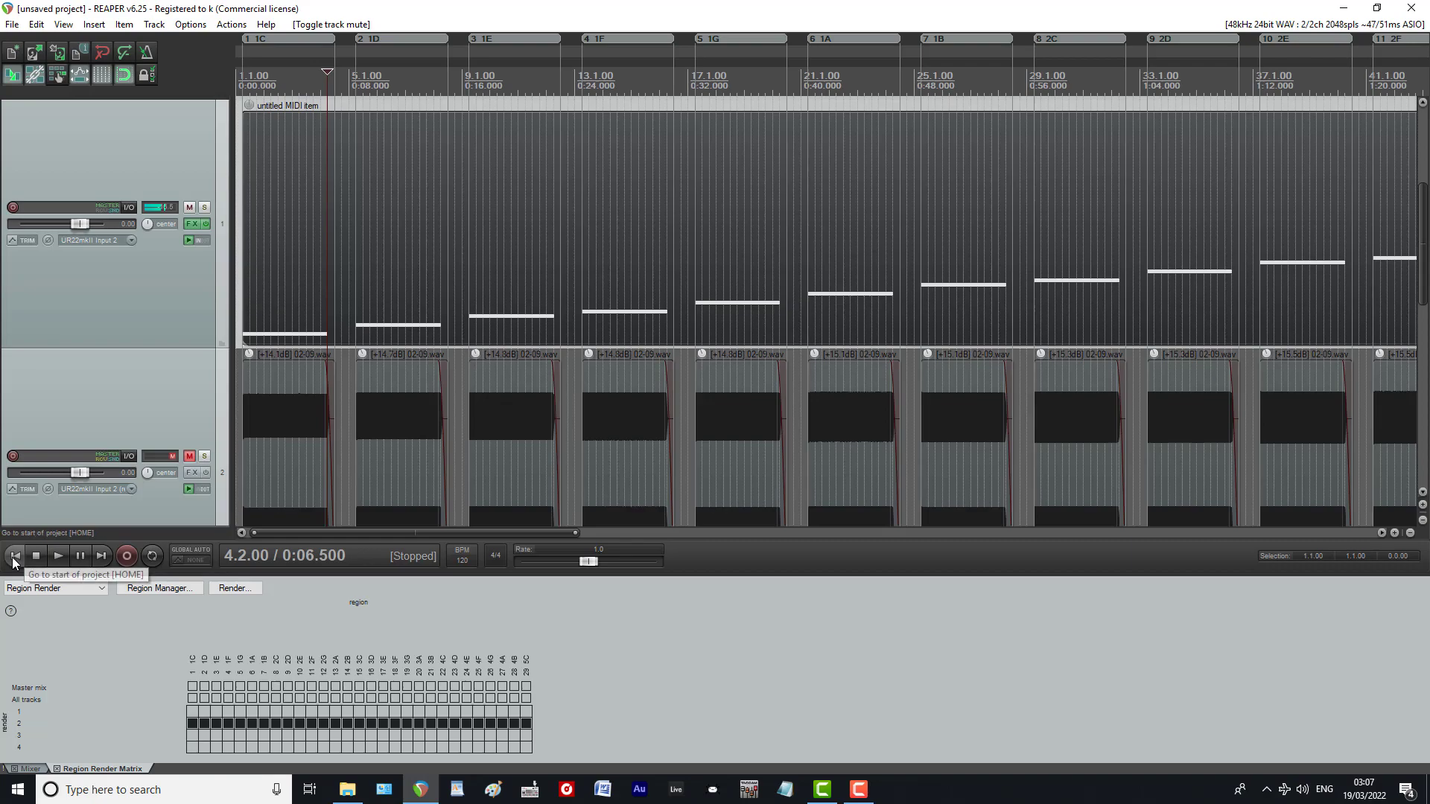
click(14, 557)
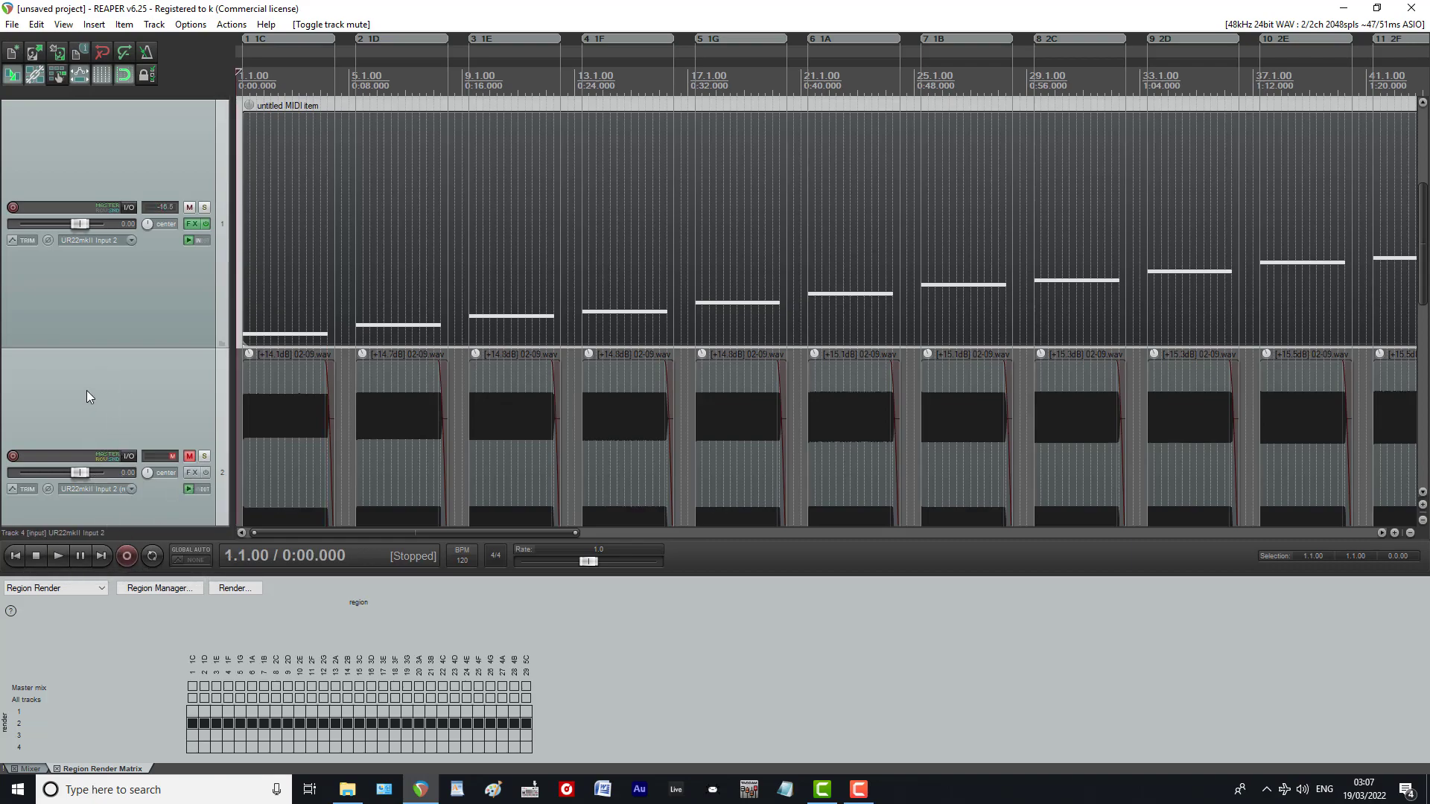
scroll(87, 391, down, 2)
click(126, 557)
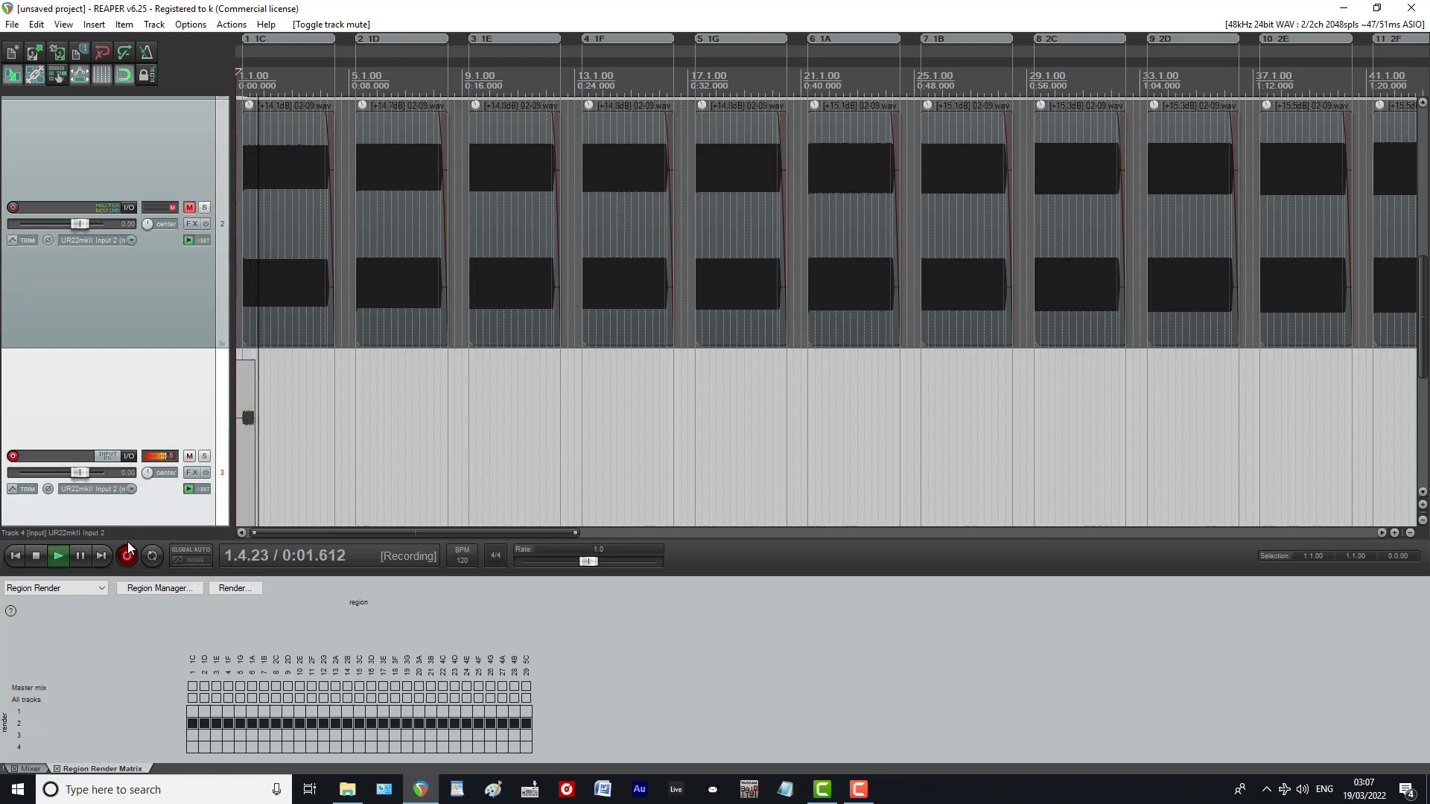
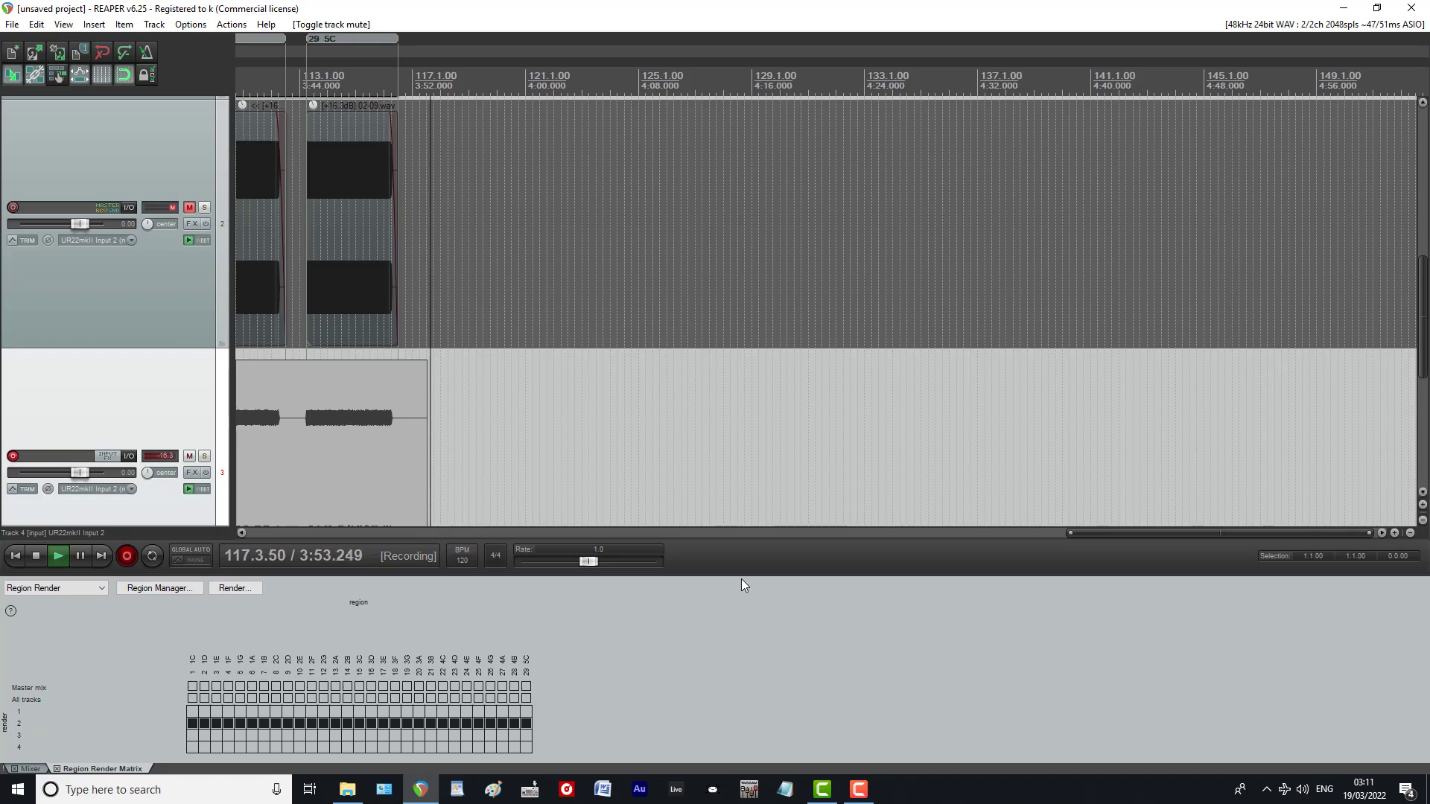
click(36, 559)
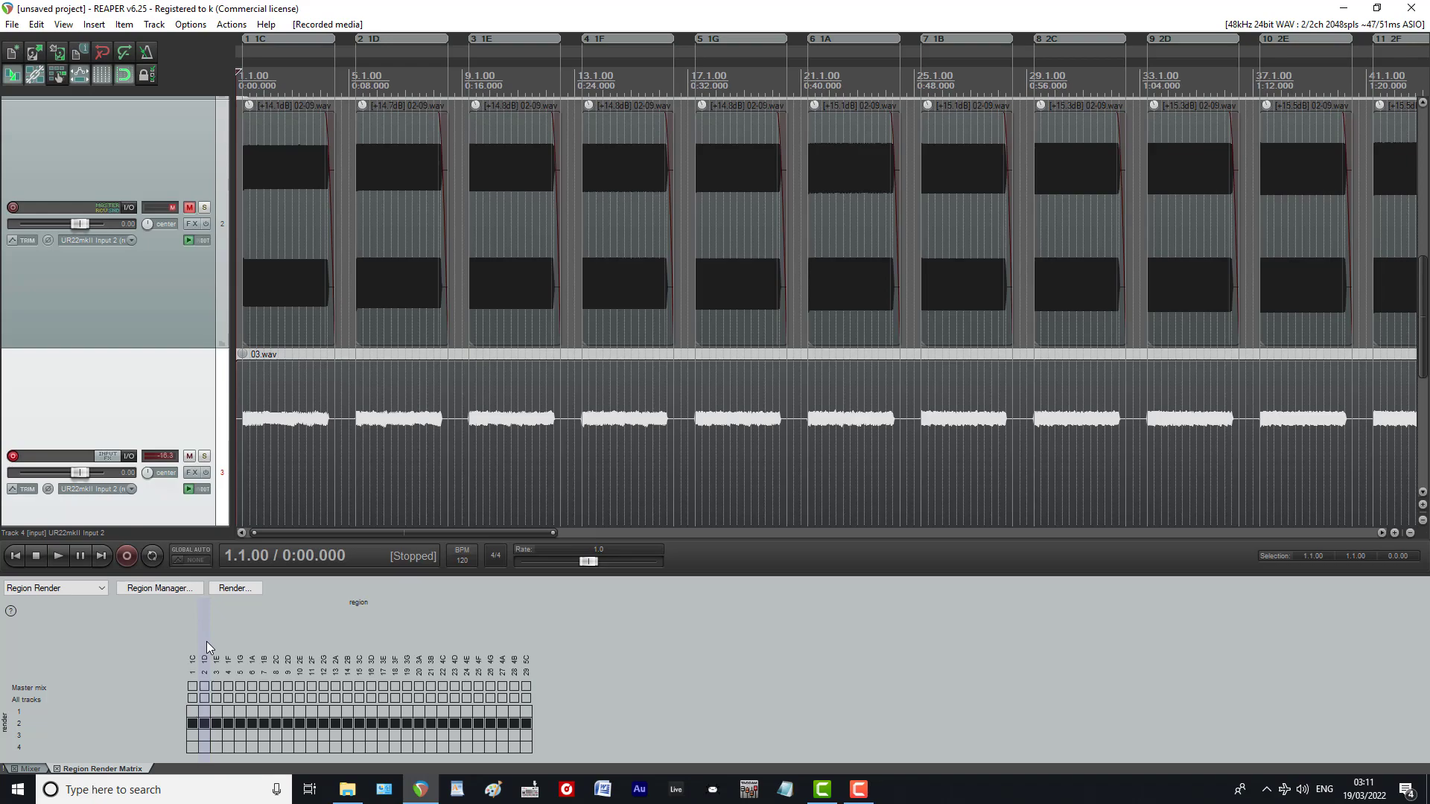
Step: Trim the start of the track 3 recording to the first note at 1.2.00, where region 1C begins
scroll(161, 436, down, 2)
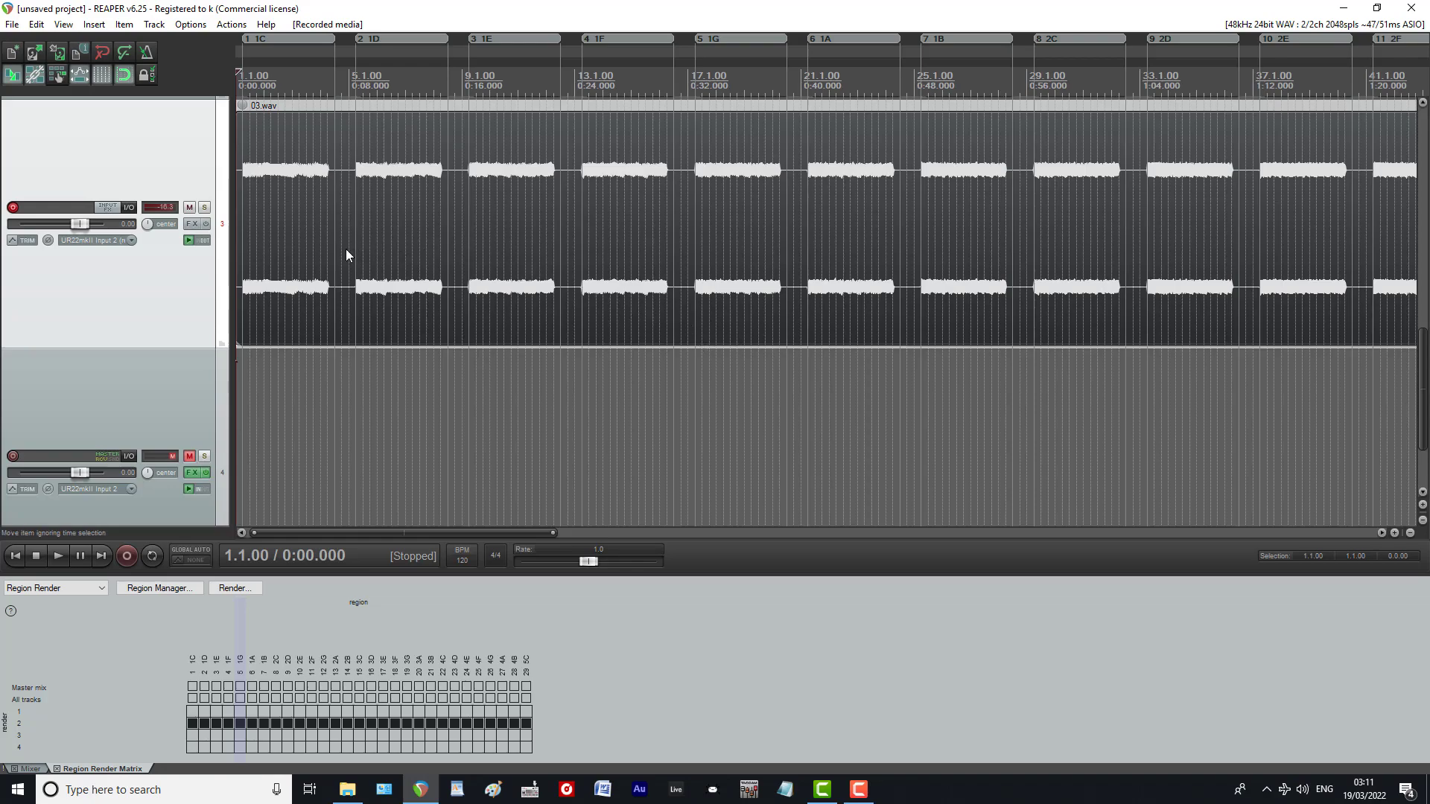
scroll(346, 253, up, 5)
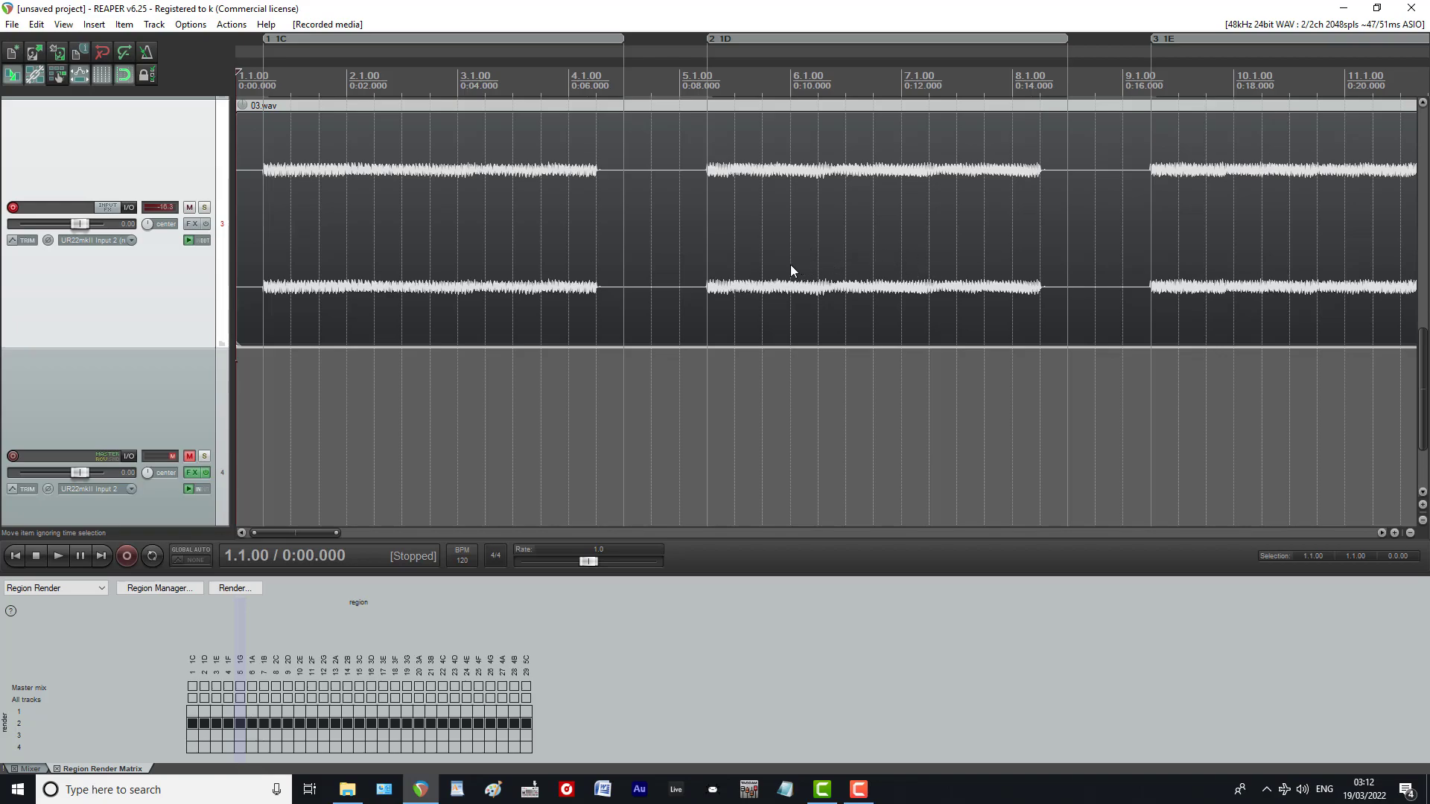
click(265, 233)
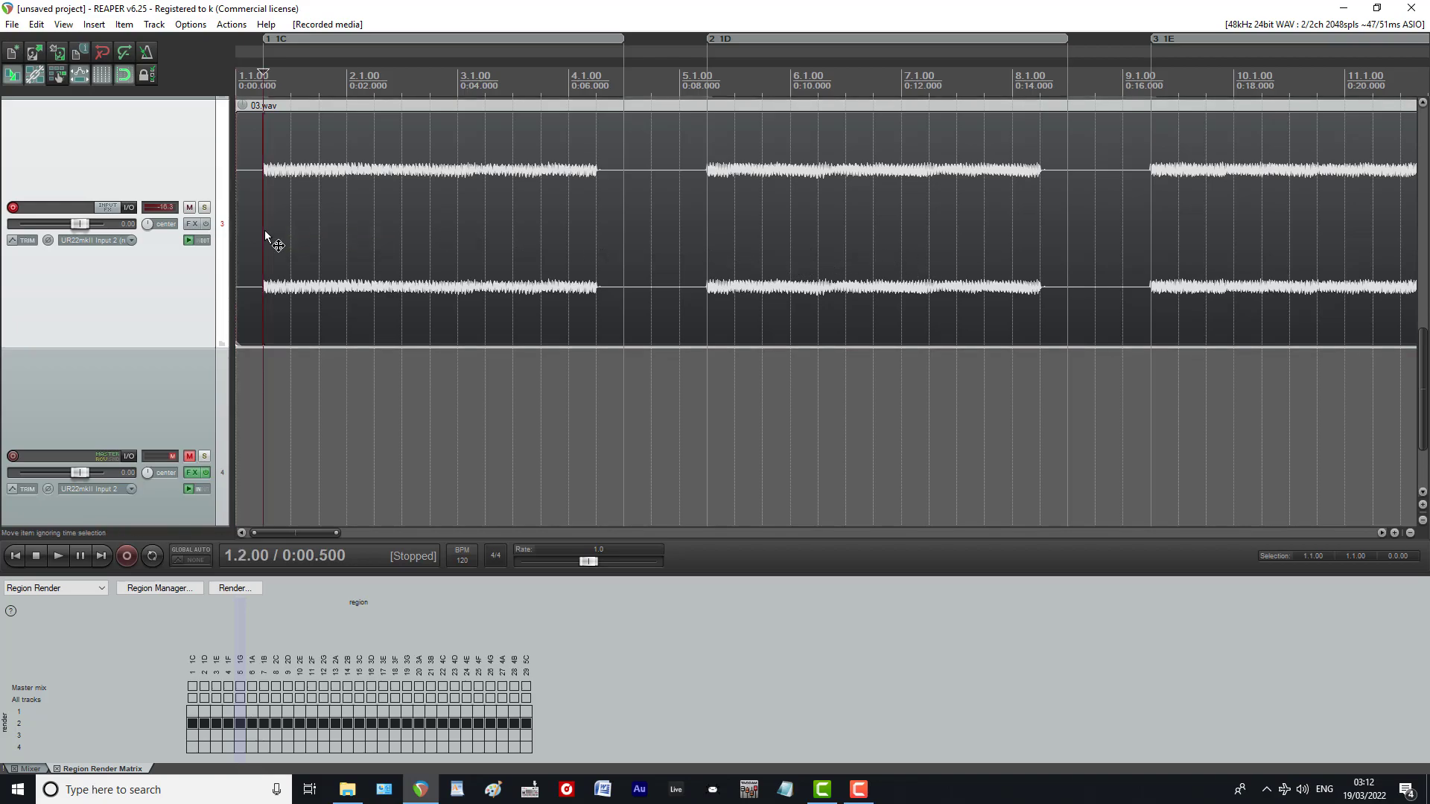
drag(238, 245, 255, 246)
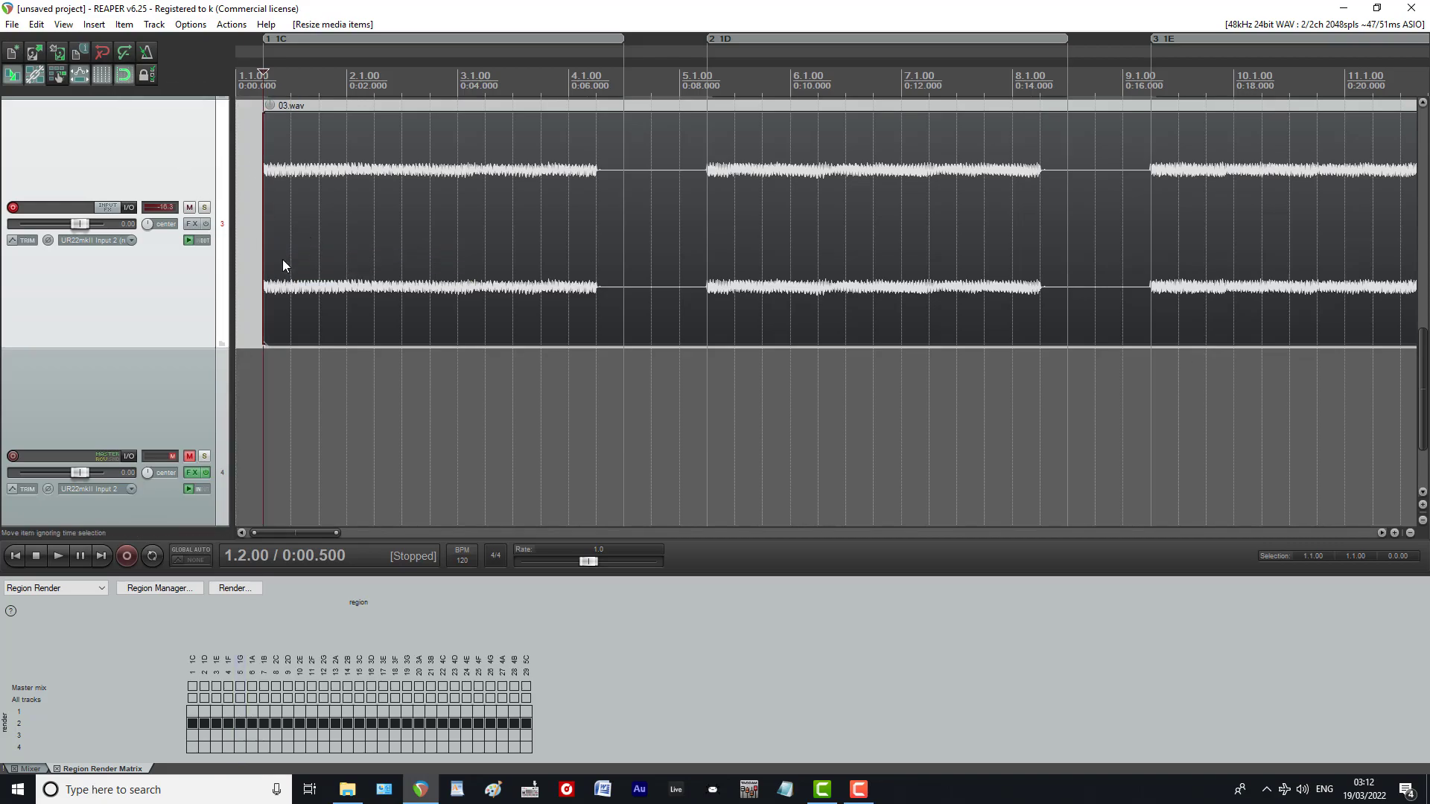
Step: Split the track 3 recording at the starts of regions 1D, 1E and 1F
click(706, 211)
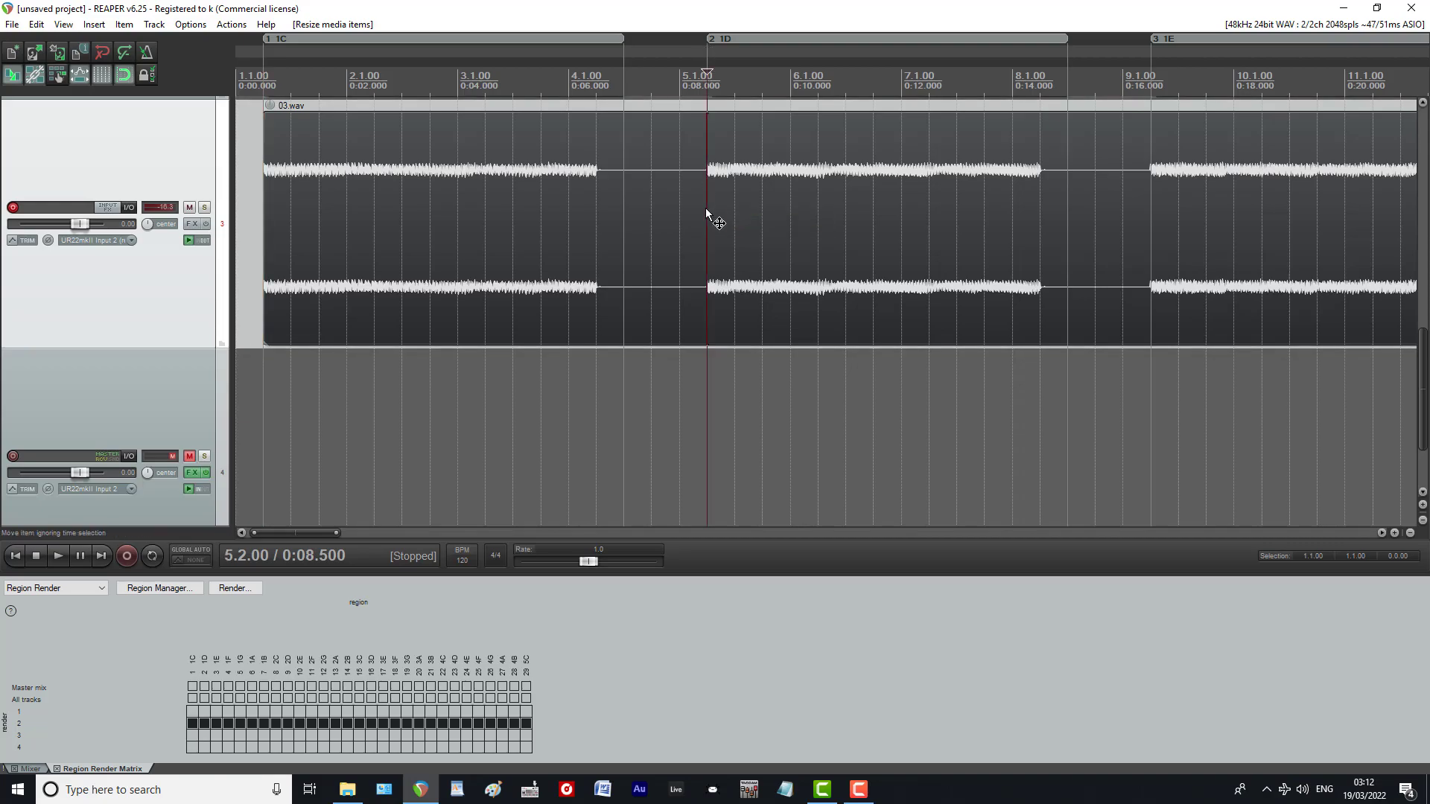
key(s)
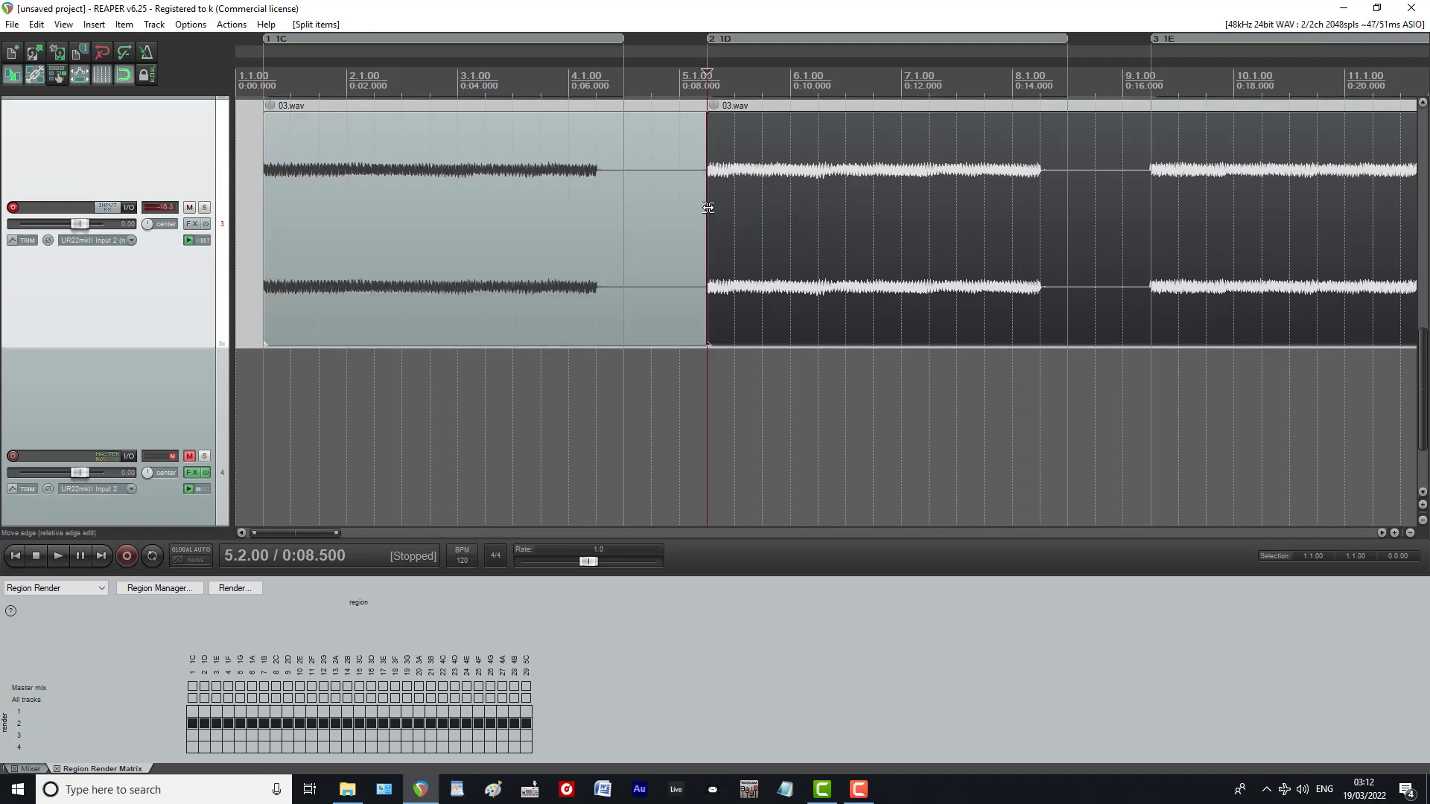
click(1151, 225)
key(s)
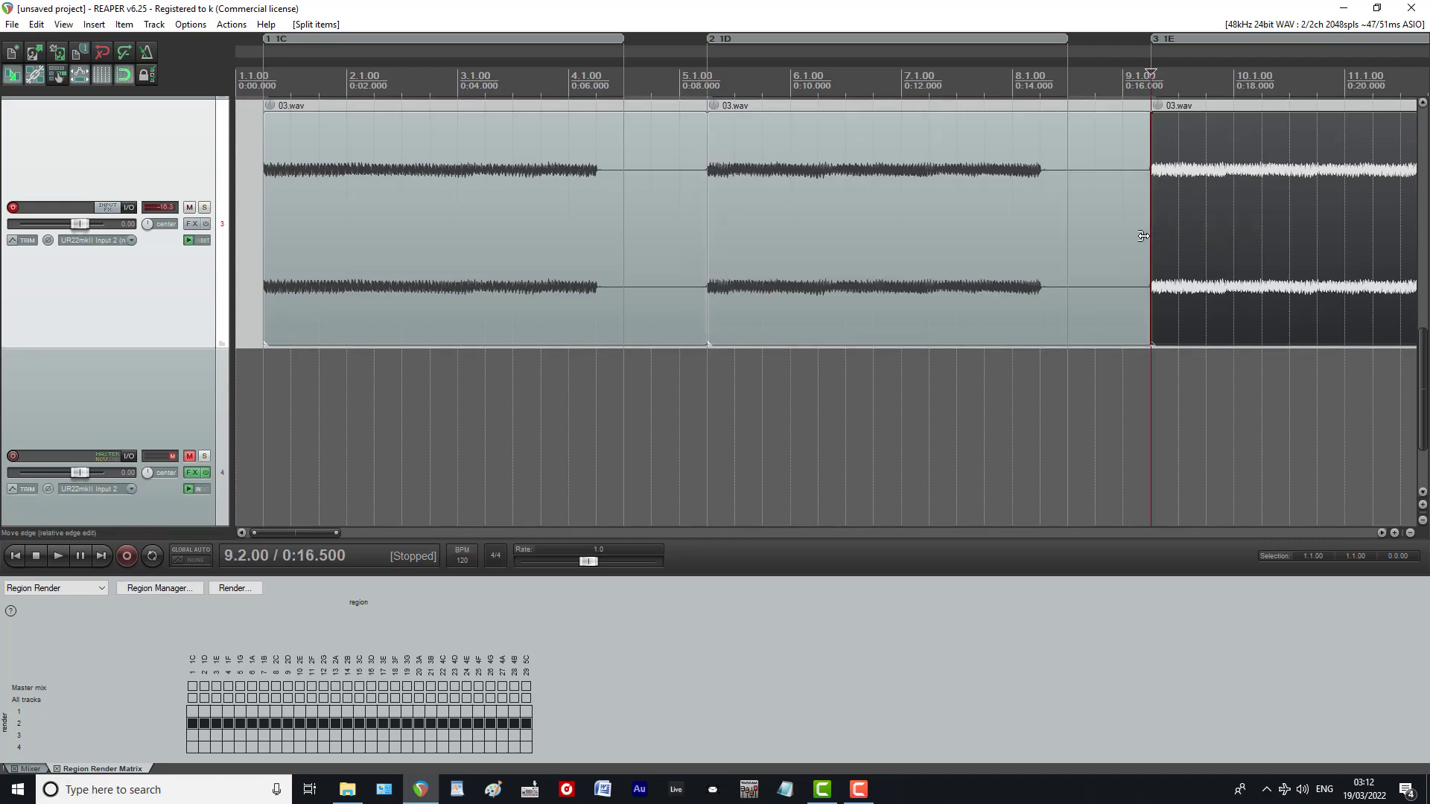
drag(324, 534, 421, 545)
click(325, 246)
key(s)
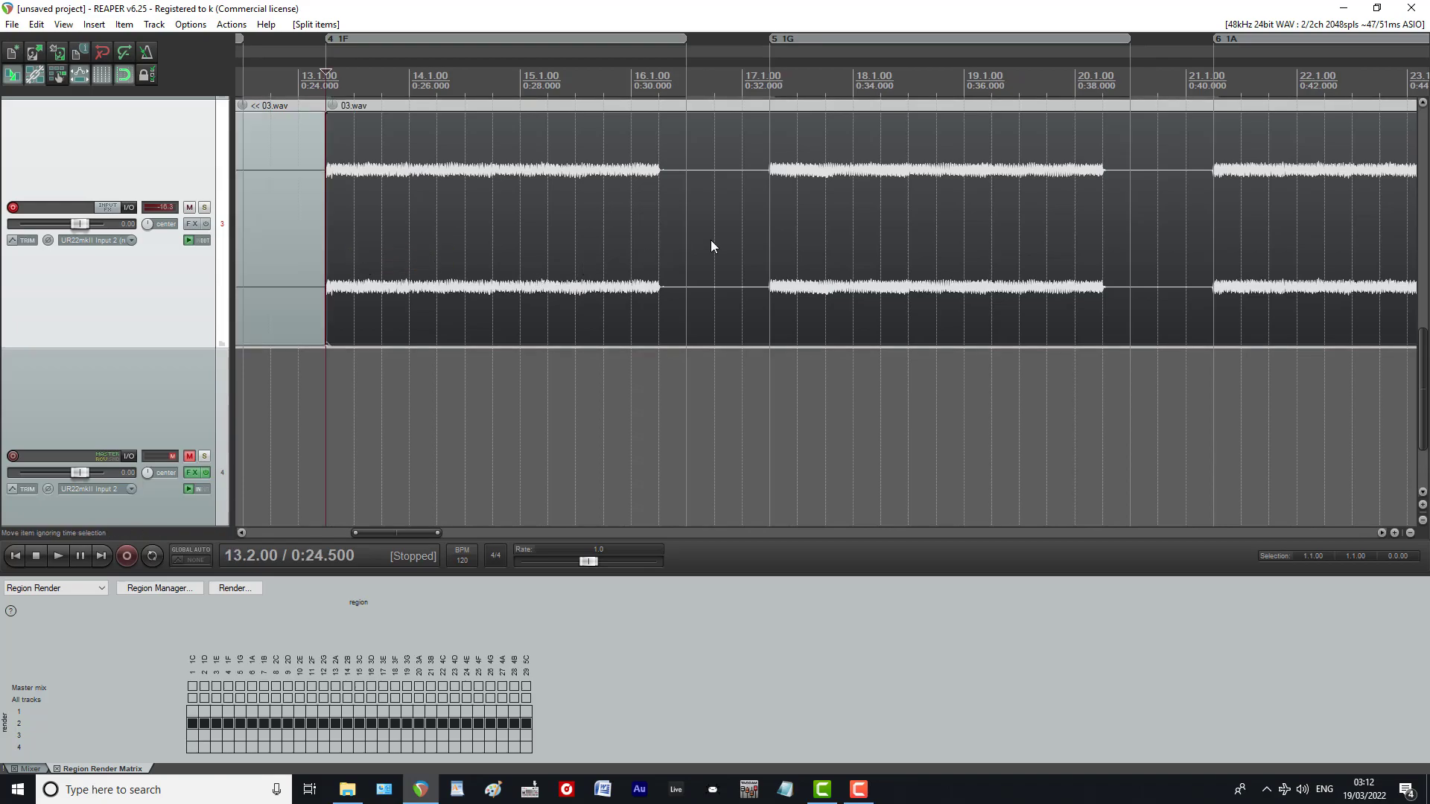
Step: Split the track 3 recording at the starts of regions 1G, 1A and 1B
click(769, 229)
key(s)
click(1216, 225)
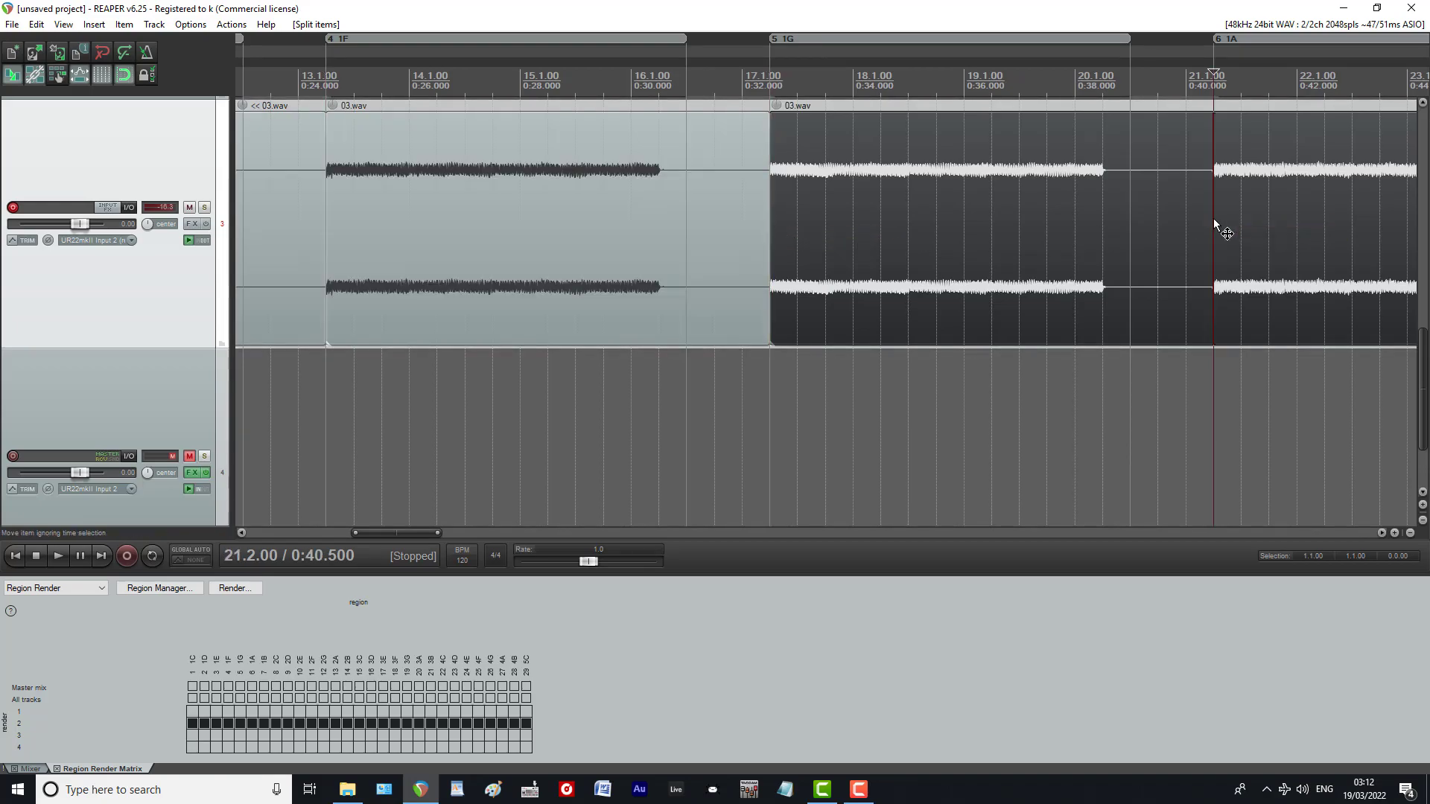
key(s)
drag(405, 532, 502, 533)
click(435, 235)
key(s)
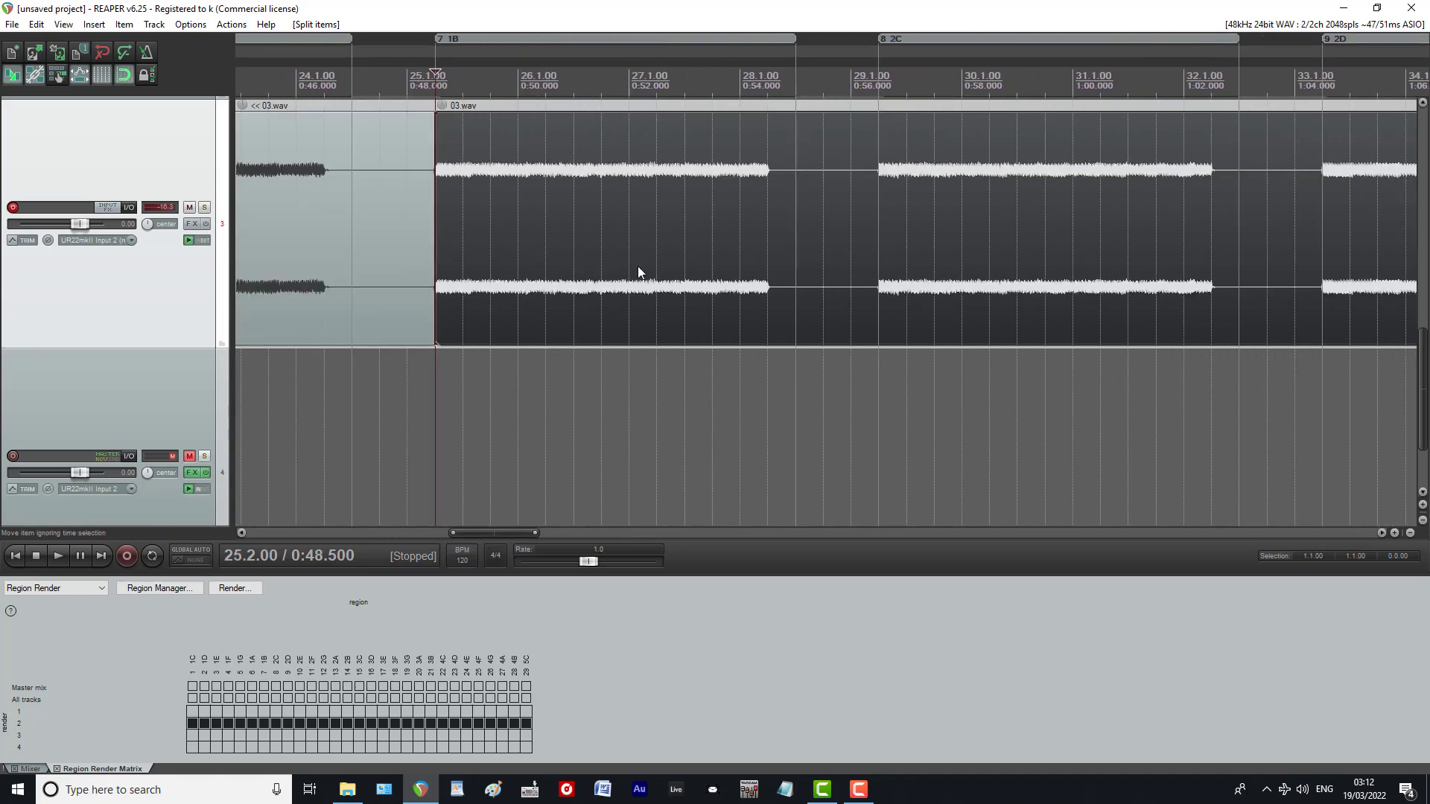
Step: Continue splitting the track 3 recording at the starts of regions 2C, 2D and 2E
click(878, 232)
key(s)
click(1322, 228)
key(s)
drag(498, 535, 605, 535)
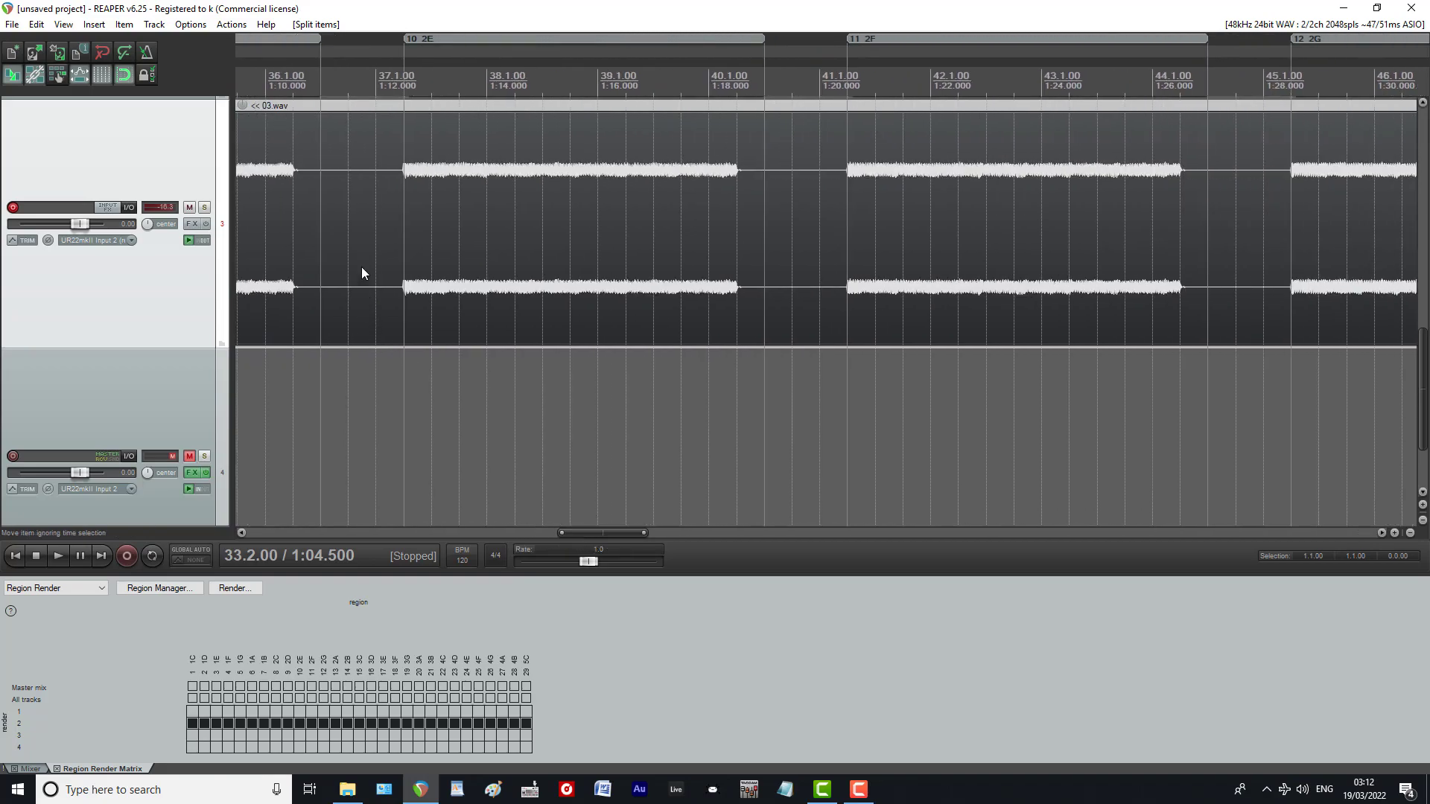
click(404, 241)
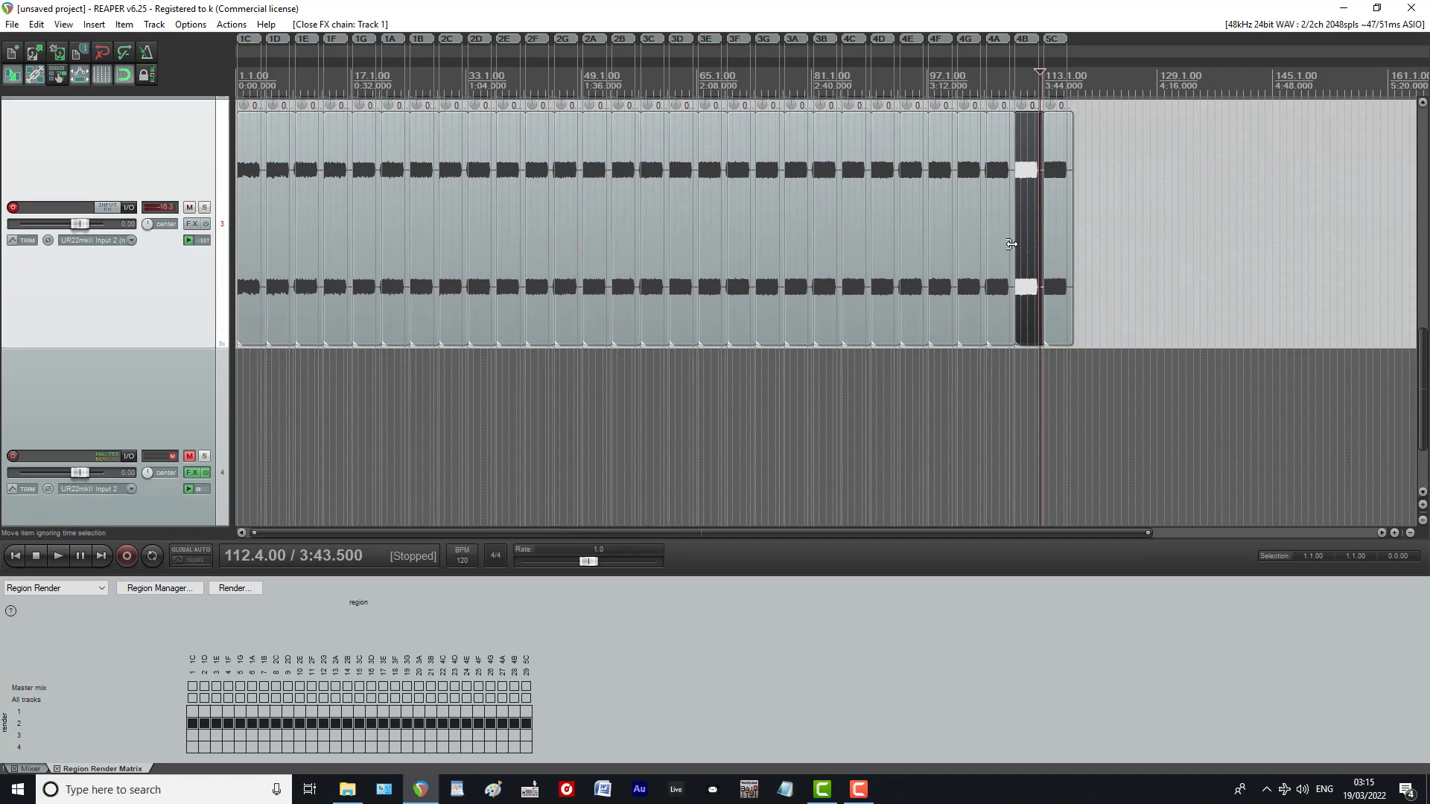
Step: Select all the split notes, trim their ends to the region ends and add a short fade-out over each tail
click(1056, 244)
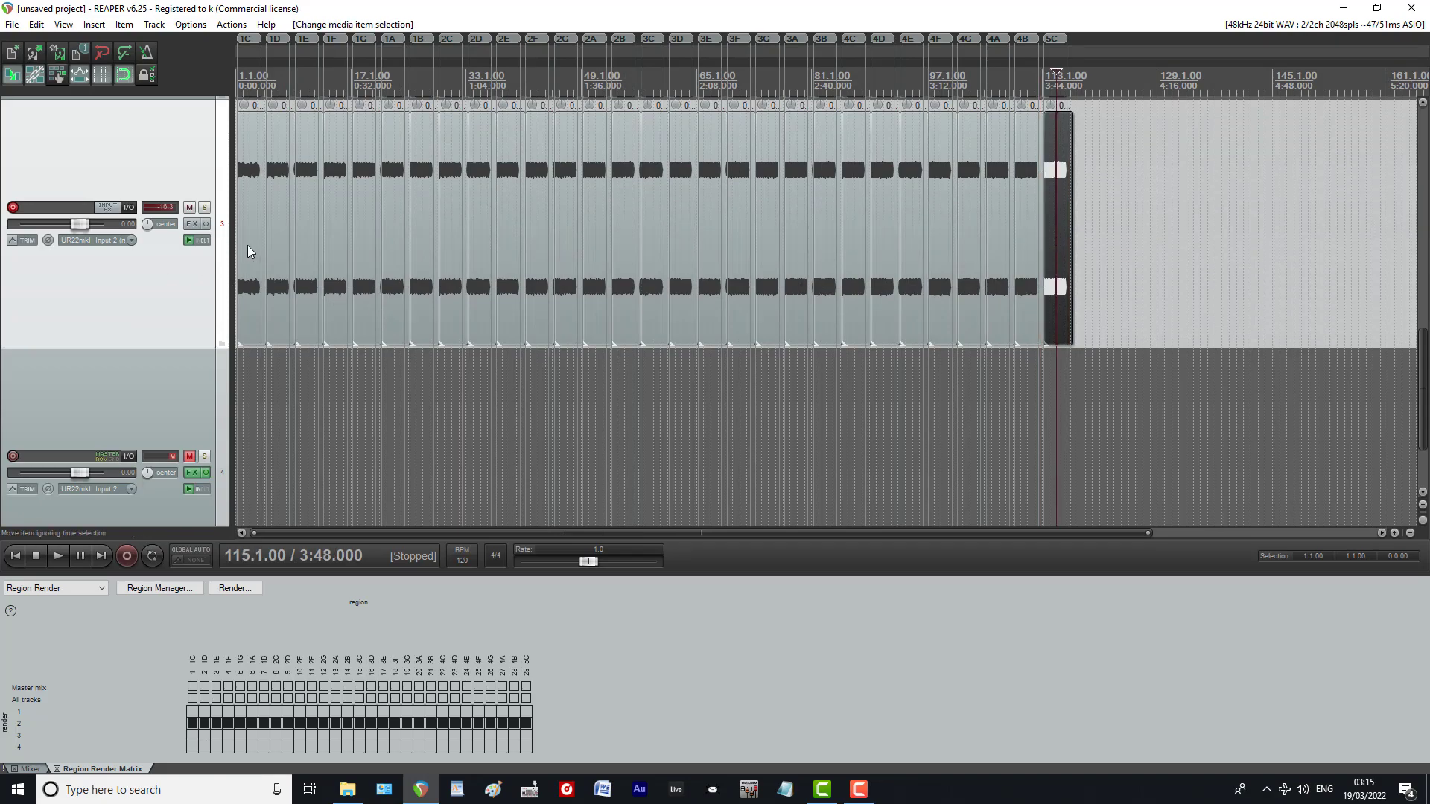
scroll(248, 246, up, 6)
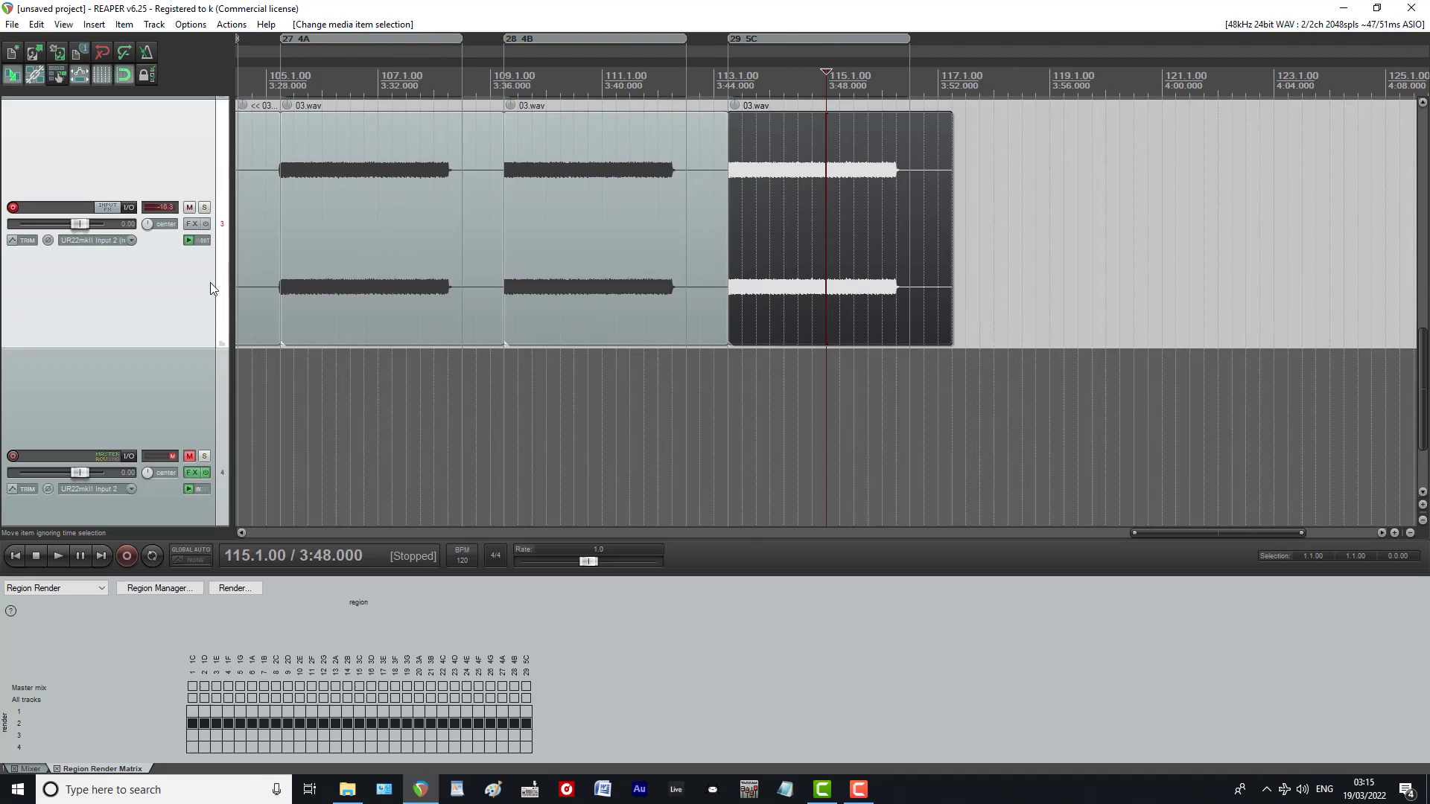
key(Home)
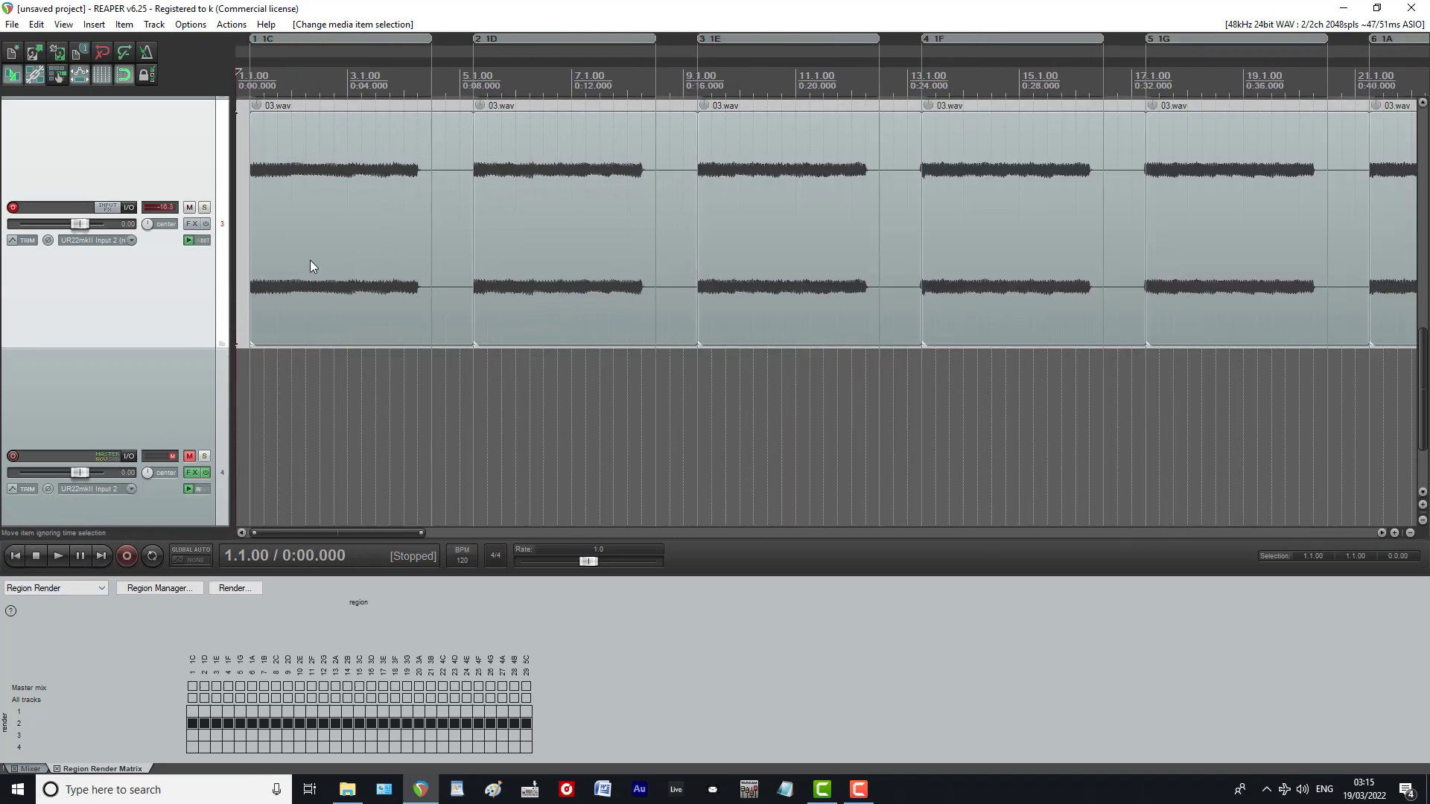
key(ctrl+a)
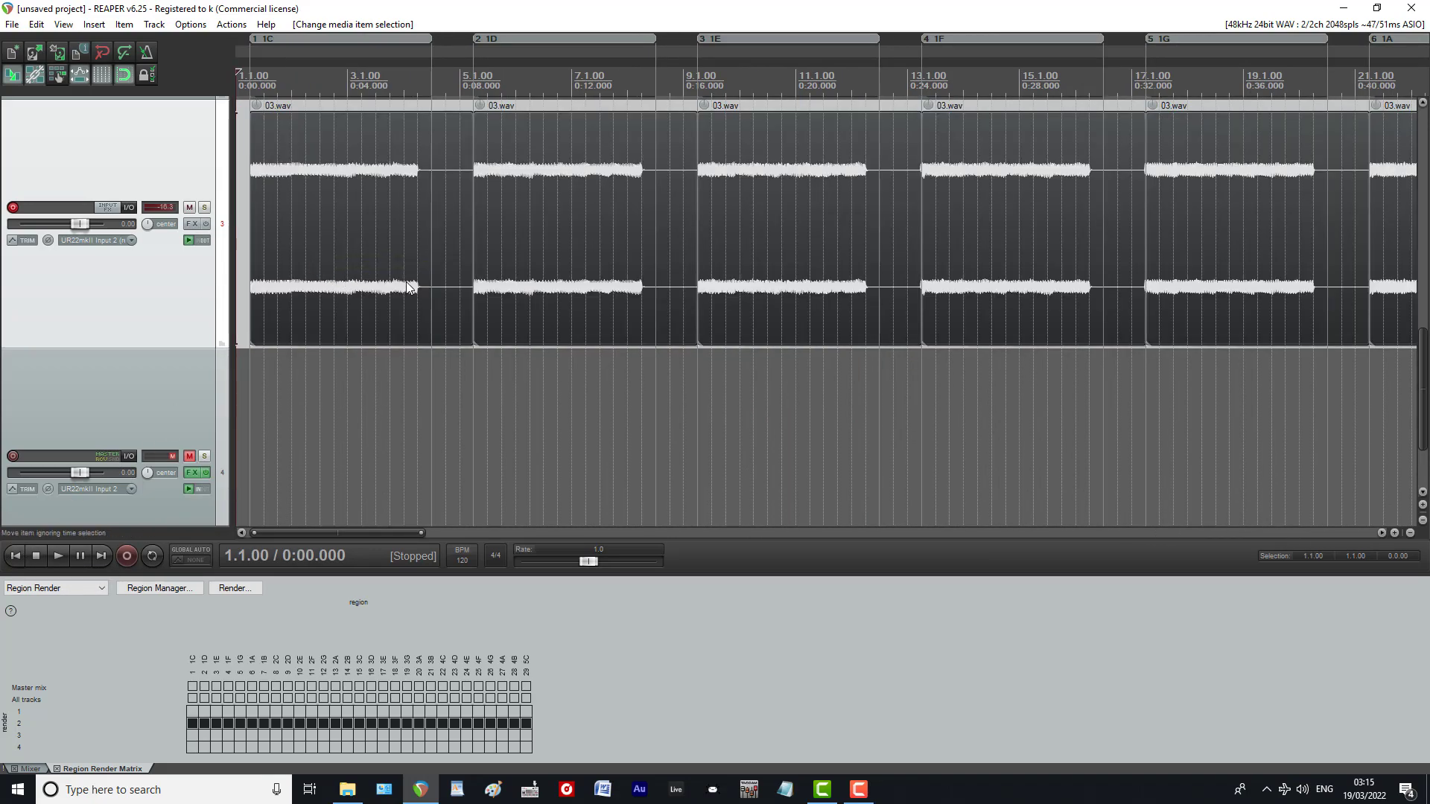
drag(468, 272, 427, 265)
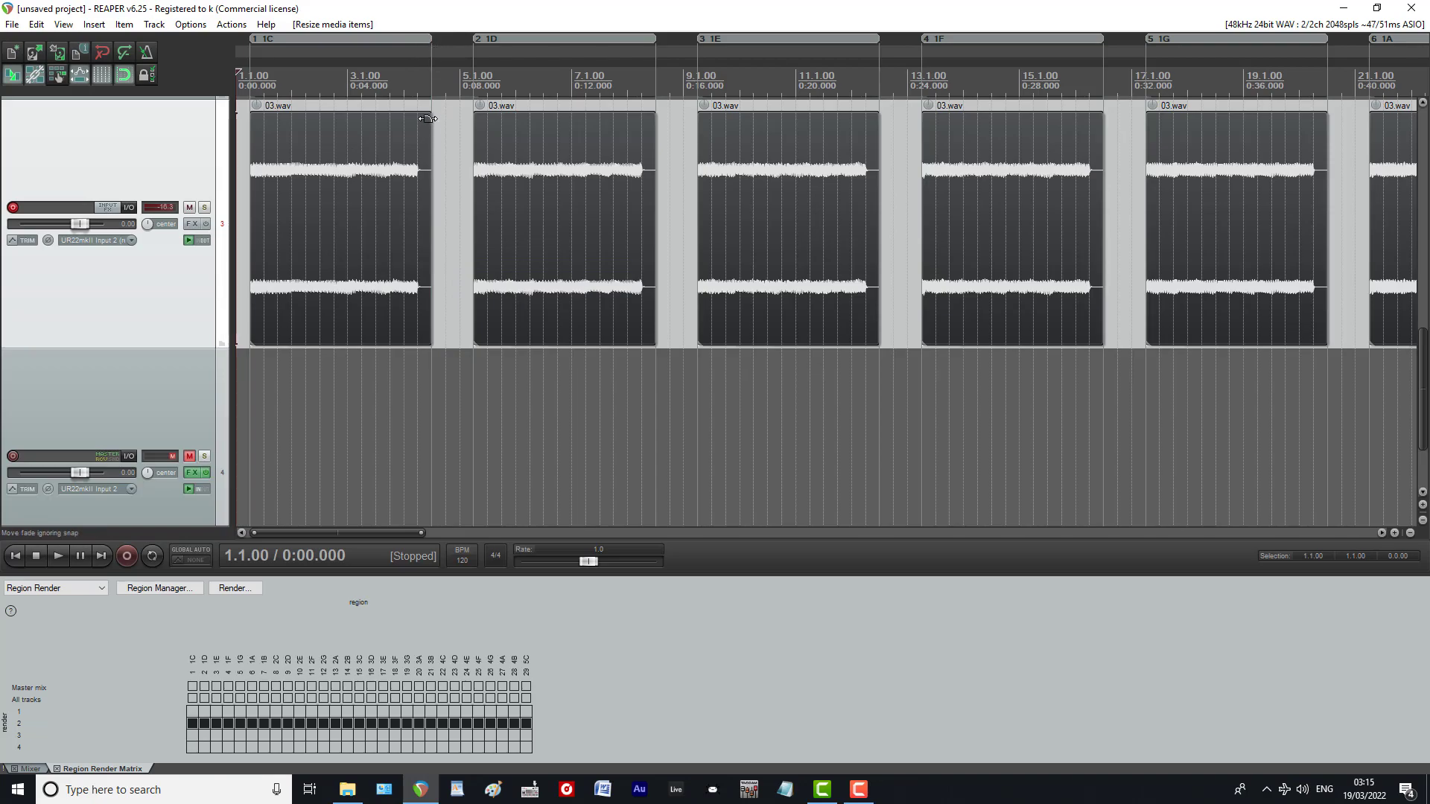
drag(427, 119, 413, 146)
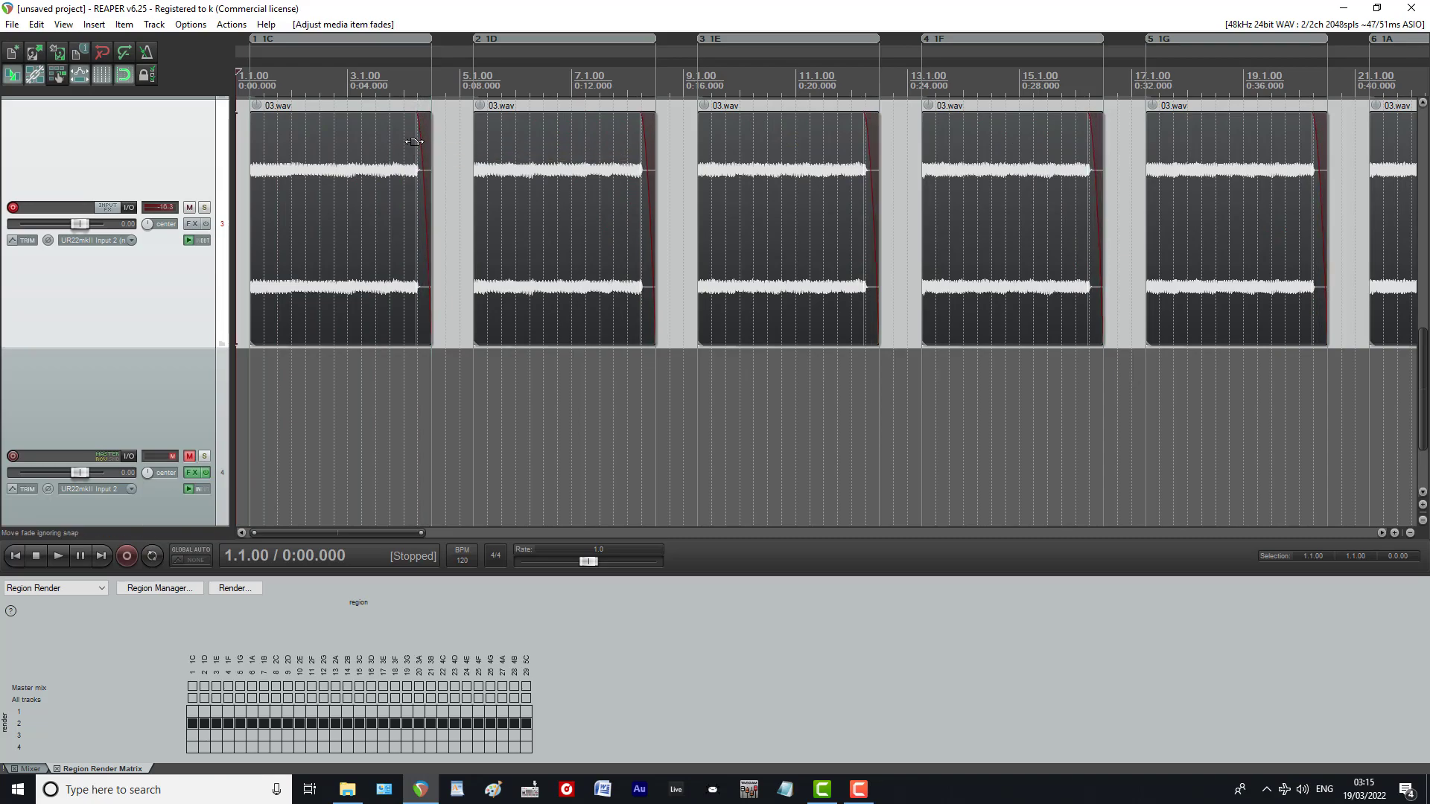
Step: Normalize all selected track 3 items individually, lower their item volume by 6 dB and check the waveforms
scroll(380, 200, down, 5)
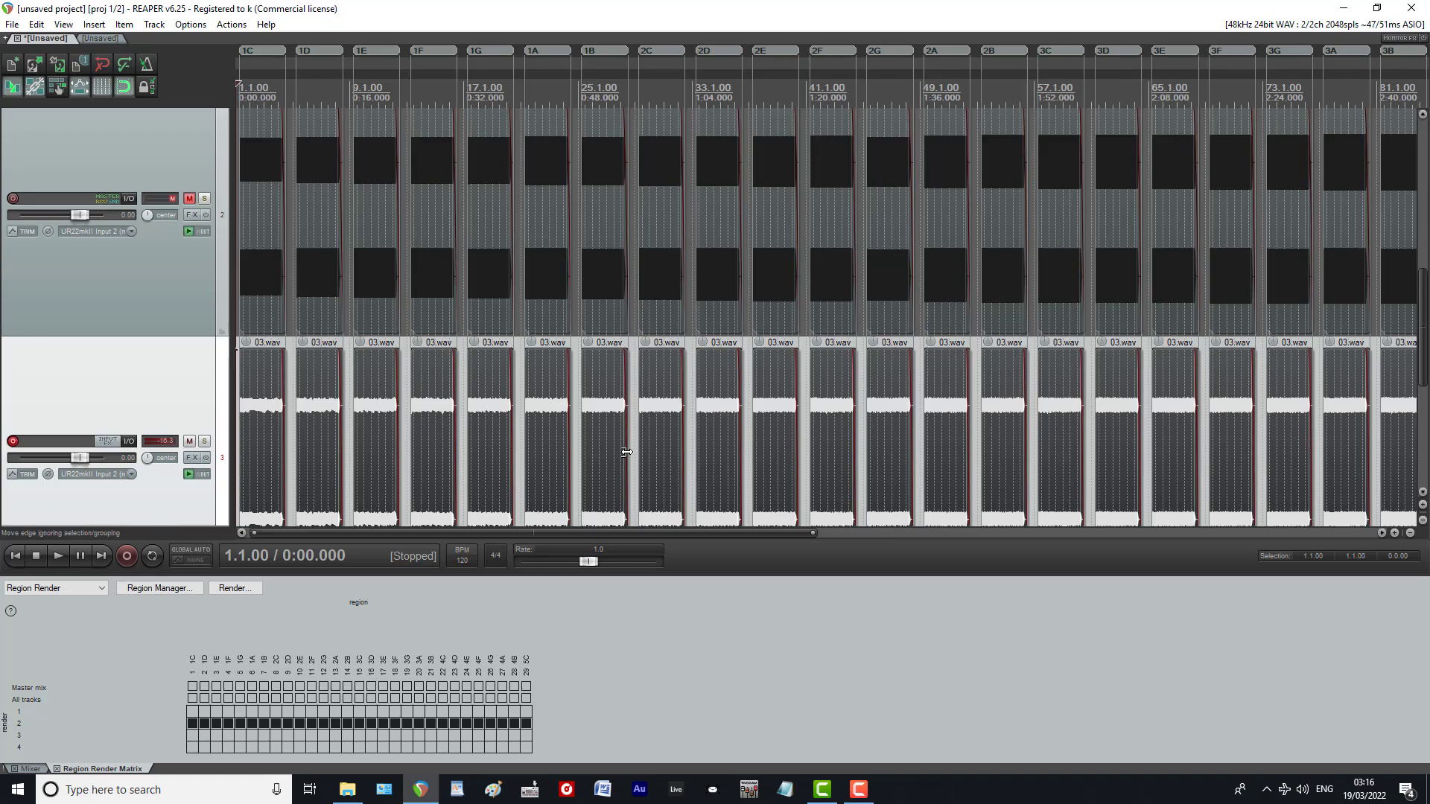
key(ctrl+shift+n)
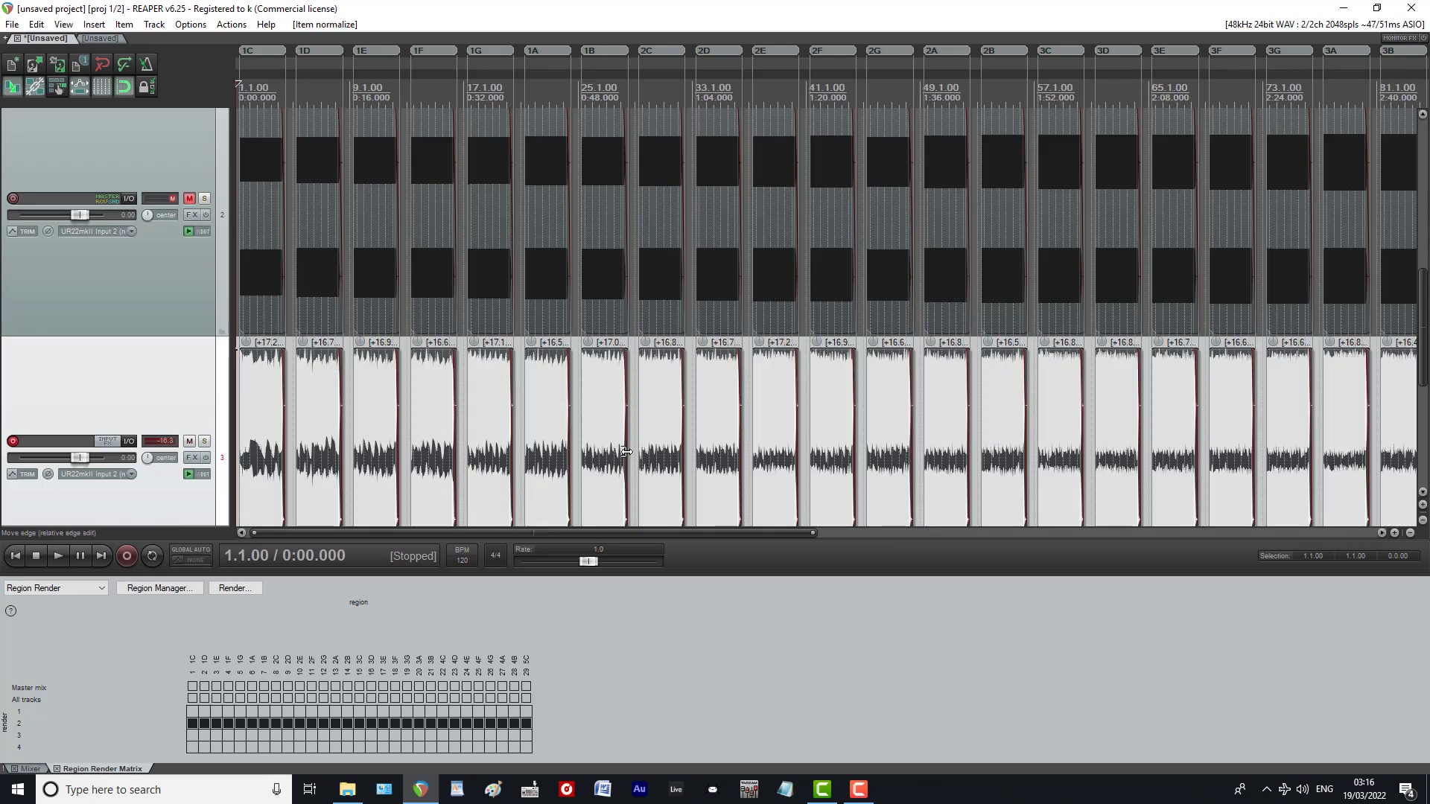
mouse_move(531, 340)
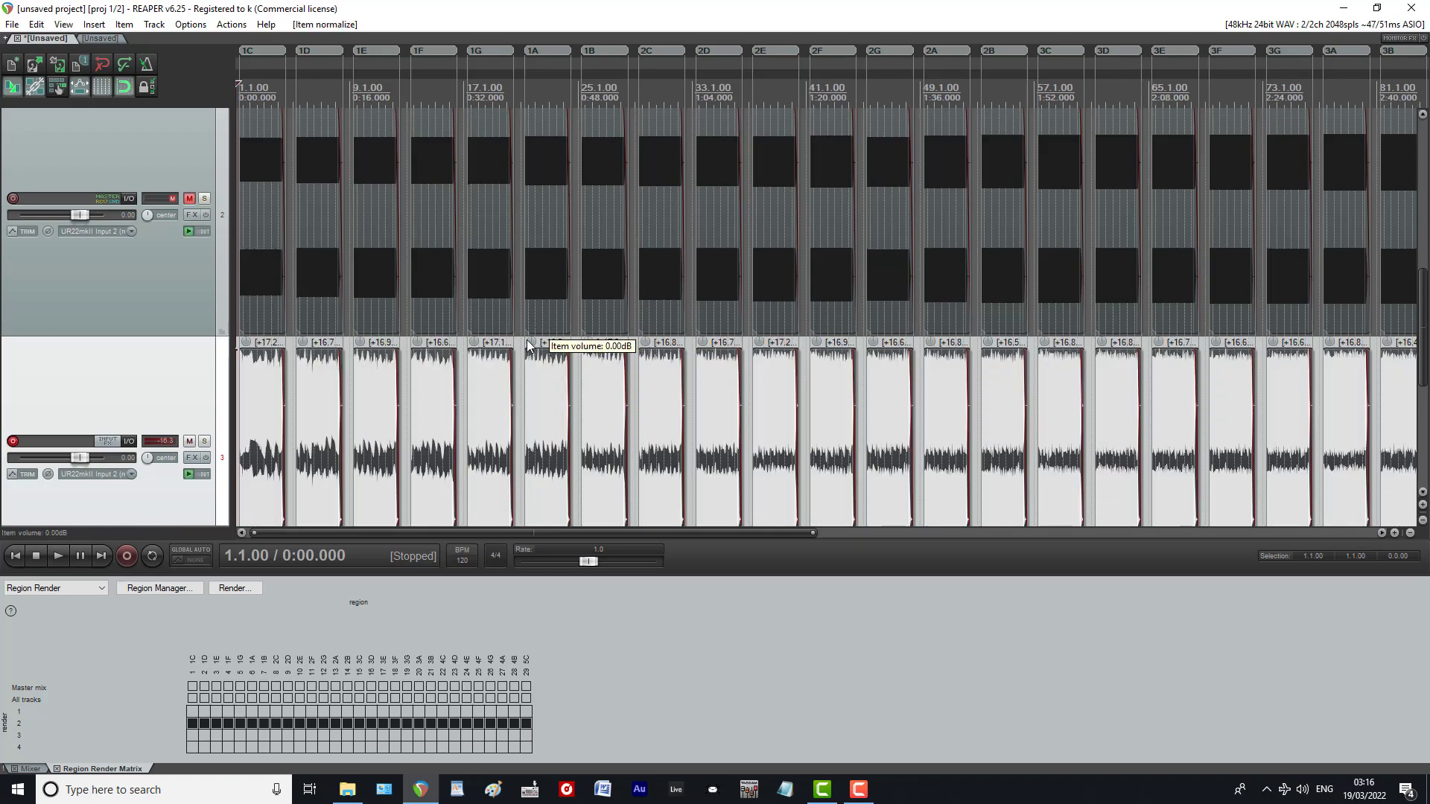
drag(531, 343, 525, 383)
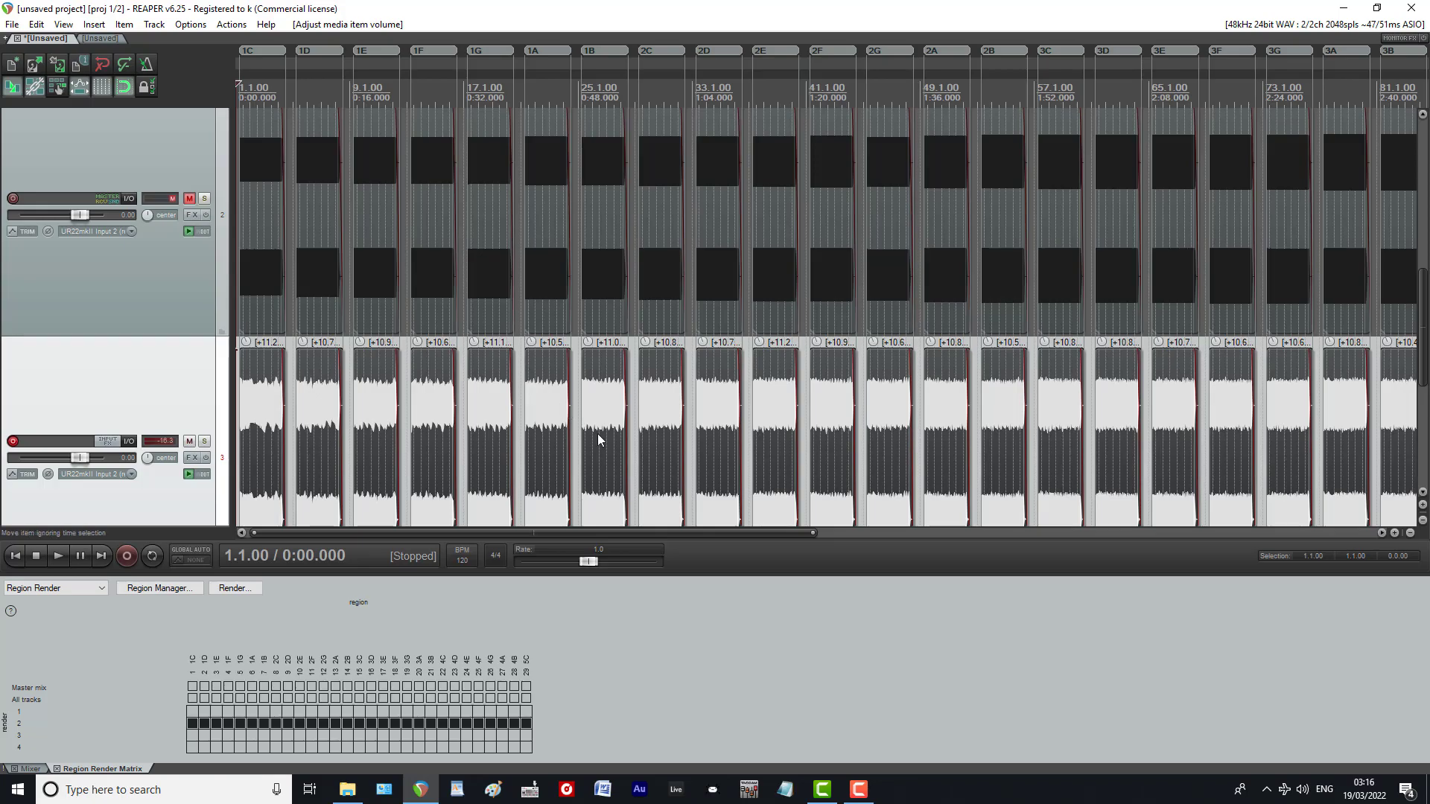
scroll(654, 424, down, 2)
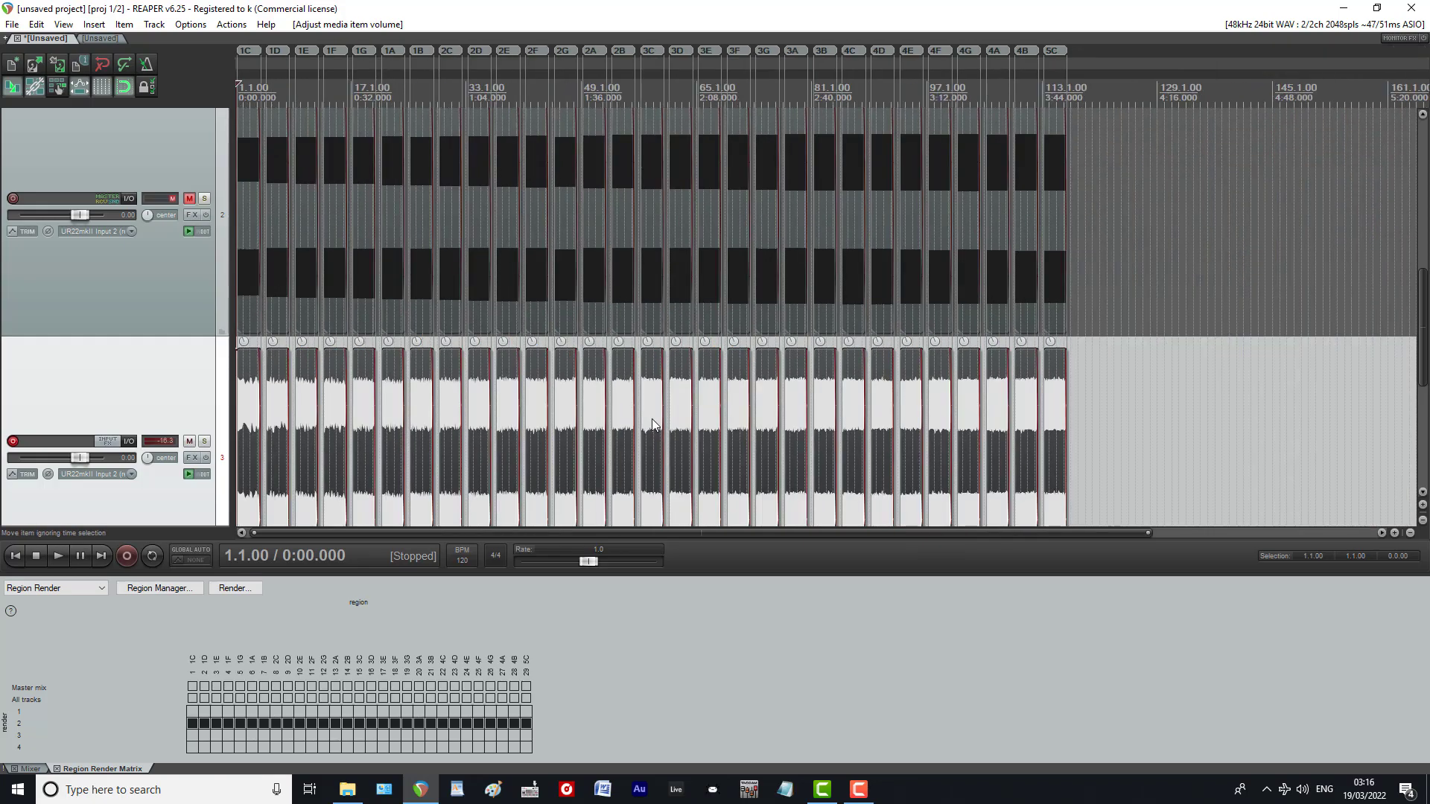
scroll(533, 408, up, 6)
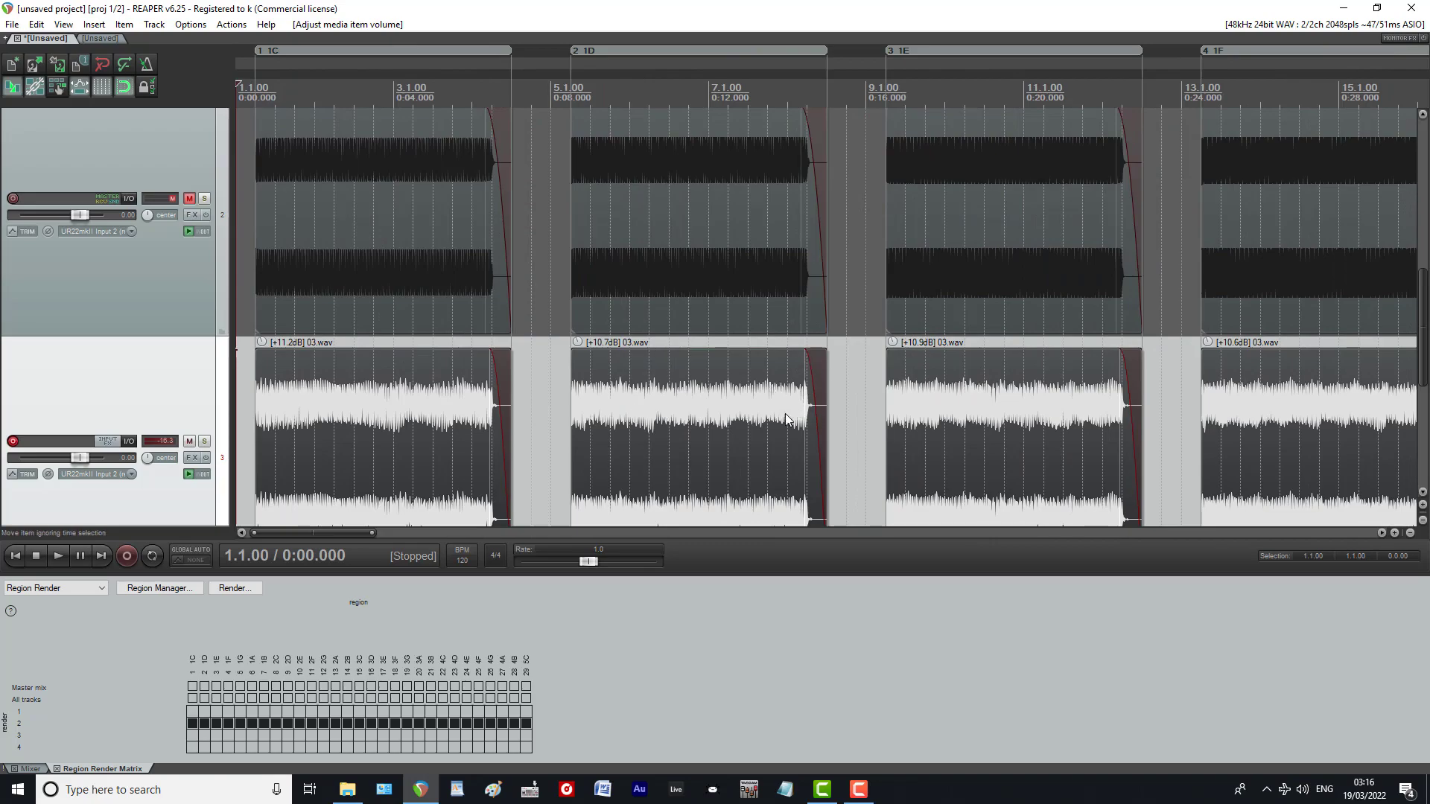
scroll(696, 414, down, 3)
scroll(695, 409, down, 4)
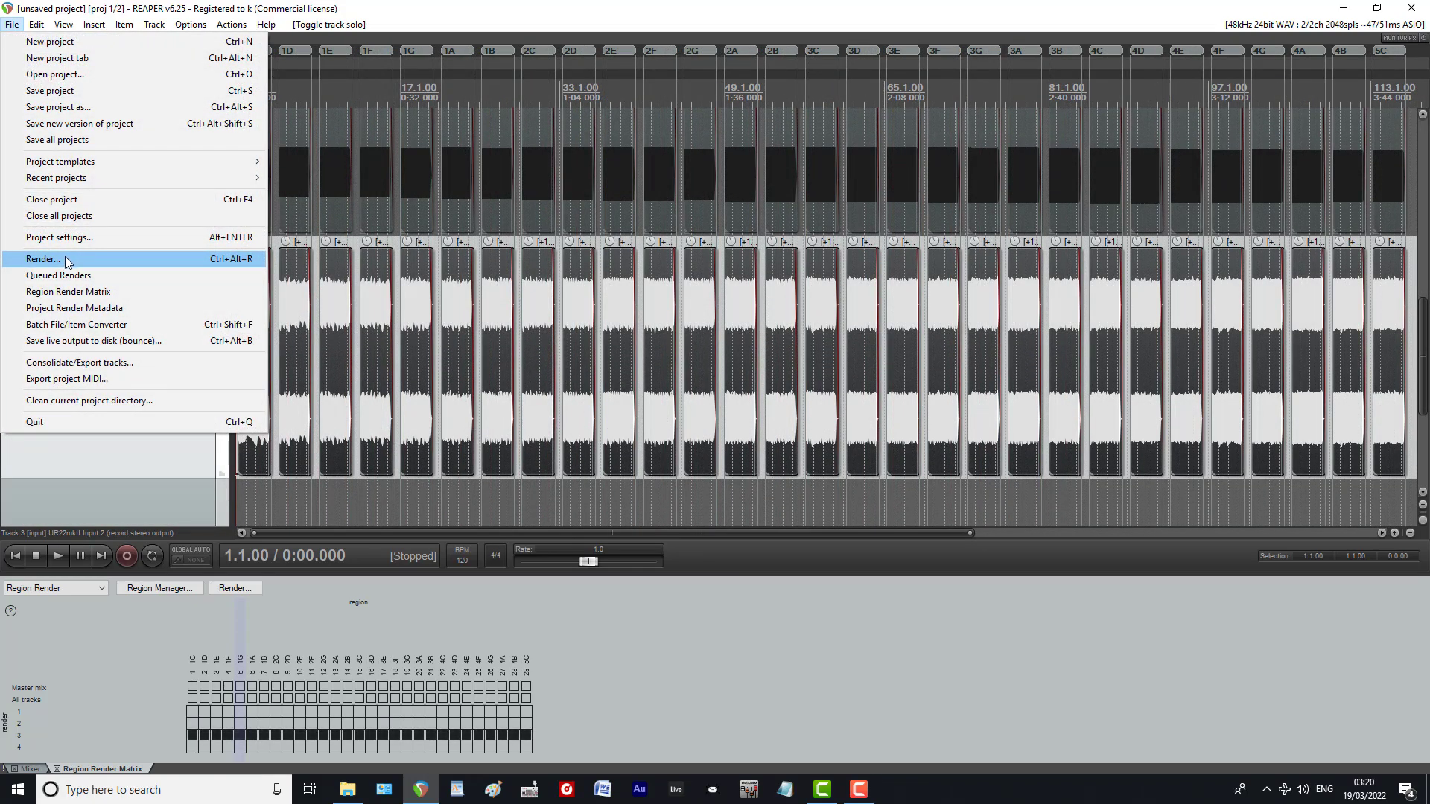
Step: Render track 3's 29 regions as 24-bit PCM WAV files and clear track 3's cells in the region render matrix
click(66, 261)
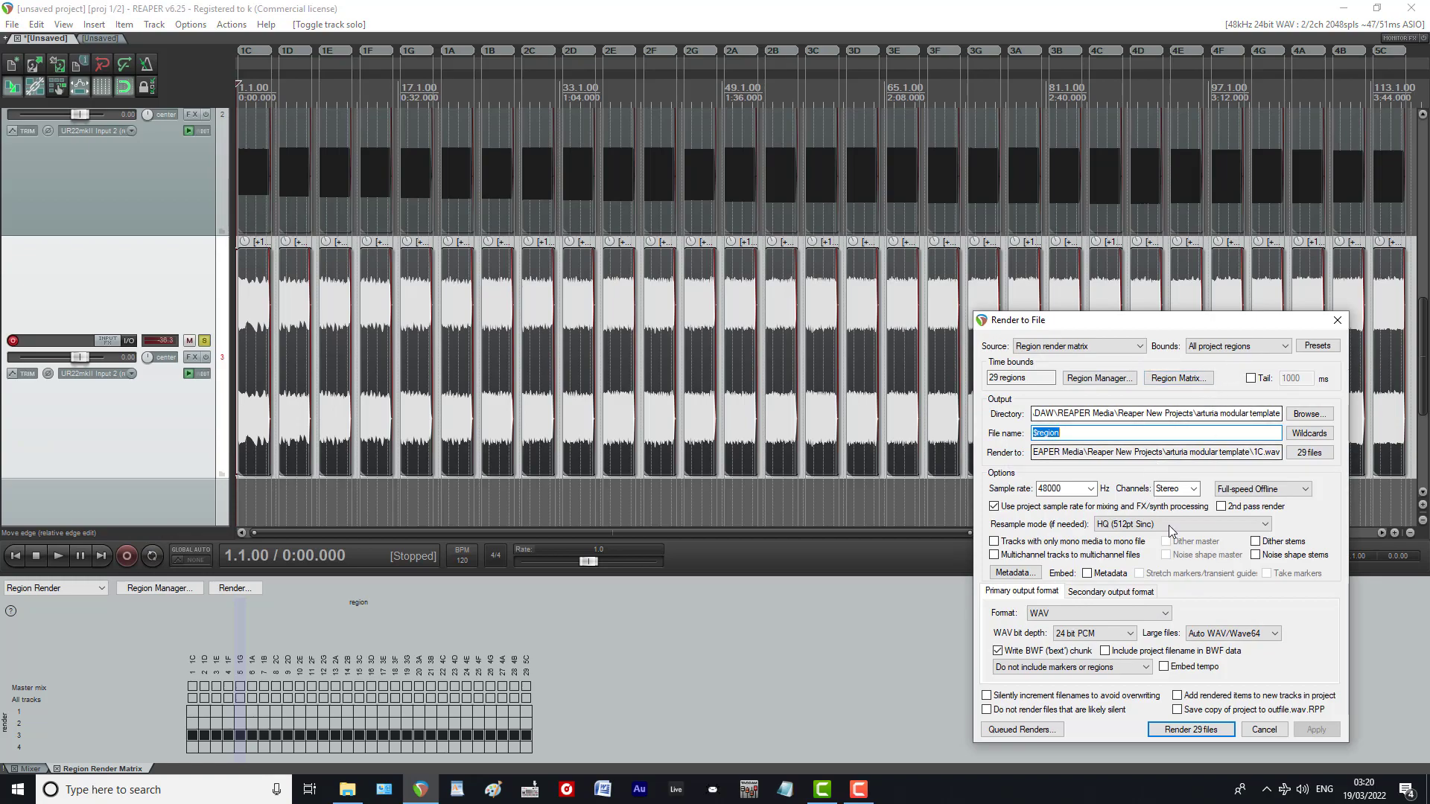
click(1217, 732)
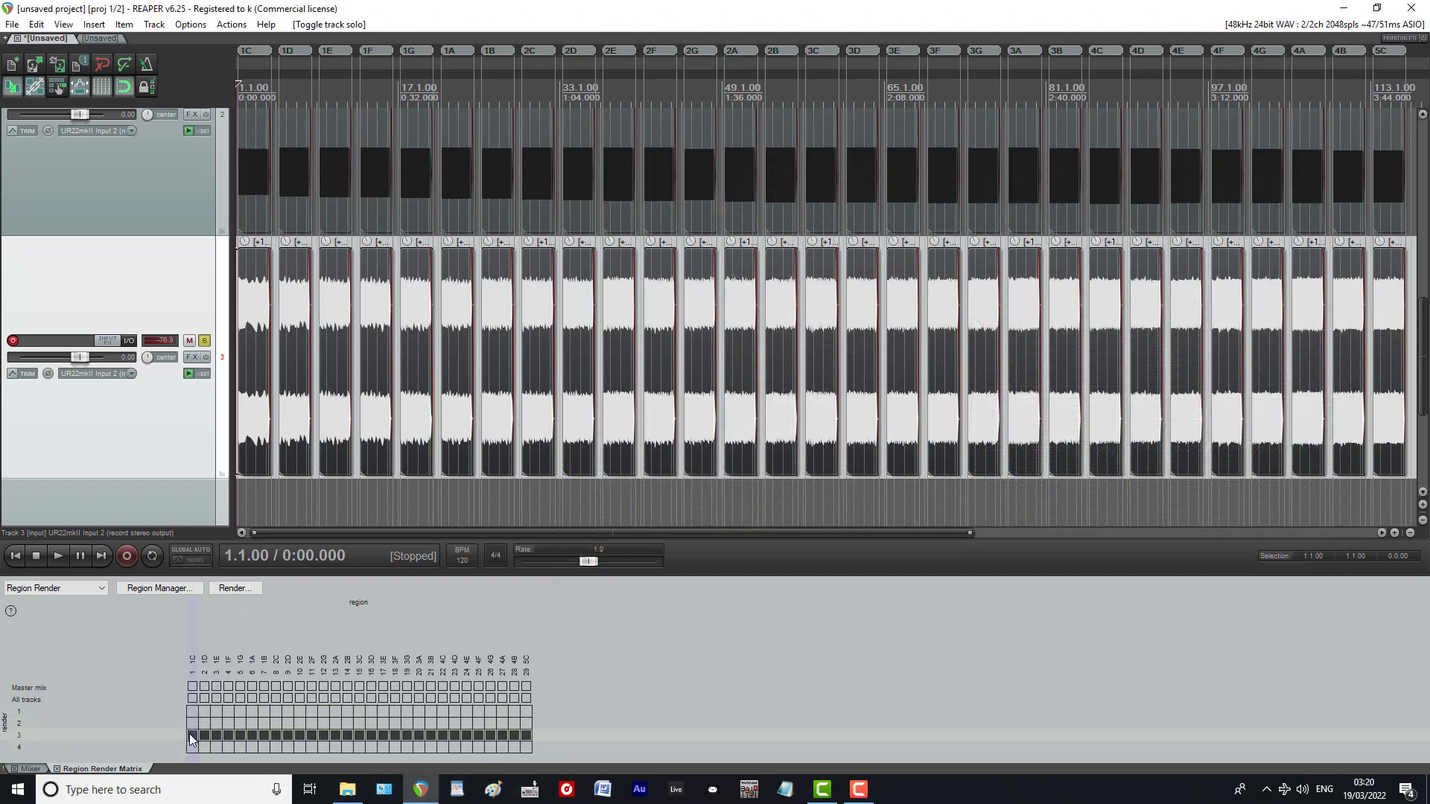
drag(191, 739, 382, 739)
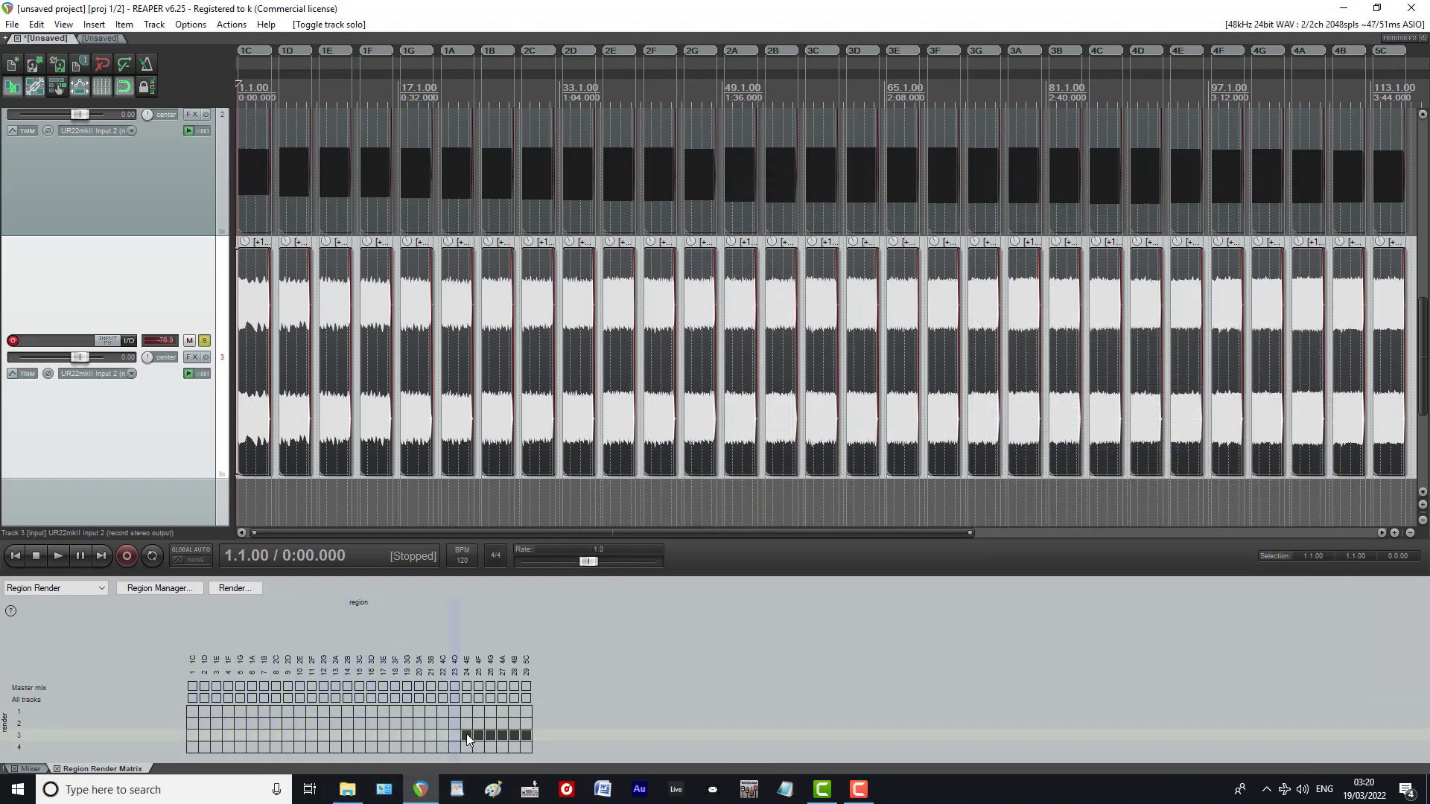
drag(525, 739, 524, 738)
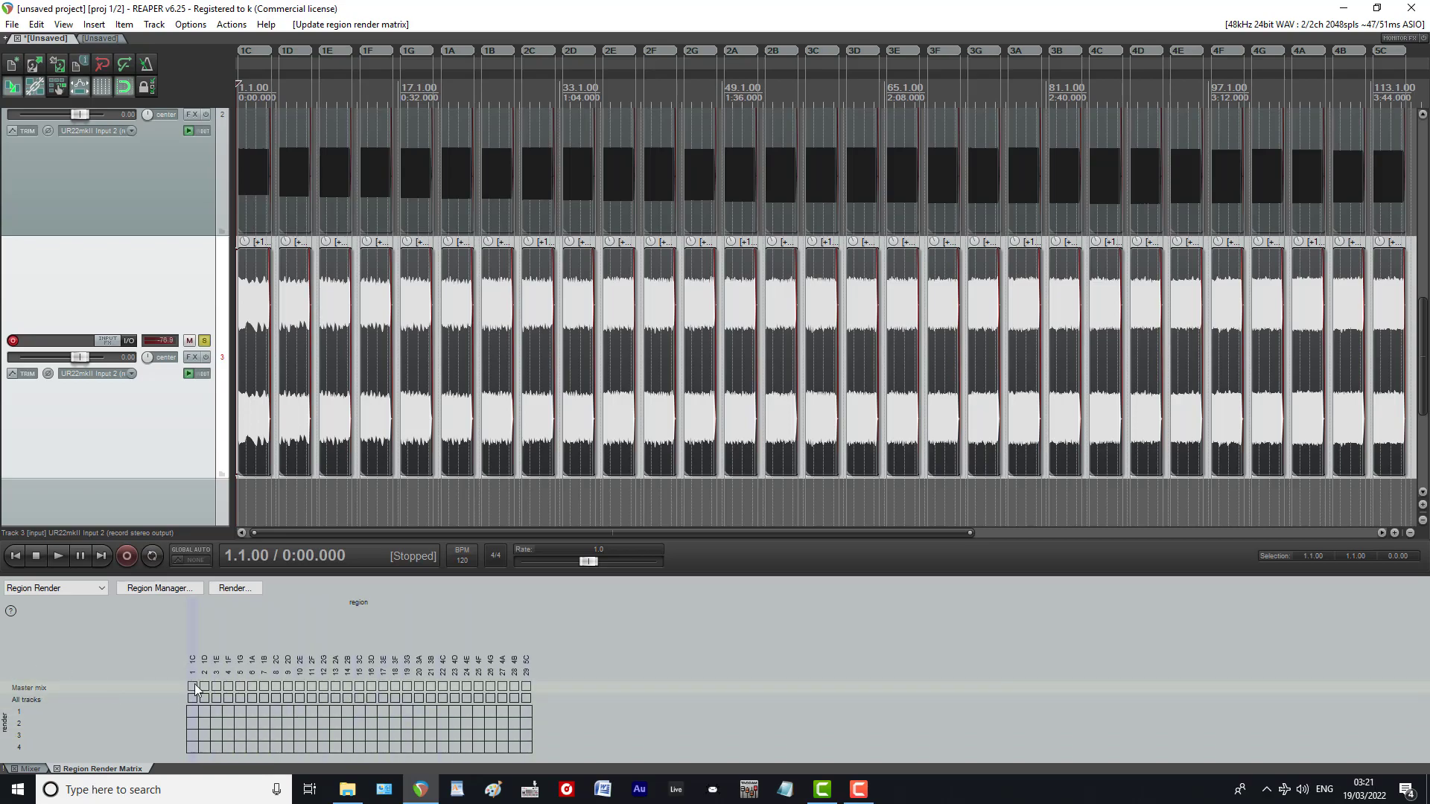
Step: Assign the master mix to all 29 regions, 1C to 5C, in the region render matrix
drag(194, 687, 417, 683)
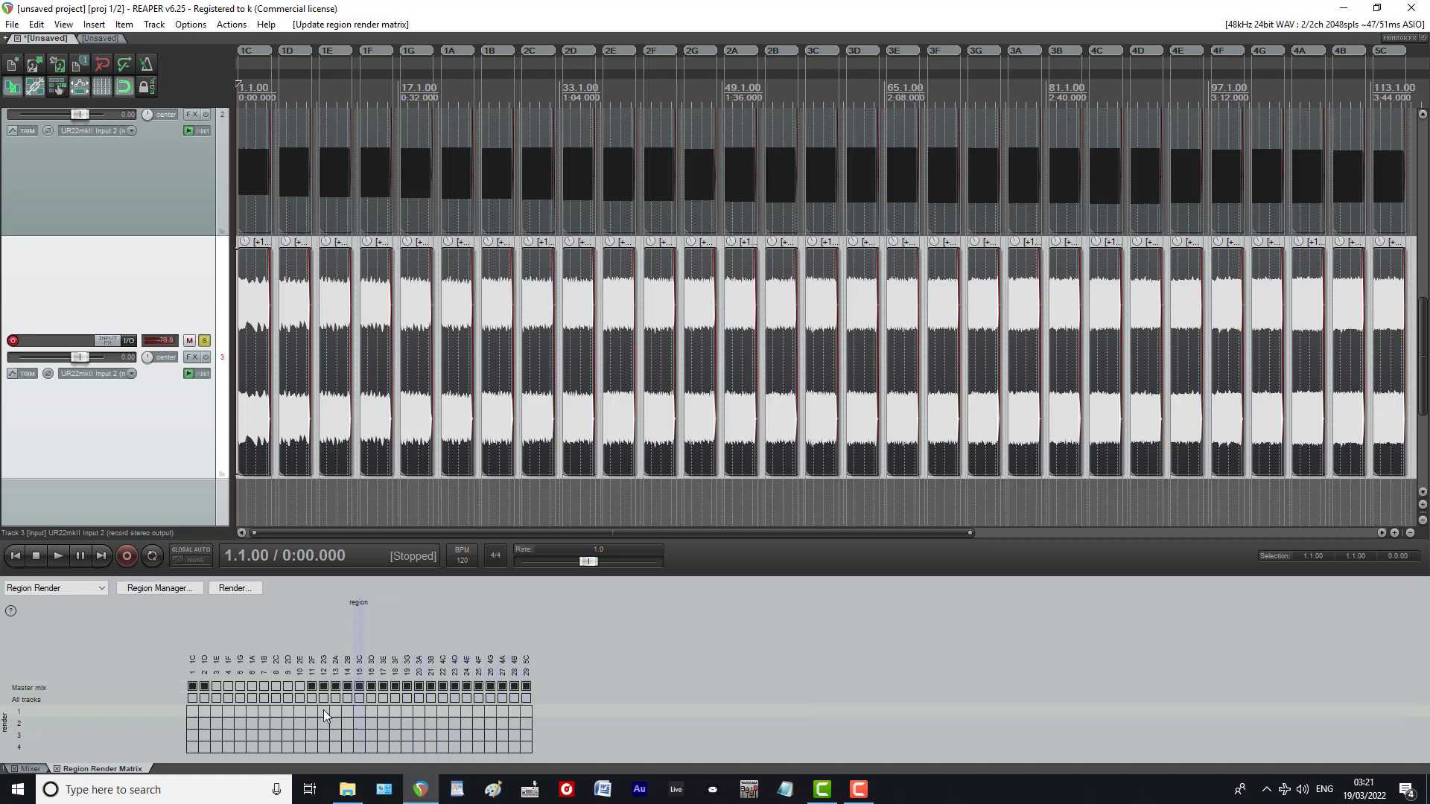
drag(216, 684, 302, 689)
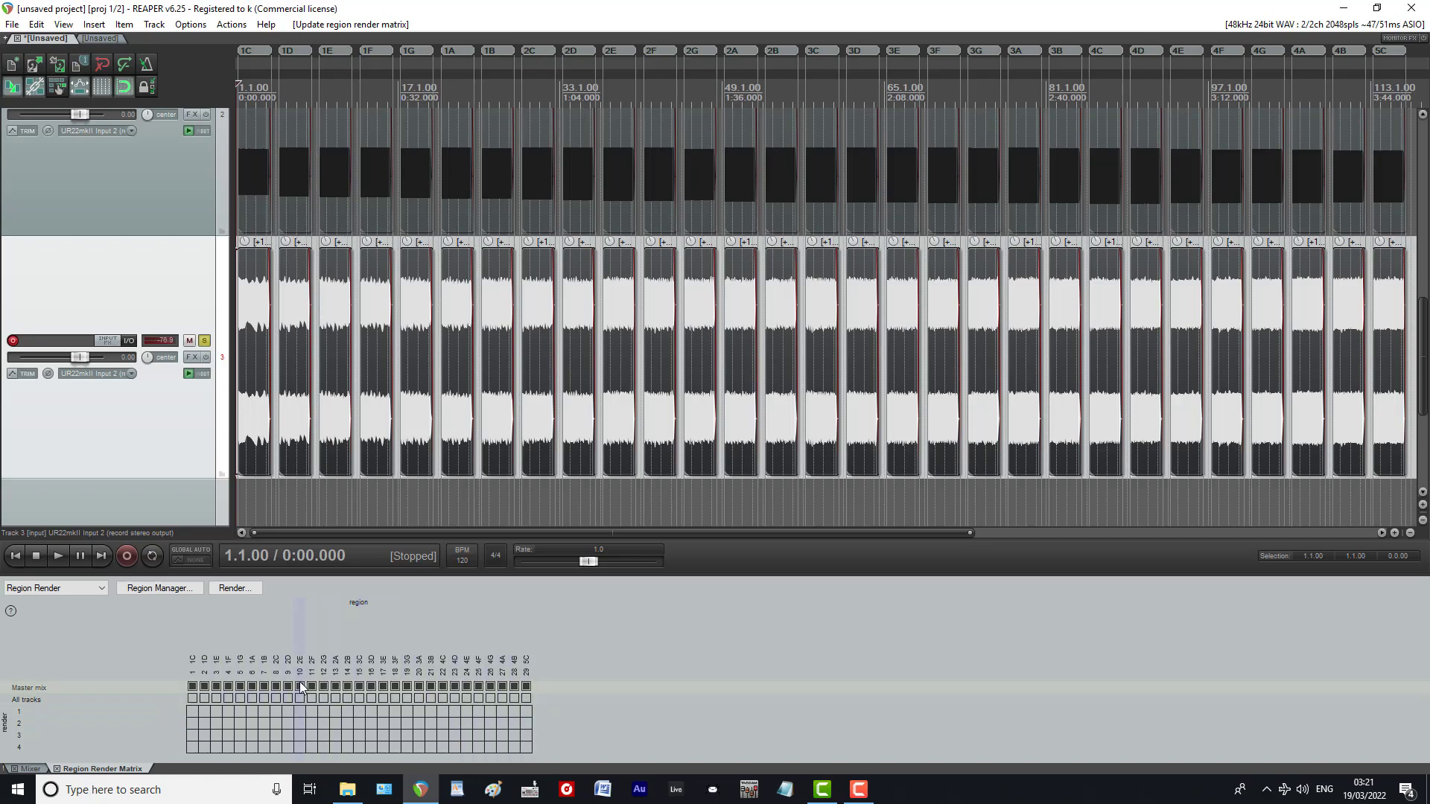
scroll(99, 282, up, 1)
scroll(99, 283, down, 1)
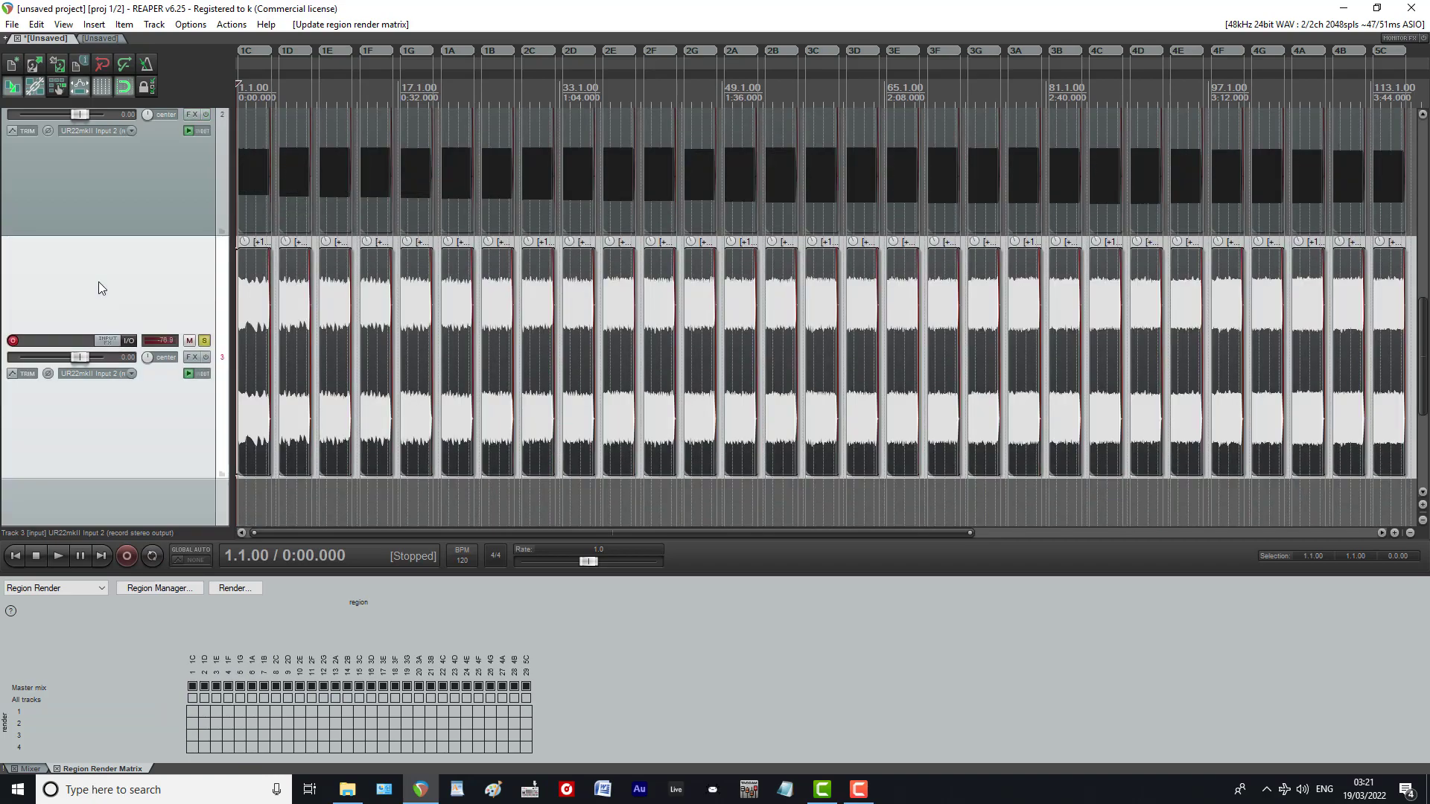
Step: Turn off solo on track 3 and review the Nectar 3 effect on track 4
click(204, 341)
scroll(183, 374, down, 1)
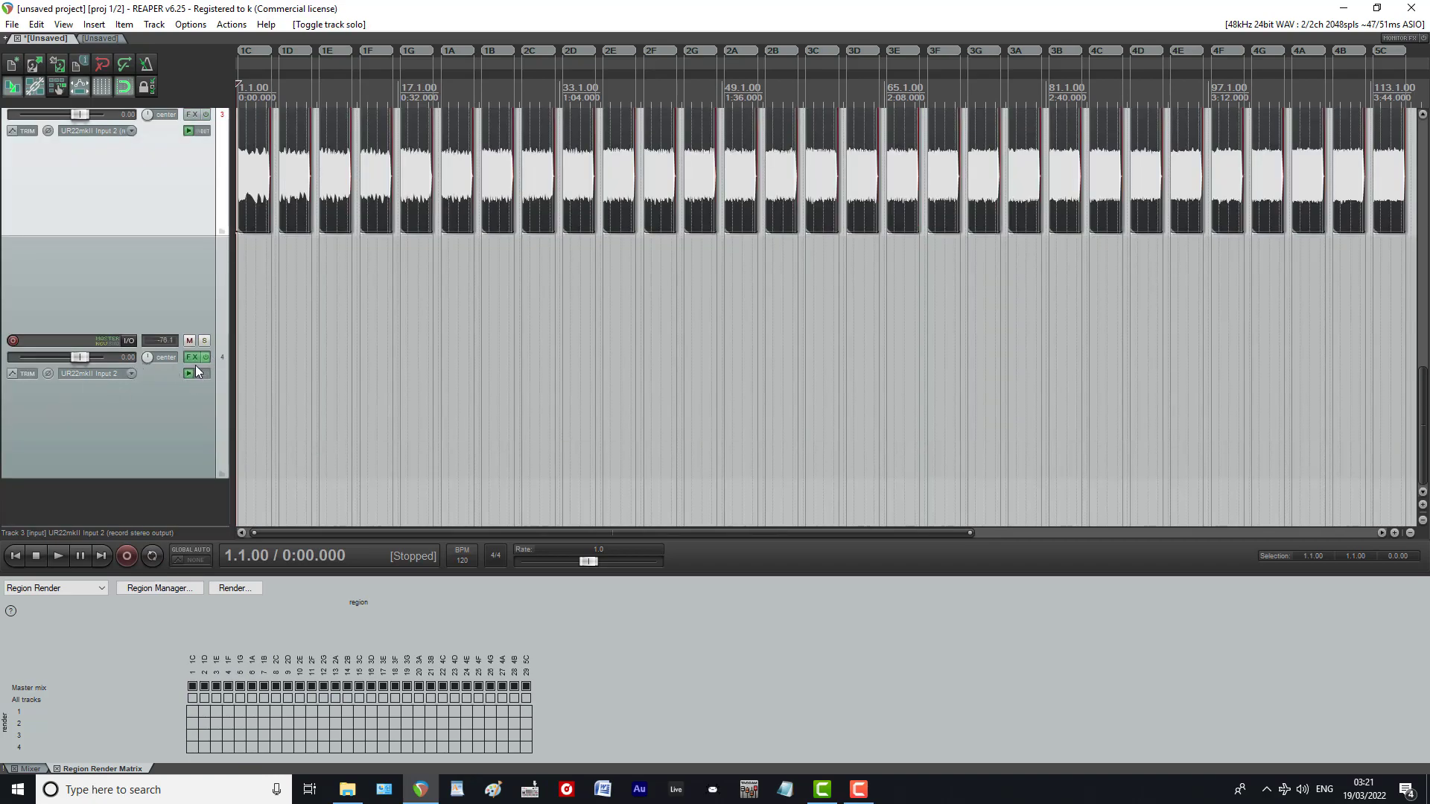
click(193, 357)
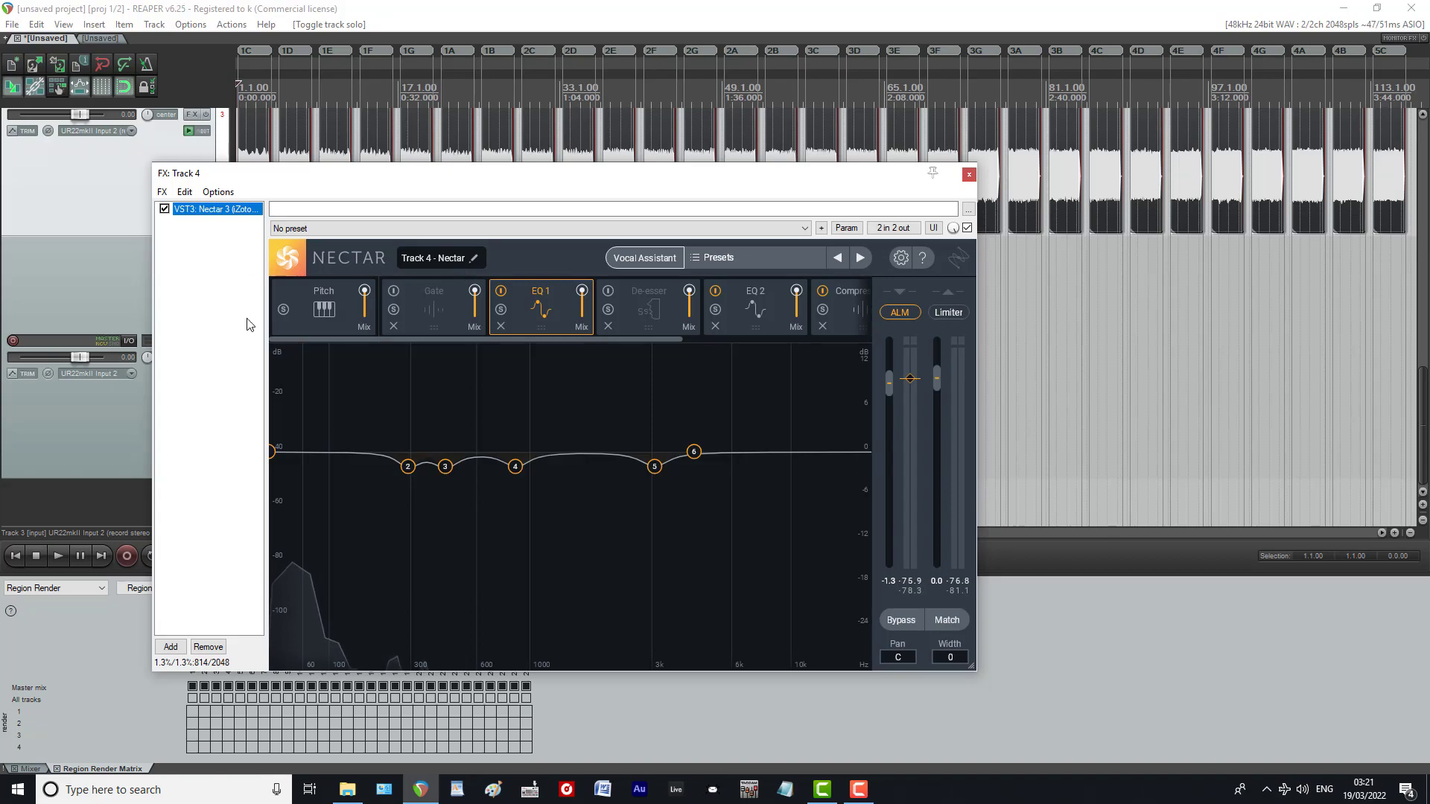
click(968, 175)
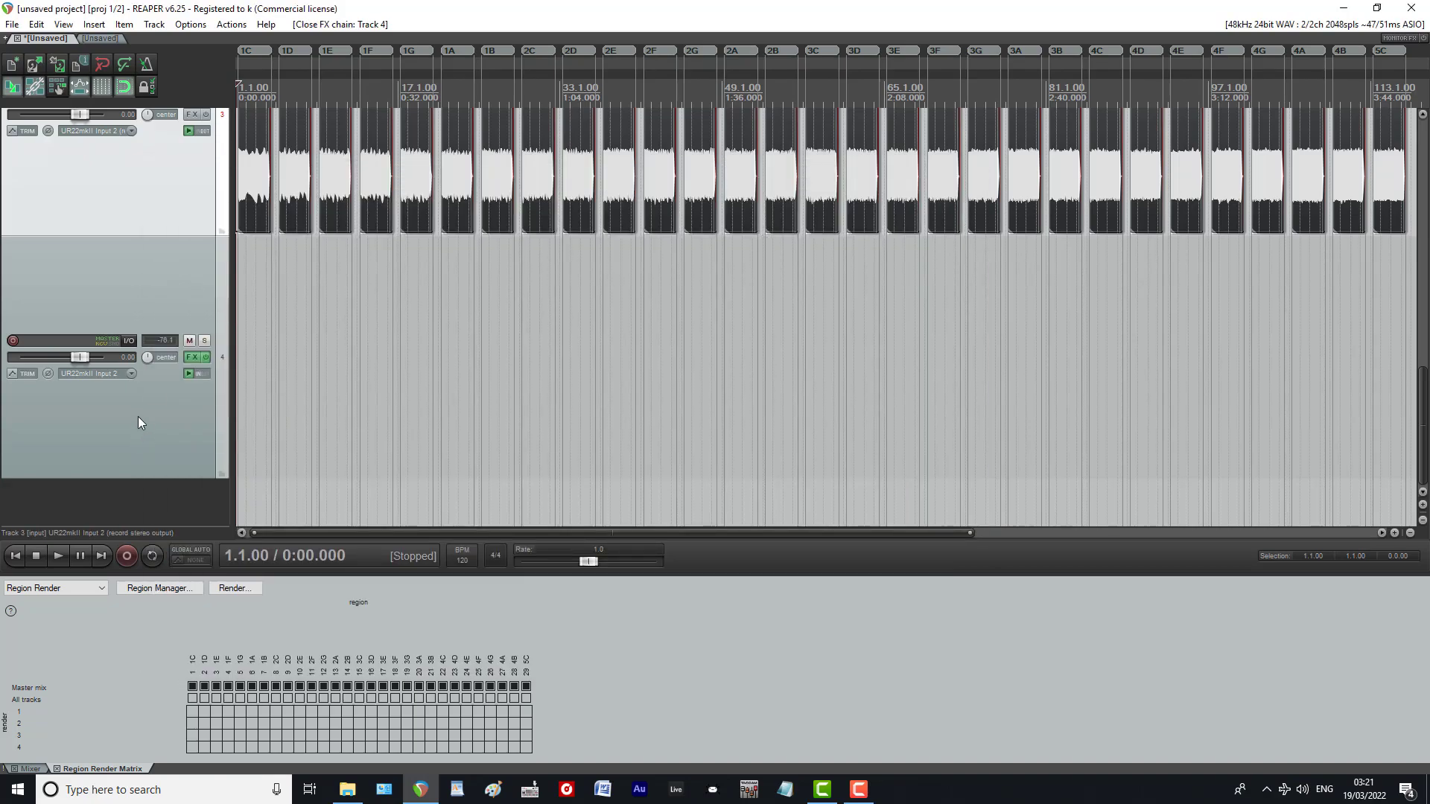
Step: Play the mix from the start, pull track 2's volume fully down and lower track 3's volume to about -3 dB
scroll(168, 287, up, 5)
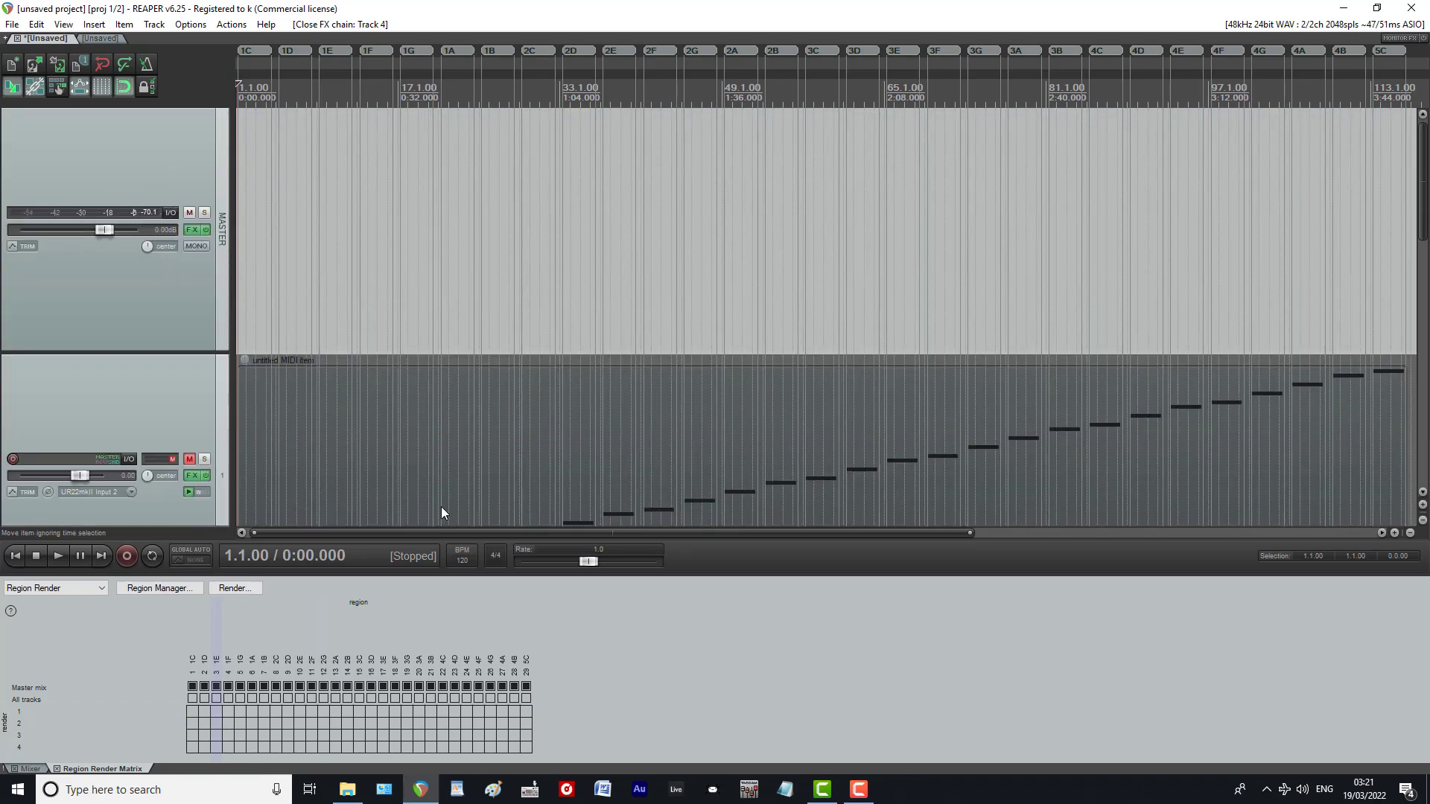
scroll(53, 408, down, 3)
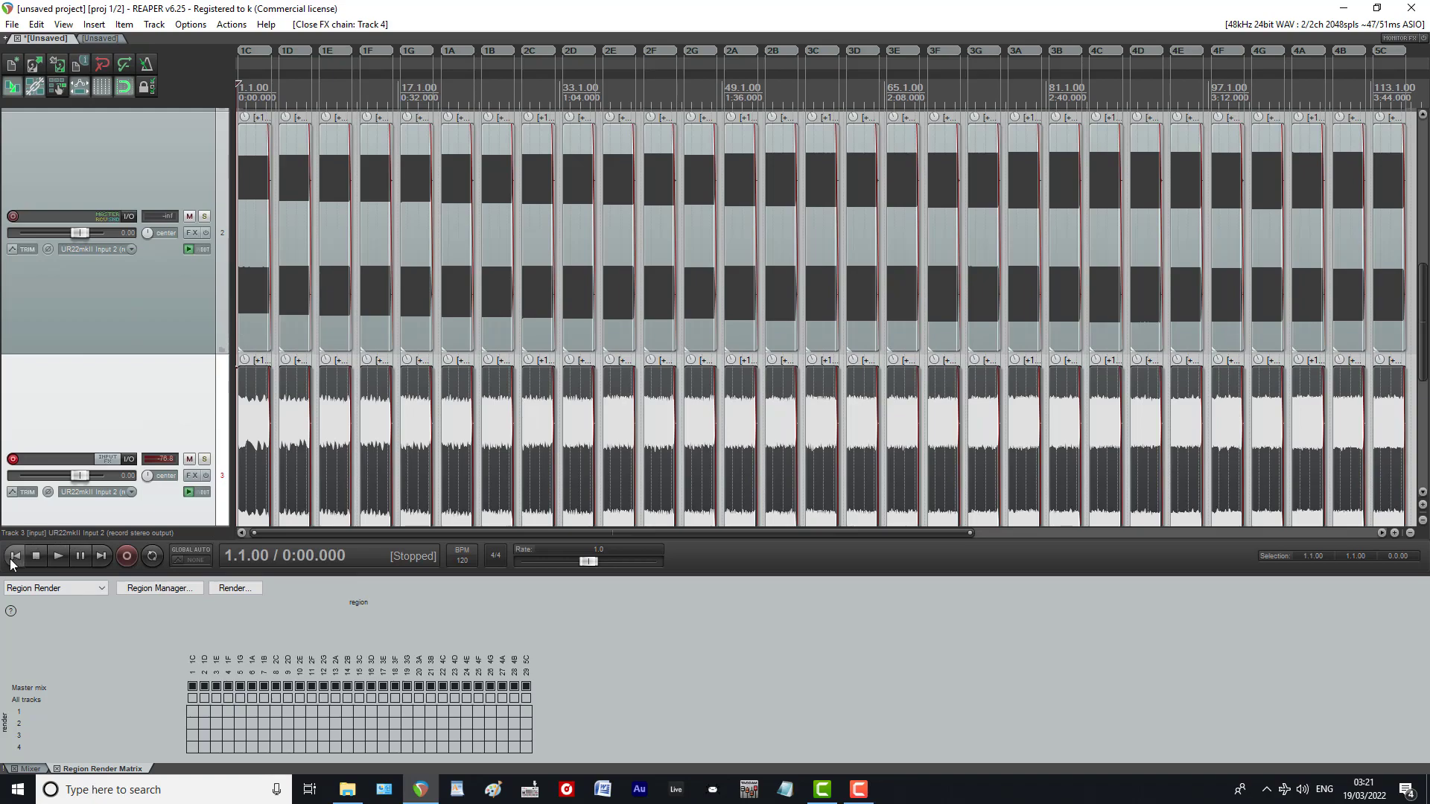
click(61, 554)
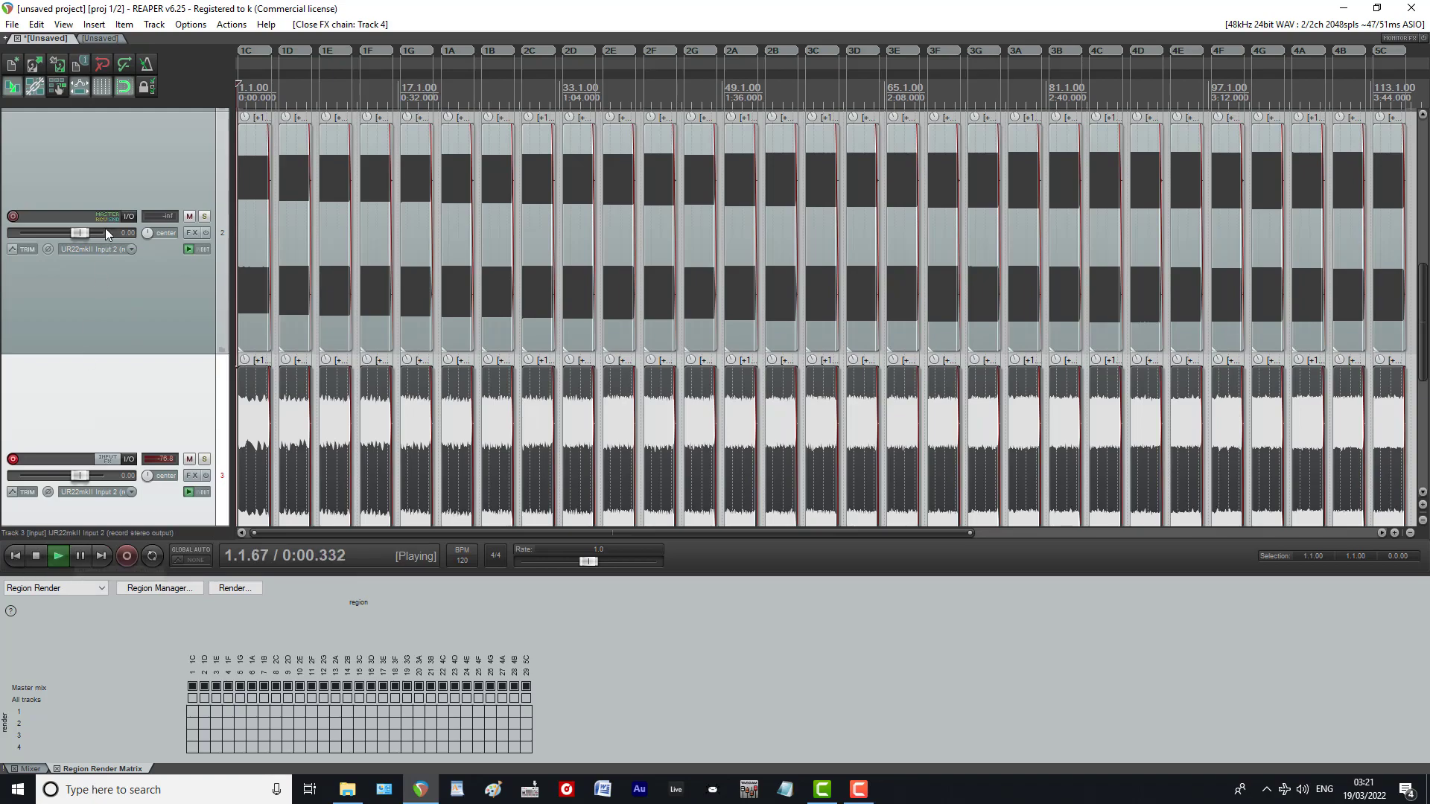
drag(82, 231, 17, 355)
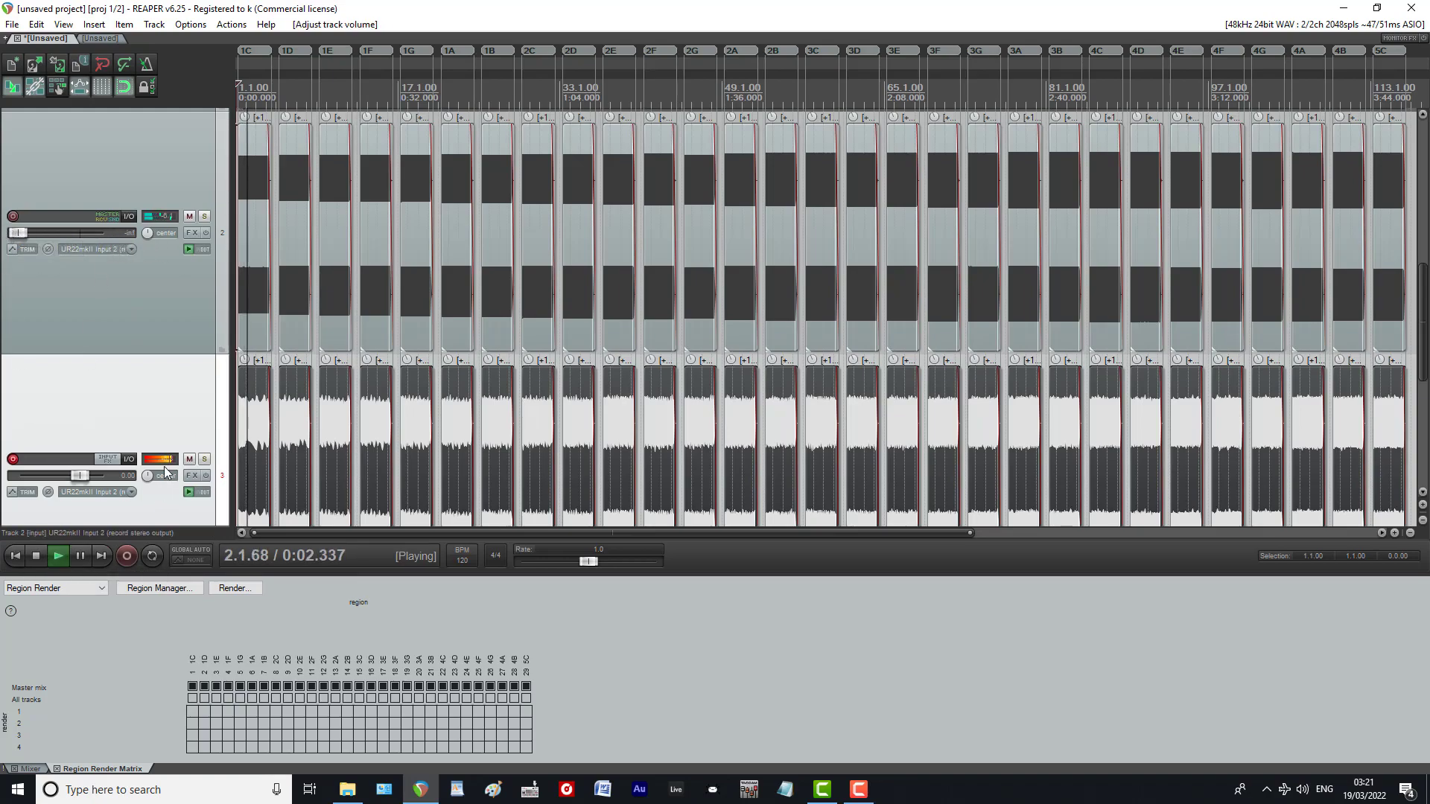
drag(91, 472, 77, 480)
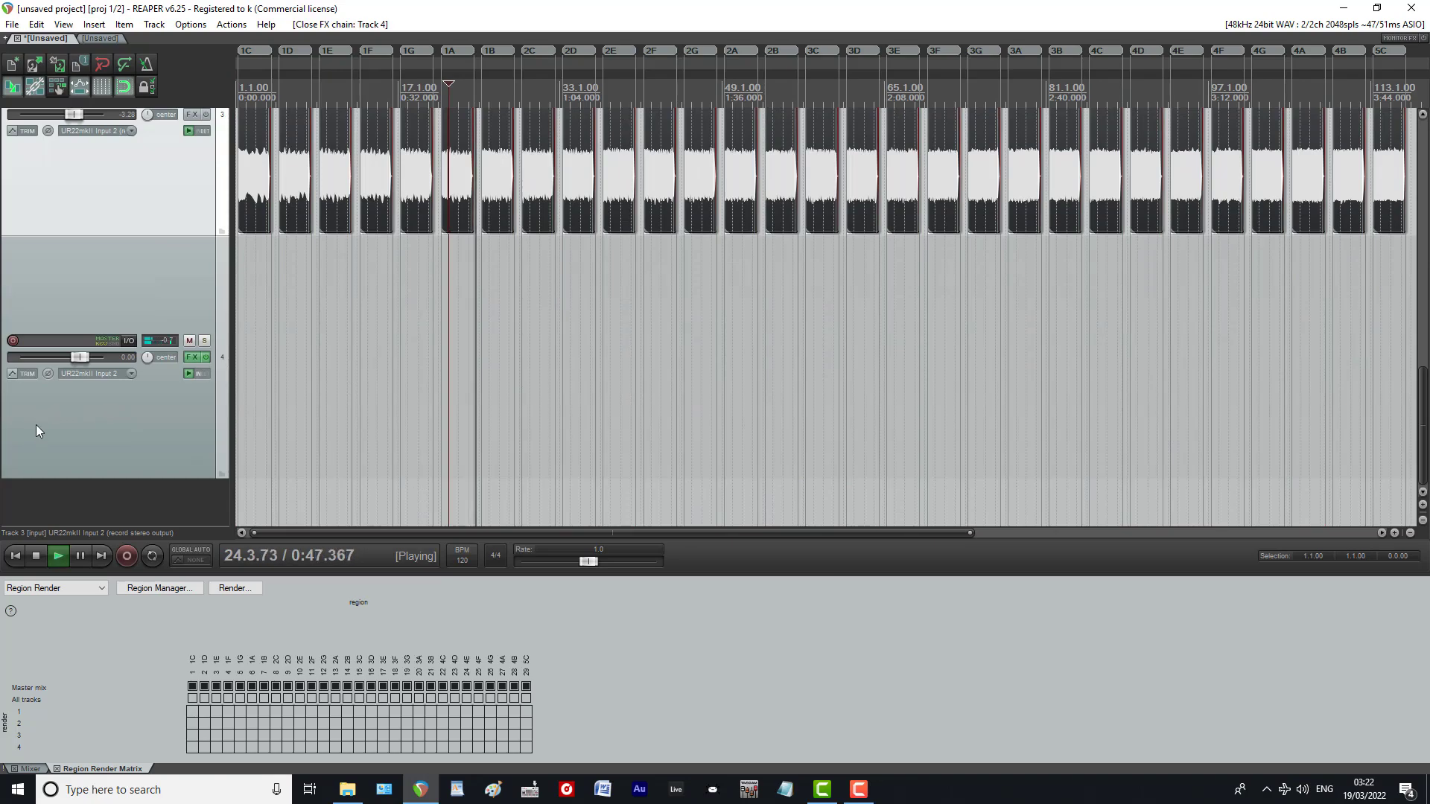
click(37, 556)
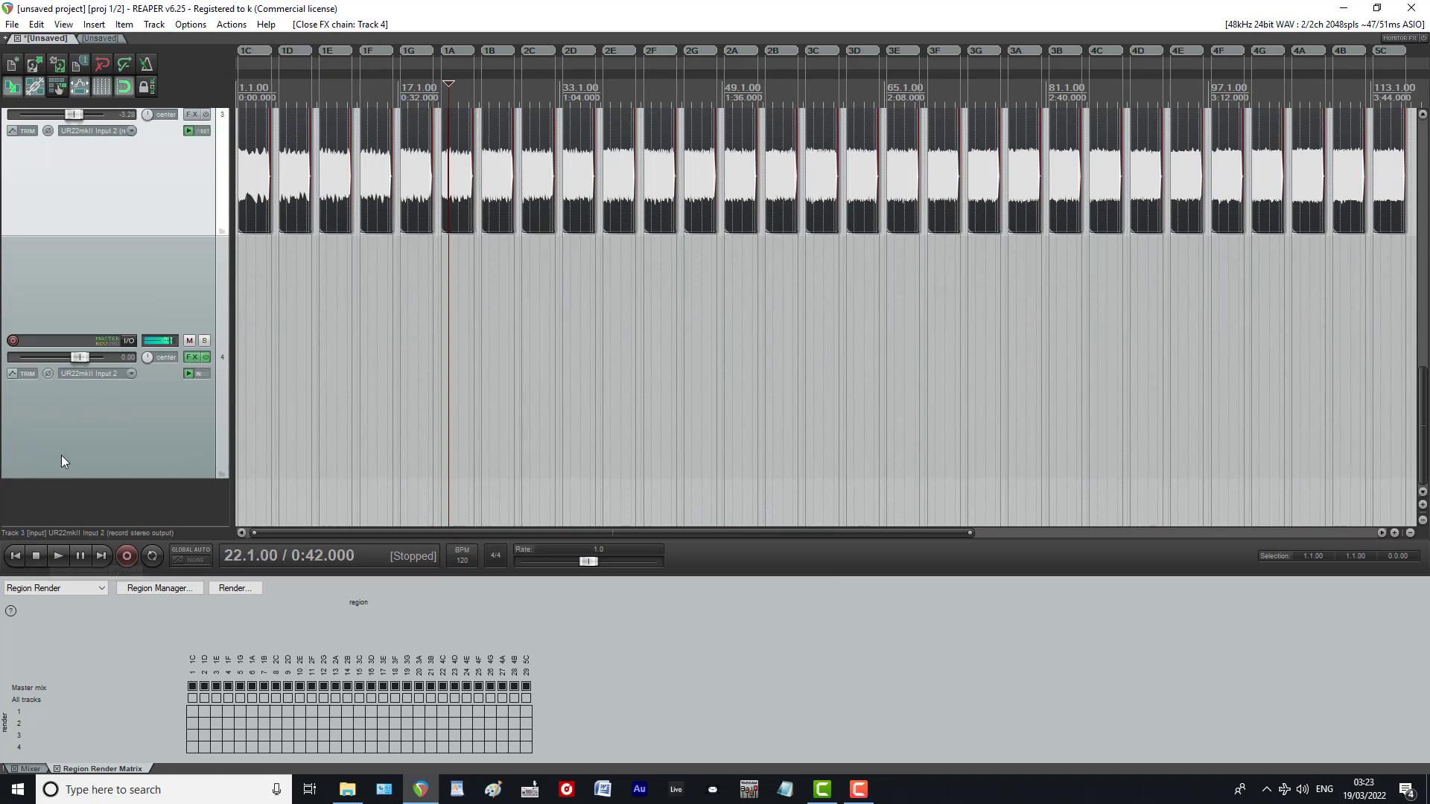
Step: Resume playback, raise track 4's volume to +1.90 dB and check the master track
click(54, 557)
mouse_move(83, 358)
mouse_down()
mouse_move(98, 357)
mouse_move(86, 356)
mouse_up()
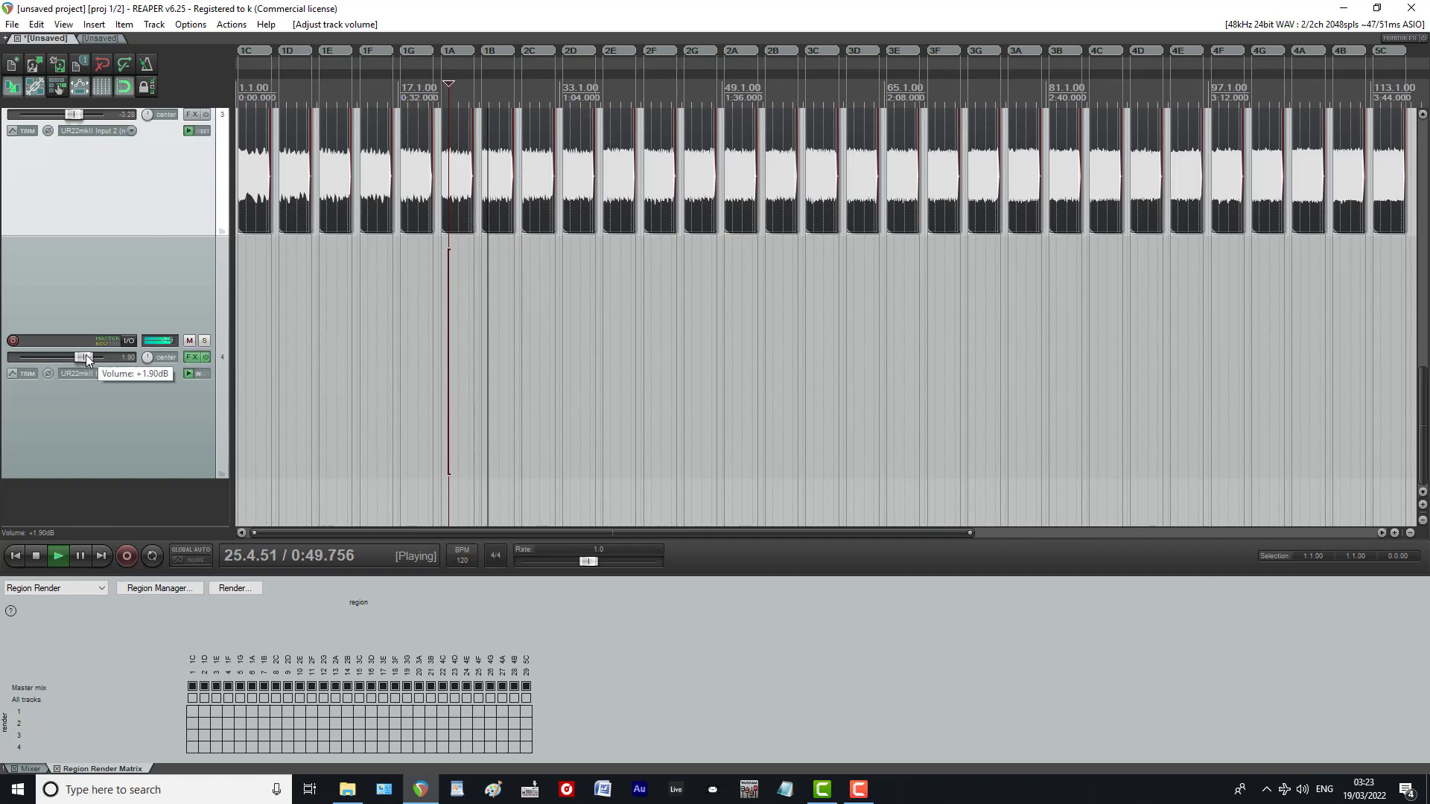
scroll(64, 248, up, 5)
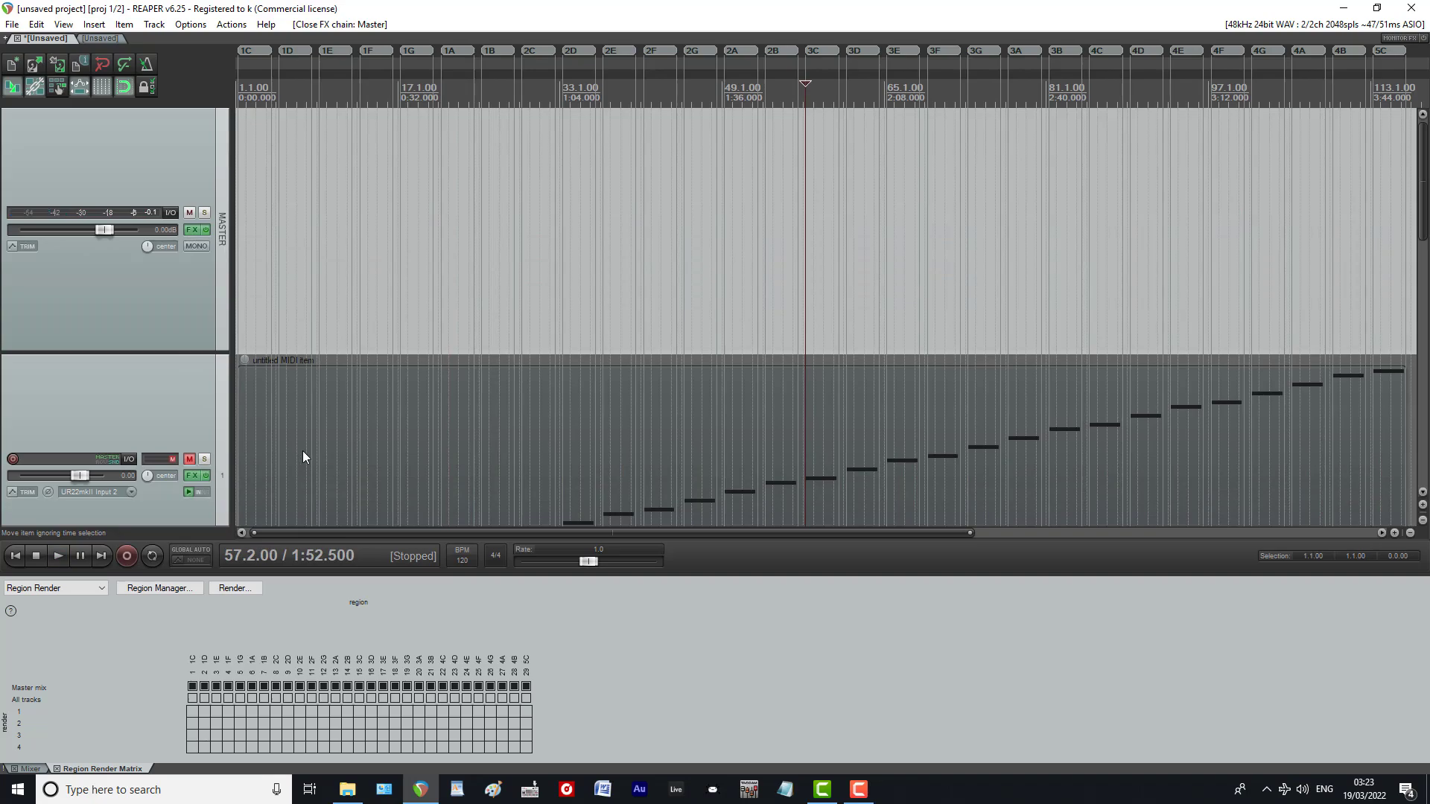
Step: Play the mix again, reset track 2's volume to 0.00 dB and check the master level before stopping
scroll(131, 381, down, 5)
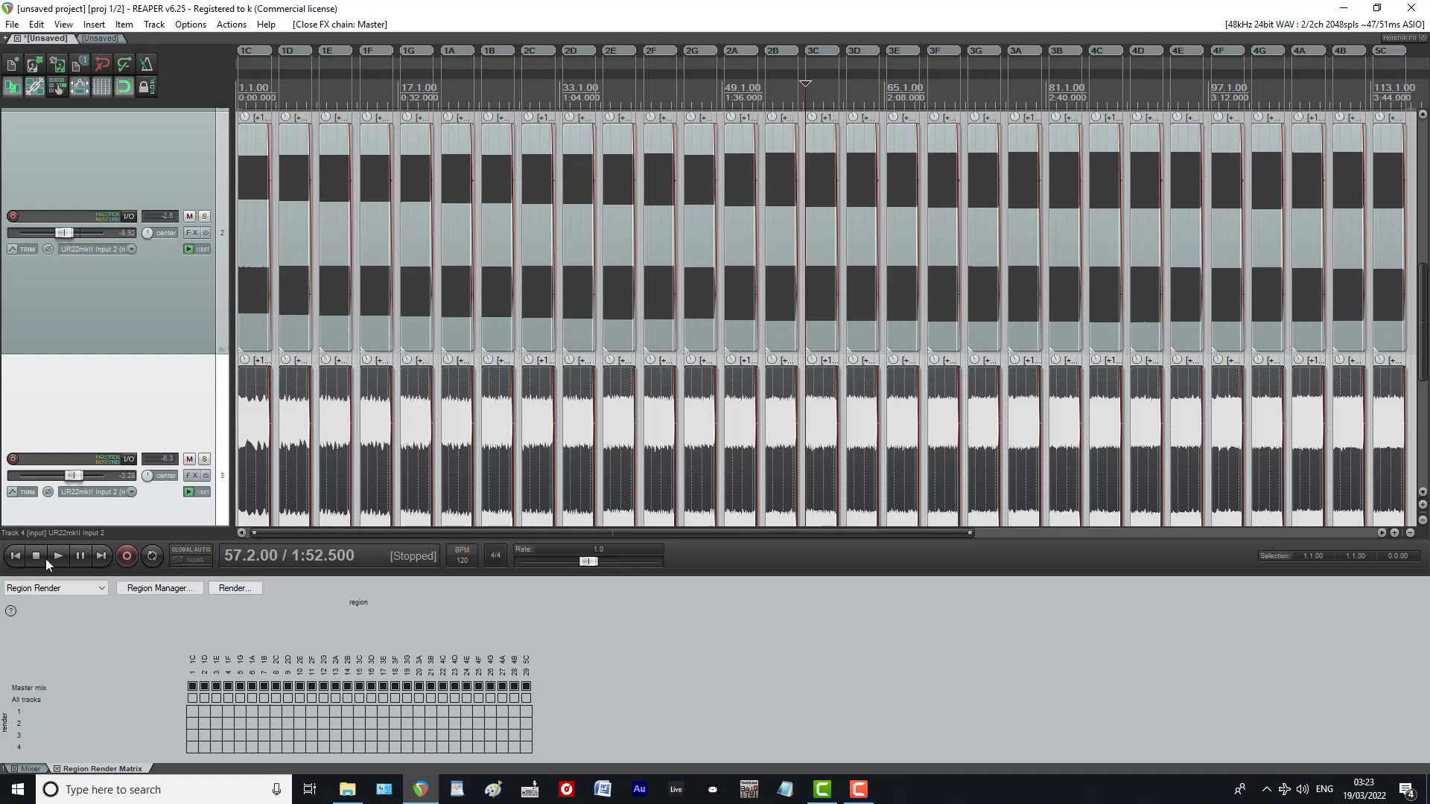
click(57, 555)
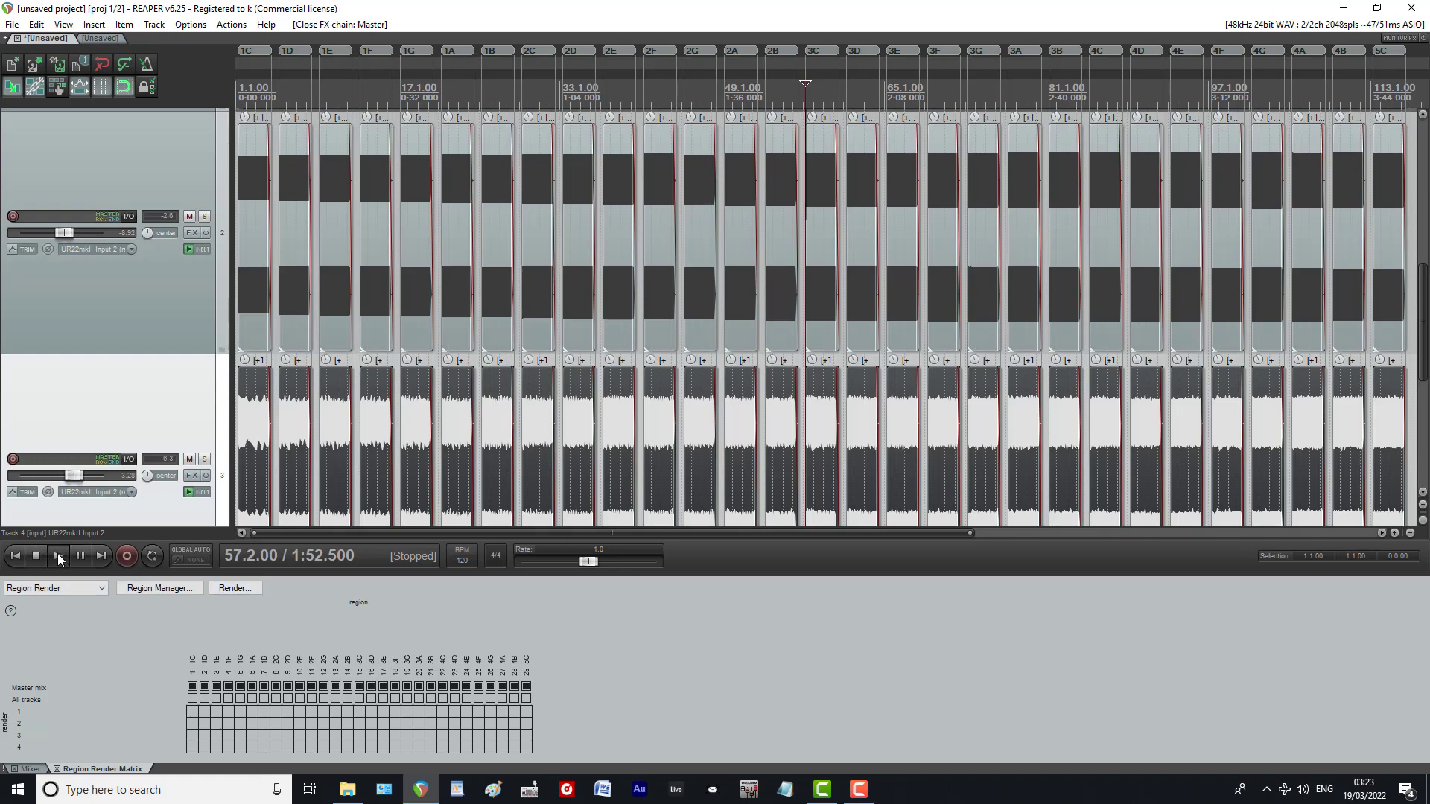
mouse_move(60, 233)
mouse_down()
mouse_move(106, 231)
mouse_move(5, 233)
mouse_move(75, 232)
mouse_up()
double_click(76, 232)
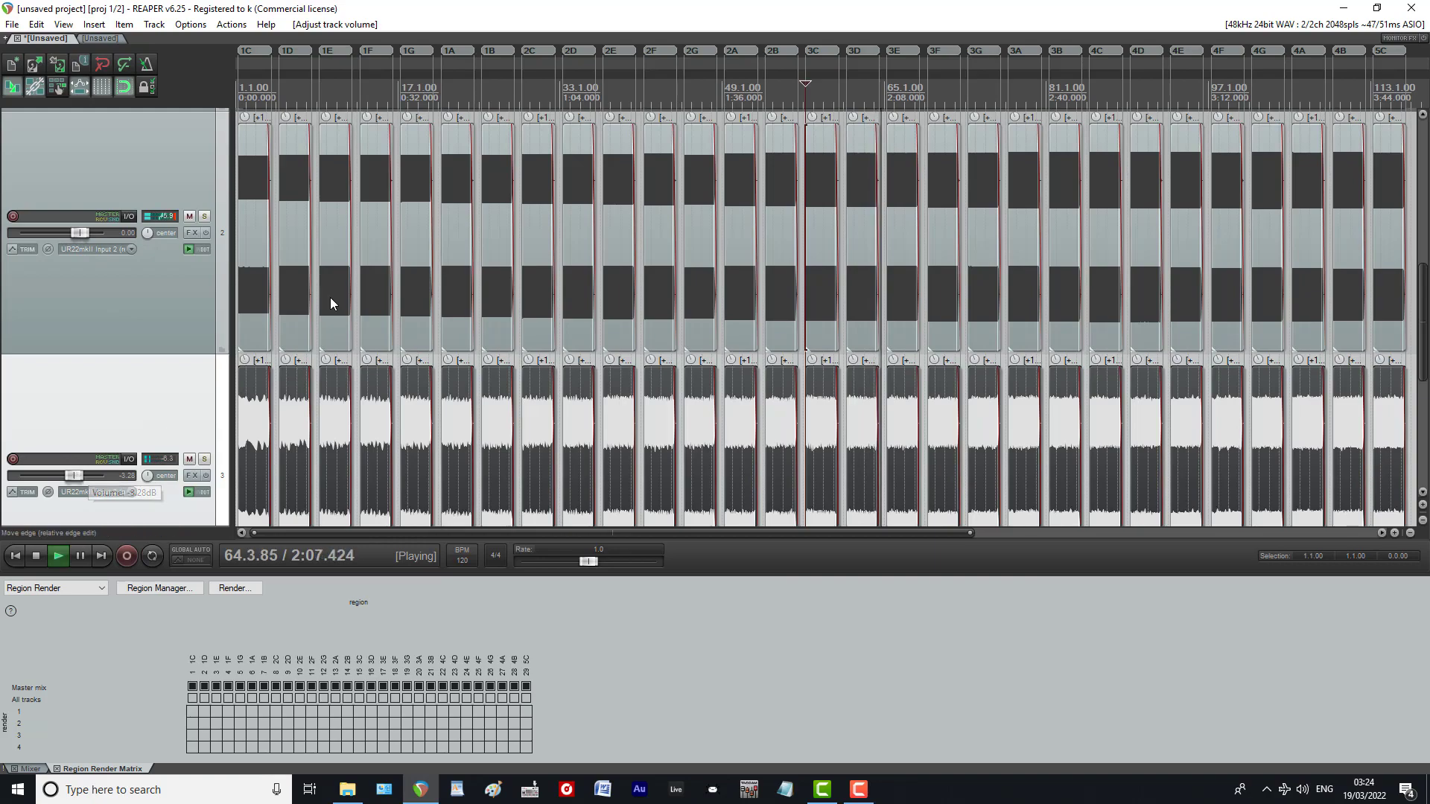
scroll(74, 294, up, 5)
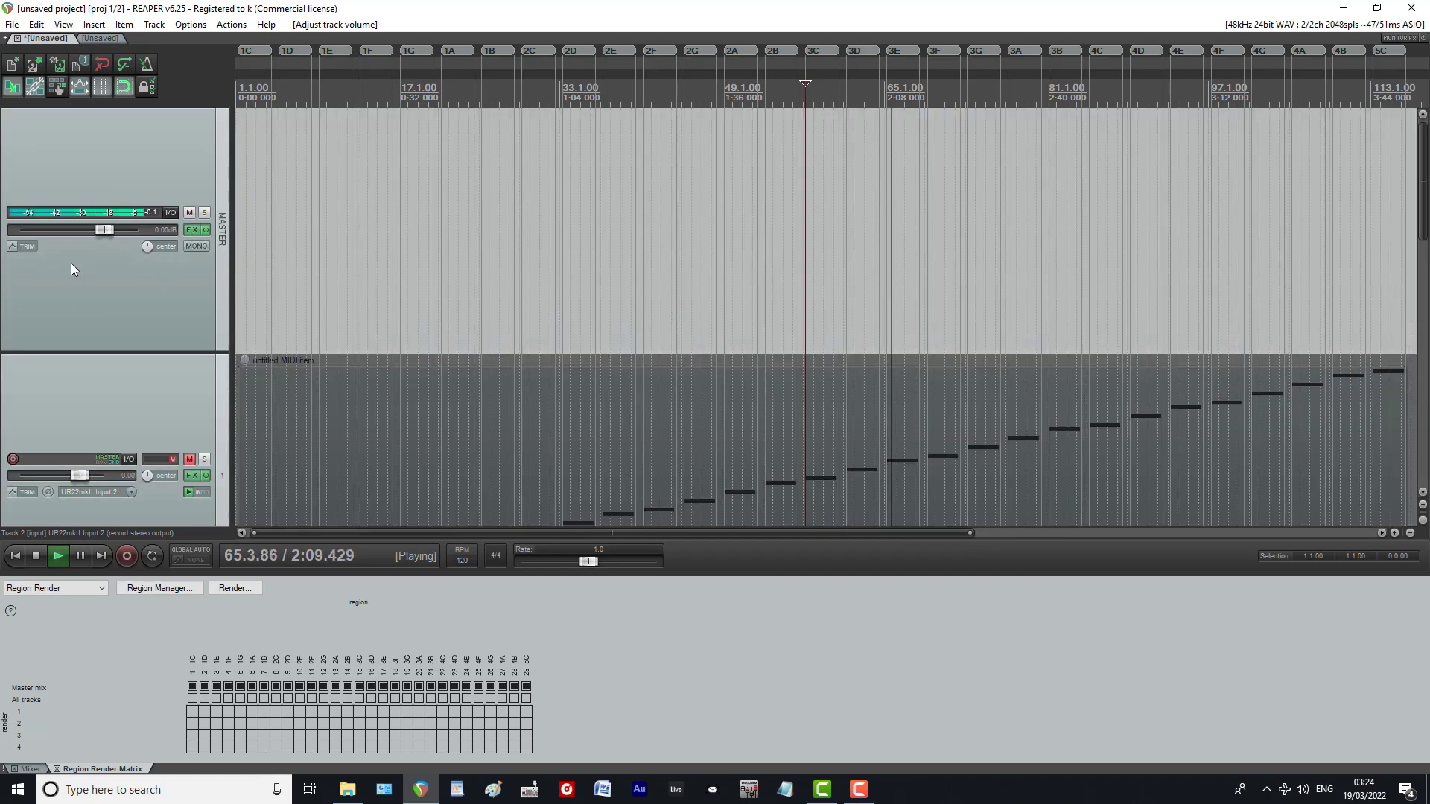
click(35, 555)
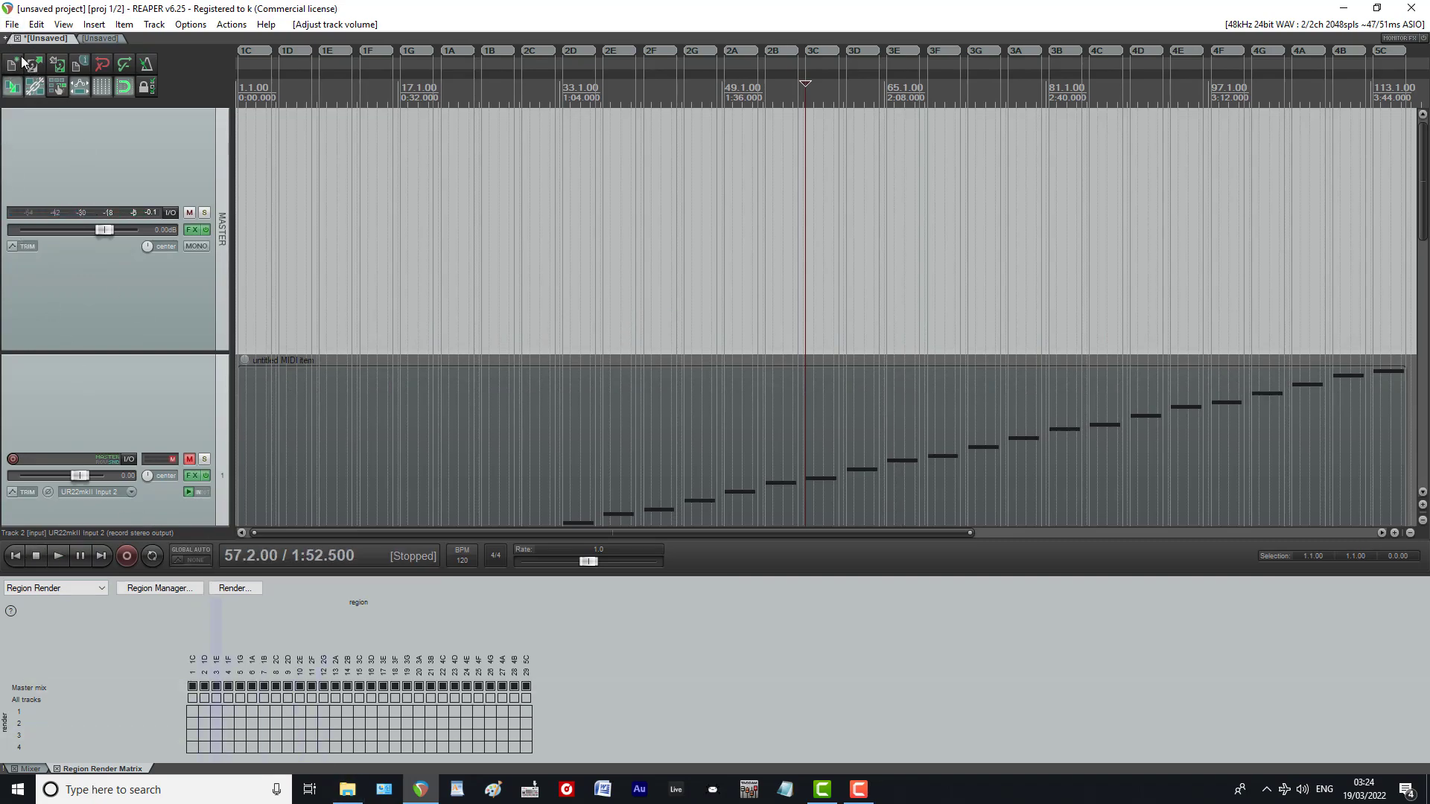
Step: Render the master mix of all 29 regions as 48000 Hz stereo 24-bit PCM WAV files named by $region
click(12, 24)
click(45, 259)
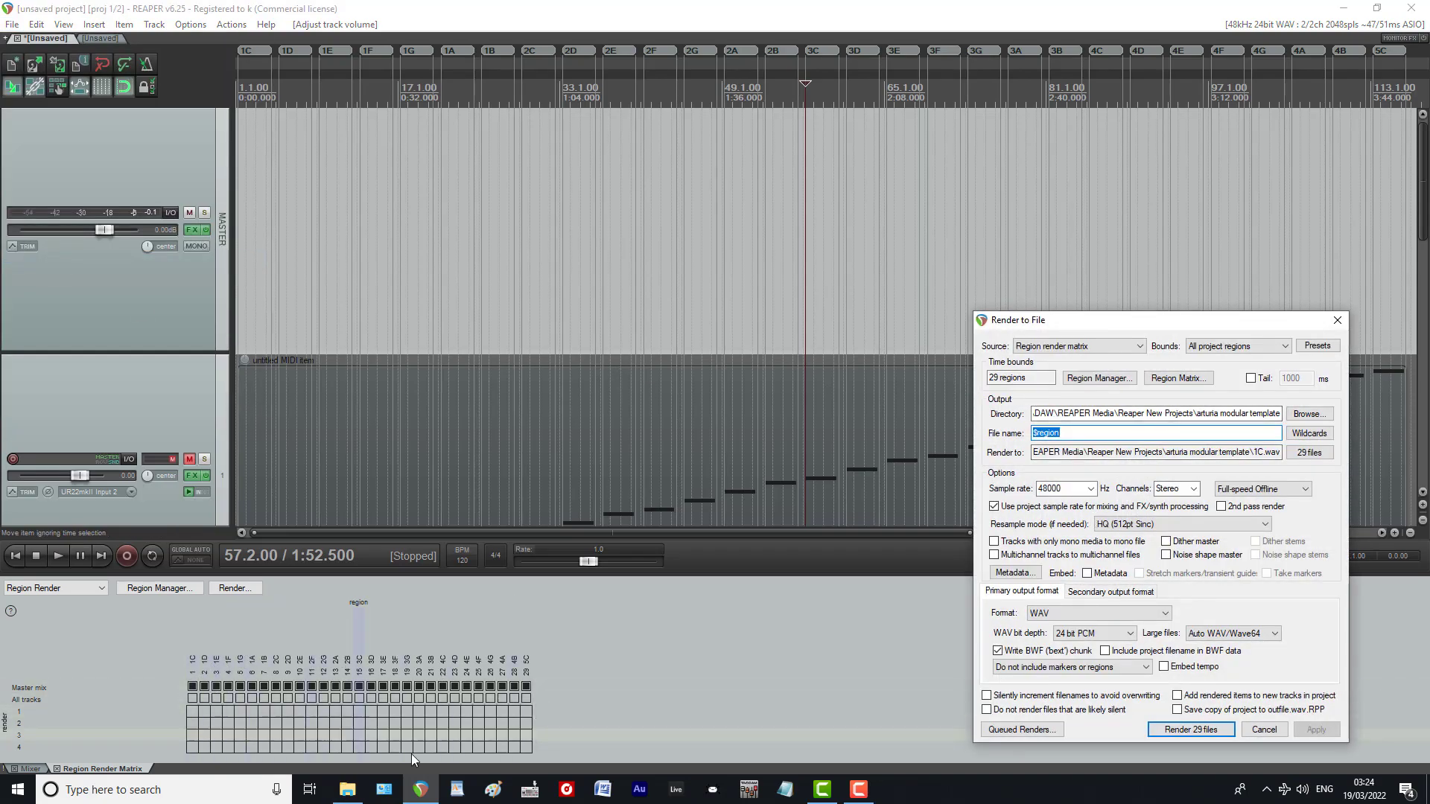
click(1190, 735)
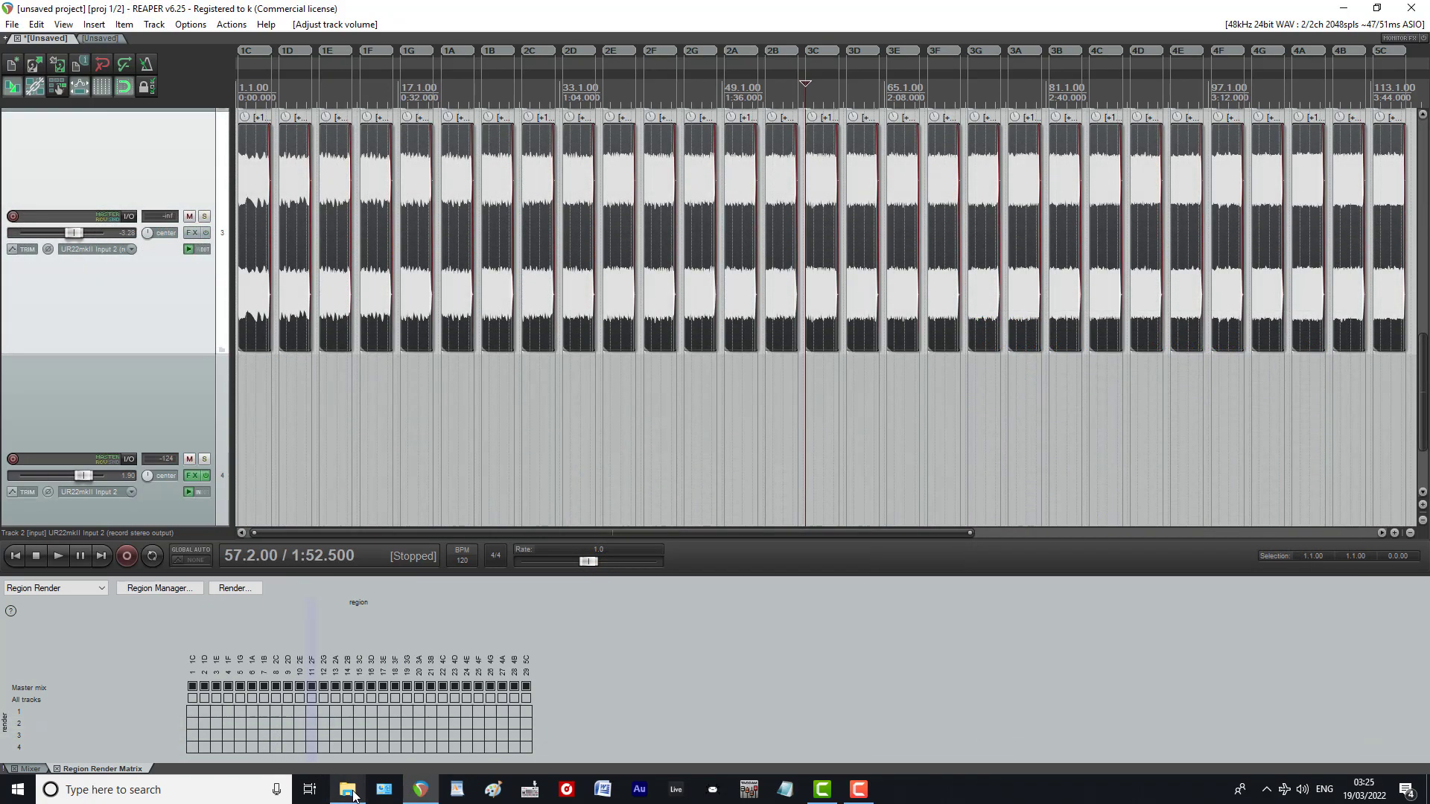
Step: In File Explorer, create a folder named "3D osc 2osc stereo mix" inside the arturia modular template folder
click(347, 788)
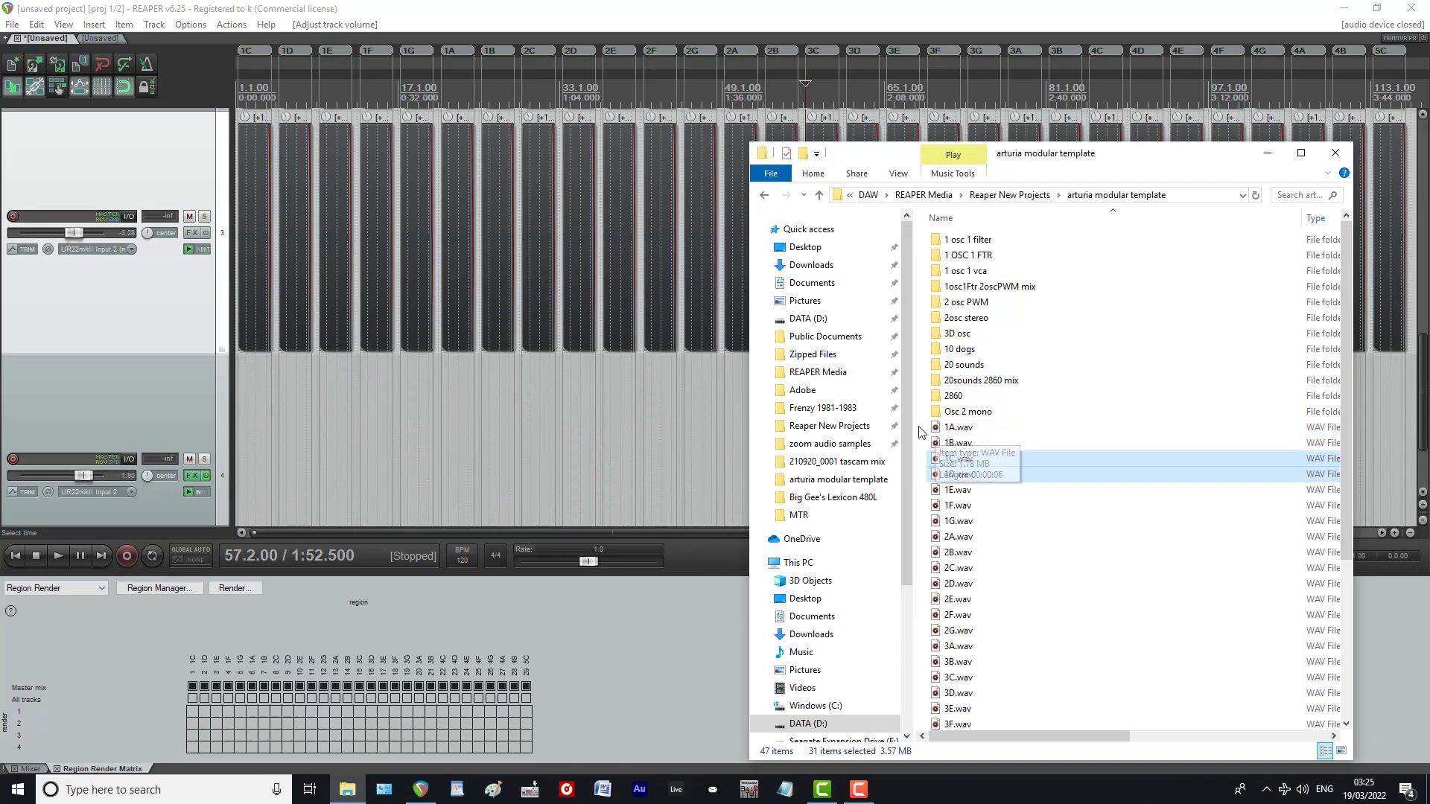
click(918, 432)
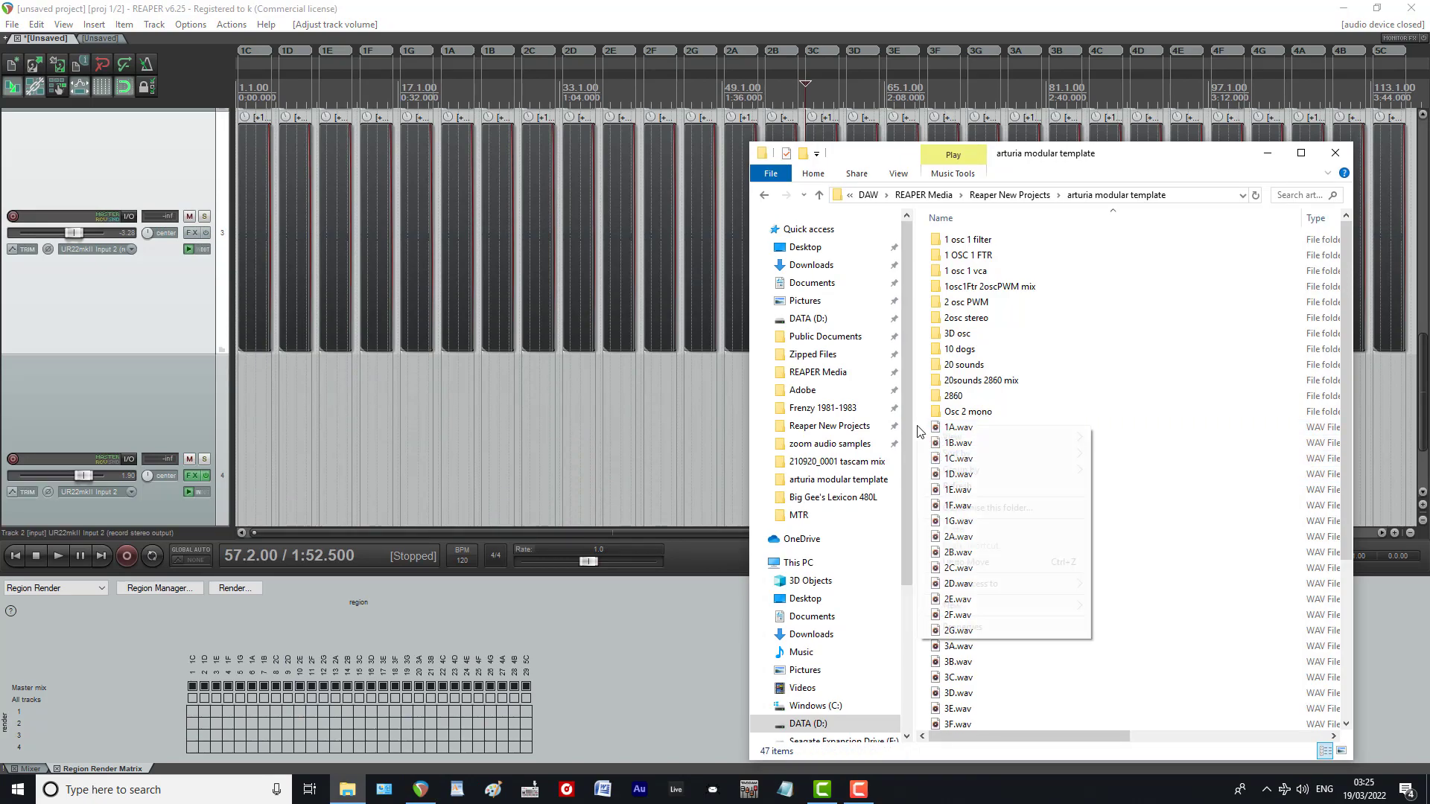
right_click(917, 427)
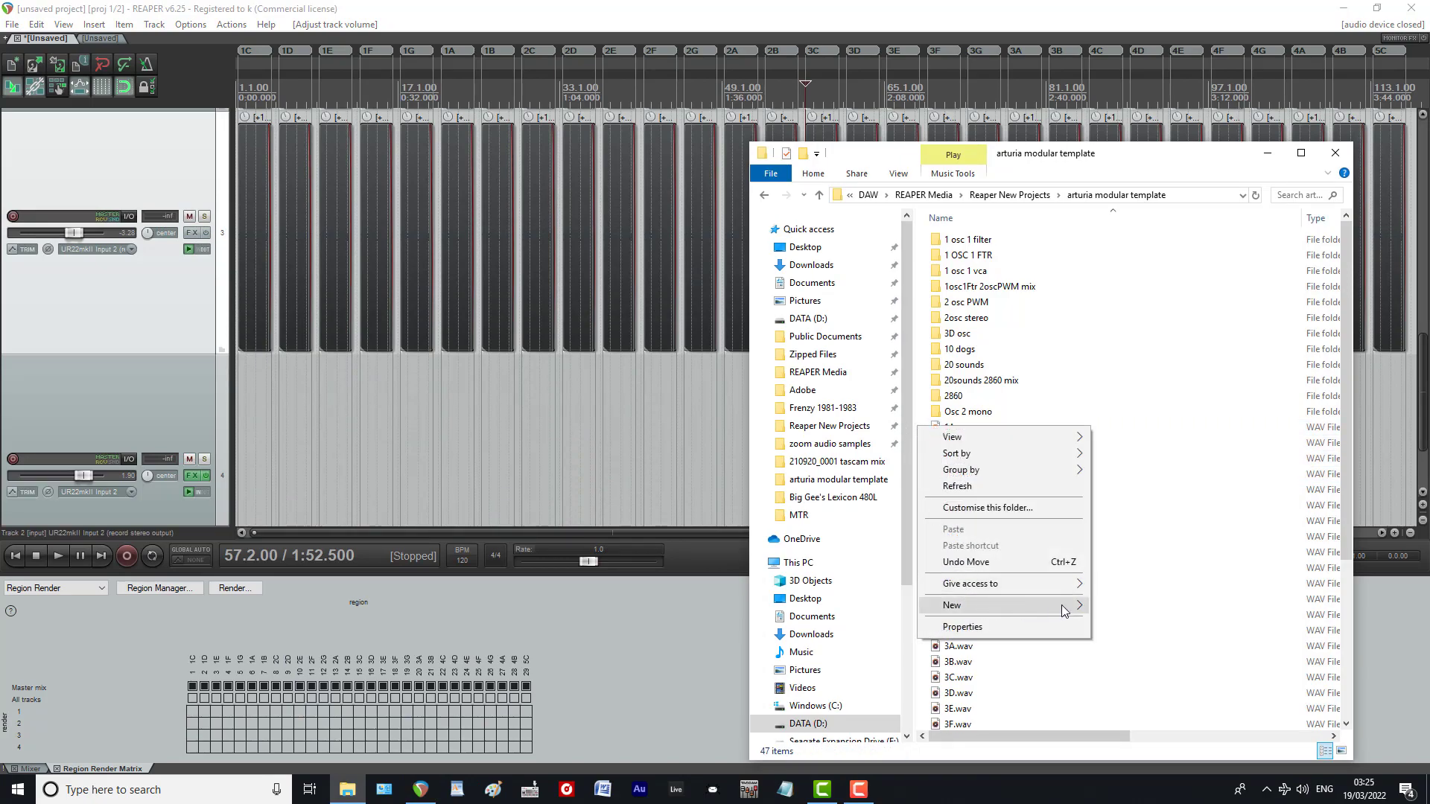
mouse_move(1075, 605)
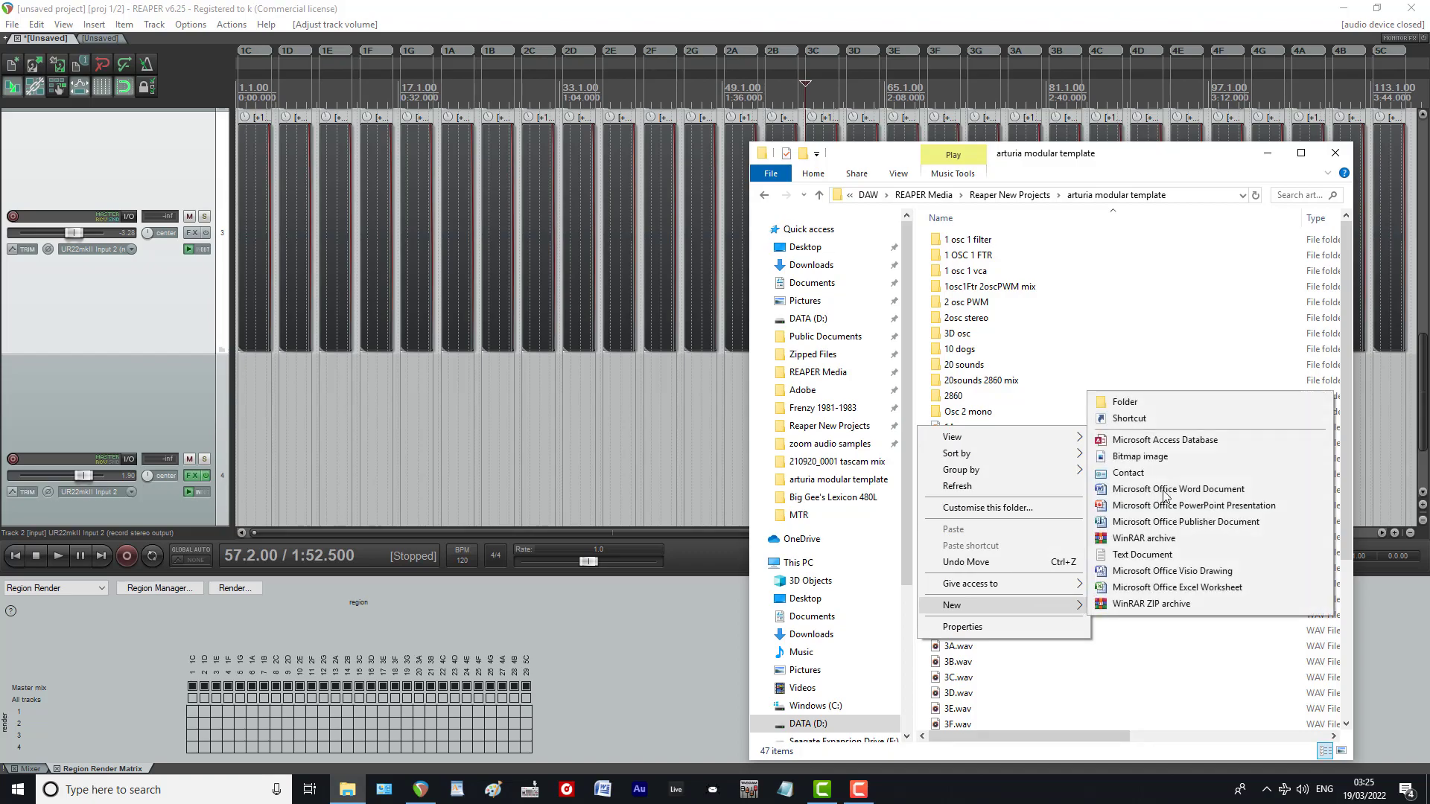
click(1156, 403)
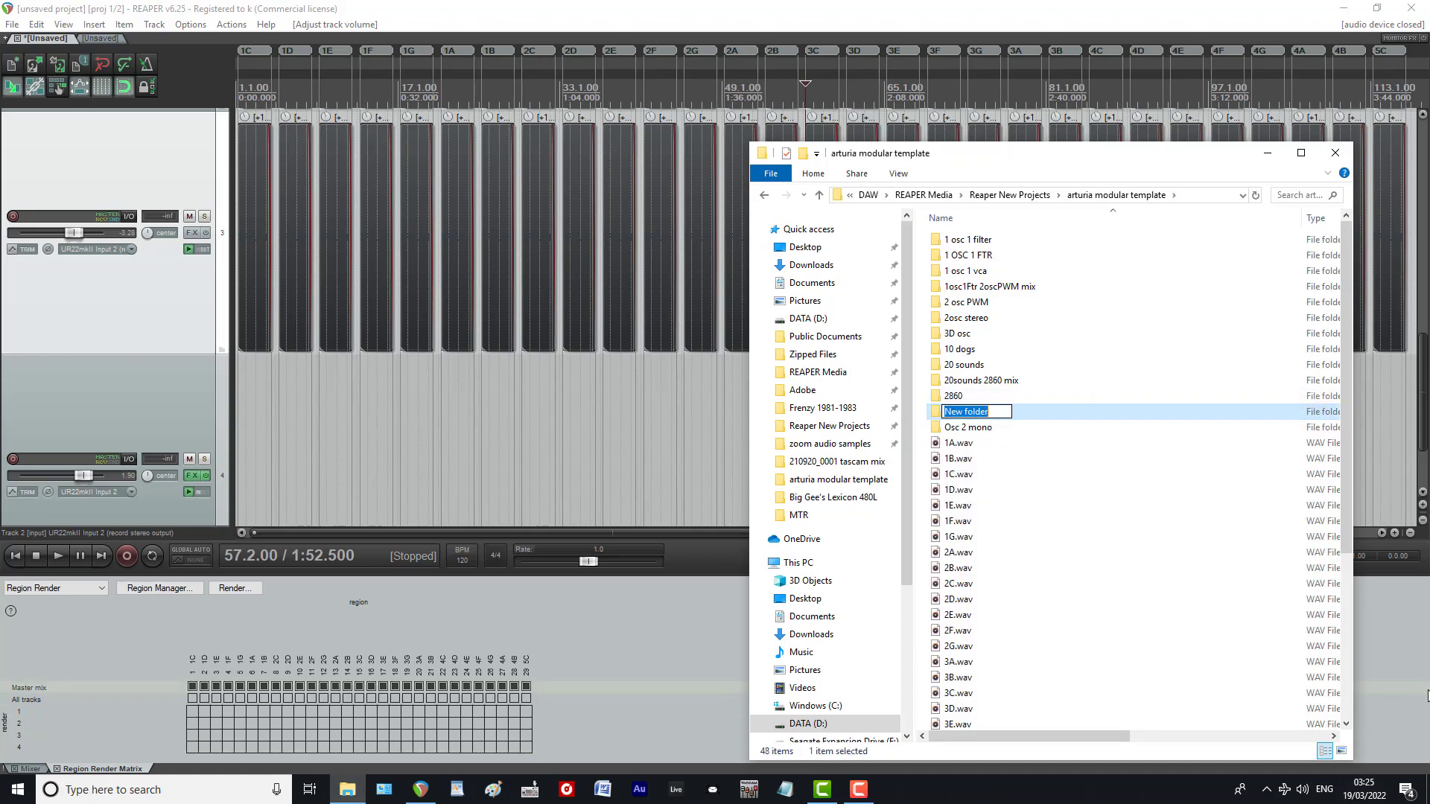
text(3D osc 2osc stereo mix)
key(Return)
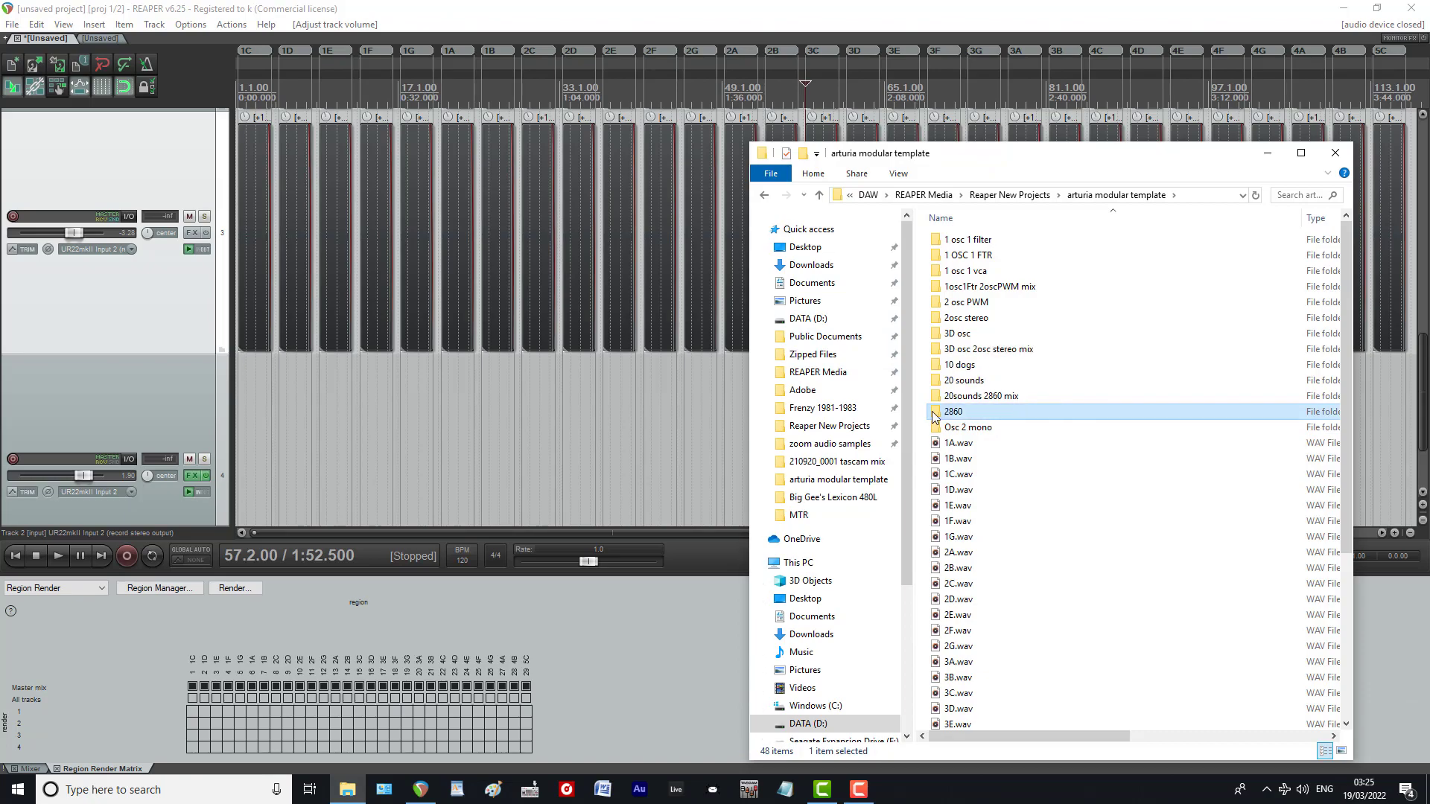
Step: Move the 29 rendered WAV files into the "3D osc 2osc stereo mix" folder and open that folder
drag(924, 444, 989, 633)
scroll(962, 534, up, 5)
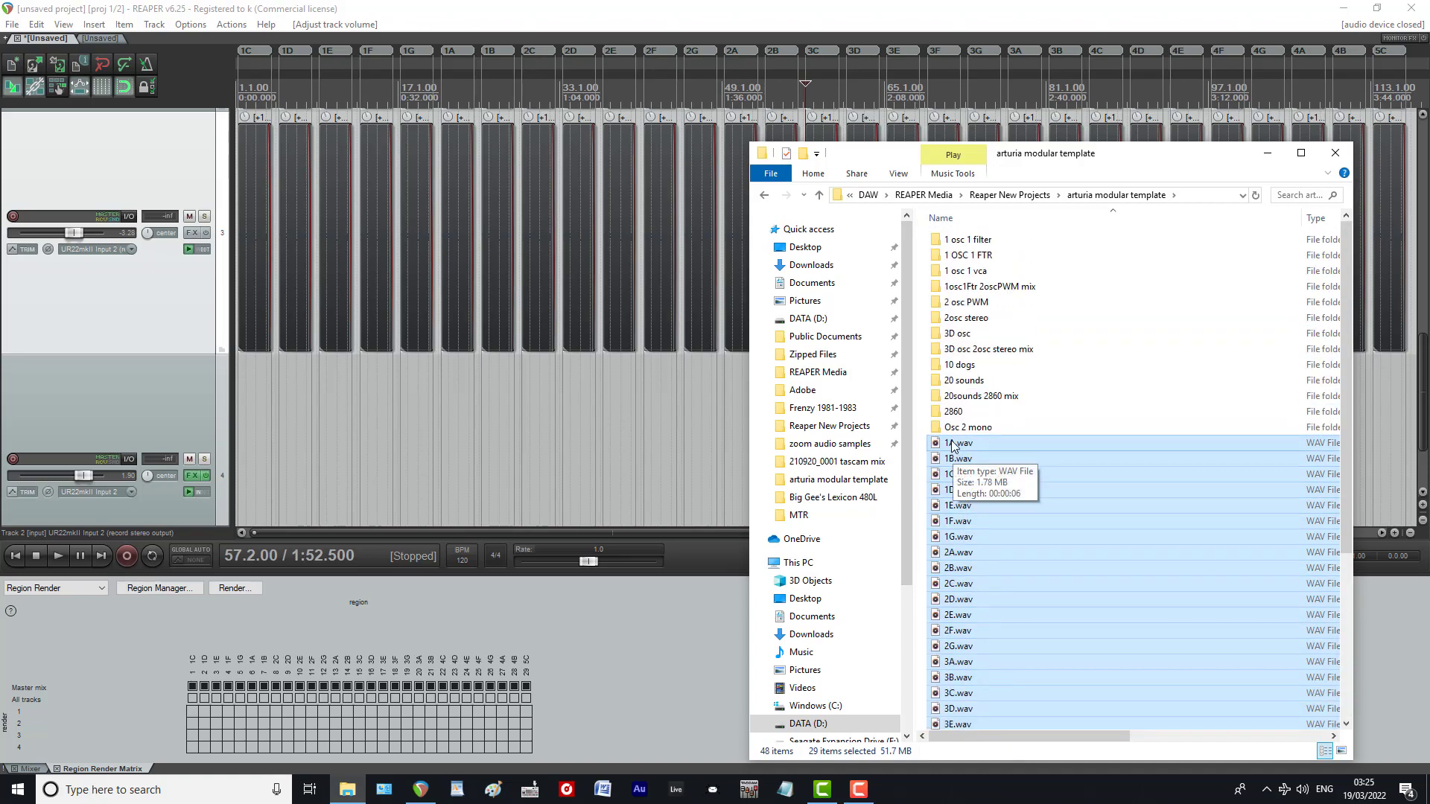
drag(951, 445, 961, 356)
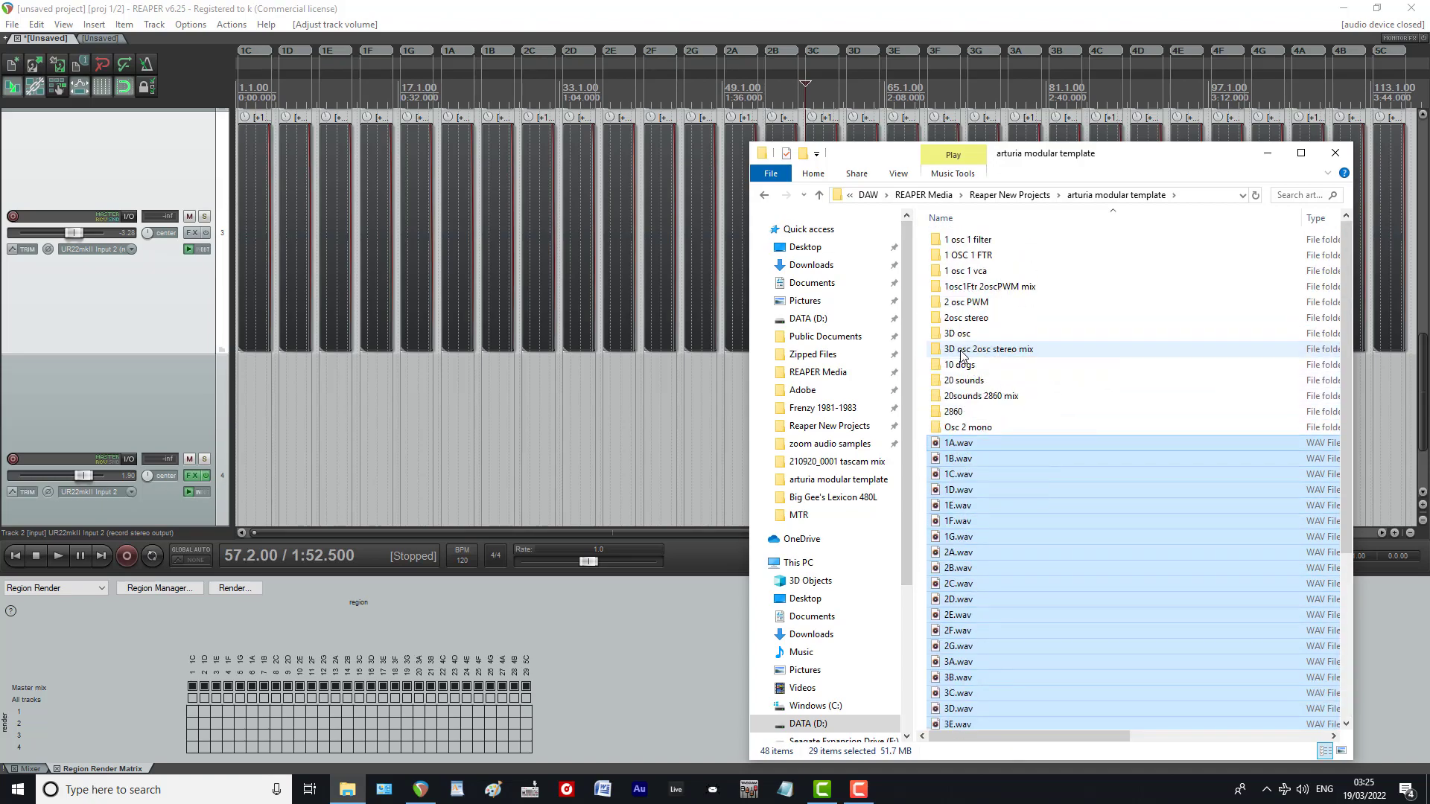
double_click(960, 350)
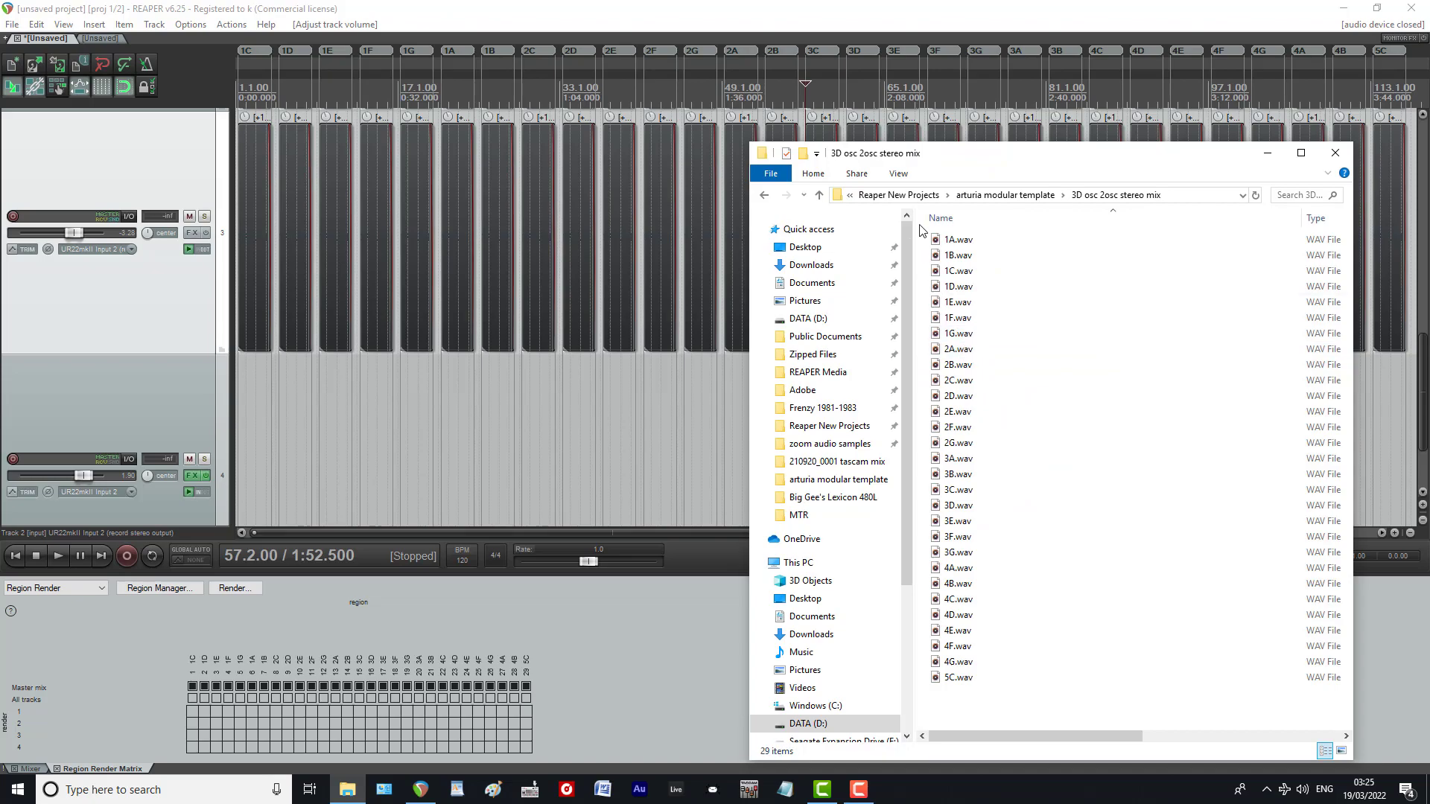
Step: Play all 29 WAV files with Windows Media Player, skipping through them one by one, and close the player
drag(923, 237, 1077, 694)
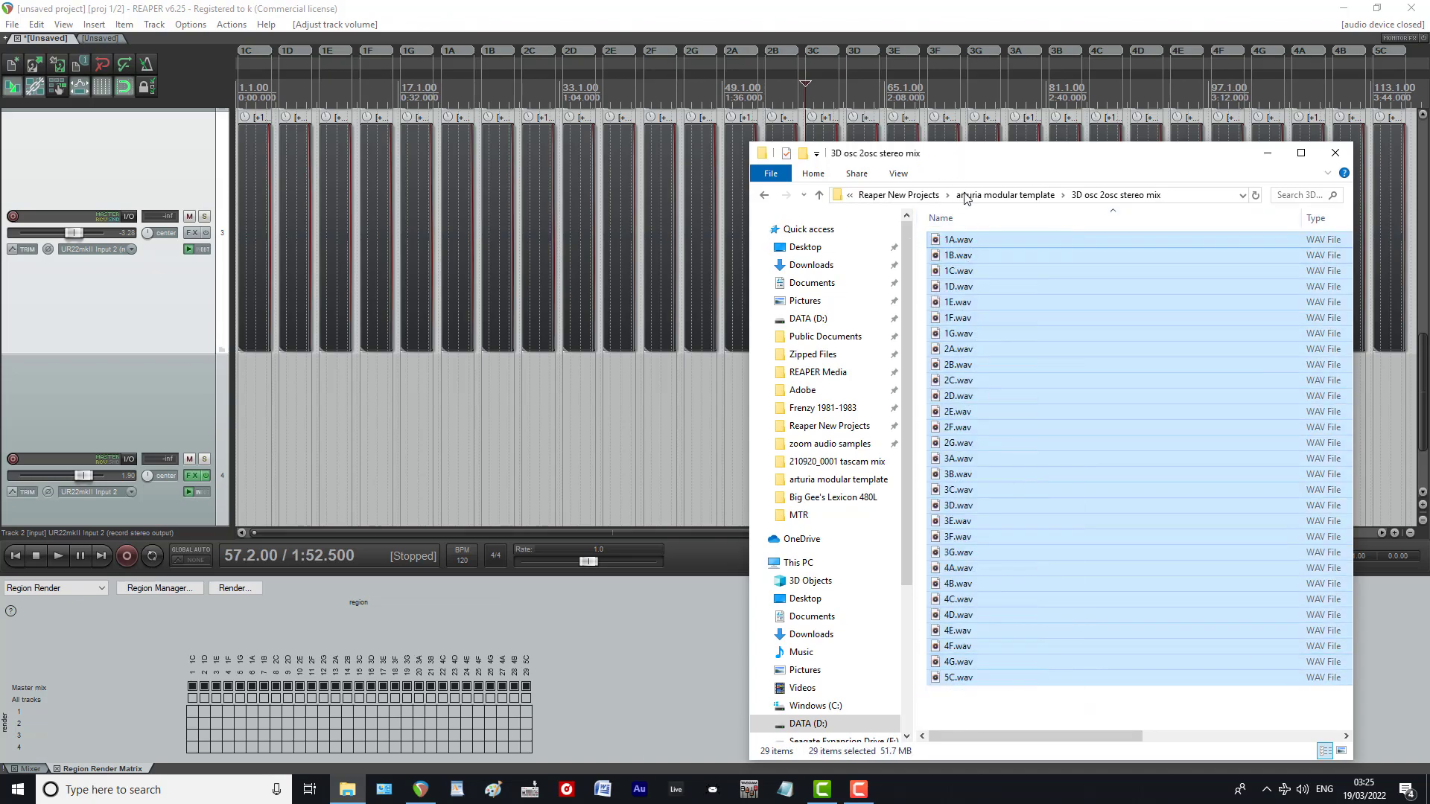
right_click(960, 238)
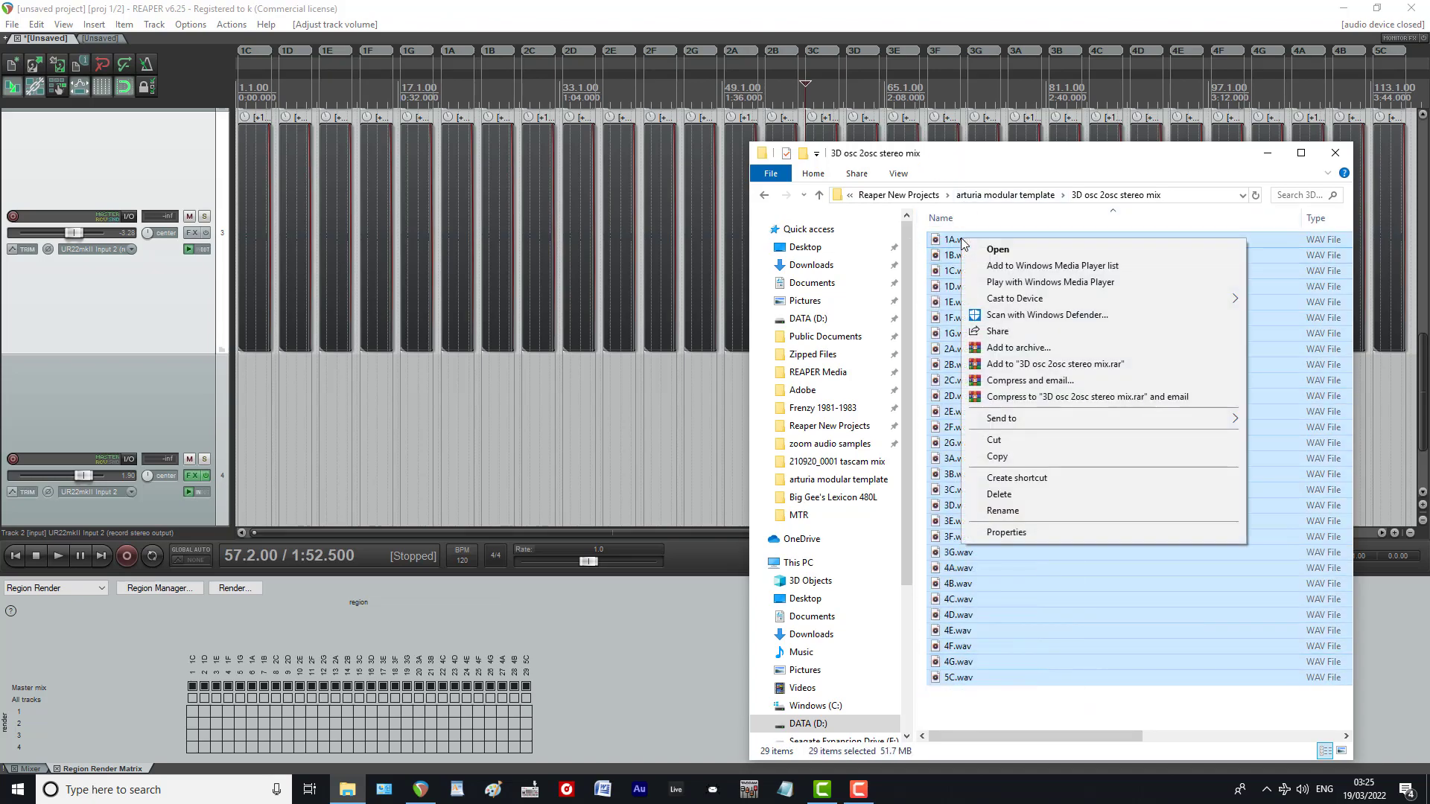
click(983, 281)
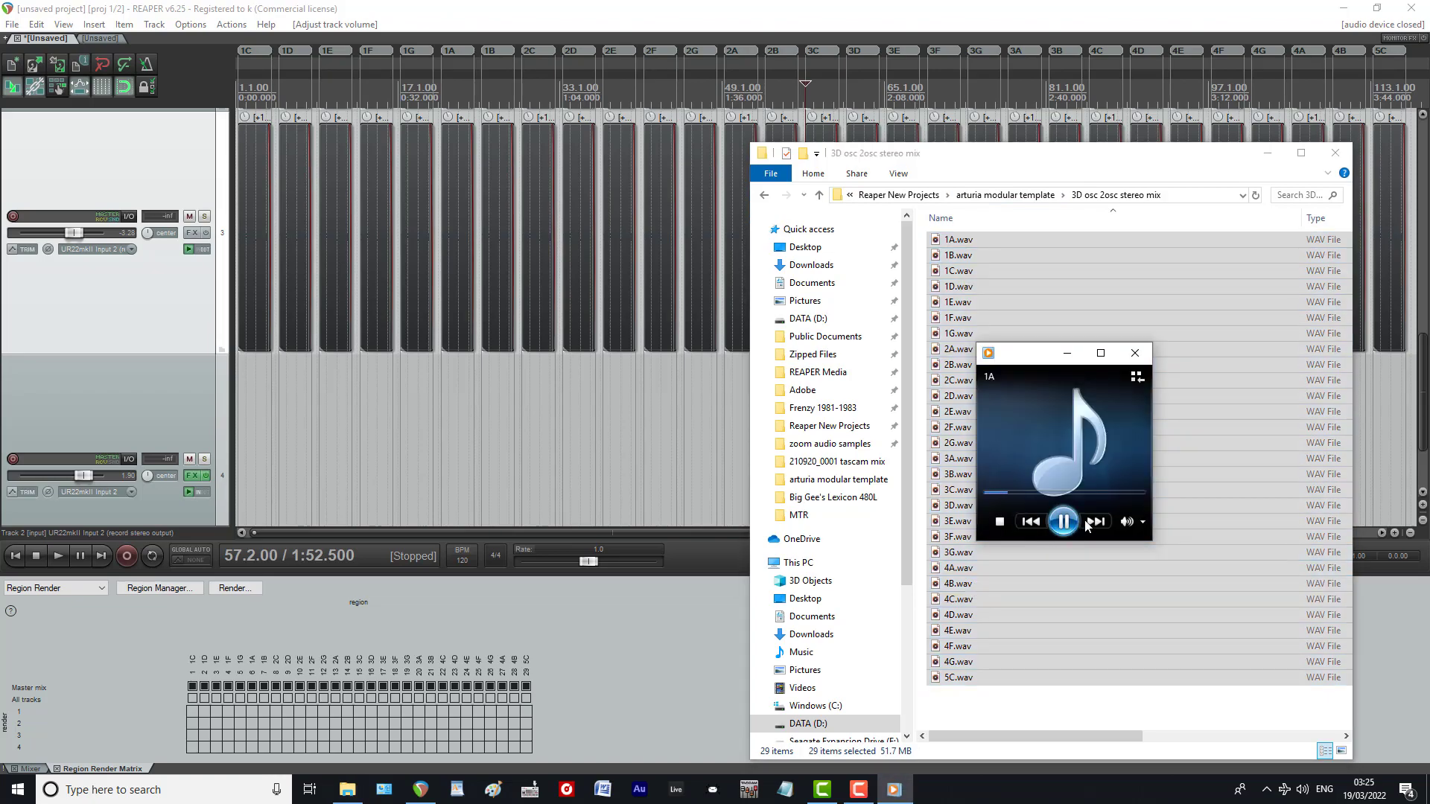
click(1094, 521)
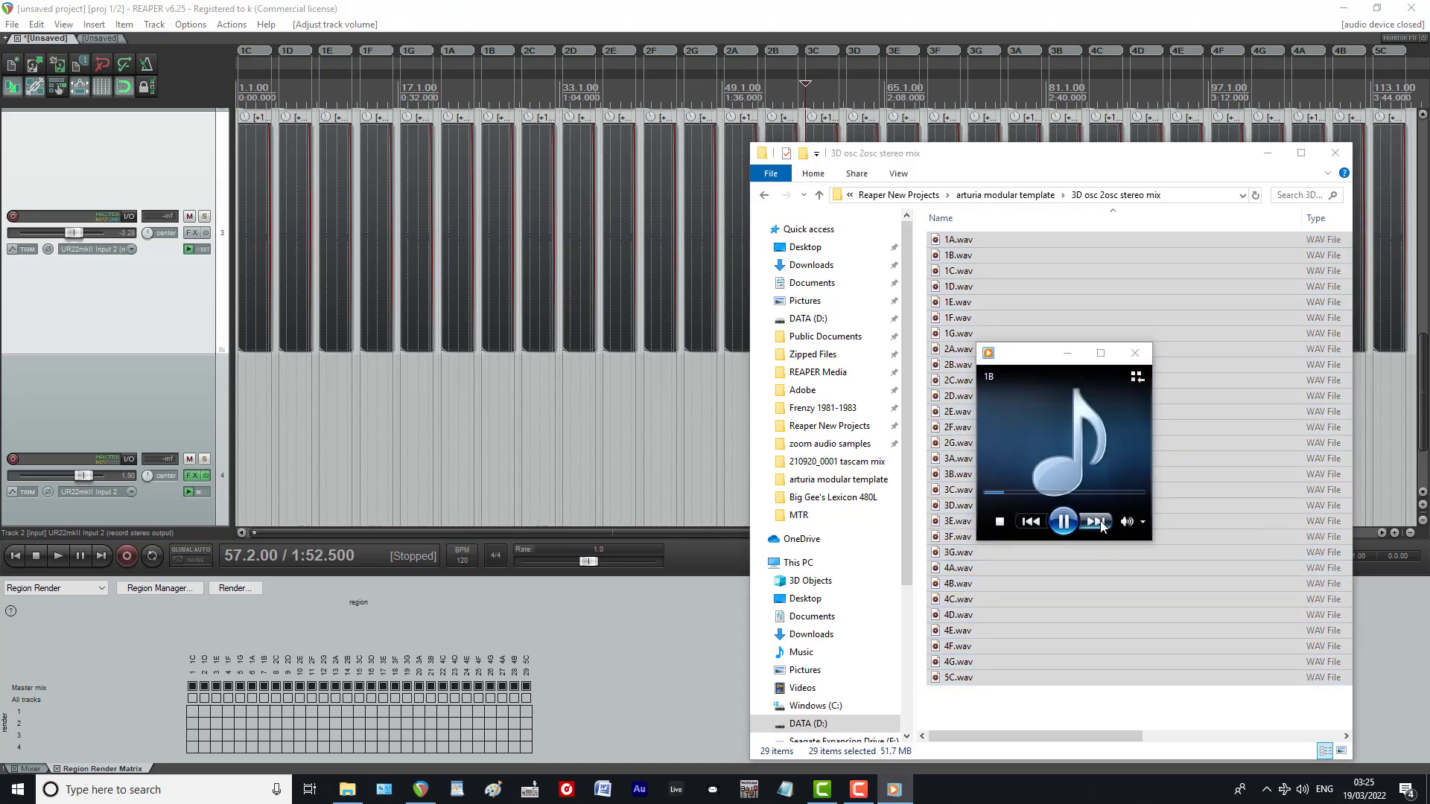
click(1101, 520)
click(1102, 525)
click(1101, 525)
click(1101, 525)
click(1102, 525)
click(1101, 525)
click(1101, 525)
click(1101, 525)
click(1101, 525)
click(1101, 525)
click(1101, 525)
click(1102, 525)
click(1101, 525)
click(1101, 525)
click(1101, 525)
click(1101, 525)
click(1102, 525)
click(1101, 525)
click(1102, 525)
click(1101, 525)
click(1101, 525)
click(1102, 525)
click(1101, 525)
click(1102, 525)
click(1101, 525)
click(1101, 525)
click(1101, 525)
click(1139, 360)
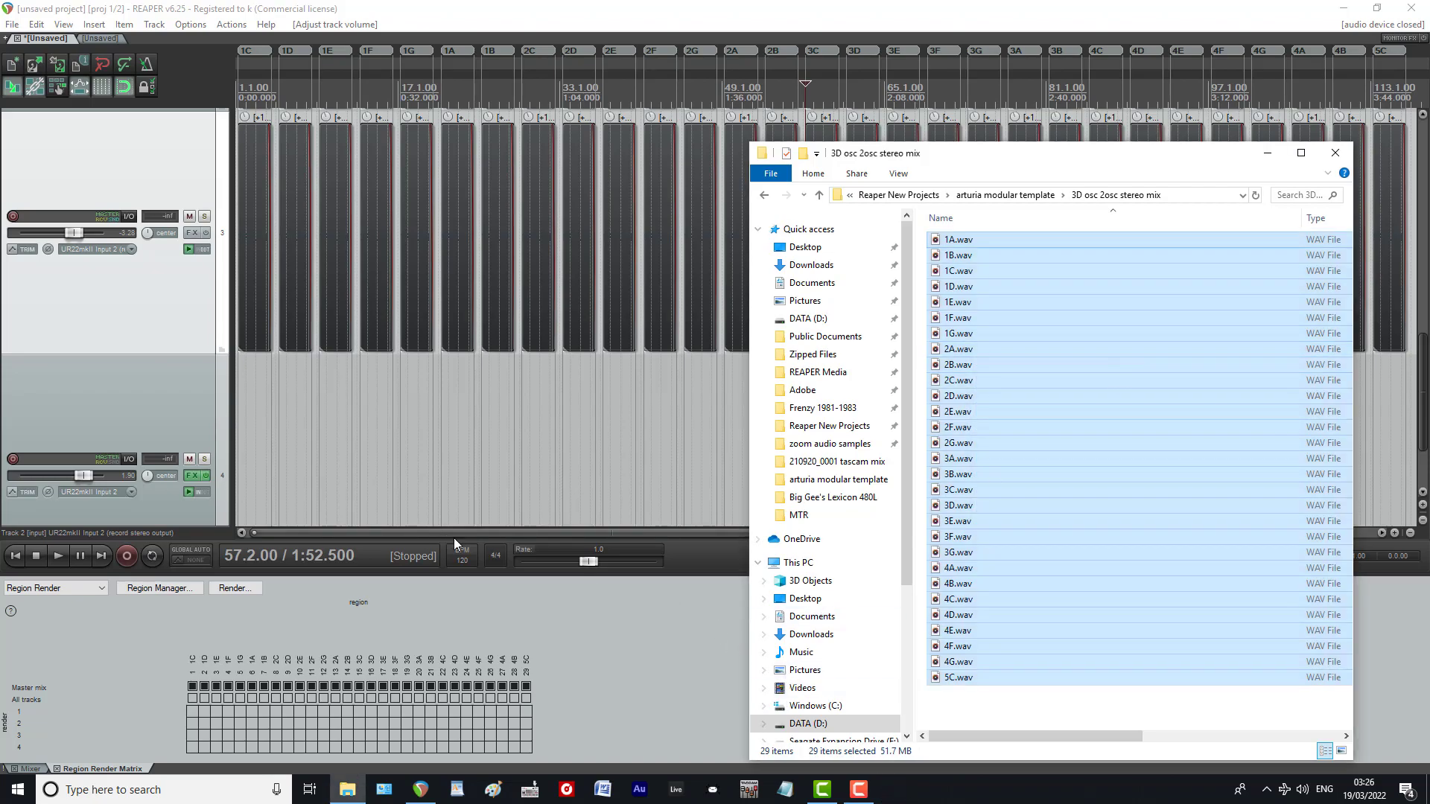